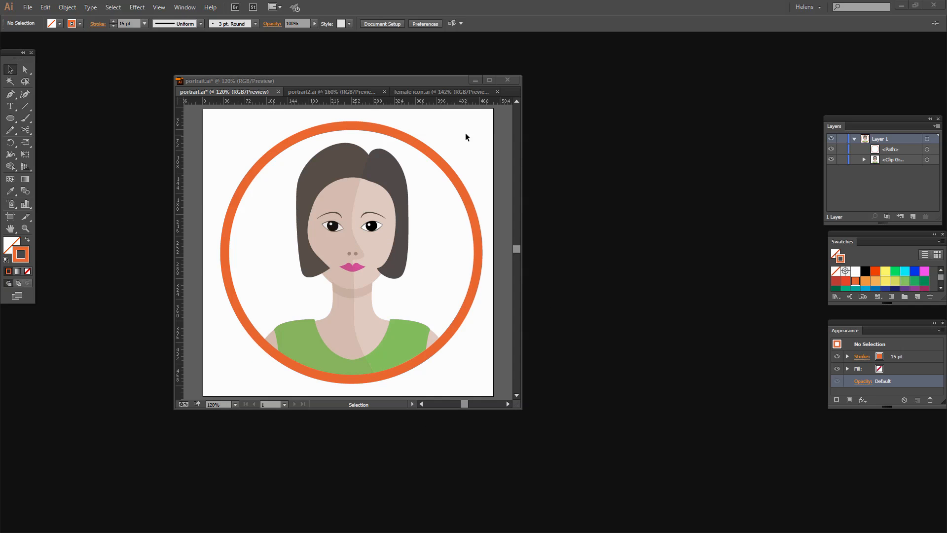
- Look through the example portraits in portrait.ai, portrait2.ai and female icon.ai
{"action": "left_click", "coordinate": [333, 90]}
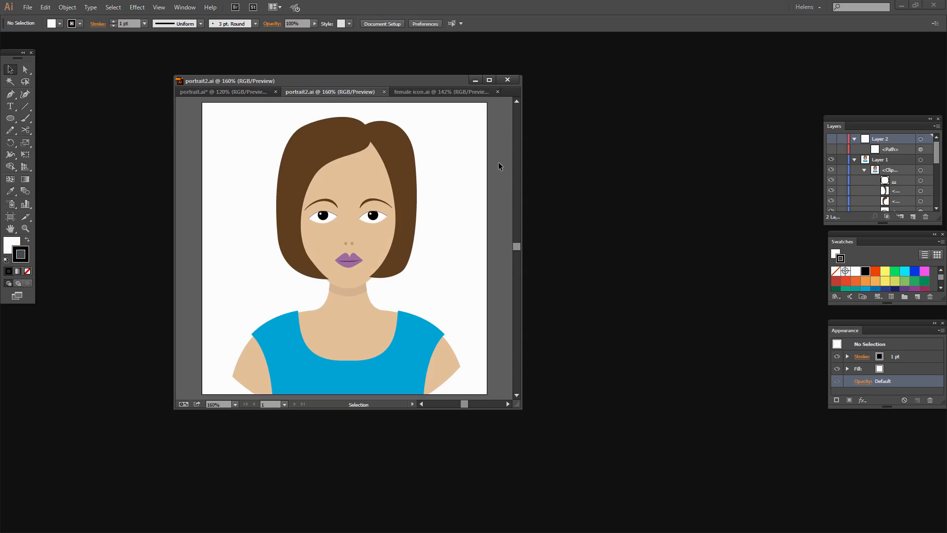
{"action": "left_click", "coordinate": [437, 91]}
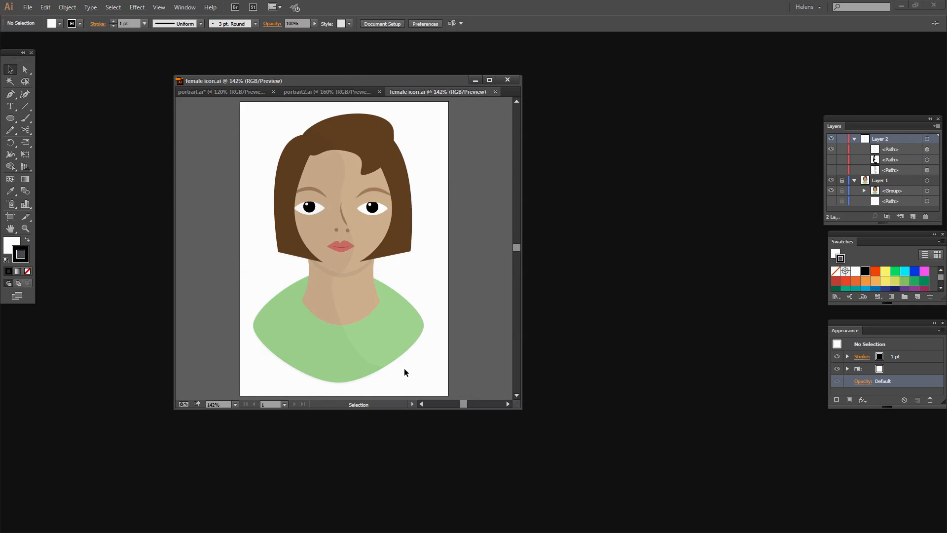
{"action": "left_click", "coordinate": [203, 91]}
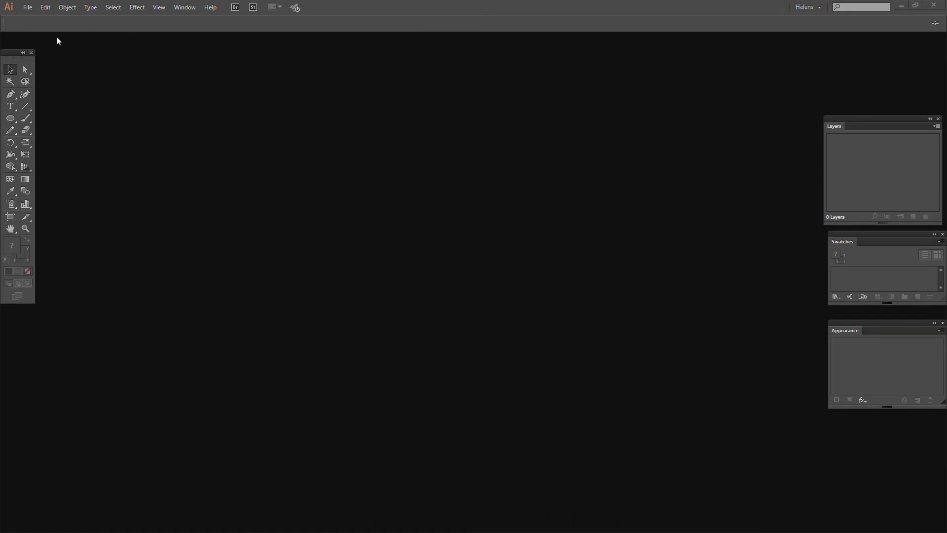
- Create a new 600 x 600 px RGB document with one artboard
{"action": "left_click", "coordinate": [27, 7]}
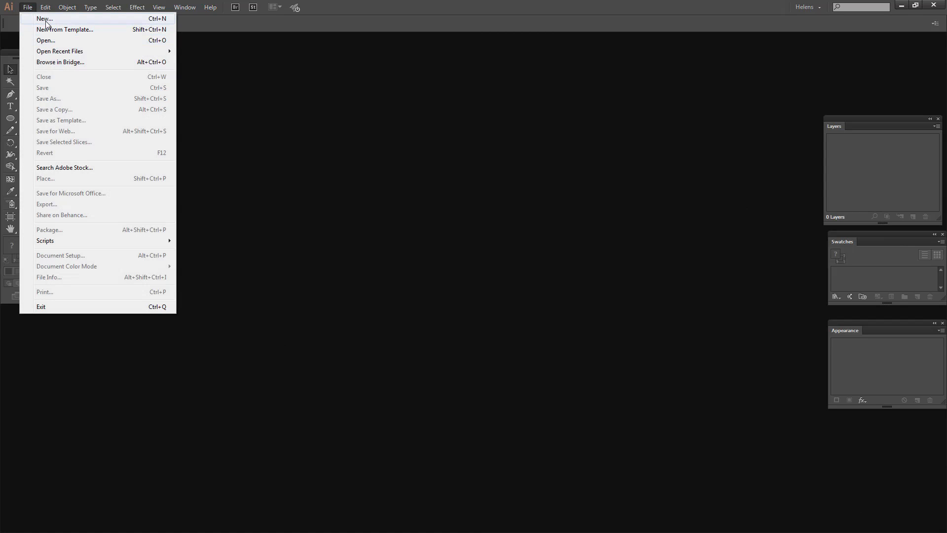
{"action": "key", "text": "ctrl+n"}
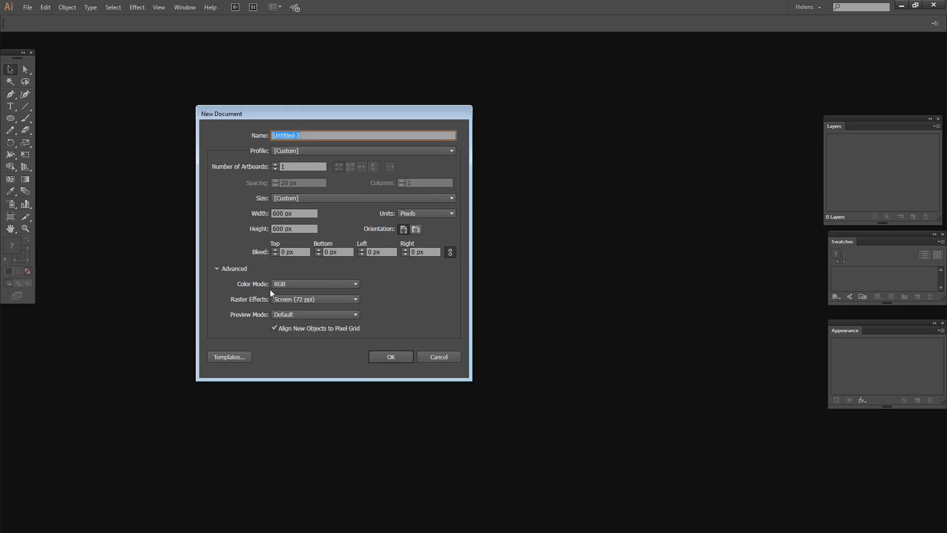
{"action": "left_click", "coordinate": [391, 359]}
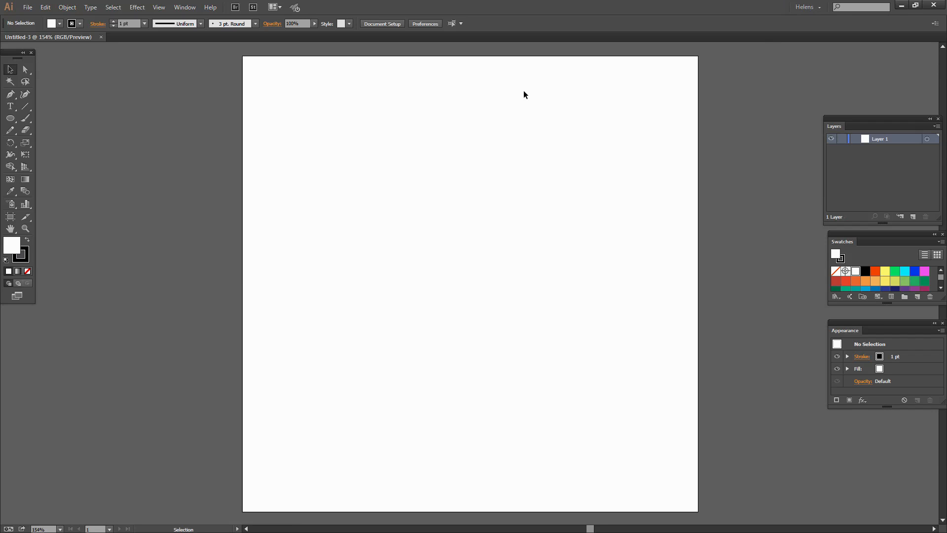
- Float the document in its own window, narrow and reposition that window, and fit the whole artboard in it
{"action": "left_click_drag", "start_coordinate": [61, 35], "coordinate": [99, 63]}
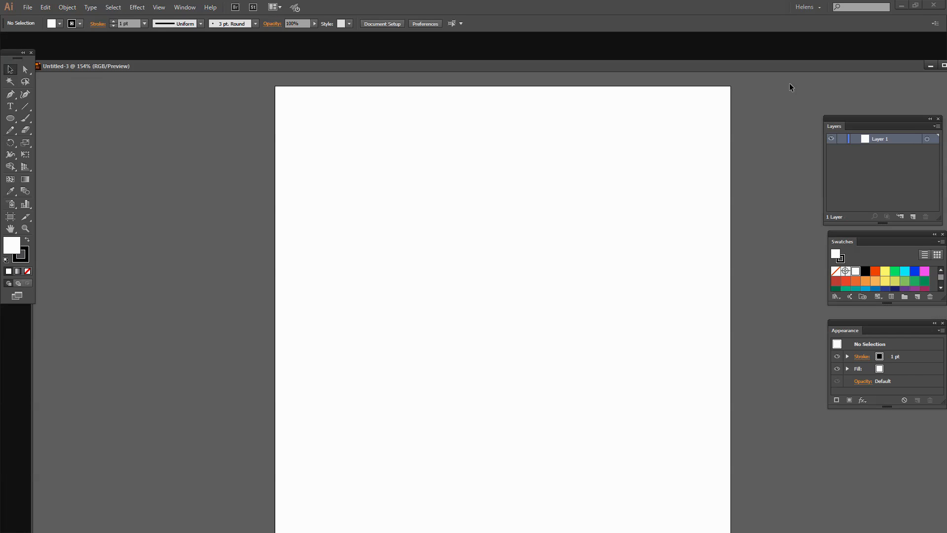
{"action": "left_click_drag", "start_coordinate": [902, 67], "coordinate": [838, 74]}
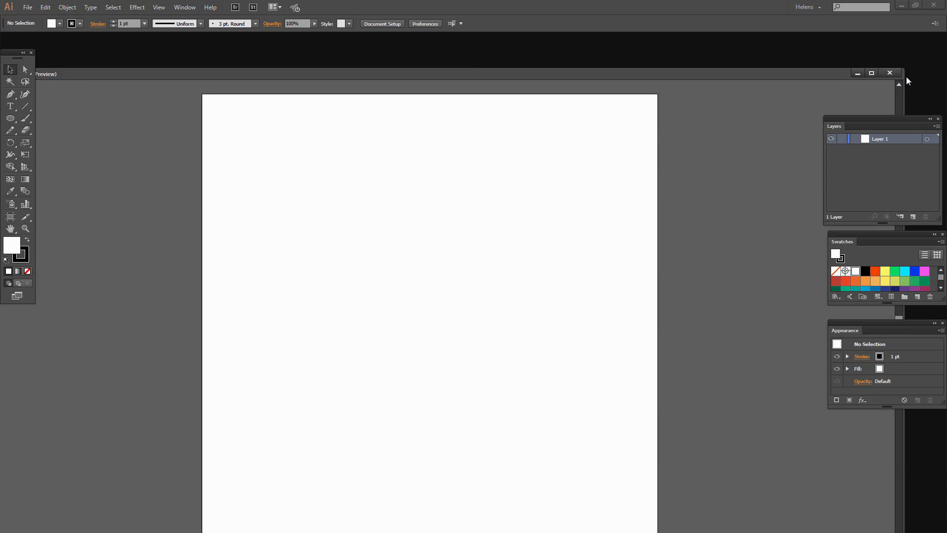
{"action": "left_click_drag", "start_coordinate": [904, 92], "coordinate": [484, 126]}
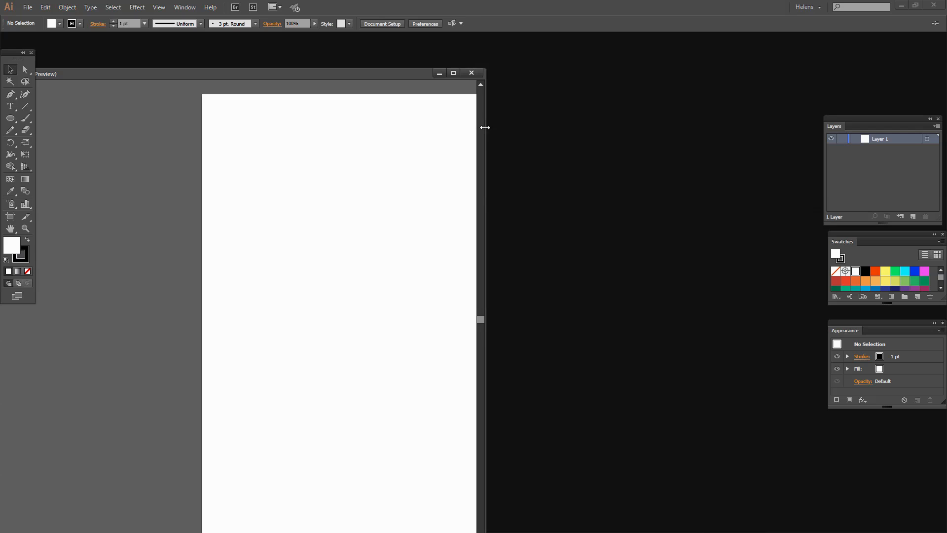
{"action": "left_click_drag", "start_coordinate": [371, 73], "coordinate": [463, 49]}
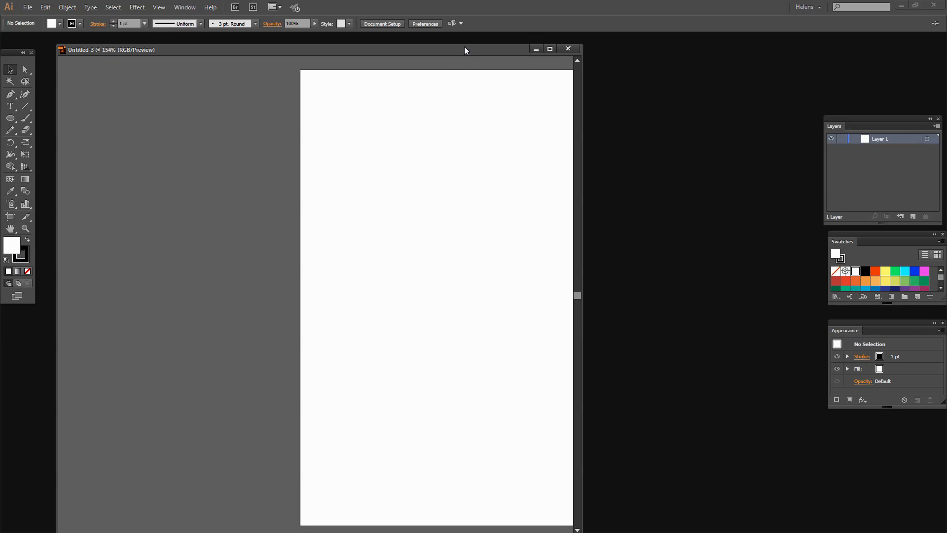
{"action": "key", "text": "ctrl+0"}
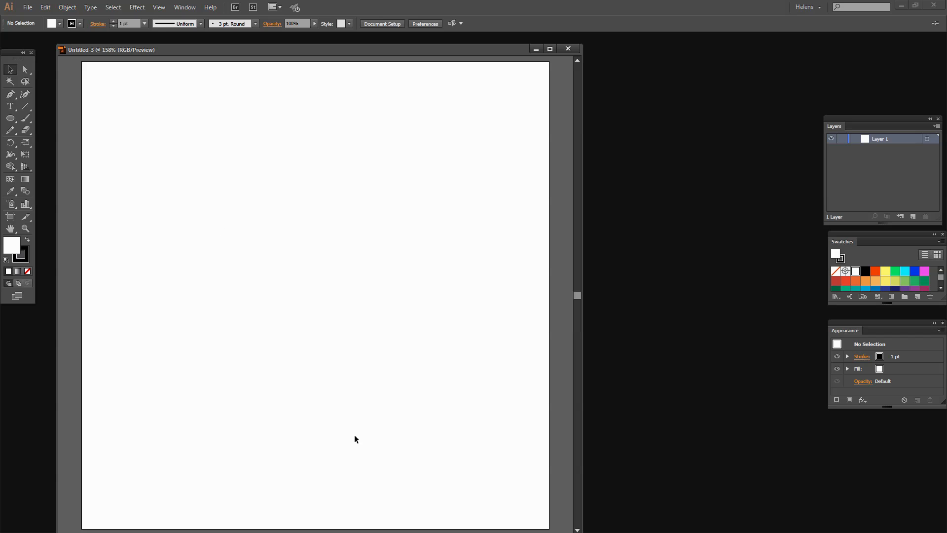
- Draw a closed half neck-and-shoulder shape about 186 px wide and 188 px high with the Pen tool, with a straight vertical inner edge
{"action": "left_click", "coordinate": [11, 95]}
{"action": "left_click", "coordinate": [300, 412]}
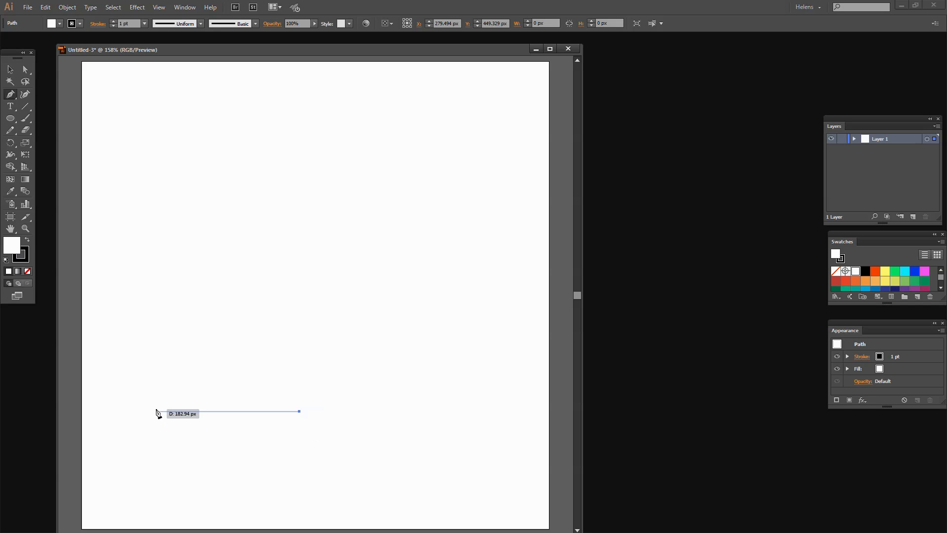
{"action": "left_click", "coordinate": [153, 411]}
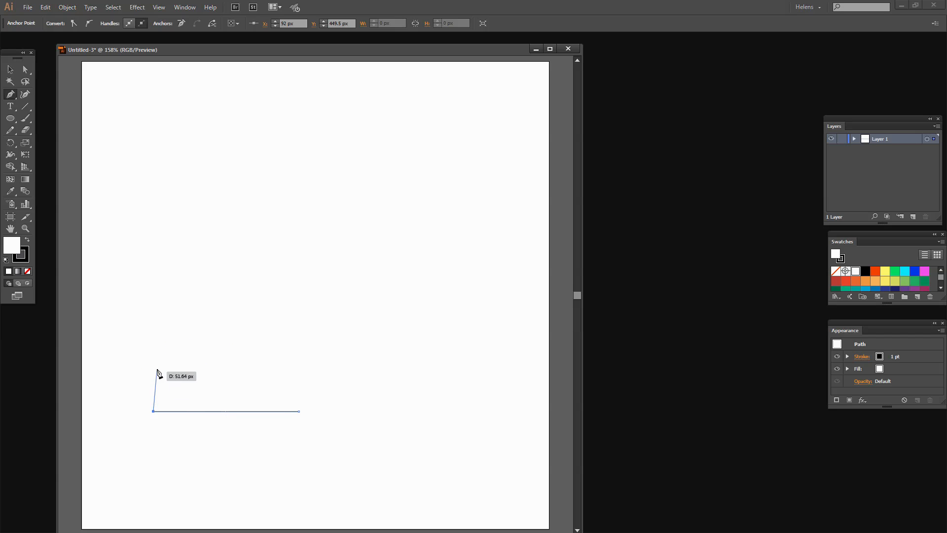
{"action": "left_click_drag", "start_coordinate": [203, 339], "coordinate": [242, 334]}
{"action": "left_click_drag", "start_coordinate": [300, 410], "coordinate": [300, 411]}
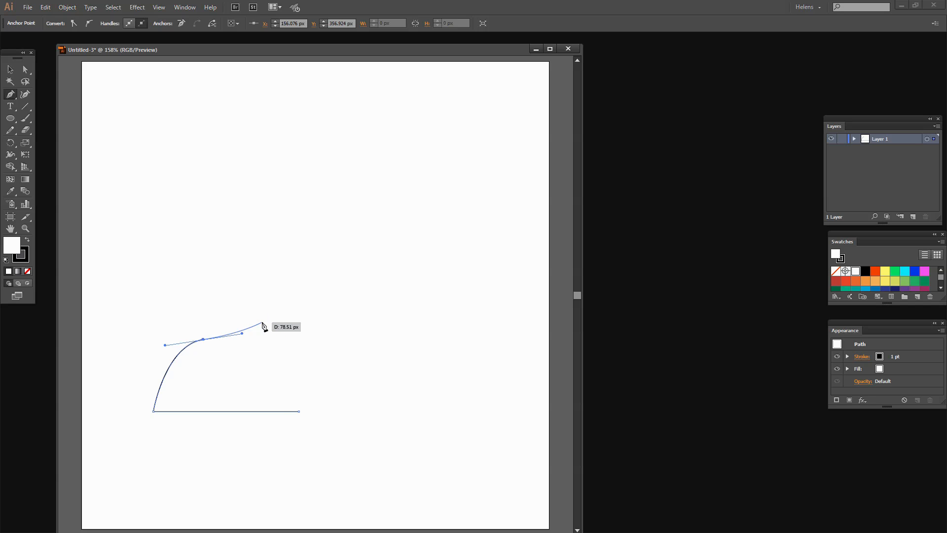
{"action": "left_click_drag", "start_coordinate": [262, 323], "coordinate": [267, 303]}
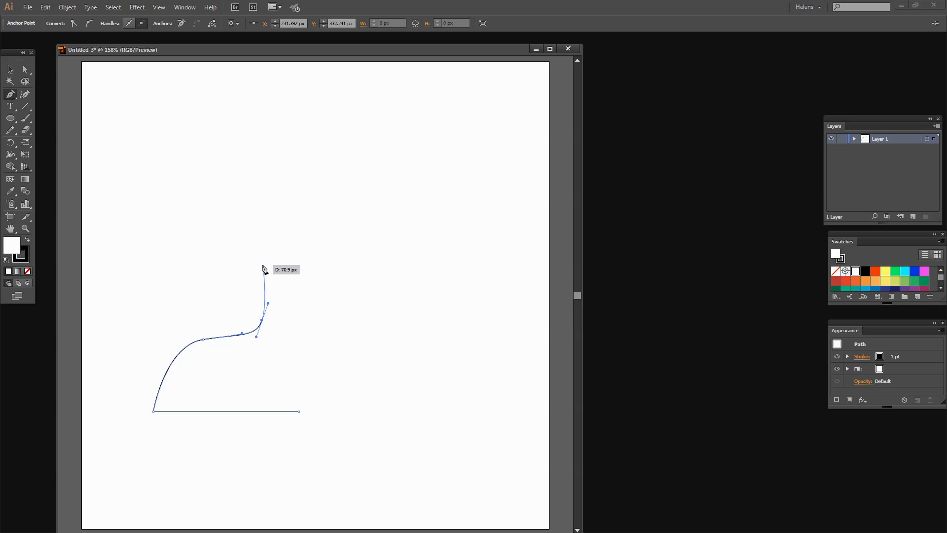
{"action": "left_click", "coordinate": [260, 265]}
{"action": "left_click", "coordinate": [299, 265]}
{"action": "left_click", "coordinate": [299, 411]}
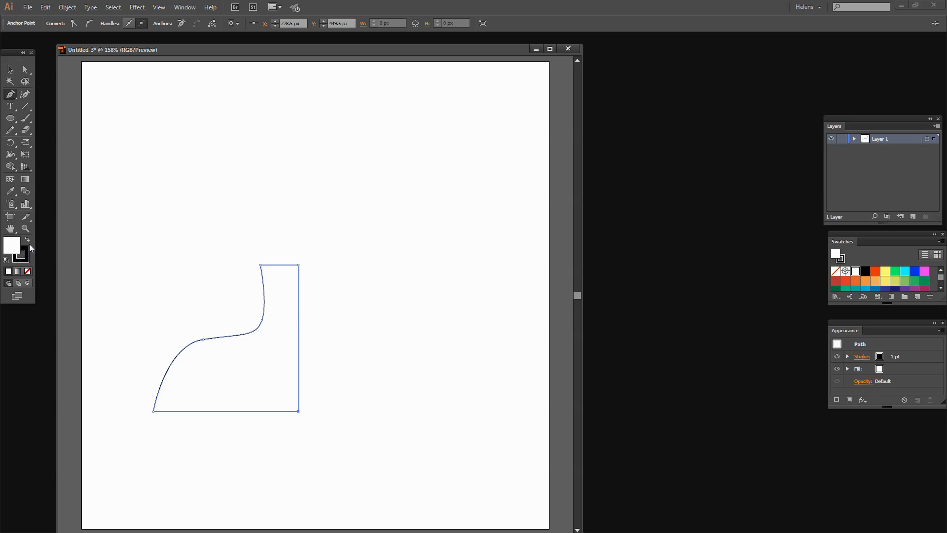
- Fill the neck-and-shoulder shape with tan DDC29F and remove its stroke
{"action": "left_click", "coordinate": [875, 281]}
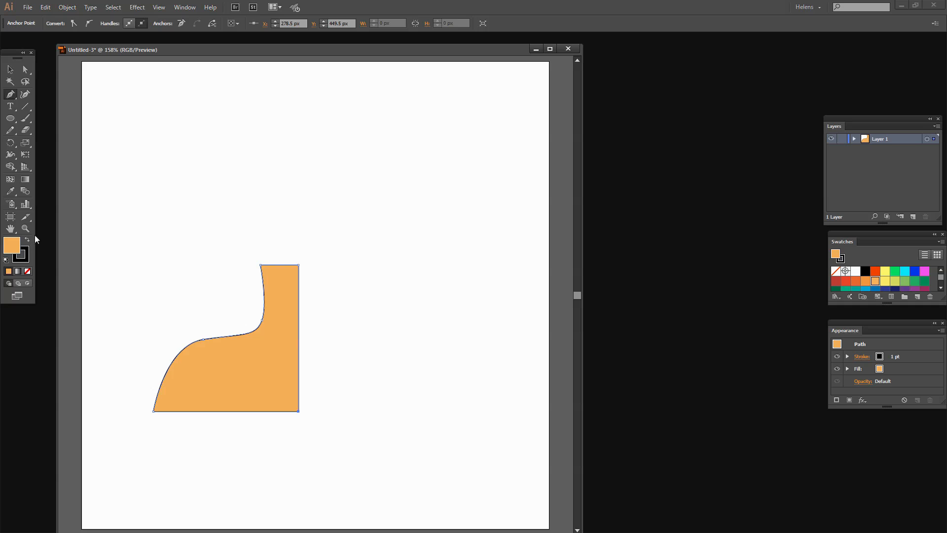
{"action": "double_click", "coordinate": [13, 250]}
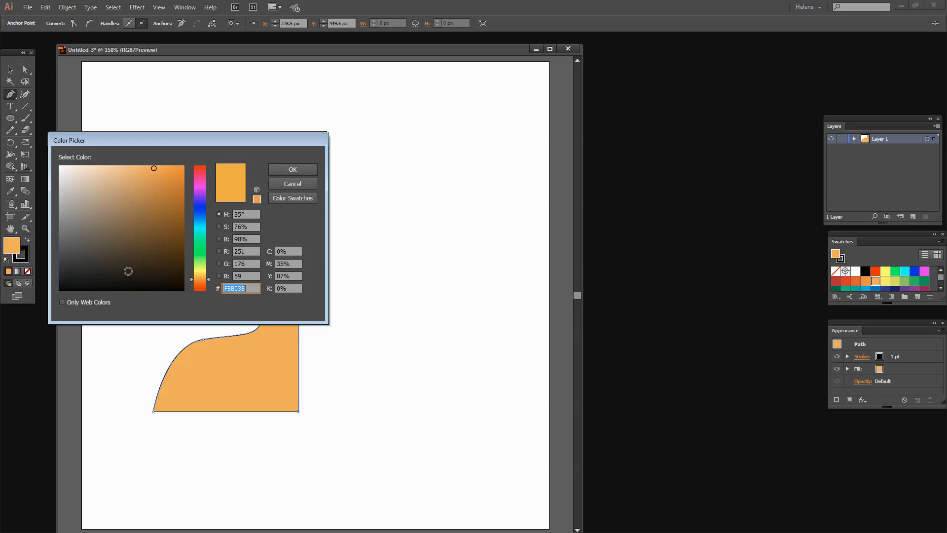
{"action": "mouse_move", "coordinate": [101, 184]}
{"action": "left_mouse_down"}
{"action": "mouse_move", "coordinate": [89, 176]}
{"action": "mouse_move", "coordinate": [94, 182]}
{"action": "left_mouse_up"}
{"action": "left_click", "coordinate": [287, 170]}
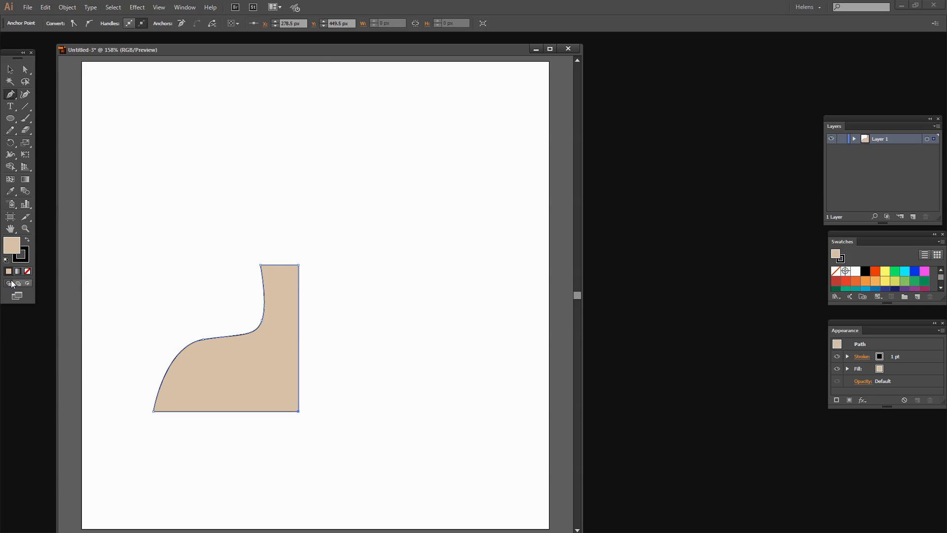
{"action": "left_click", "coordinate": [23, 259]}
{"action": "left_click", "coordinate": [27, 271]}
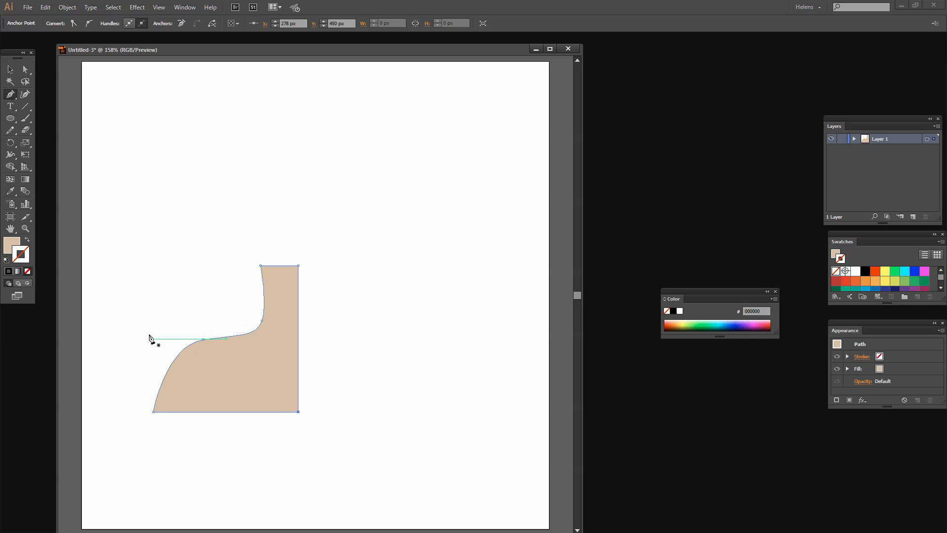
- Change the neck-and-shoulder shape's fill to the pale skin tone E5CBBA
{"action": "left_click", "coordinate": [12, 249]}
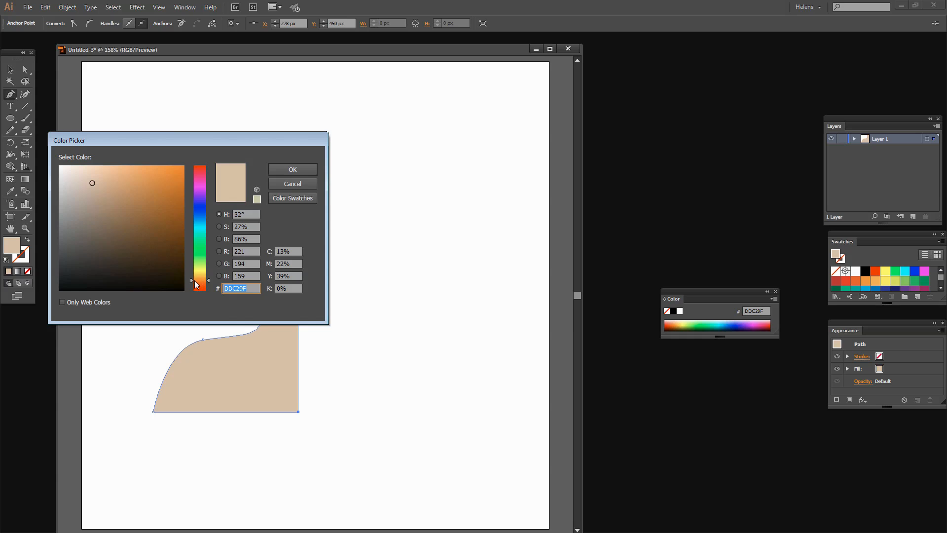
{"action": "left_click_drag", "start_coordinate": [195, 281], "coordinate": [194, 282]}
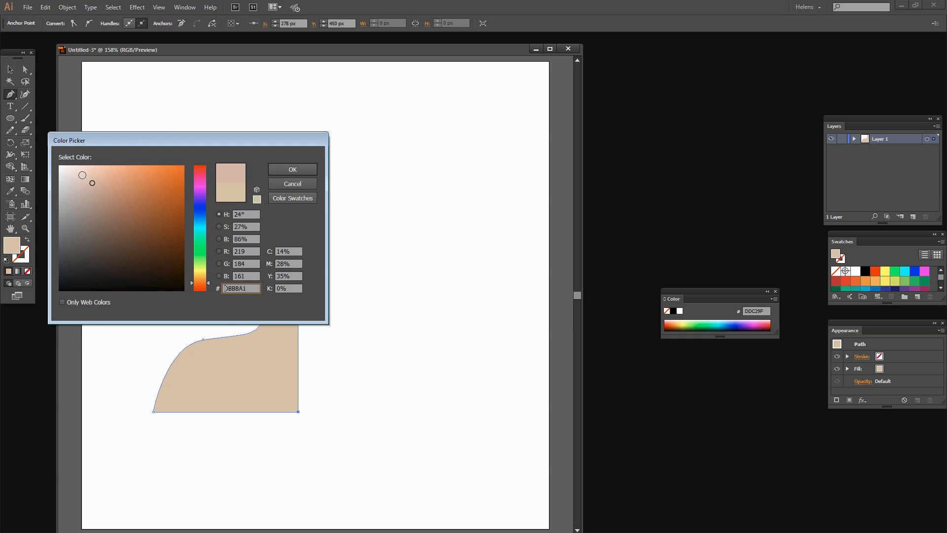
{"action": "left_click_drag", "start_coordinate": [81, 173], "coordinate": [83, 178]}
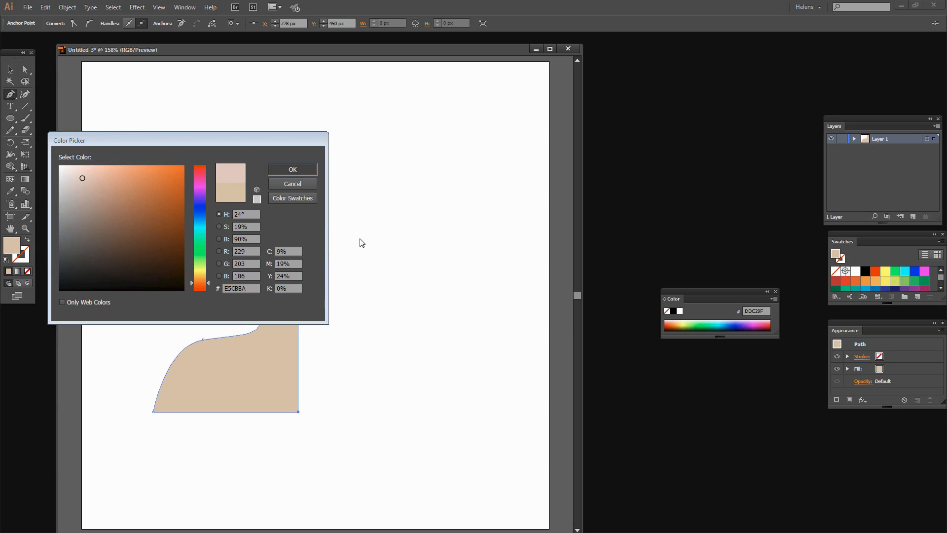
{"action": "key", "text": "Return"}
{"action": "left_click_drag", "start_coordinate": [359, 395], "coordinate": [378, 449]}
{"action": "key", "text": "ctrl+z"}
- Move the neck-and-shoulder shape slightly up on the artboard and deselect it
{"action": "left_click", "coordinate": [9, 70]}
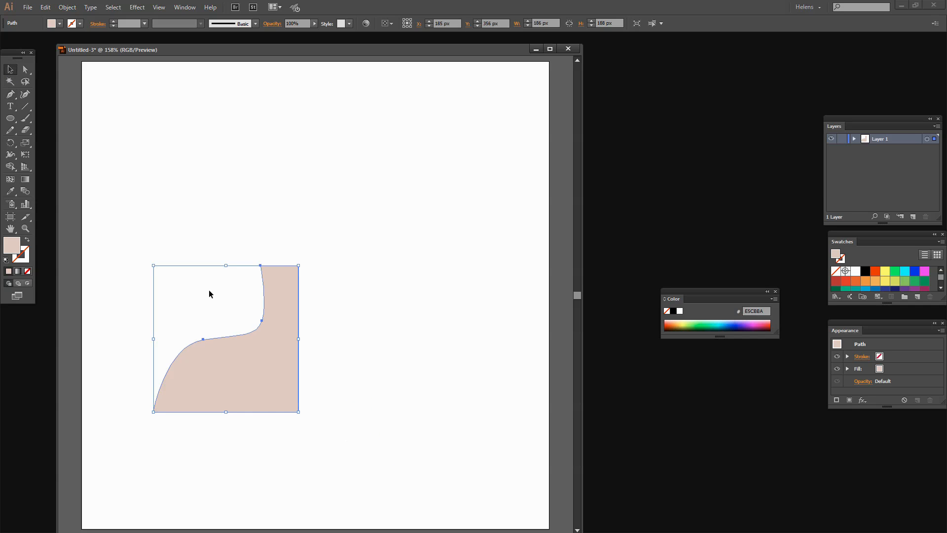
{"action": "left_click_drag", "start_coordinate": [228, 377], "coordinate": [231, 365]}
{"action": "left_click", "coordinate": [338, 424]}
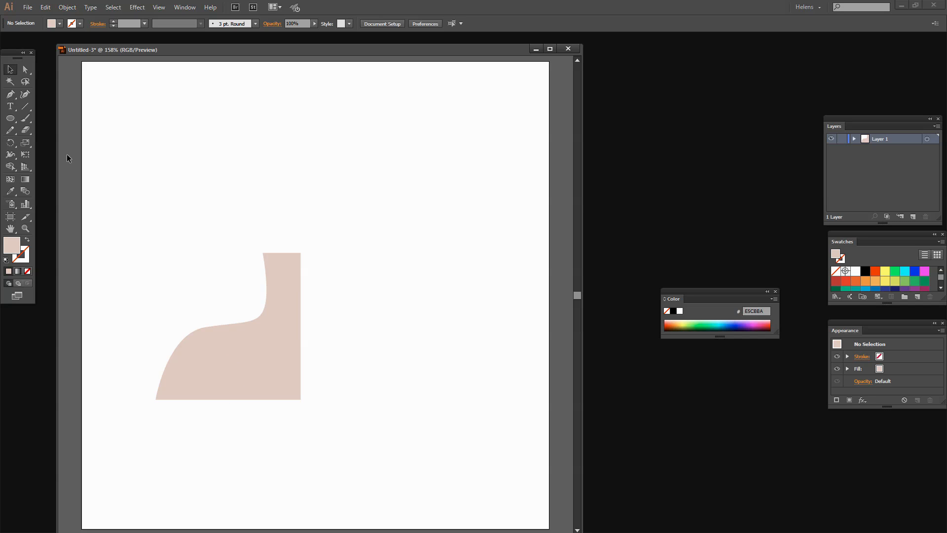
- Draw a closed shirt shape about 203 px wide and 186 px high over the shoulder with a curved neckline, and fill it with orange F15A24
{"action": "left_click", "coordinate": [10, 94]}
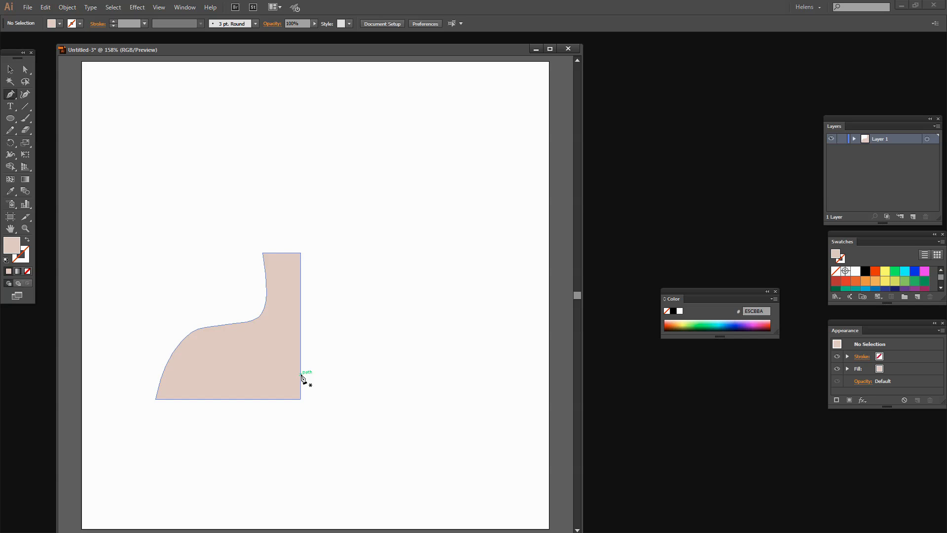
{"action": "left_click_drag", "start_coordinate": [300, 373], "coordinate": [251, 375]}
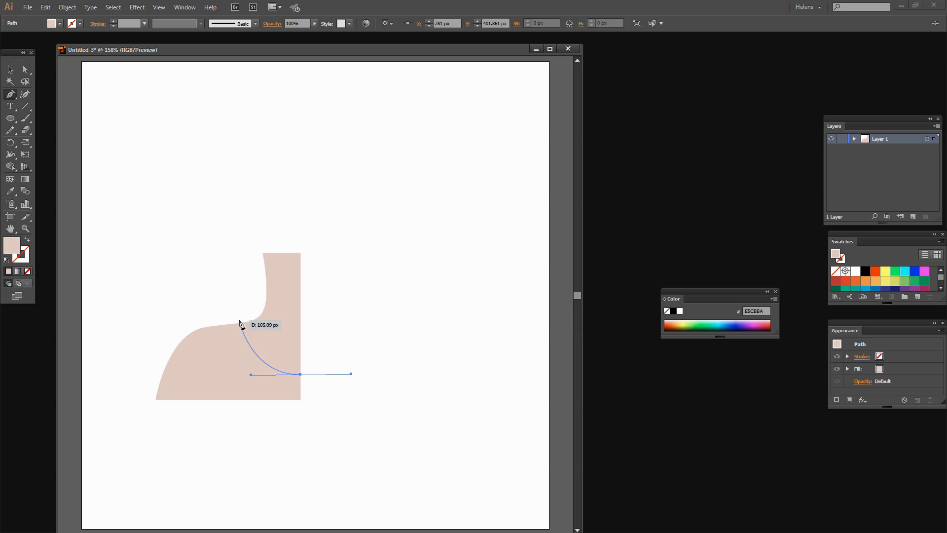
{"action": "left_click_drag", "start_coordinate": [242, 323], "coordinate": [187, 330]}
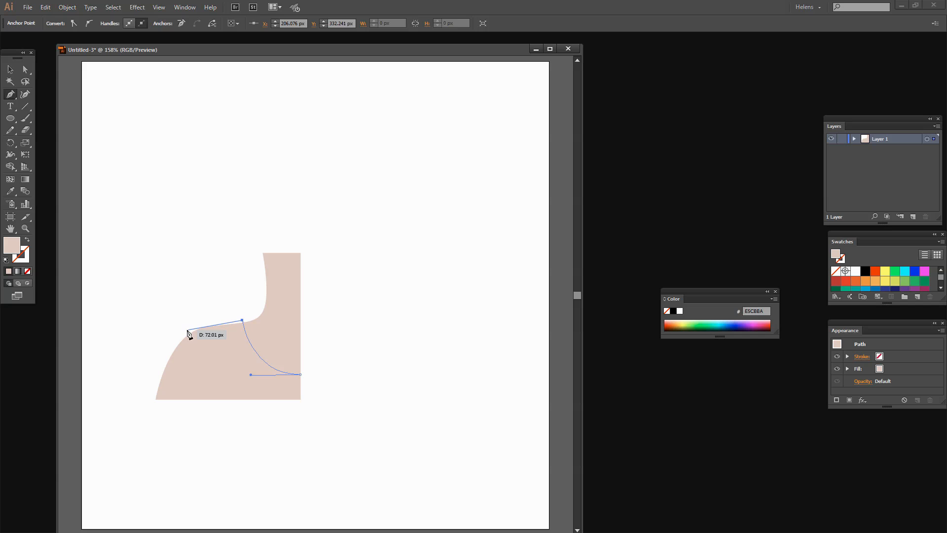
{"action": "left_click_drag", "start_coordinate": [189, 333], "coordinate": [177, 351]}
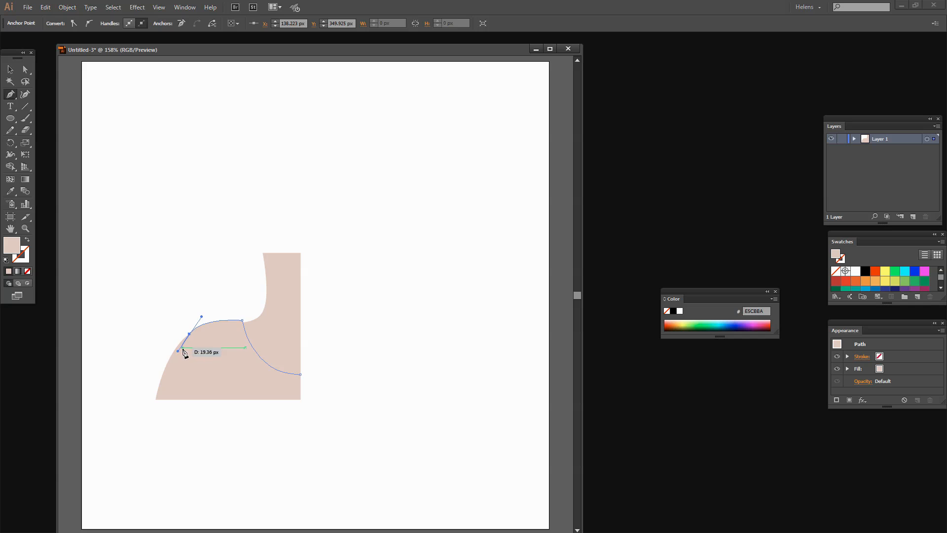
{"action": "left_click", "coordinate": [198, 399]}
{"action": "left_click", "coordinate": [320, 465]}
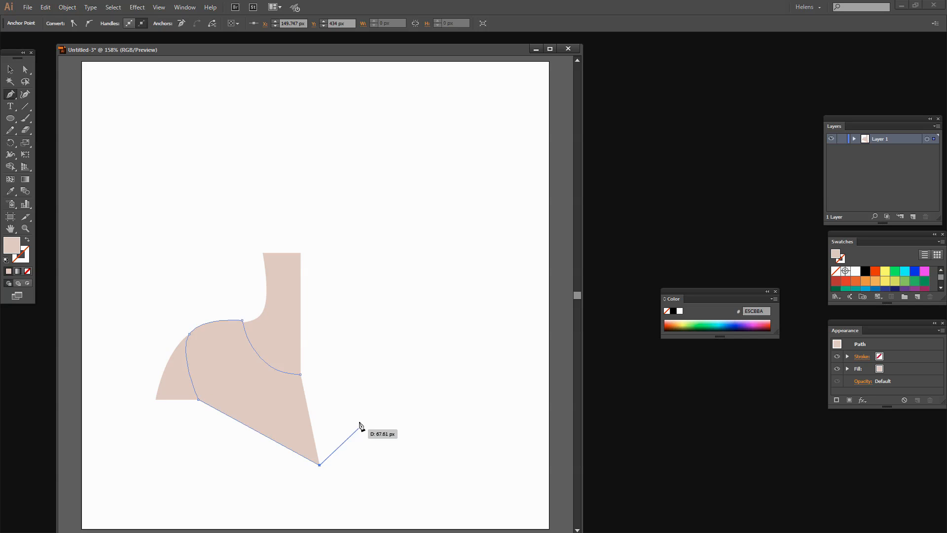
{"action": "left_click", "coordinate": [345, 392]}
{"action": "left_click", "coordinate": [301, 374]}
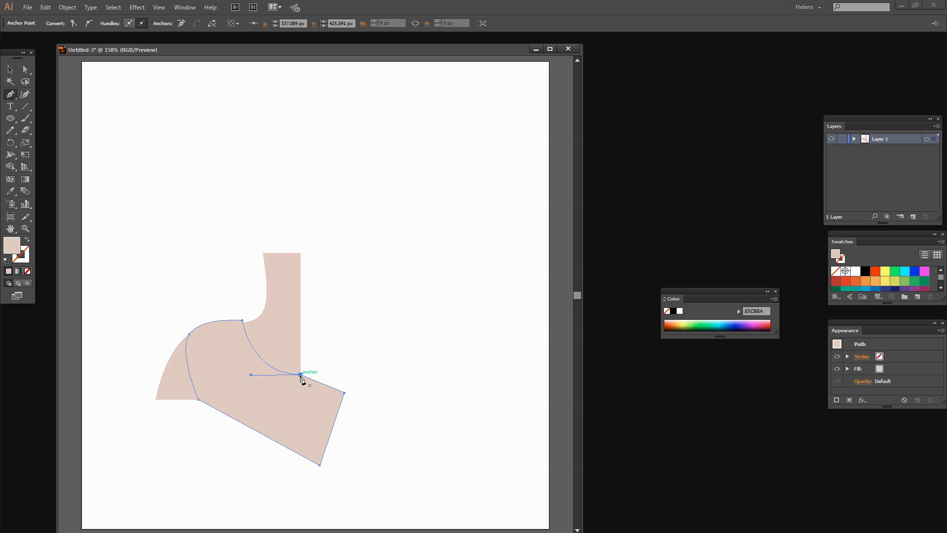
{"action": "left_click", "coordinate": [856, 281]}
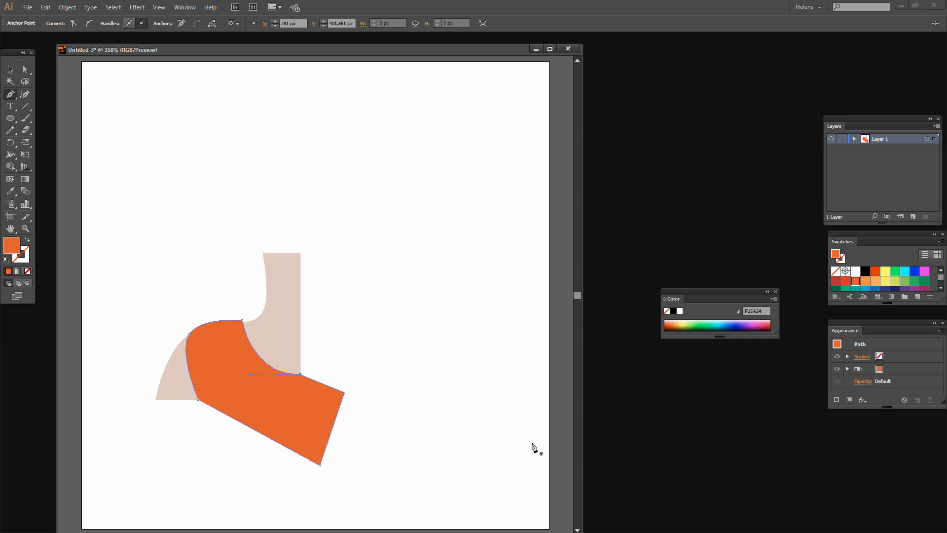
- Adjust the lower direction handle of the shirt's outer shoulder anchor to straighten the armhole edge
{"action": "left_click", "coordinate": [10, 69]}
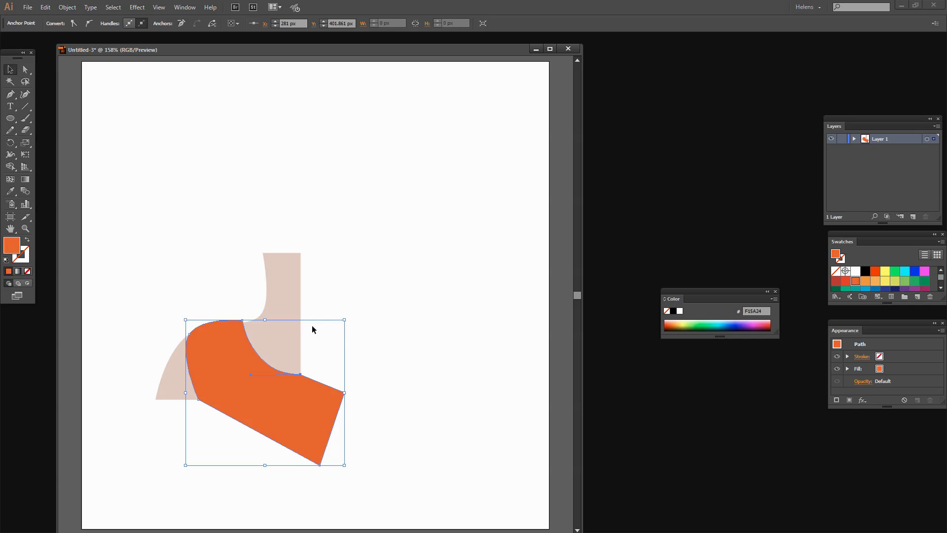
{"action": "left_click", "coordinate": [387, 355]}
{"action": "left_click", "coordinate": [188, 341]}
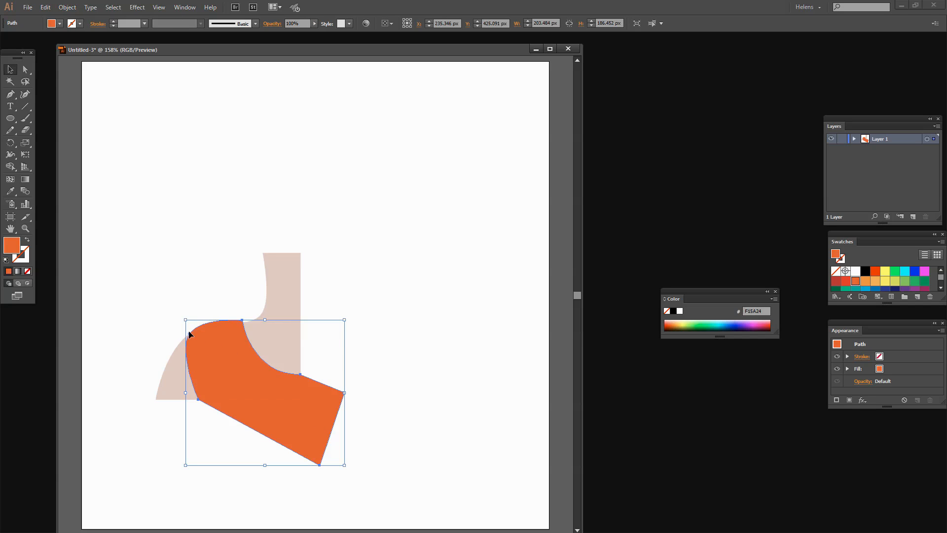
{"action": "left_click", "coordinate": [25, 69]}
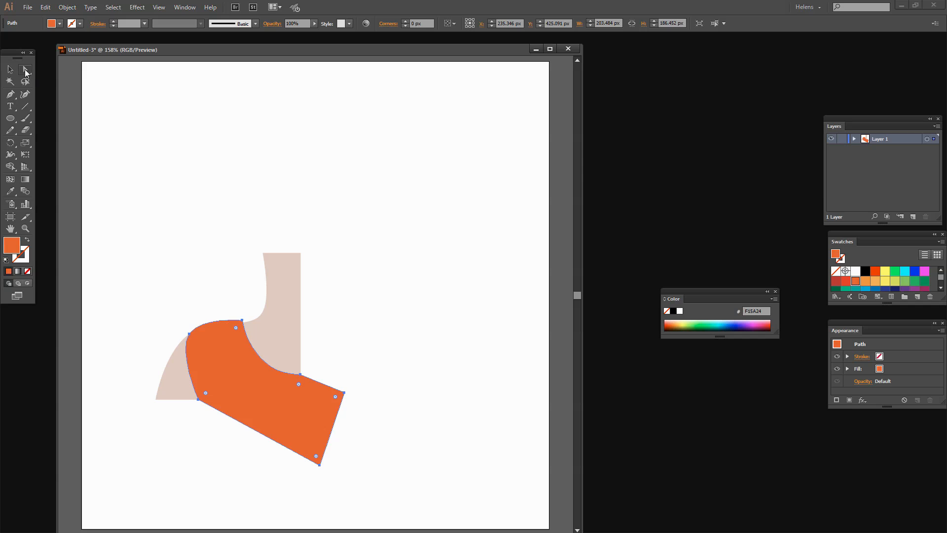
{"action": "left_click", "coordinate": [190, 333]}
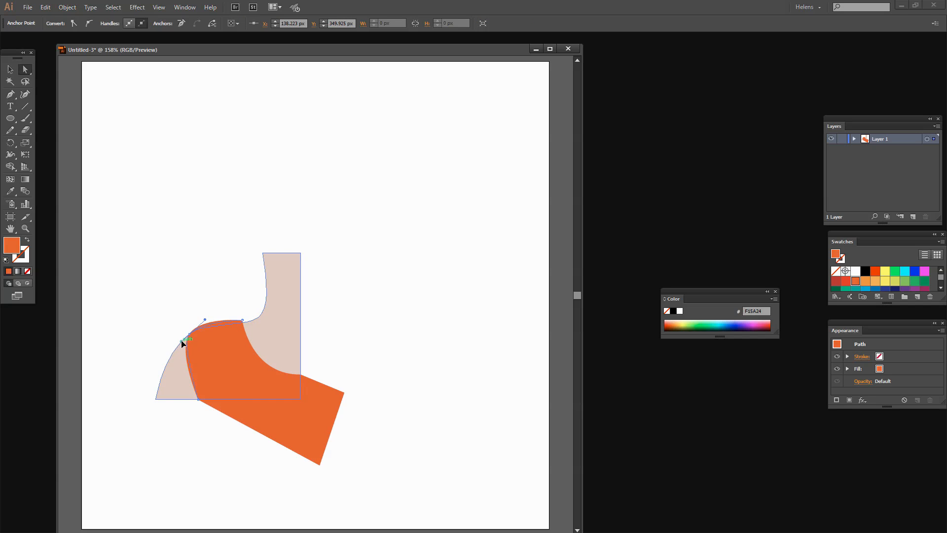
{"action": "left_click_drag", "start_coordinate": [188, 338], "coordinate": [195, 345]}
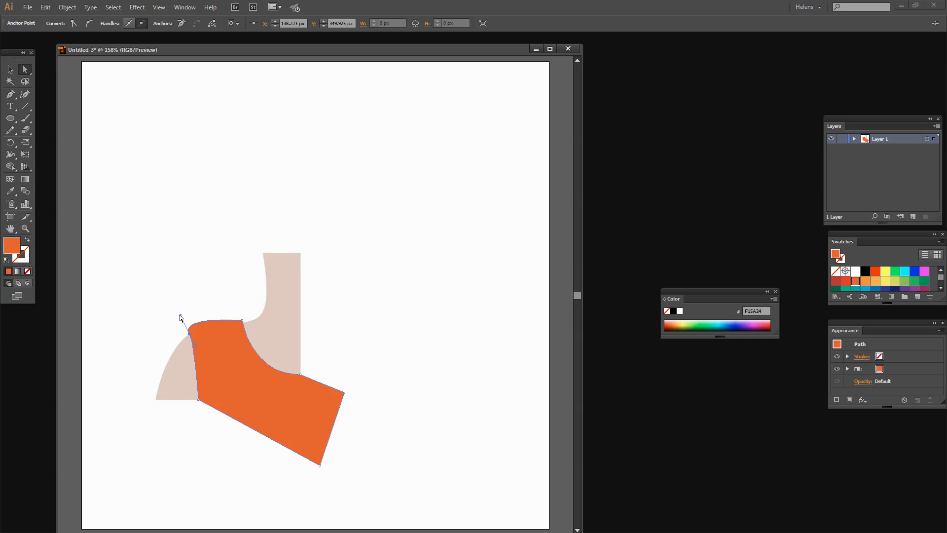
- Adjust the upper direction handle of the shirt's outer shoulder anchor so the shirt's top edge curves smoothly from the arm, and deselect the shirt
{"action": "left_click", "coordinate": [182, 318]}
{"action": "left_click", "coordinate": [189, 333]}
{"action": "left_click_drag", "start_coordinate": [180, 316], "coordinate": [187, 327]}
{"action": "left_click", "coordinate": [207, 339]}
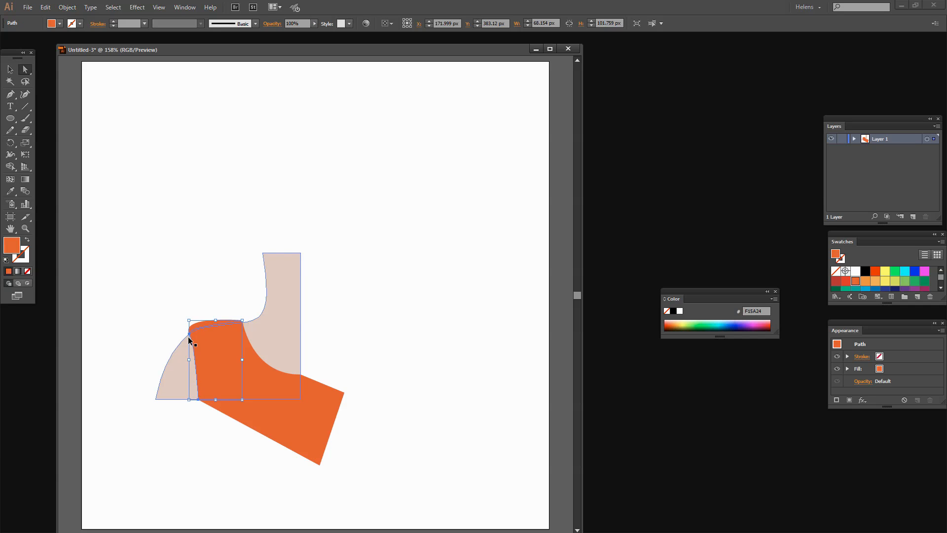
{"action": "left_click", "coordinate": [193, 338]}
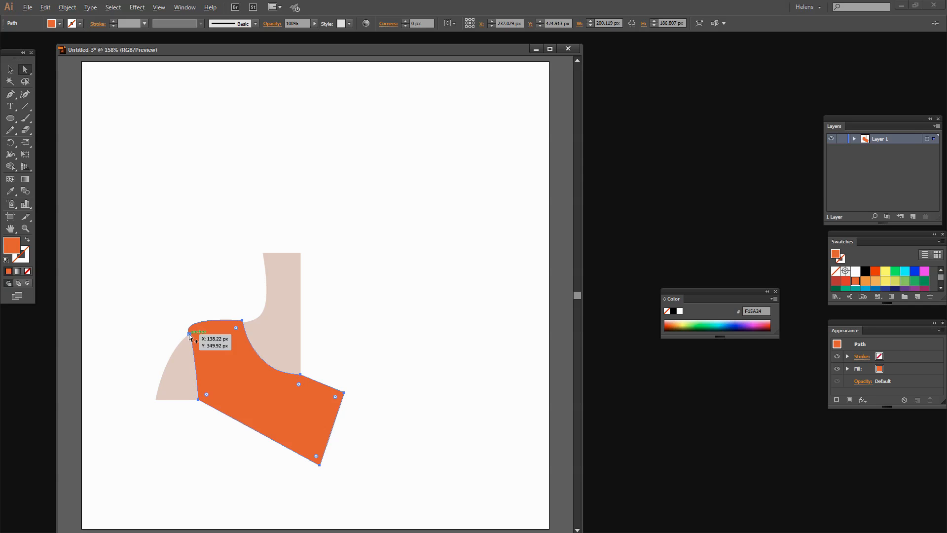
{"action": "left_click", "coordinate": [189, 335]}
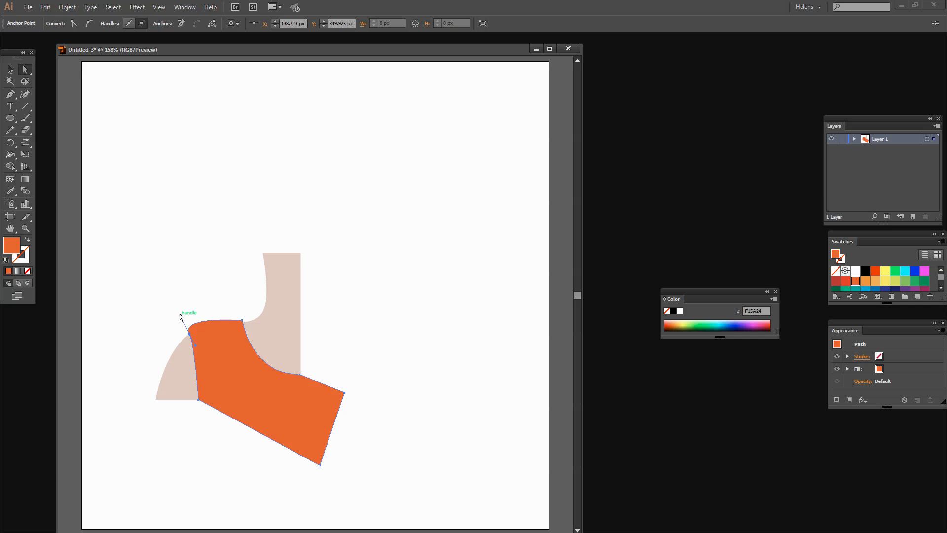
{"action": "left_click_drag", "start_coordinate": [180, 316], "coordinate": [196, 321]}
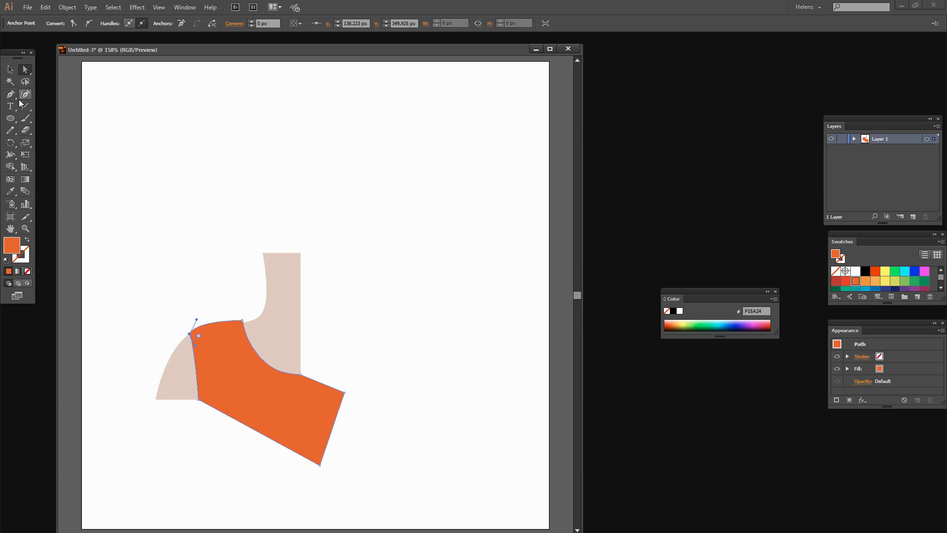
{"action": "left_click", "coordinate": [10, 69]}
{"action": "left_click", "coordinate": [287, 515]}
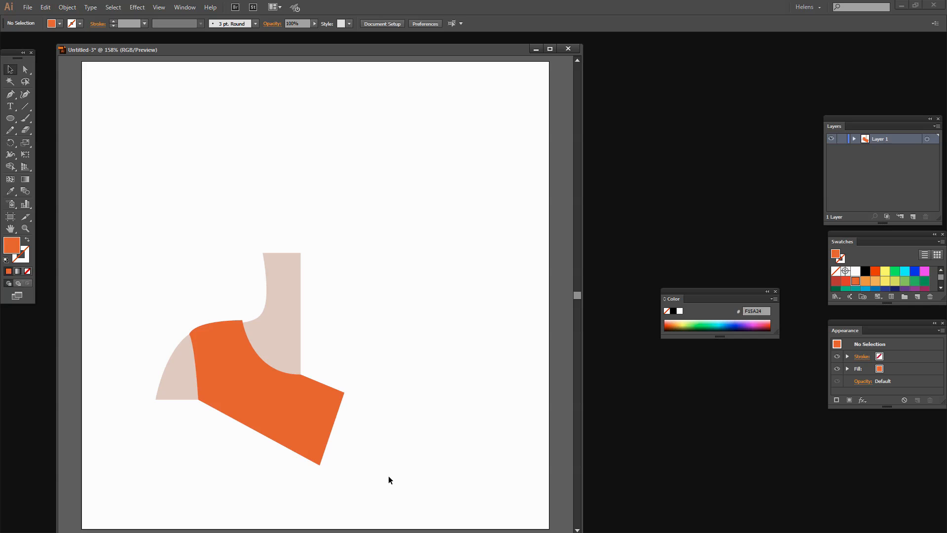
- Change the shirt's fill to green 8CC63F and deselect the artwork
{"action": "left_click", "coordinate": [234, 380]}
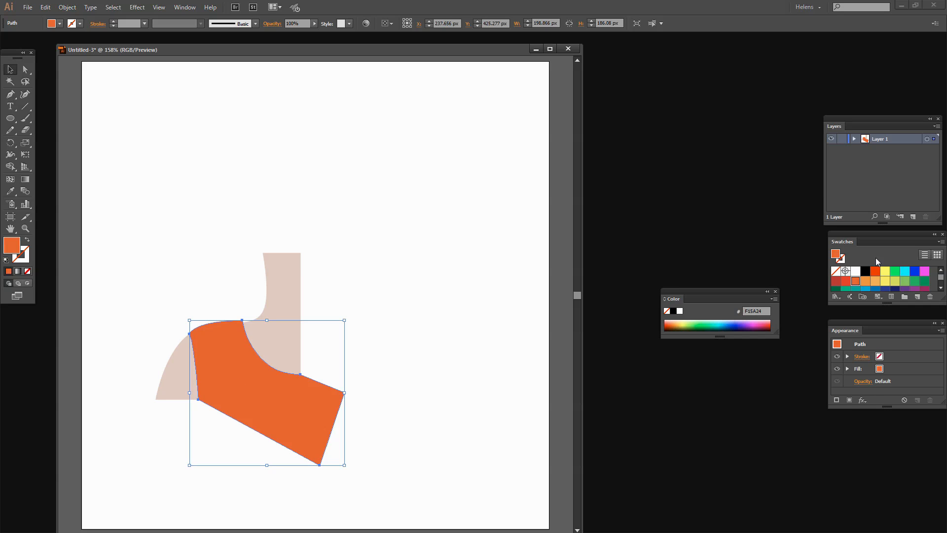
{"action": "left_click", "coordinate": [903, 282]}
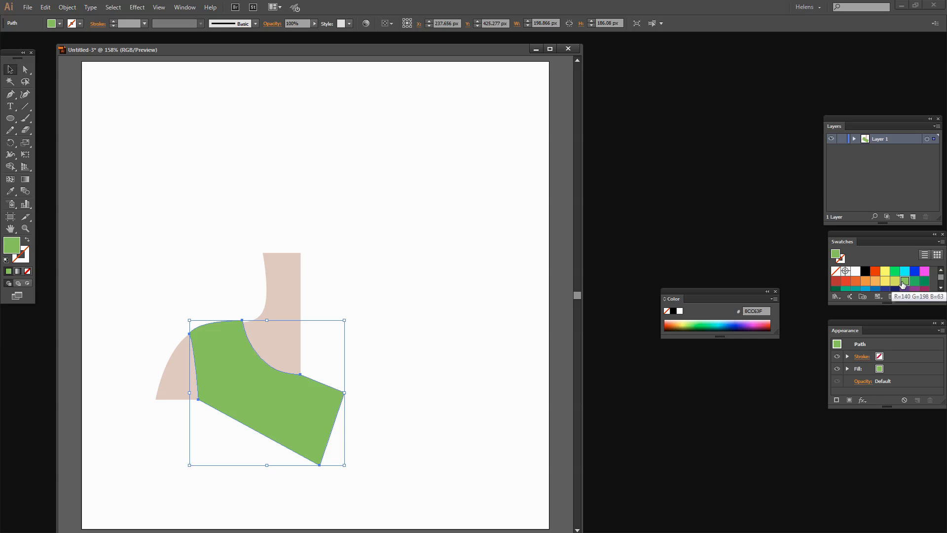
{"action": "left_click", "coordinate": [416, 481]}
{"action": "left_click", "coordinate": [159, 378]}
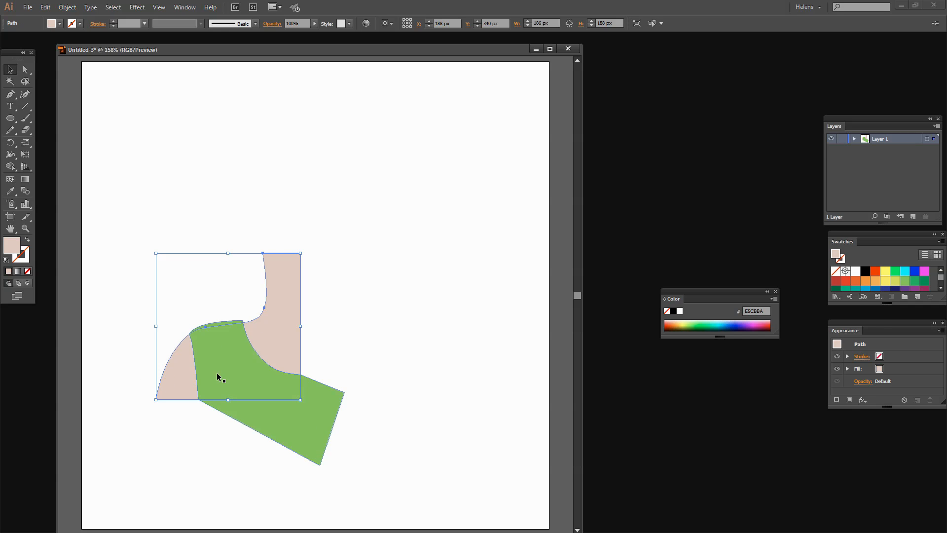
{"action": "left_click", "coordinate": [380, 475]}
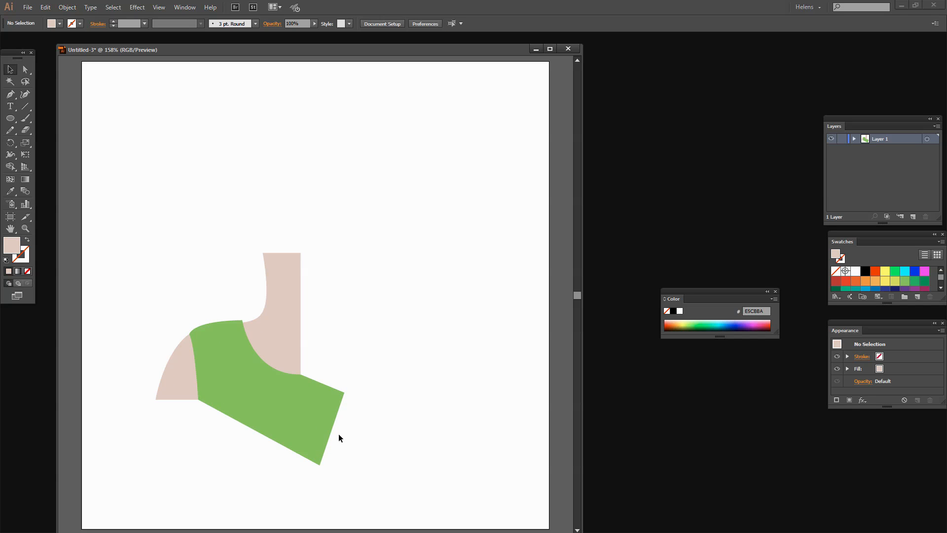
- Duplicate the neck-and-shoulder shape and place the copy in an empty area at the artboard's upper right
{"action": "left_click", "coordinate": [280, 339]}
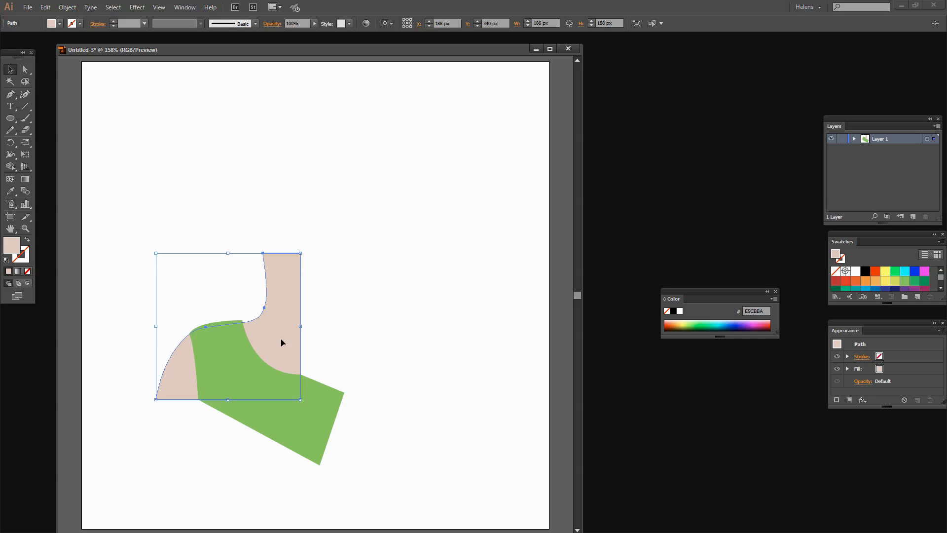
{"action": "left_click_drag", "start_coordinate": [282, 342], "coordinate": [418, 238]}
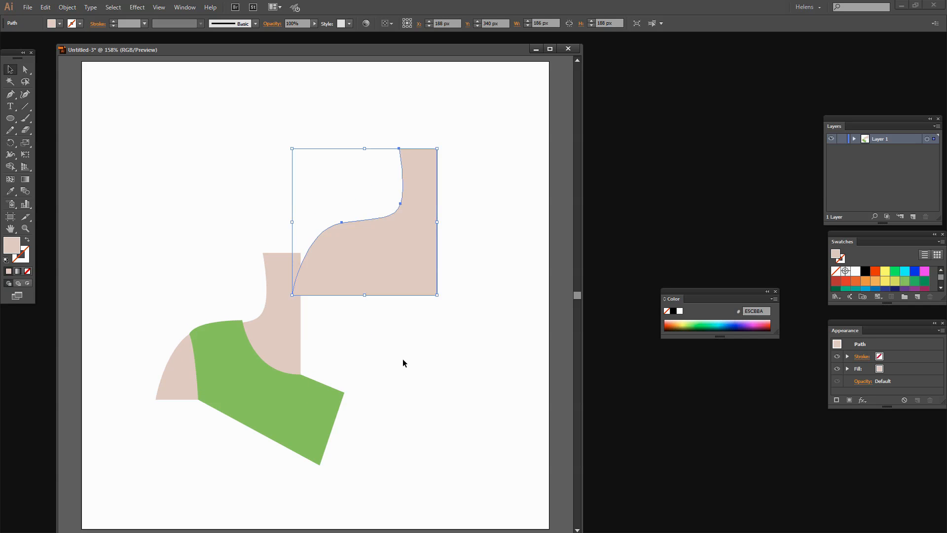
{"action": "left_click_drag", "start_coordinate": [384, 273], "coordinate": [442, 258]}
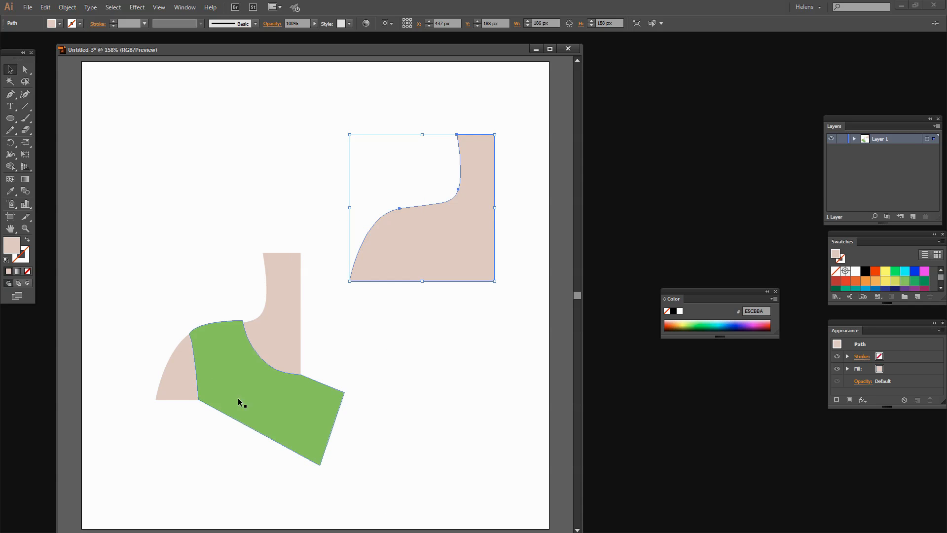
- Expand Layer 1's contents and move the green shirt path below the duplicated neck-and-shoulder path in the stacking order
{"action": "left_click", "coordinate": [262, 345]}
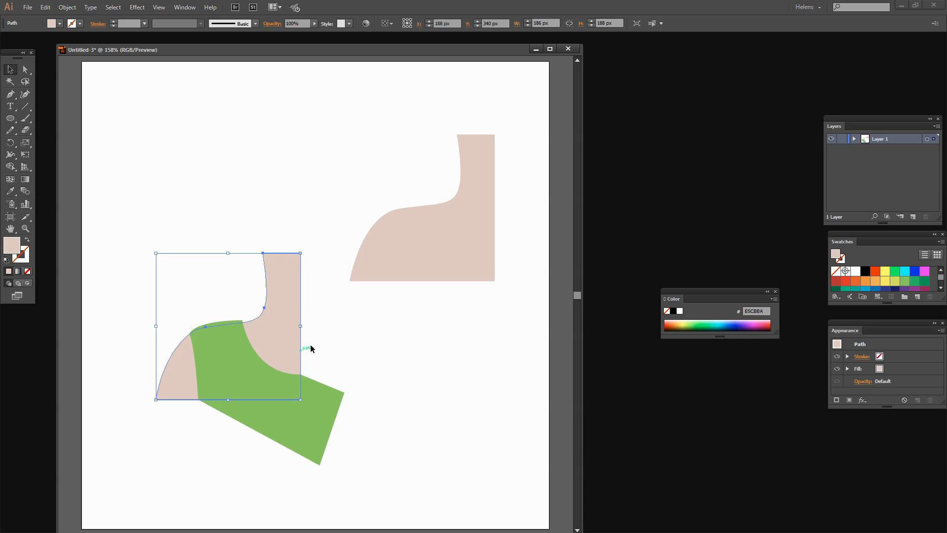
{"action": "left_click", "coordinate": [854, 139]}
{"action": "left_click_drag", "start_coordinate": [845, 123], "coordinate": [550, 196]}
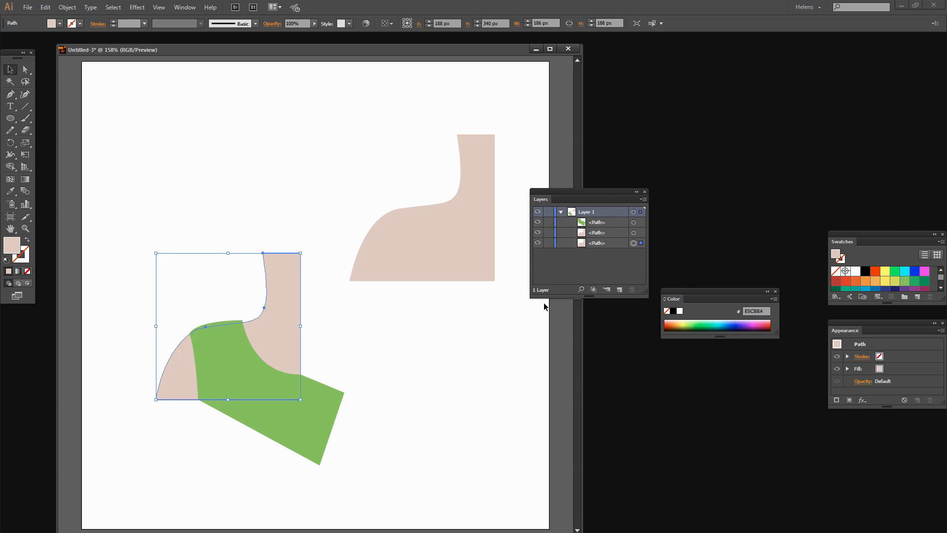
{"action": "left_click_drag", "start_coordinate": [611, 222], "coordinate": [596, 236]}
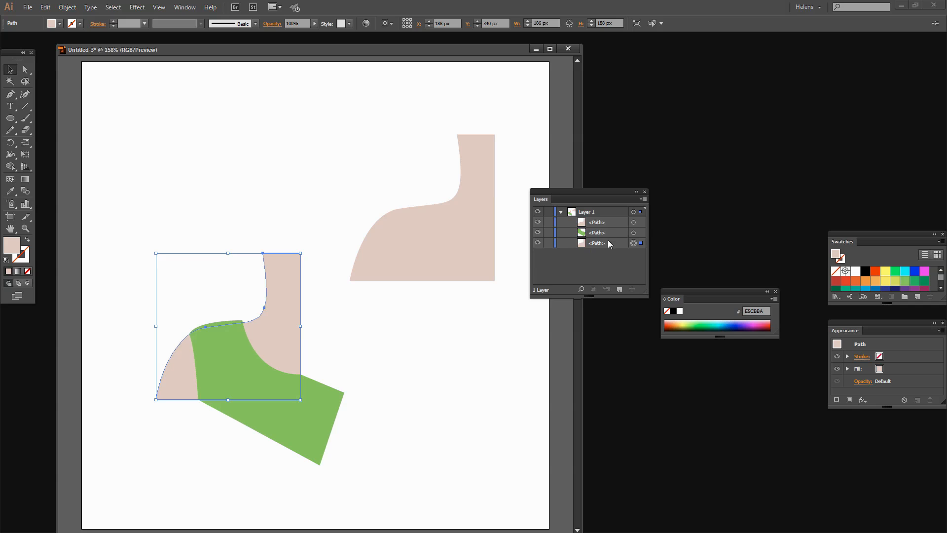
- Divide the shirt and the original neck-and-shoulder shape with the Pathfinder, then ungroup and deselect the resulting pieces
{"action": "left_click", "coordinate": [635, 232]}
{"action": "left_click", "coordinate": [633, 243], "text": "shift"}
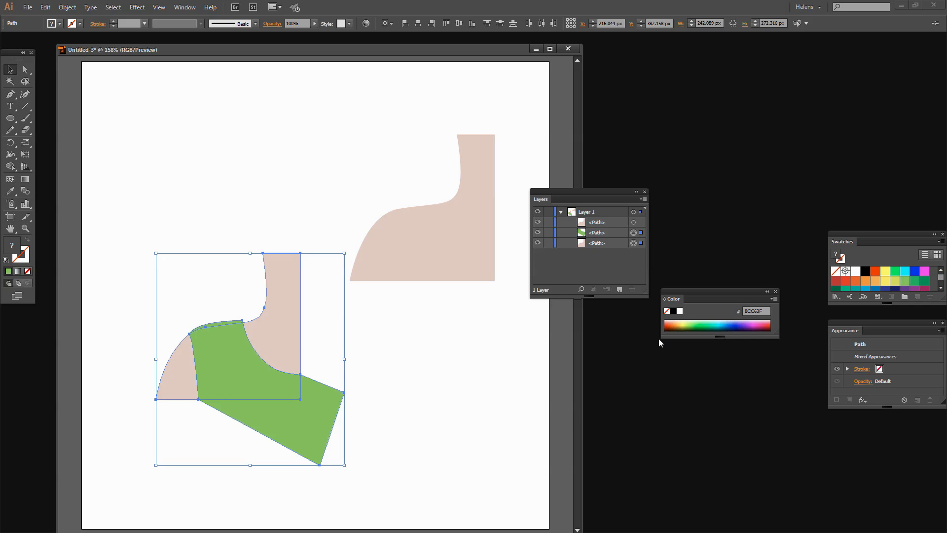
{"action": "left_click", "coordinate": [184, 10]}
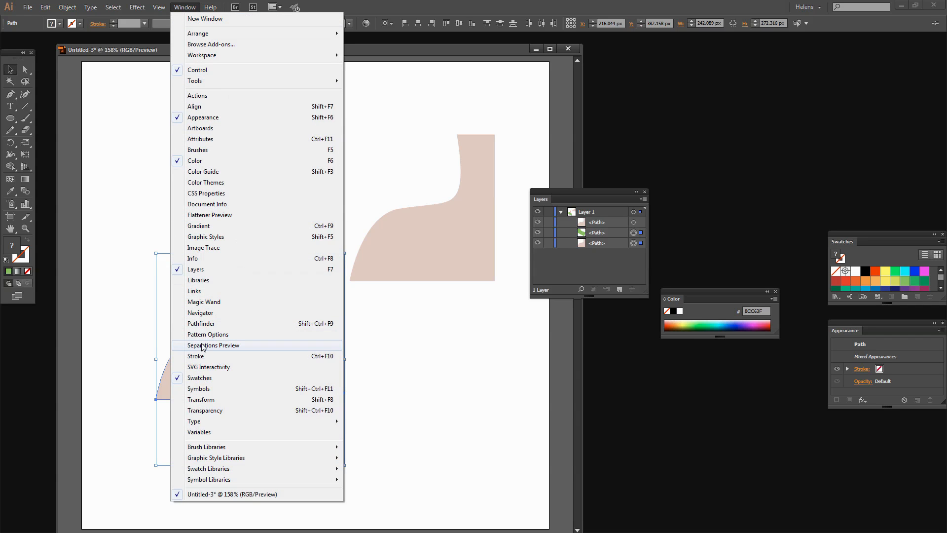
{"action": "left_click", "coordinate": [200, 323]}
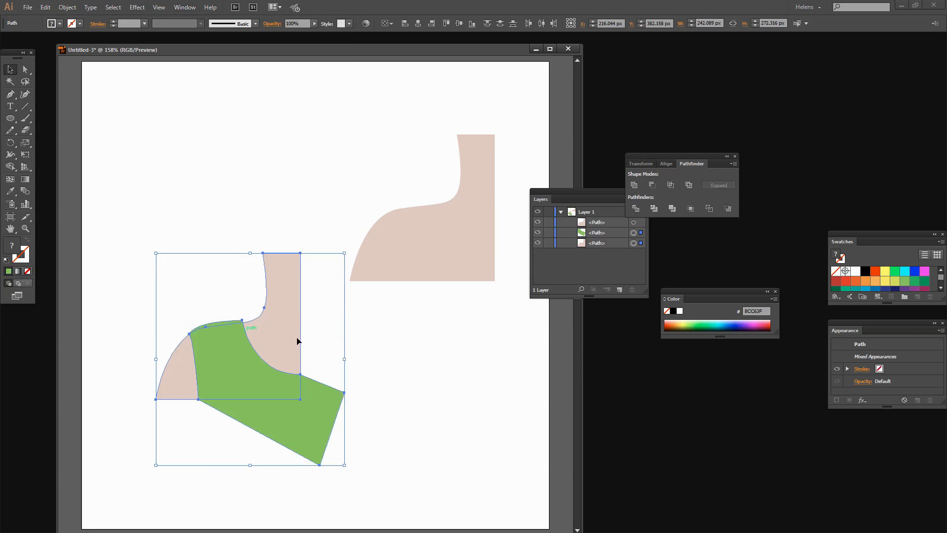
{"action": "left_click", "coordinate": [637, 209]}
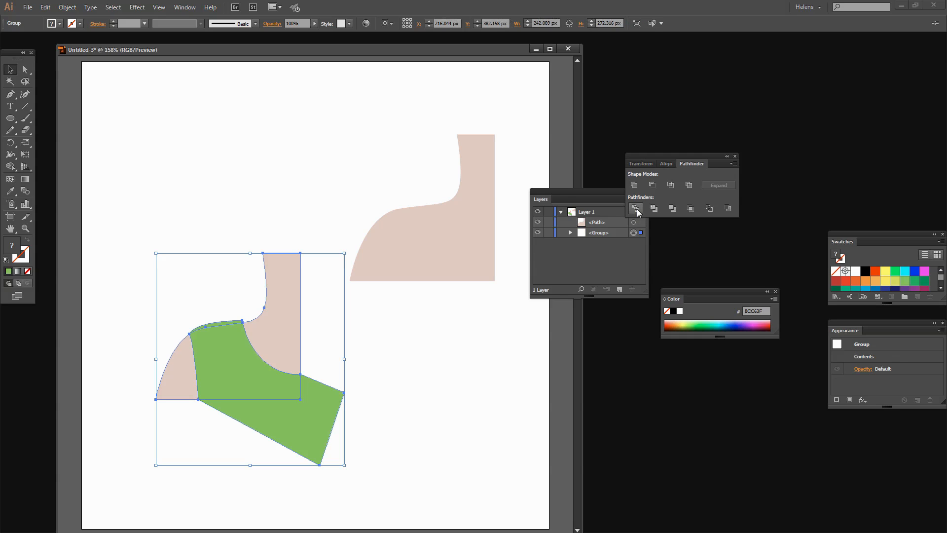
{"action": "left_click", "coordinate": [66, 8]}
{"action": "left_click", "coordinate": [83, 56]}
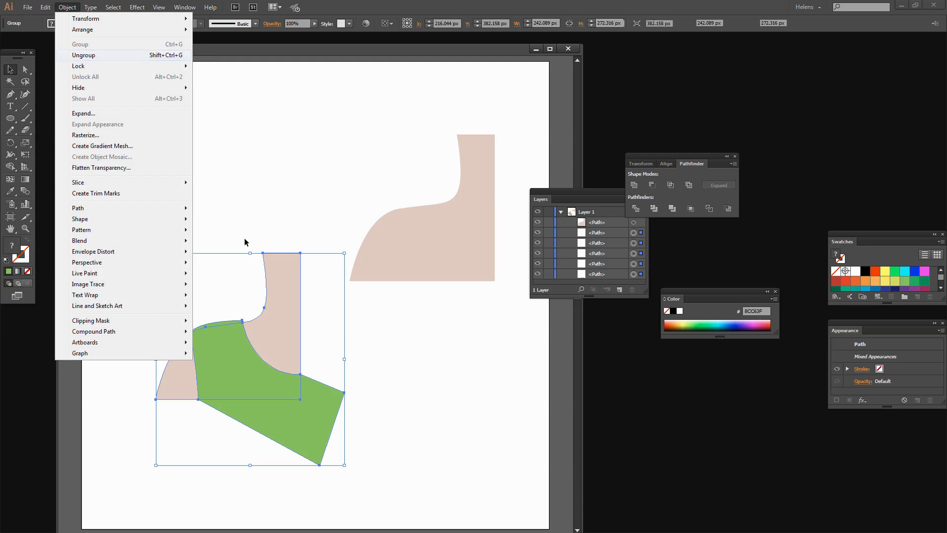
{"action": "left_click", "coordinate": [280, 467]}
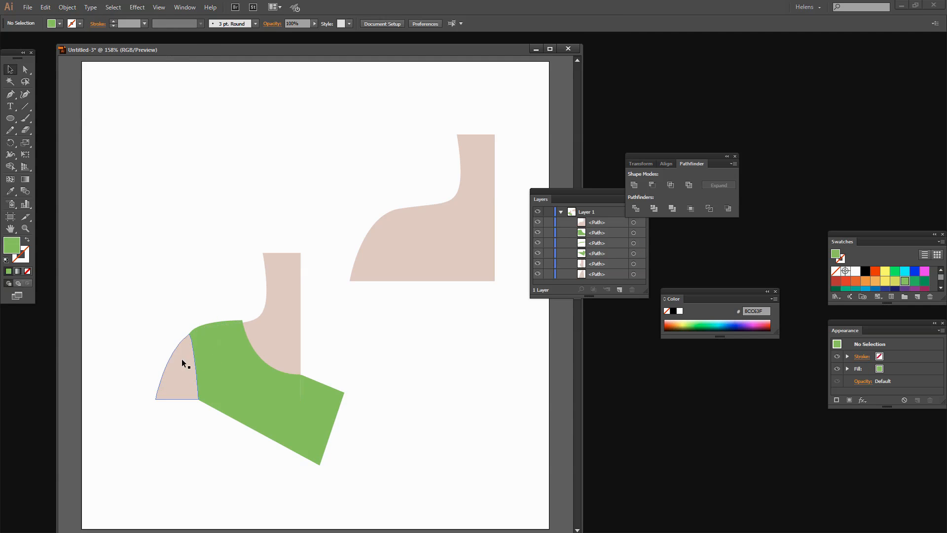
- Delete the shirt piece overhanging the body and the skin-colored neck and arm pieces left from the division
{"action": "left_click_drag", "start_coordinate": [302, 450], "coordinate": [389, 482]}
{"action": "key", "text": "Delete"}
{"action": "left_click_drag", "start_coordinate": [289, 348], "coordinate": [325, 364]}
{"action": "key", "text": "Delete"}
{"action": "left_click_drag", "start_coordinate": [173, 387], "coordinate": [160, 456]}
{"action": "key", "text": "Delete"}
- Unite the two remaining green pieces into a single shirt shape
{"action": "left_click_drag", "start_coordinate": [185, 287], "coordinate": [318, 469]}
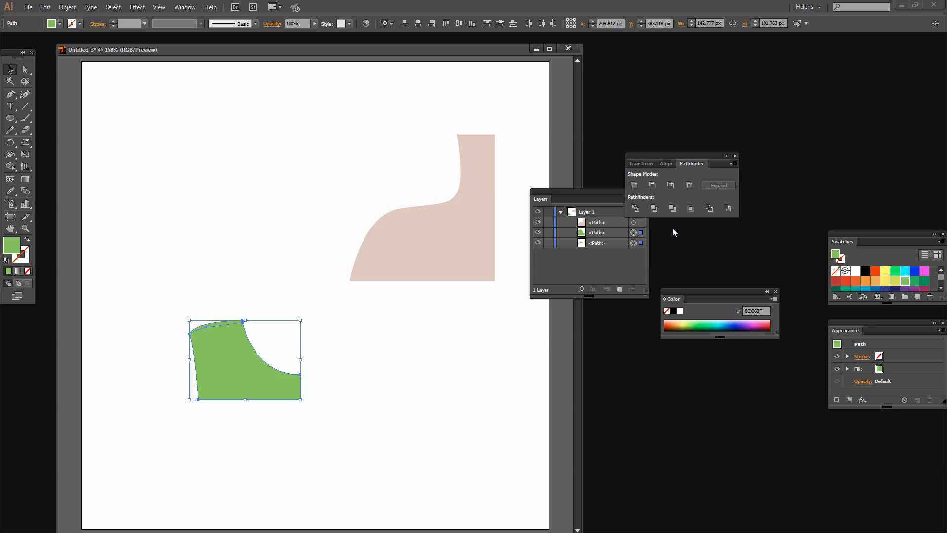
{"action": "left_click", "coordinate": [634, 185]}
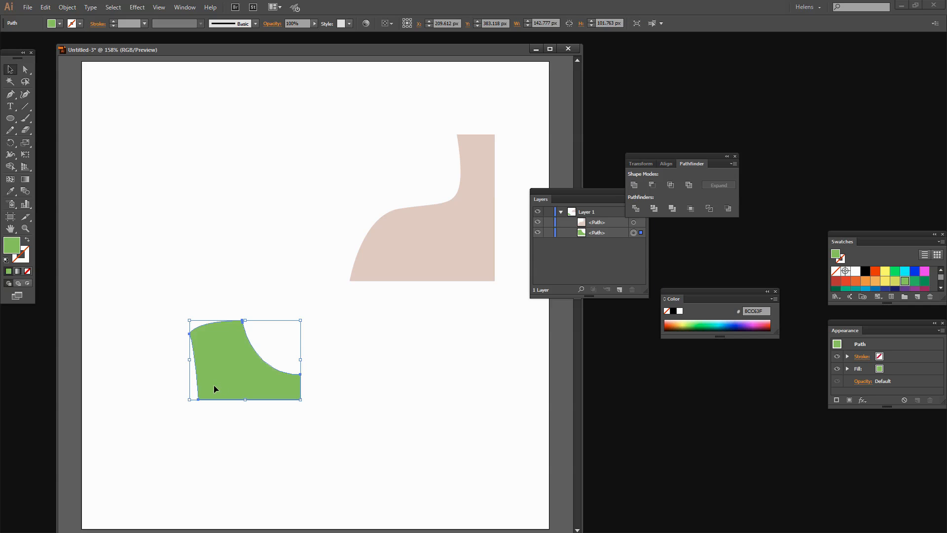
{"action": "left_click", "coordinate": [193, 312]}
{"action": "left_click", "coordinate": [209, 371]}
- Move the copied neck-and-shoulder shape back into place at X 188 px, Y 340 px and order it behind the green shirt
{"action": "left_click_drag", "start_coordinate": [440, 243], "coordinate": [246, 357]}
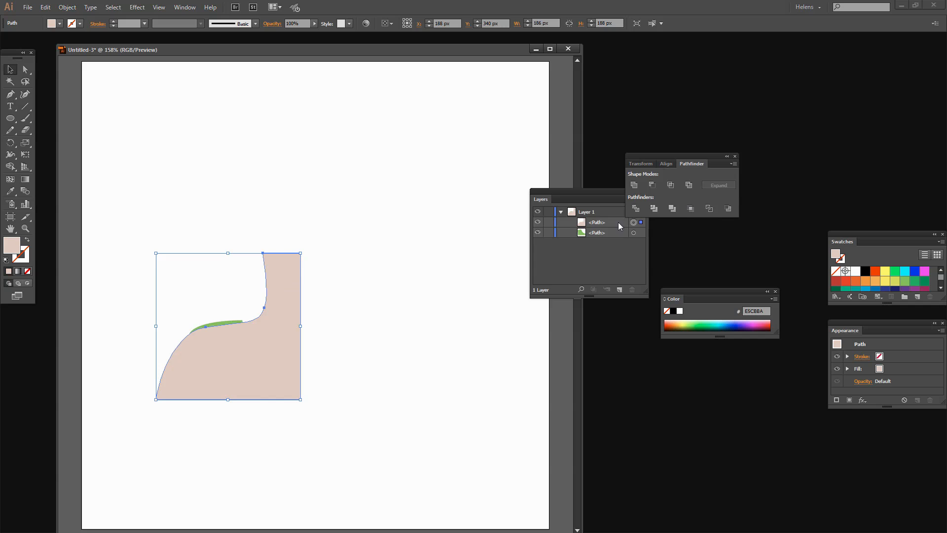
{"action": "left_click_drag", "start_coordinate": [605, 222], "coordinate": [594, 238]}
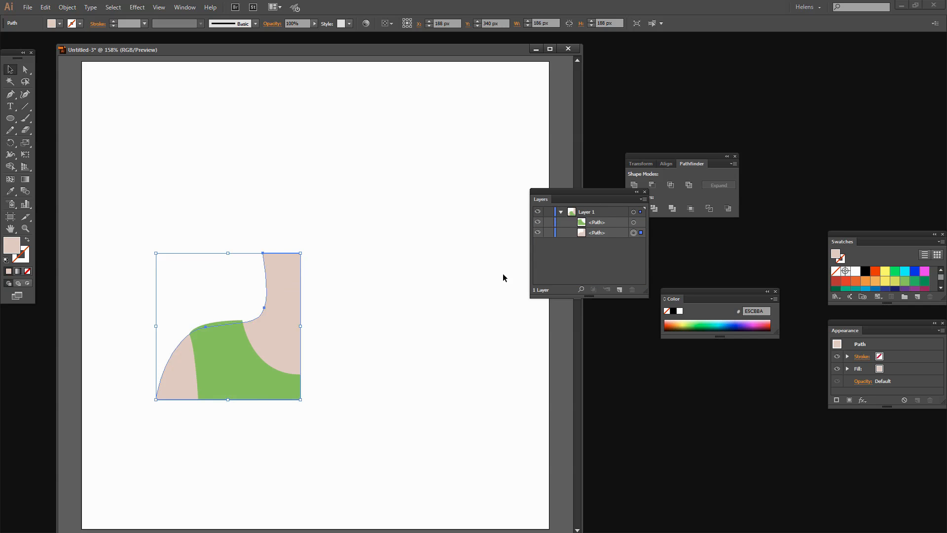
{"action": "left_click_drag", "start_coordinate": [355, 454], "coordinate": [134, 215]}
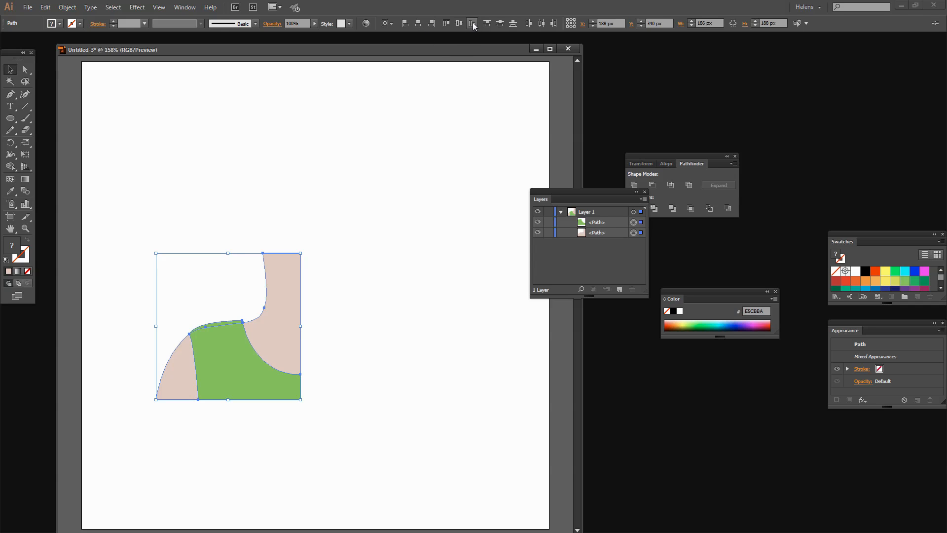
{"action": "left_click", "coordinate": [398, 347]}
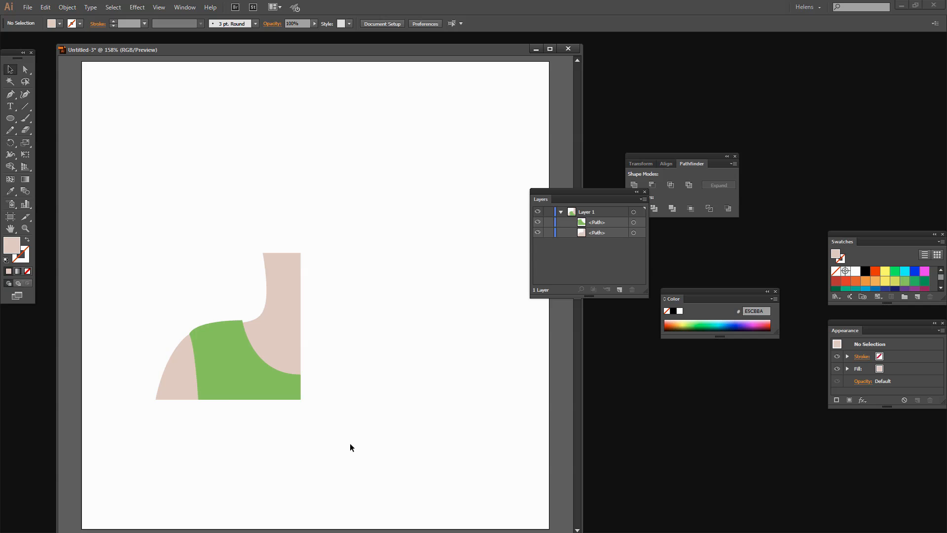
- Reflect a copy of the green shirt and the neck-and-shoulder shape across the vertical axis at 90°
{"action": "left_click_drag", "start_coordinate": [344, 437], "coordinate": [145, 255]}
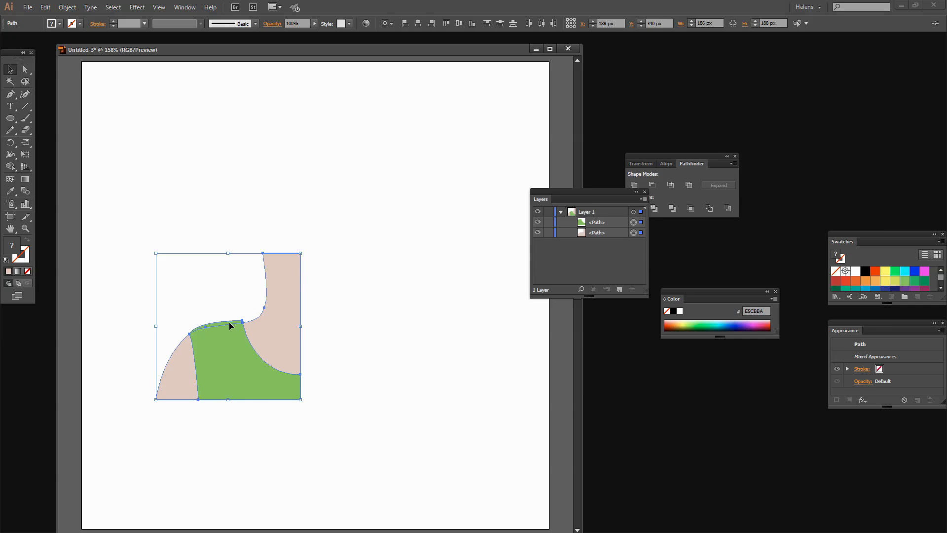
{"action": "left_click", "coordinate": [67, 7]}
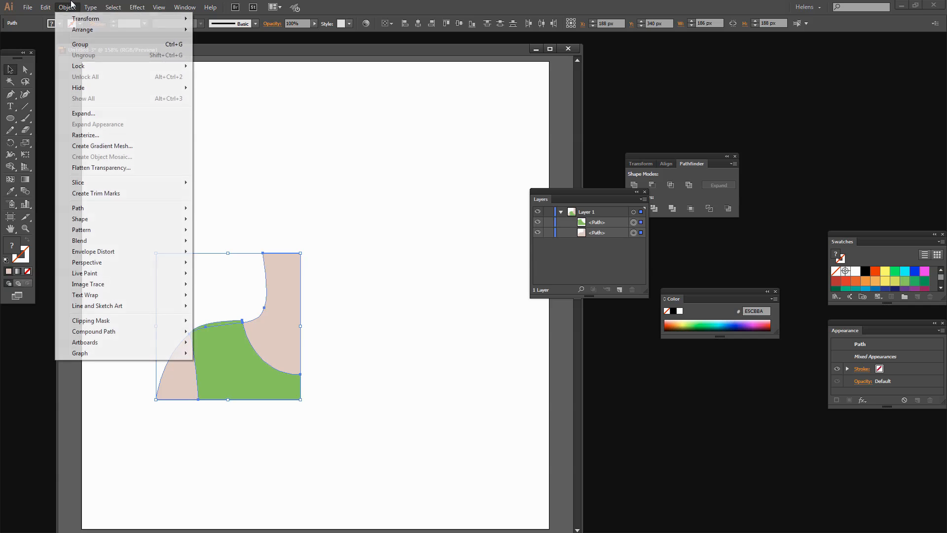
{"action": "mouse_move", "coordinate": [85, 20]}
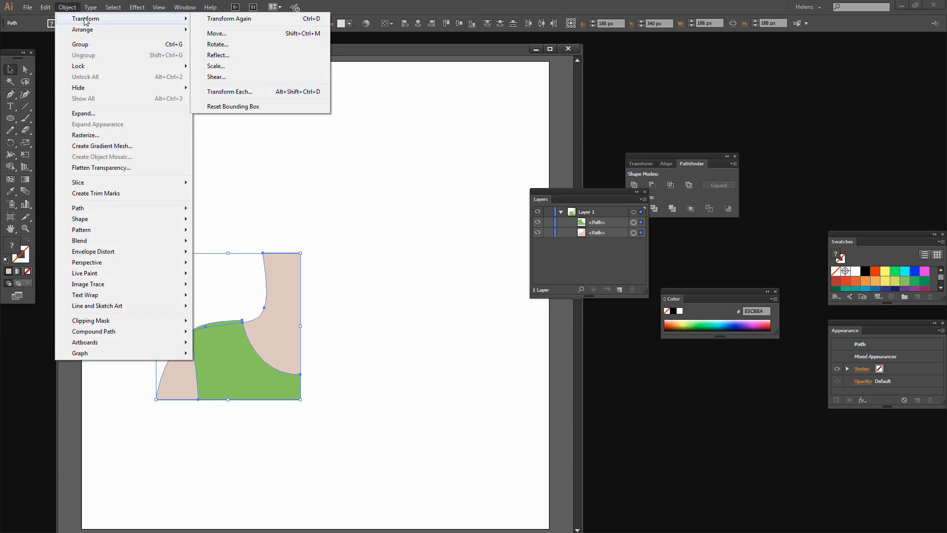
{"action": "left_click", "coordinate": [212, 55]}
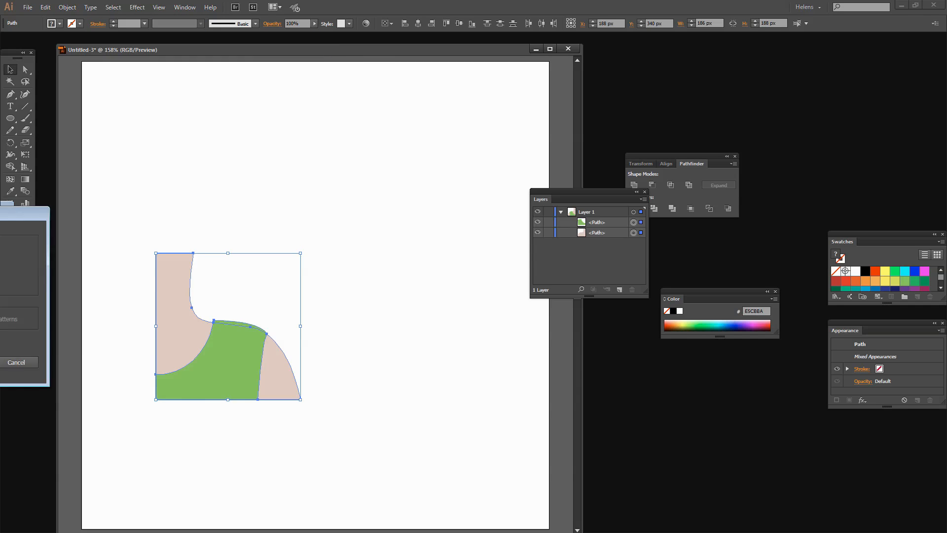
{"action": "left_click_drag", "start_coordinate": [411, 232], "coordinate": [309, 153]}
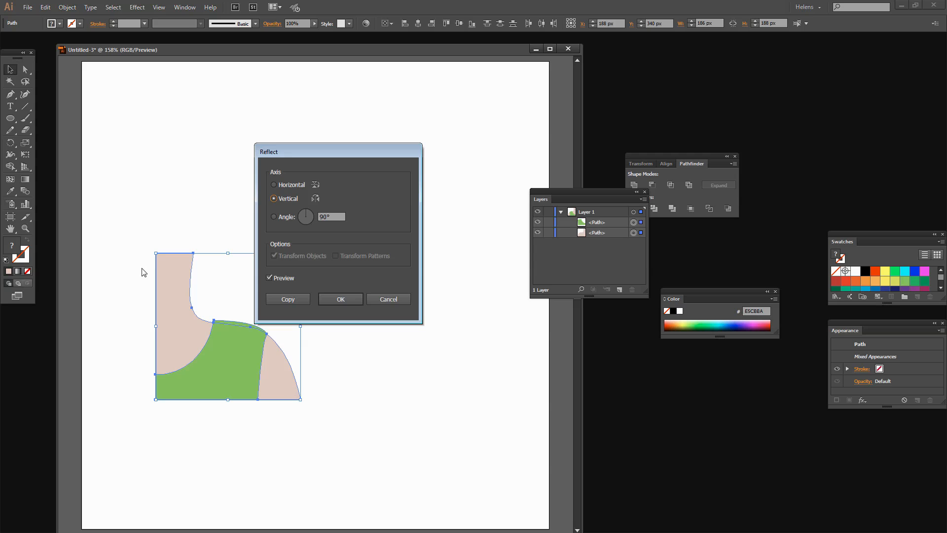
{"action": "left_click", "coordinate": [290, 300]}
- Move the mirrored half beside the original to about X 352 px, Y 340 px, slightly overlapping it at the center
{"action": "left_click_drag", "start_coordinate": [219, 361], "coordinate": [369, 363]}
{"action": "left_click_drag", "start_coordinate": [464, 460], "coordinate": [329, 244]}
{"action": "left_click_drag", "start_coordinate": [335, 342], "coordinate": [321, 339]}
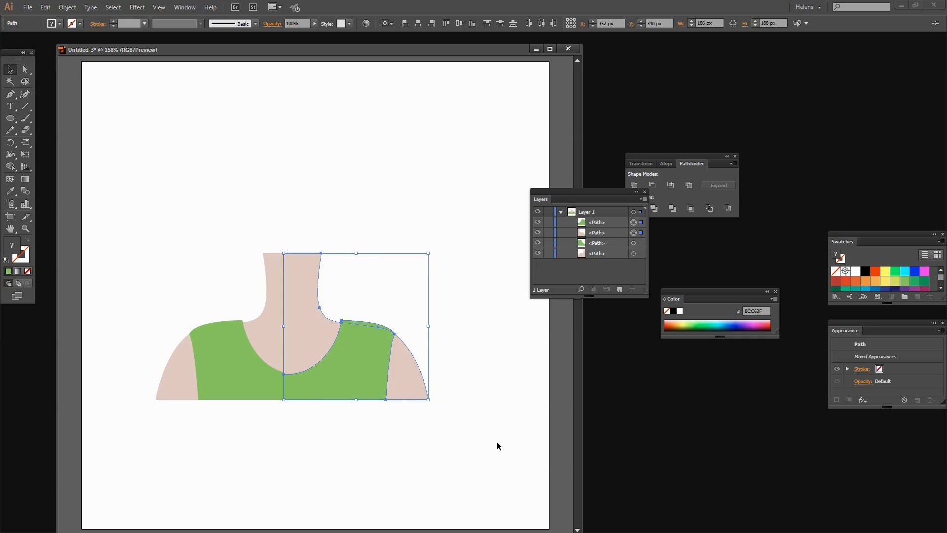
{"action": "left_click", "coordinate": [472, 443]}
- Unite the two green shirt halves into one shape with the Pathfinder
{"action": "left_click", "coordinate": [252, 388]}
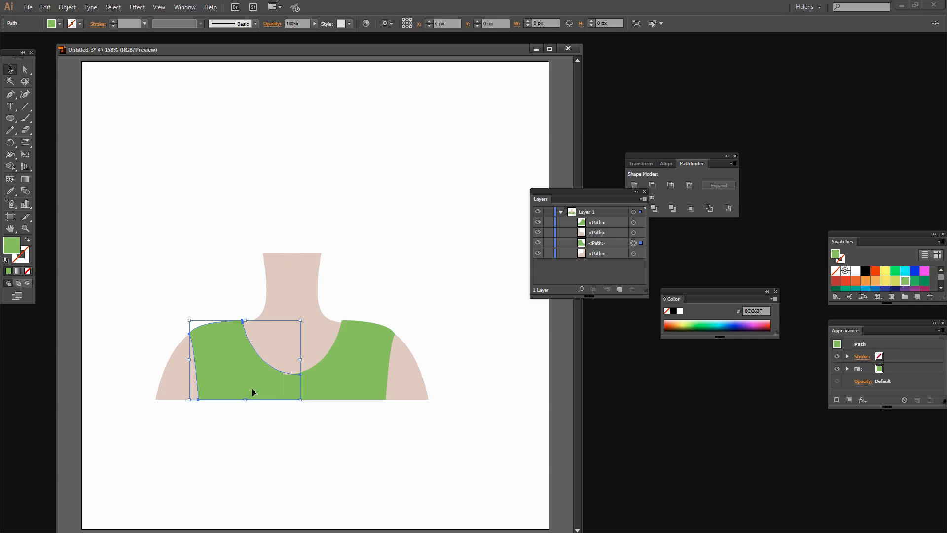
{"action": "left_click", "coordinate": [313, 392], "text": "shift"}
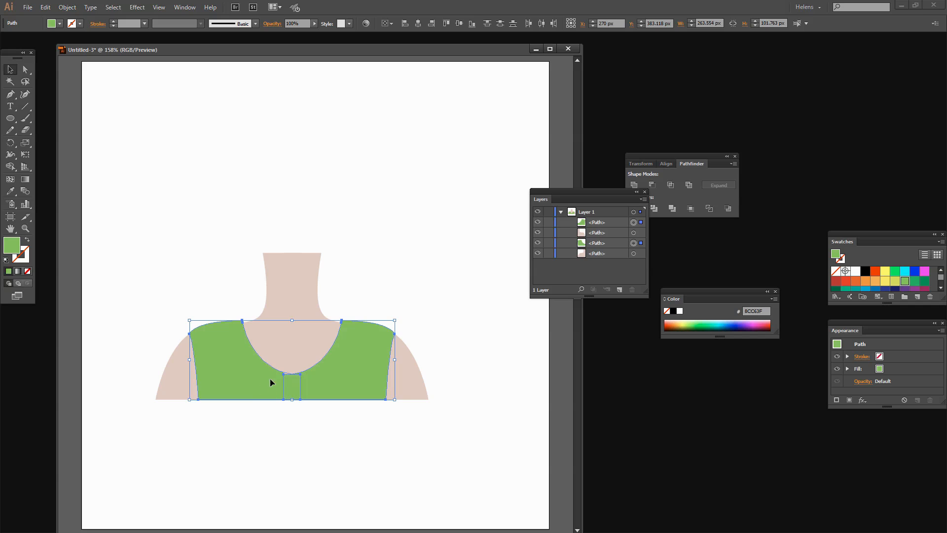
{"action": "left_click", "coordinate": [634, 184]}
{"action": "left_click", "coordinate": [370, 464]}
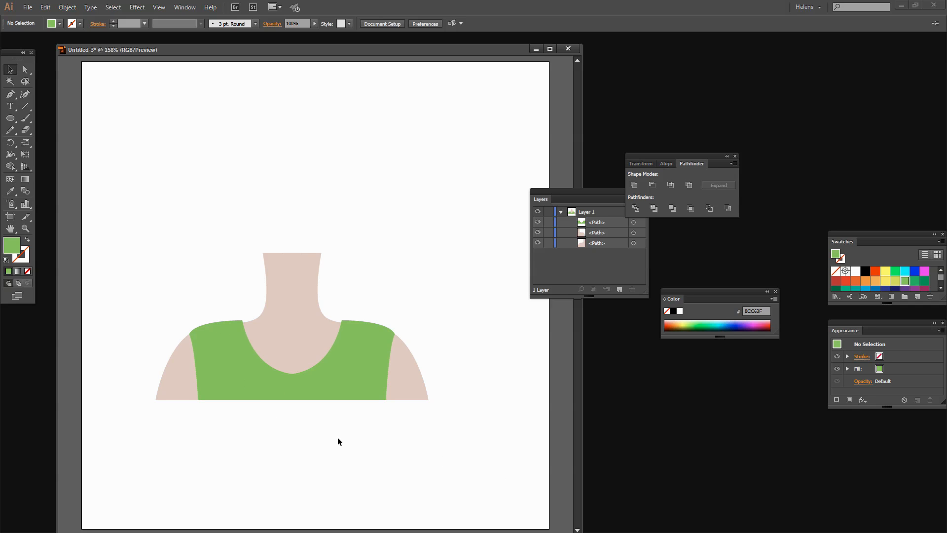
- Draw a green ellipse about 176 x 233 px for the head and center it above the neck
{"action": "left_click", "coordinate": [10, 119]}
{"action": "left_click_drag", "start_coordinate": [228, 121], "coordinate": [365, 301]}
{"action": "key", "text": "v"}
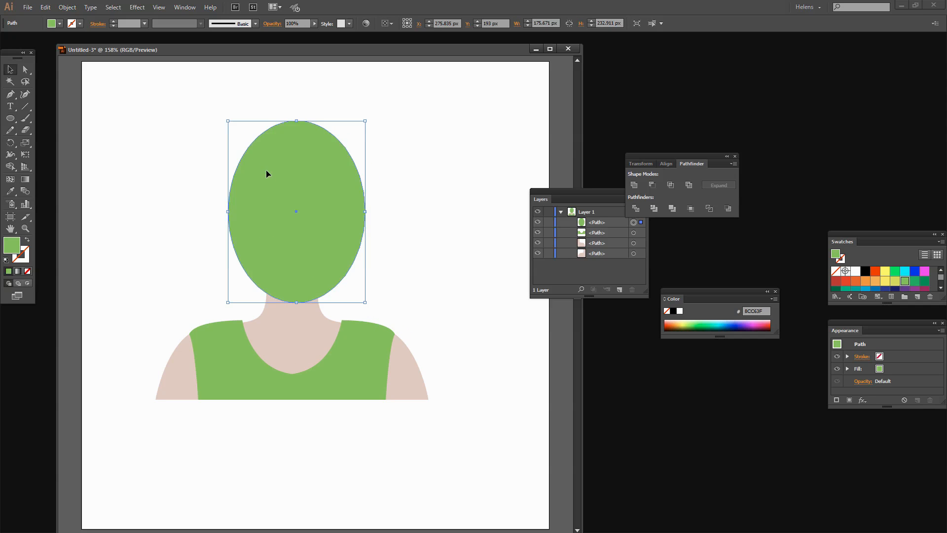
{"action": "left_click_drag", "start_coordinate": [279, 190], "coordinate": [275, 184]}
{"action": "left_click", "coordinate": [435, 226]}
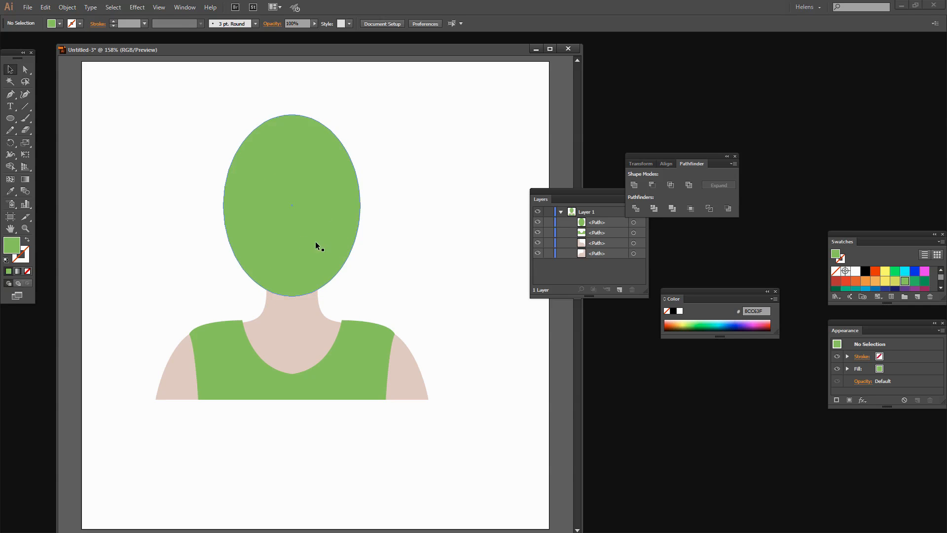
- Reshape the head by lowering its top anchor to about Y 84 px and its bottom anchor to about Y 321 px
{"action": "left_click", "coordinate": [26, 69]}
{"action": "left_click", "coordinate": [290, 117]}
{"action": "left_click", "coordinate": [293, 115]}
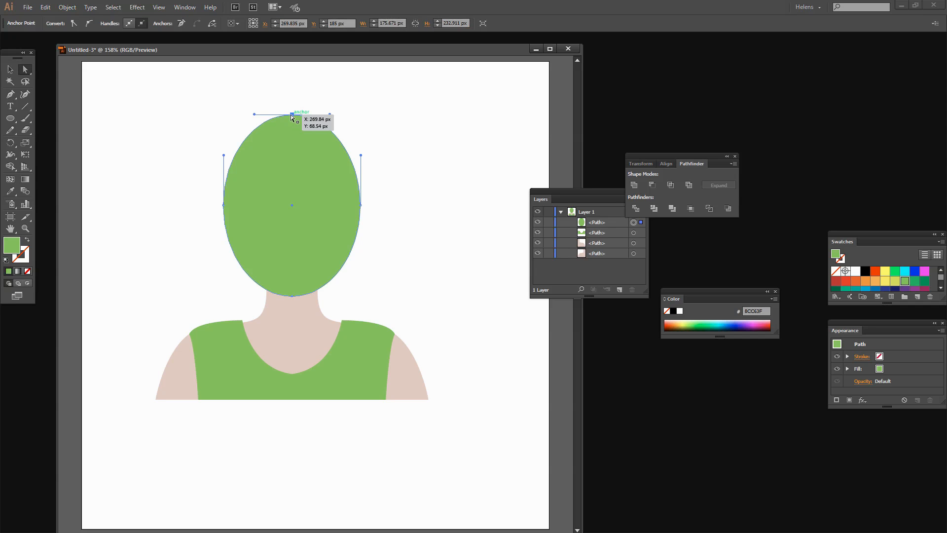
{"action": "mouse_move", "coordinate": [293, 115]}
{"action": "left_mouse_down"}
{"action": "mouse_move", "coordinate": [291, 137]}
{"action": "mouse_move", "coordinate": [294, 128]}
{"action": "left_mouse_up"}
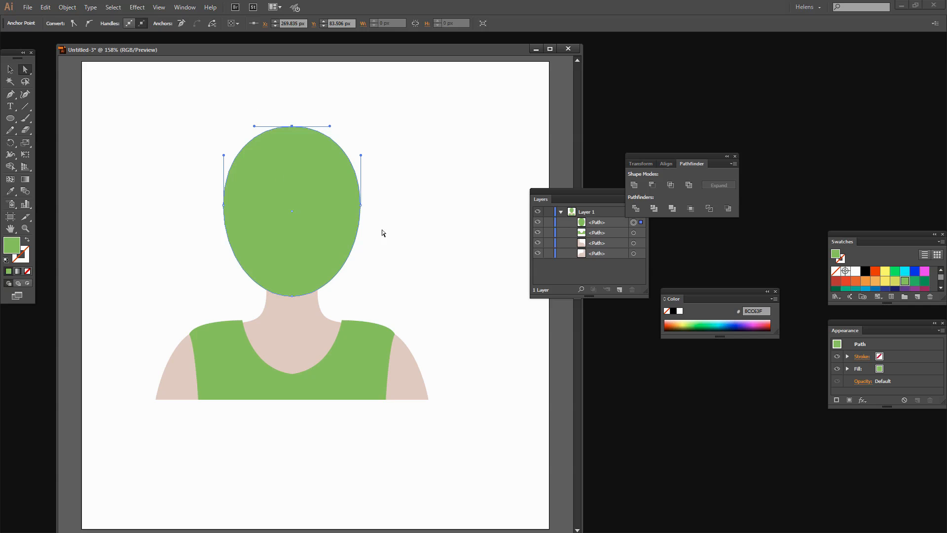
{"action": "left_click", "coordinate": [291, 295]}
{"action": "left_click_drag", "start_coordinate": [292, 296], "coordinate": [292, 311]}
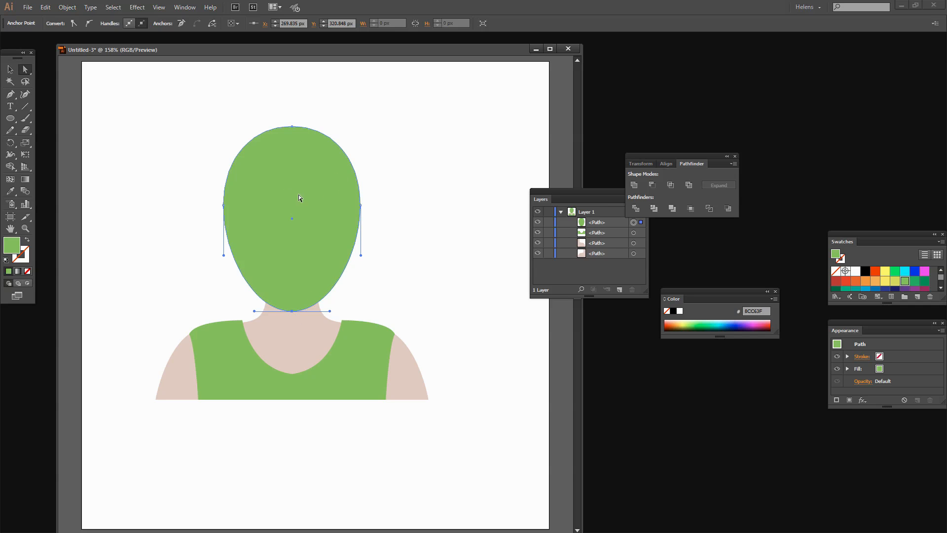
{"action": "left_click", "coordinate": [396, 268]}
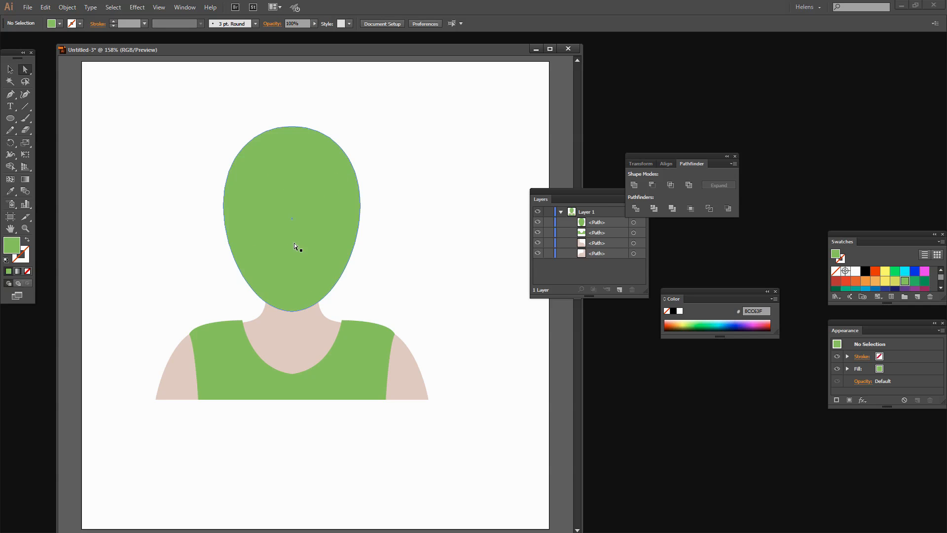
- Move the head up to expose the neck and shrink it to about 169 x 228 px
{"action": "key", "text": "v"}
{"action": "mouse_move", "coordinate": [294, 237]}
{"action": "left_mouse_down"}
{"action": "mouse_move", "coordinate": [293, 199]}
{"action": "mouse_move", "coordinate": [280, 199]}
{"action": "mouse_move", "coordinate": [326, 212]}
{"action": "mouse_move", "coordinate": [311, 232]}
{"action": "left_mouse_up"}
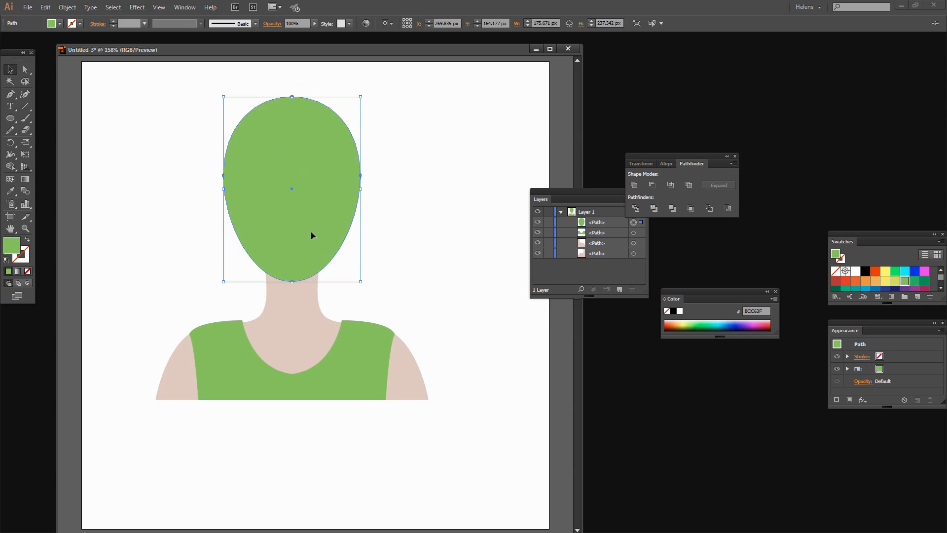
{"action": "left_click_drag", "start_coordinate": [361, 98], "coordinate": [354, 104]}
{"action": "left_click_drag", "start_coordinate": [285, 202], "coordinate": [290, 203]}
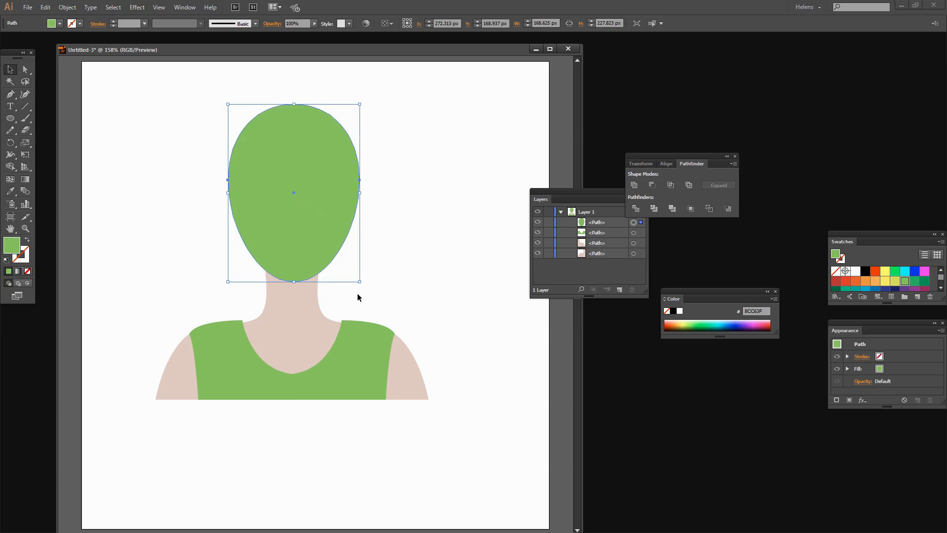
- Unite the two skin-colored neck-and-shoulder halves into a single body shape
{"action": "left_click", "coordinate": [601, 240]}
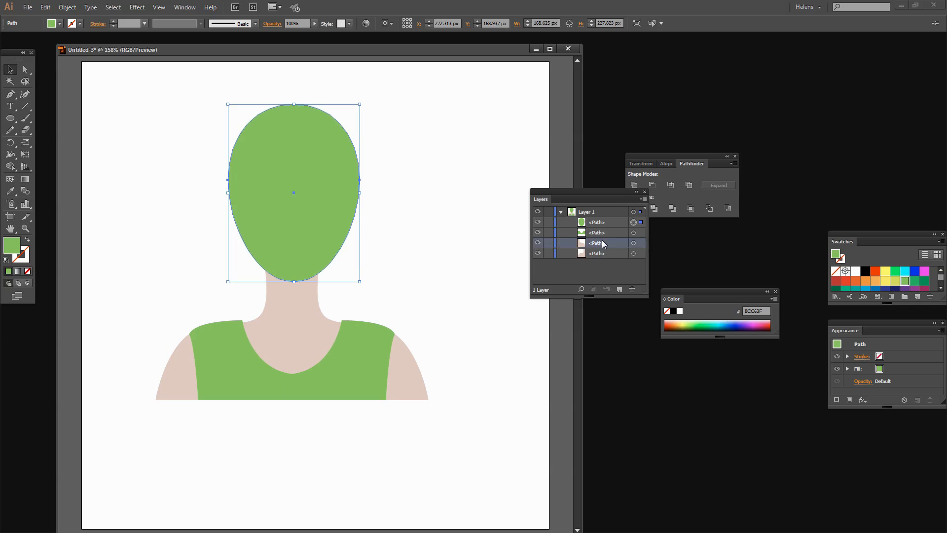
{"action": "left_click", "coordinate": [602, 252]}
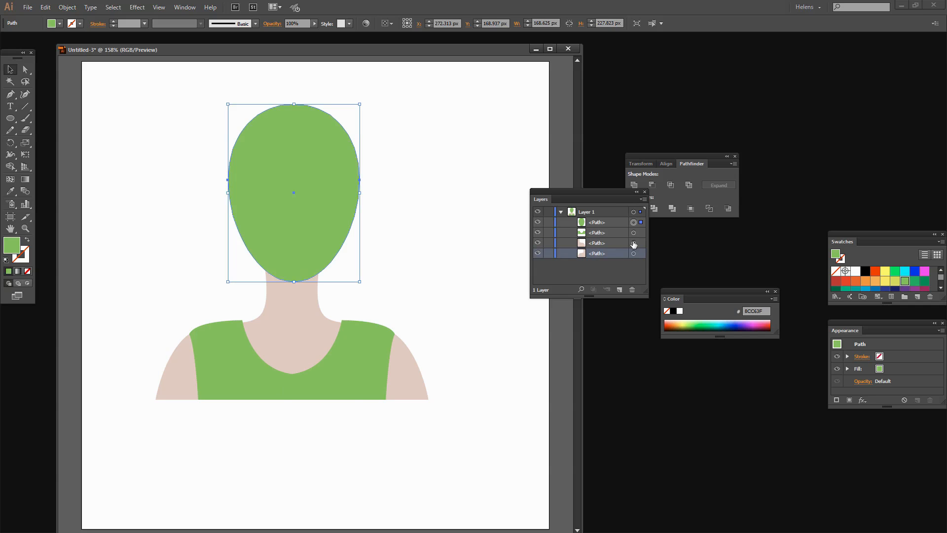
{"action": "left_click", "coordinate": [631, 242]}
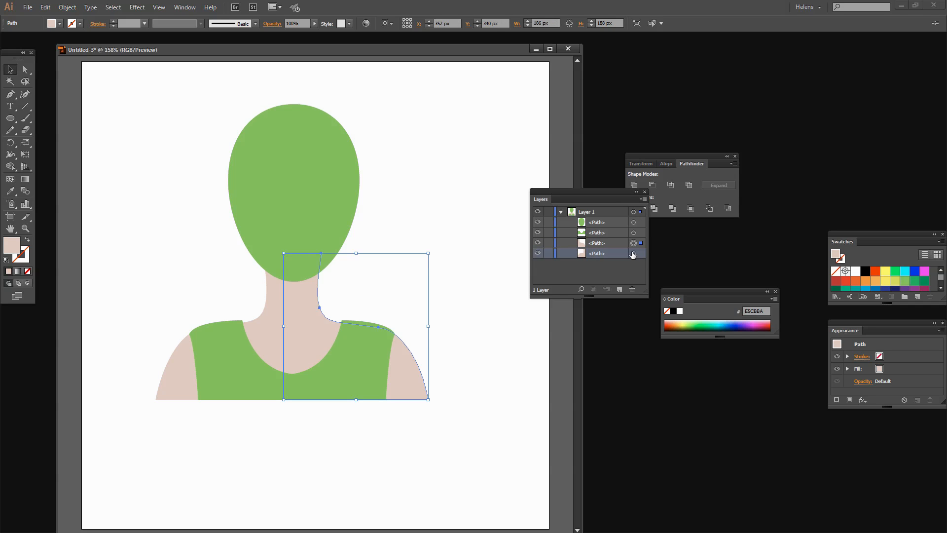
{"action": "left_click", "coordinate": [633, 253], "text": "shift"}
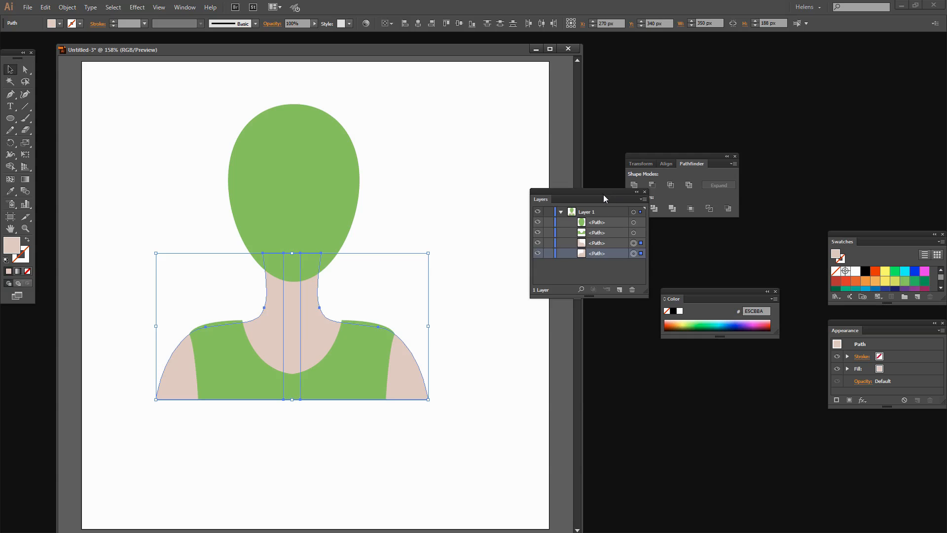
{"action": "left_click_drag", "start_coordinate": [604, 193], "coordinate": [595, 278]}
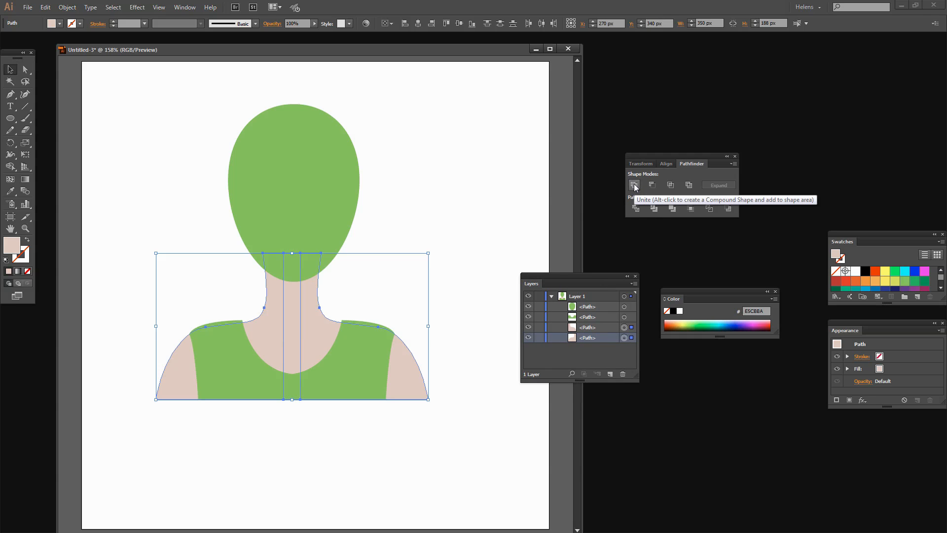
{"action": "left_click", "coordinate": [635, 186]}
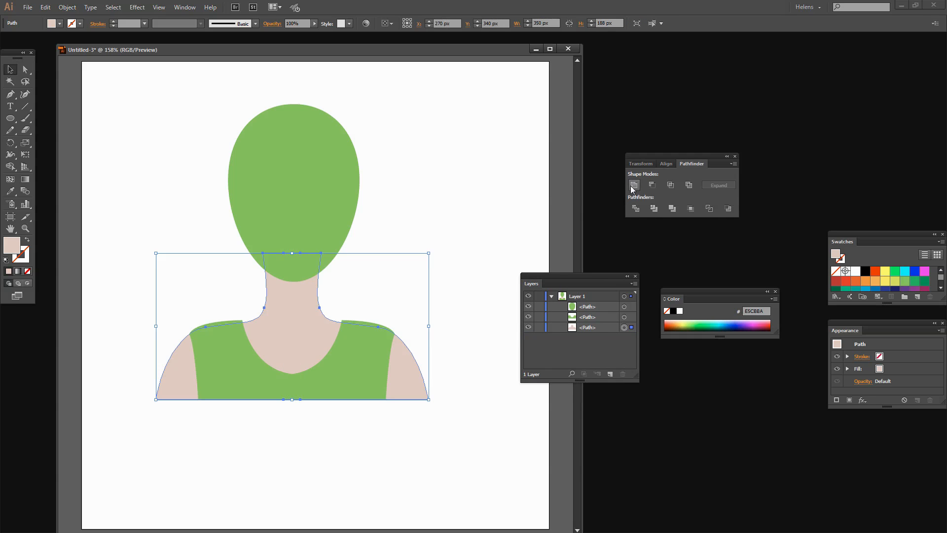
{"action": "left_click", "coordinate": [365, 451]}
- Align the head and the skin-colored body shape on their horizontal centers
{"action": "left_click", "coordinate": [305, 319]}
{"action": "left_click", "coordinate": [291, 198], "text": "shift"}
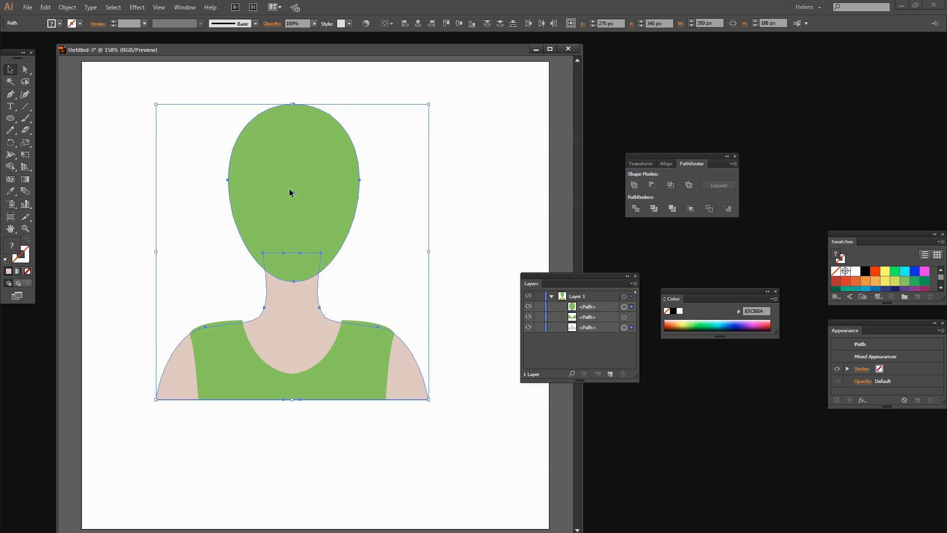
{"action": "left_click", "coordinate": [418, 22]}
{"action": "left_click", "coordinate": [351, 507]}
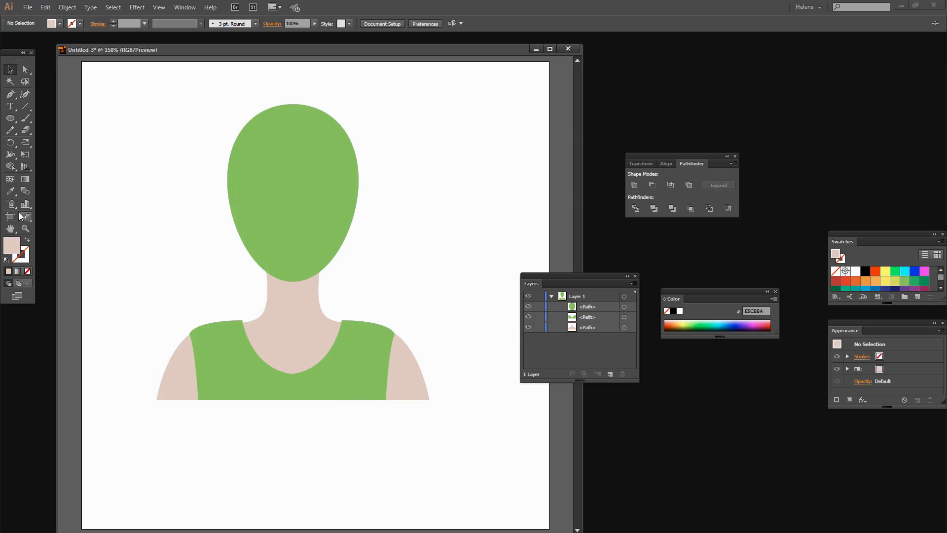
- Recolor the head with the skin tone sampled from the neck using the Eyedropper
{"action": "left_click", "coordinate": [284, 199]}
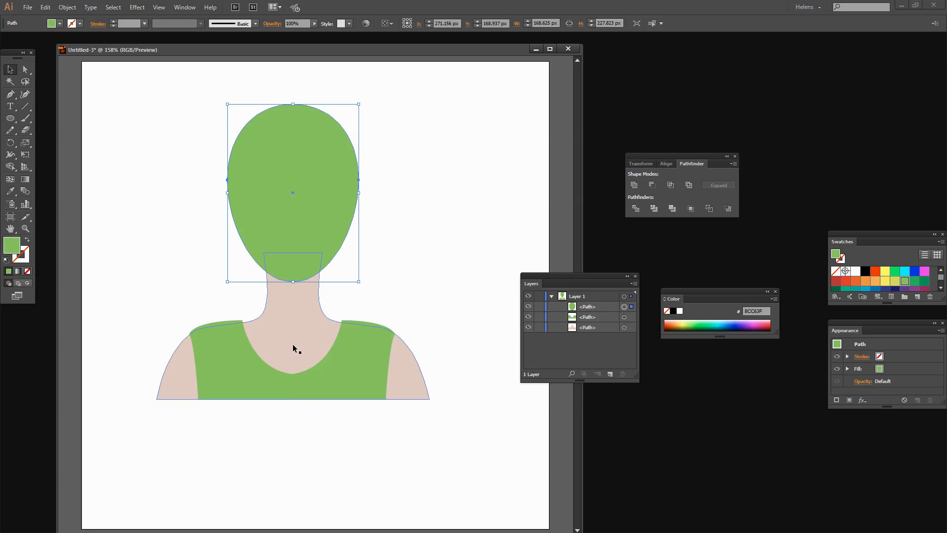
{"action": "left_click", "coordinate": [10, 194]}
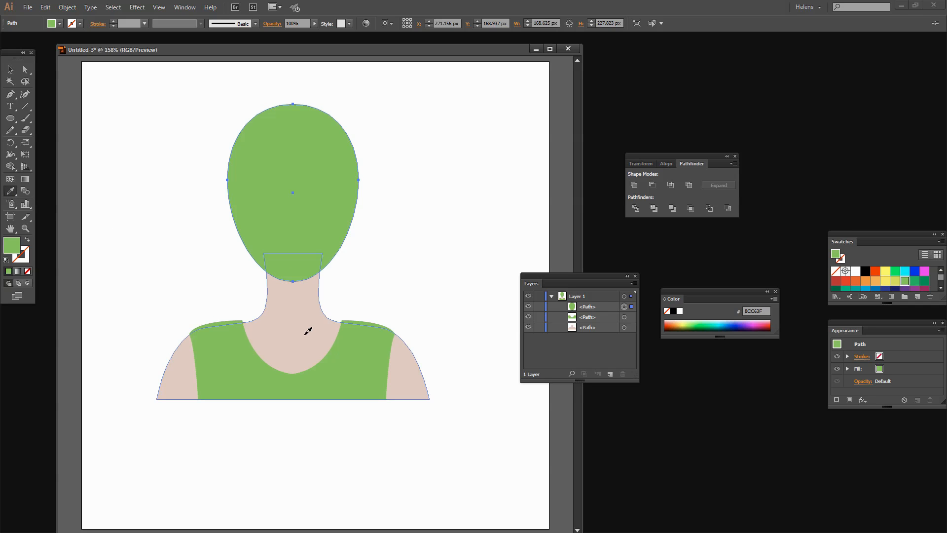
{"action": "left_click", "coordinate": [305, 328]}
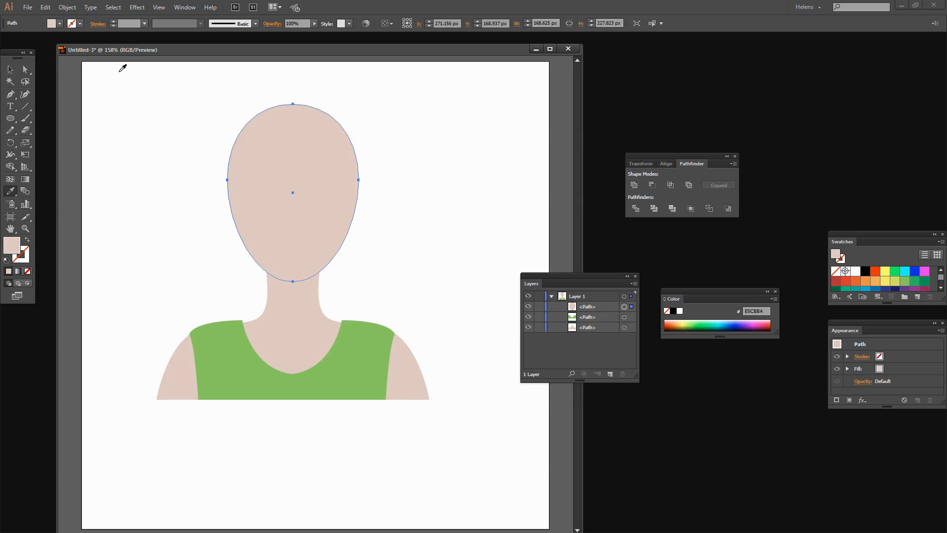
{"action": "left_click", "coordinate": [10, 70]}
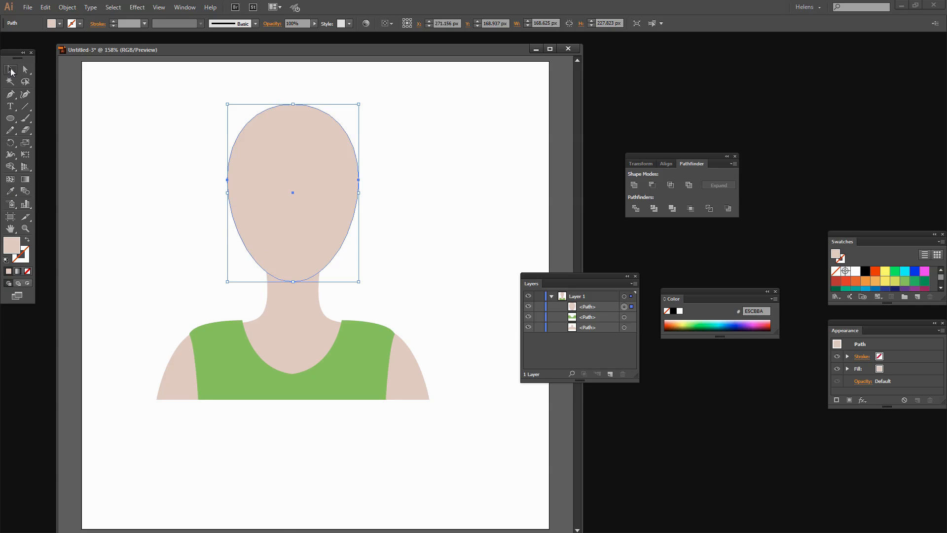
{"action": "left_click", "coordinate": [392, 237]}
- Copy the head and the skin-colored body shape together to the clipboard
{"action": "scroll", "coordinate": [286, 291], "scroll_direction": "up", "scroll_amount": 2}
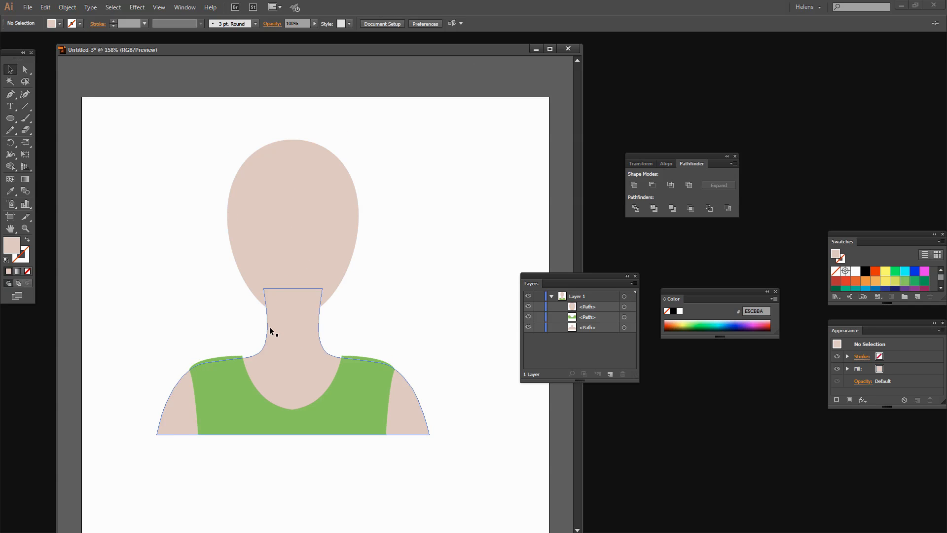
{"action": "left_click_drag", "start_coordinate": [556, 278], "coordinate": [701, 333]}
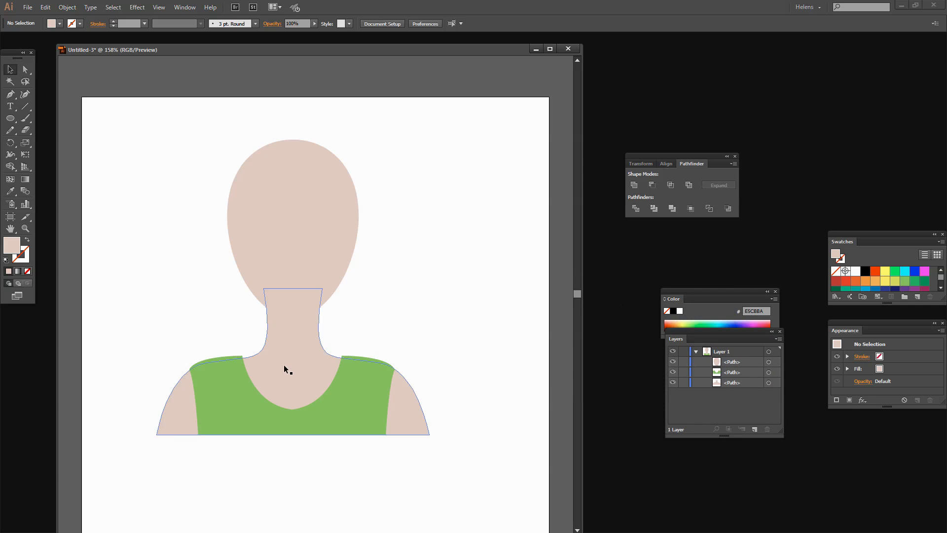
{"action": "double_click", "coordinate": [299, 262]}
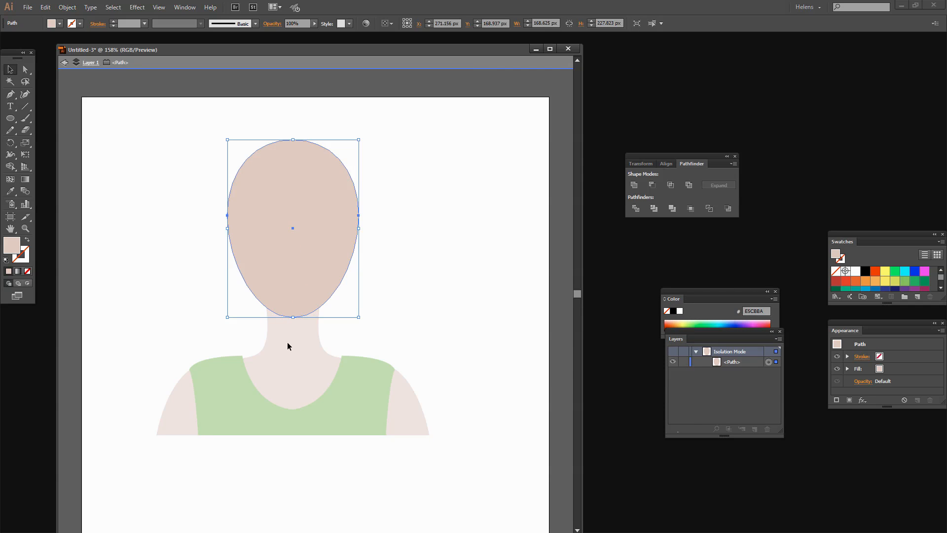
{"action": "left_click", "coordinate": [64, 62]}
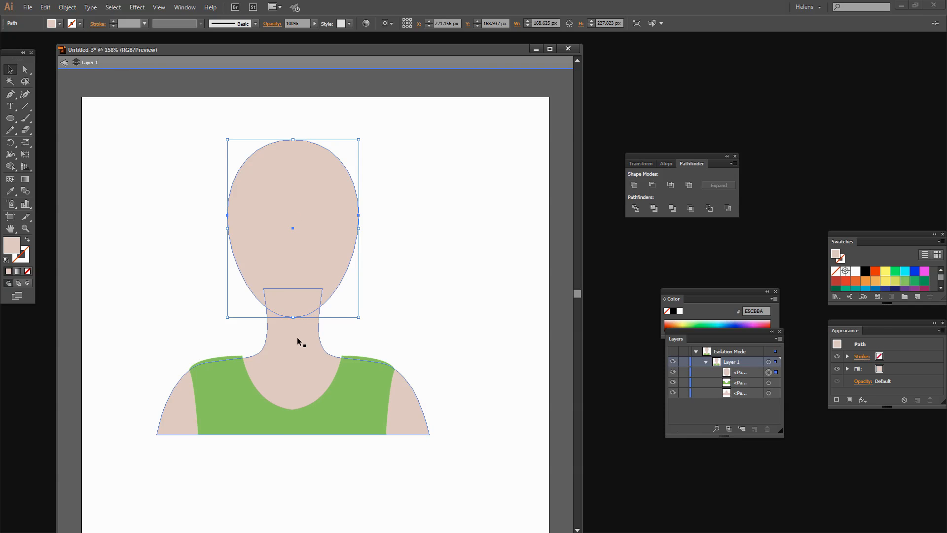
{"action": "left_click", "coordinate": [297, 337], "text": "shift"}
{"action": "left_click", "coordinate": [44, 7]}
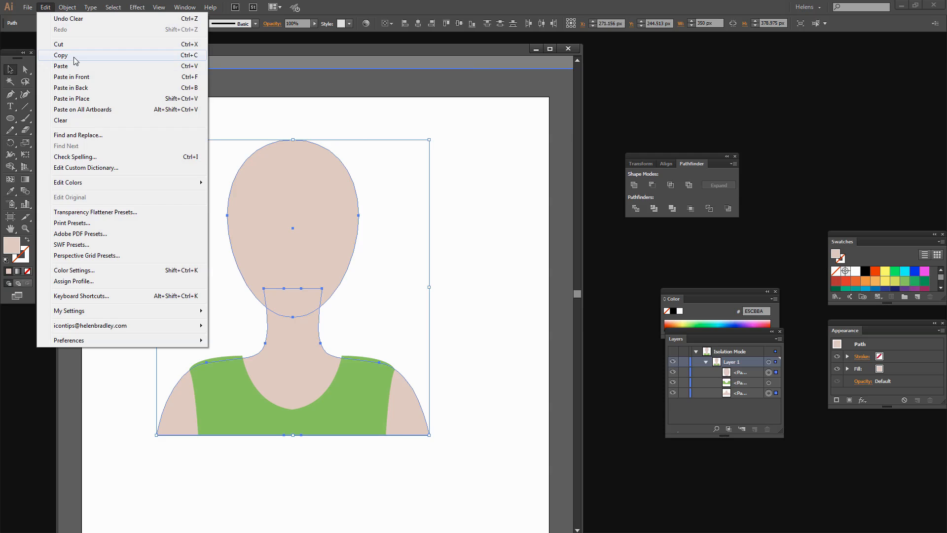
{"action": "left_click", "coordinate": [74, 55]}
- Widen the document window and move the Pathfinder and Color panels clear of the enlarged canvas area
{"action": "left_click_drag", "start_coordinate": [581, 352], "coordinate": [889, 376]}
{"action": "left_click_drag", "start_coordinate": [661, 156], "coordinate": [864, 193]}
{"action": "left_click_drag", "start_coordinate": [738, 290], "coordinate": [918, 299]}
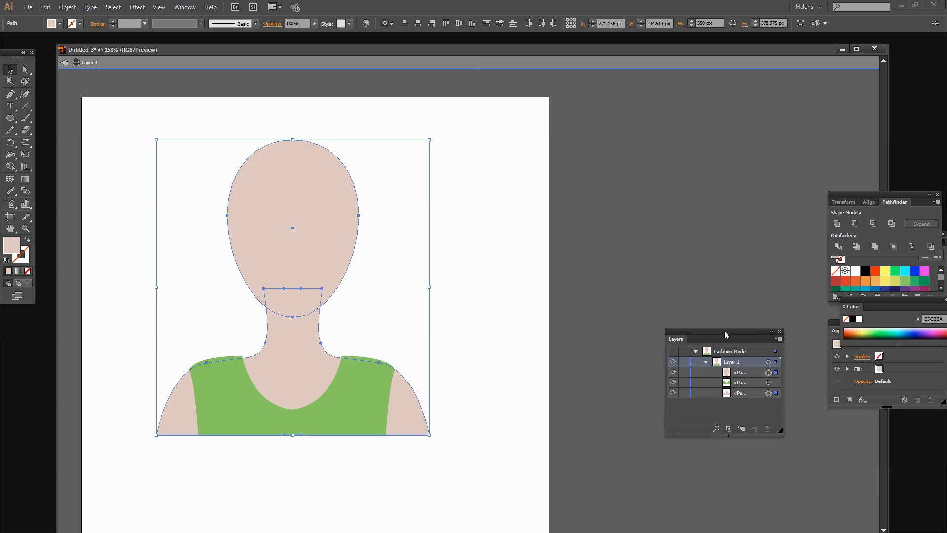
- Move the Layers panel clear of the canvas, exit isolation mode and deselect the artwork
{"action": "left_click_drag", "start_coordinate": [724, 331], "coordinate": [916, 396]}
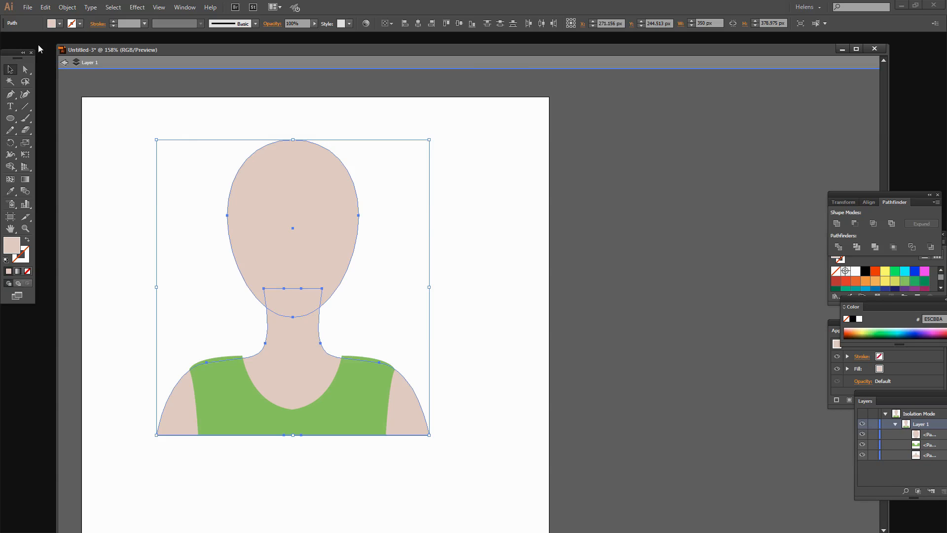
{"action": "left_click", "coordinate": [64, 62]}
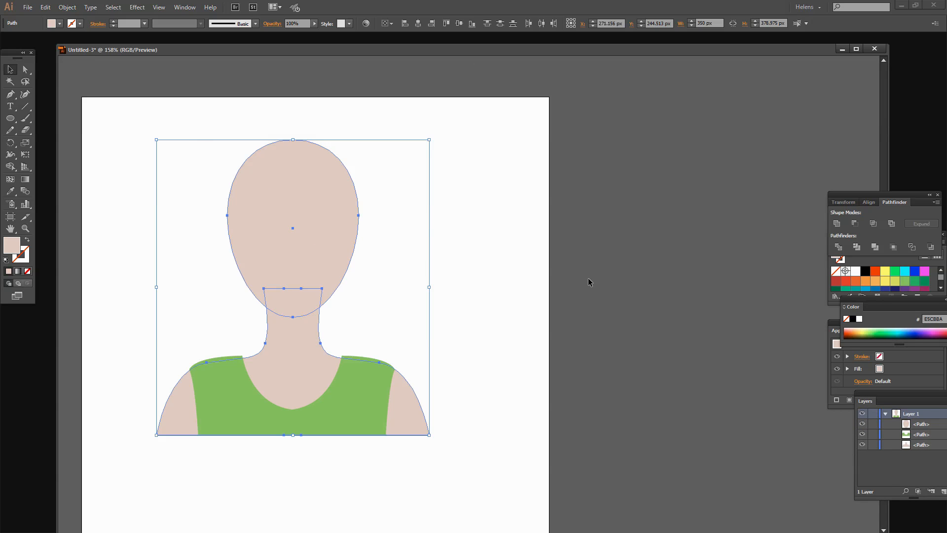
{"action": "left_click", "coordinate": [623, 285]}
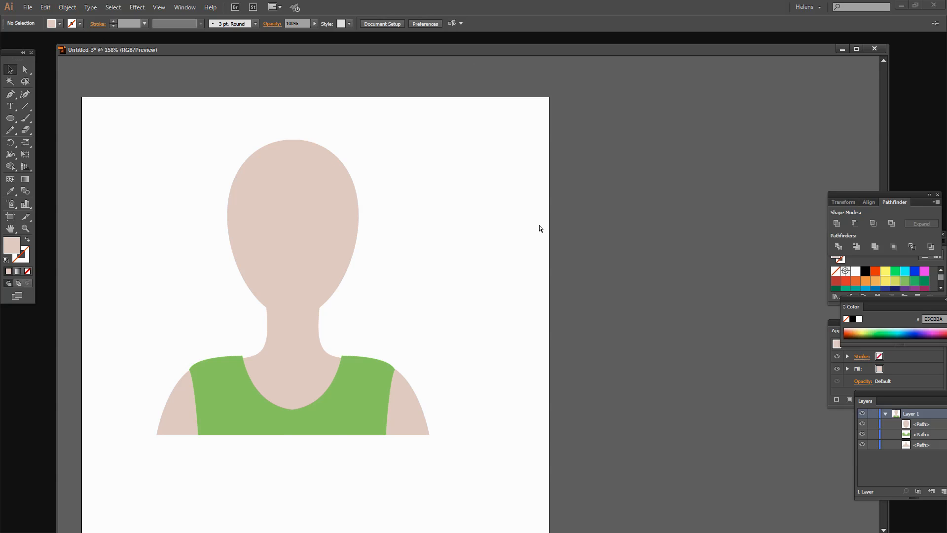
- Paste the copied head and body shapes and place them beside the original portrait, overlapping the artboard's edge
{"action": "key", "text": "ctrl+v"}
{"action": "left_click_drag", "start_coordinate": [480, 360], "coordinate": [592, 368]}
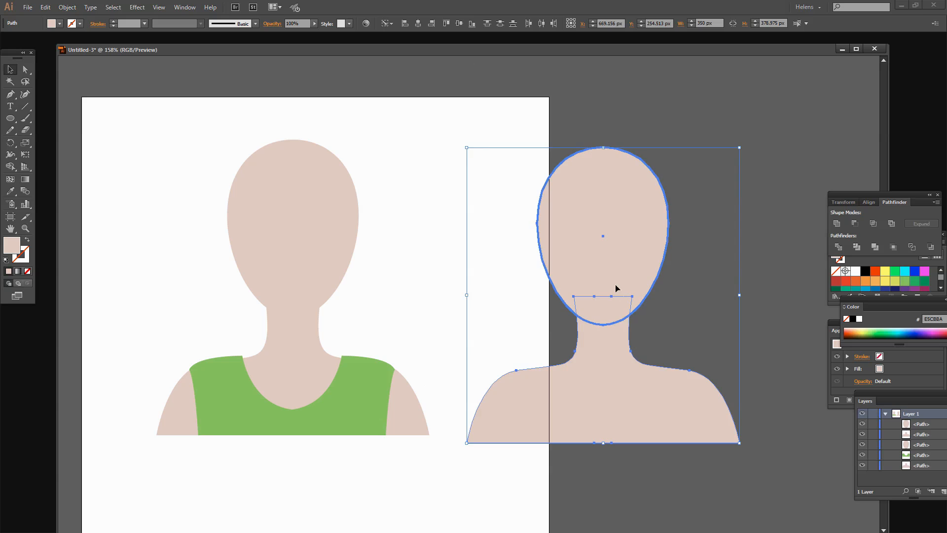
{"action": "left_click", "coordinate": [768, 349]}
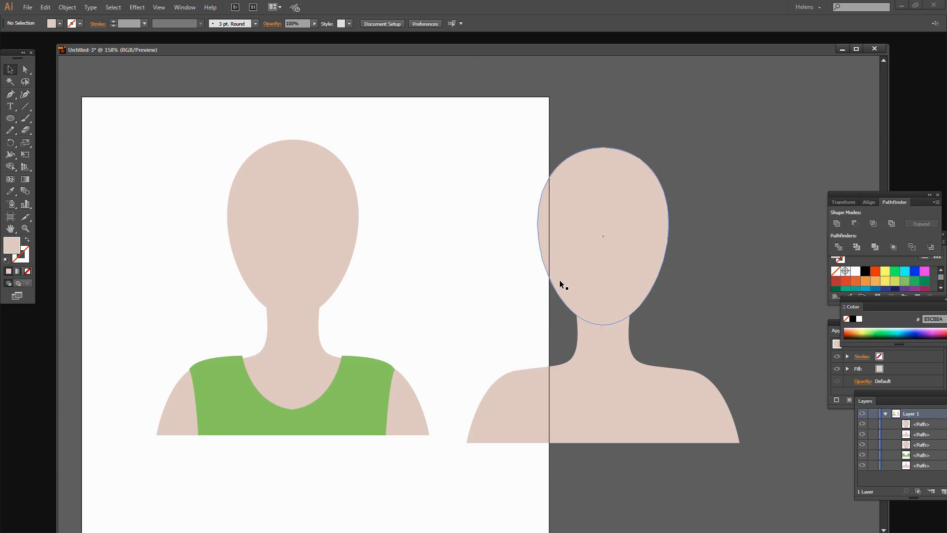
- Subtract the pasted head from the pasted body shape with the Pathfinder's Minus Front
{"action": "left_click", "coordinate": [588, 276]}
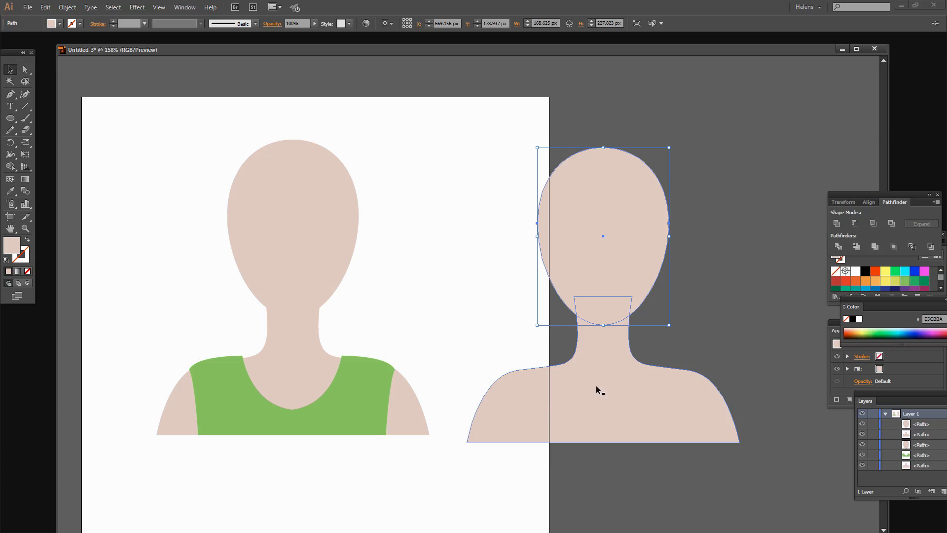
{"action": "left_click", "coordinate": [612, 413], "text": "shift"}
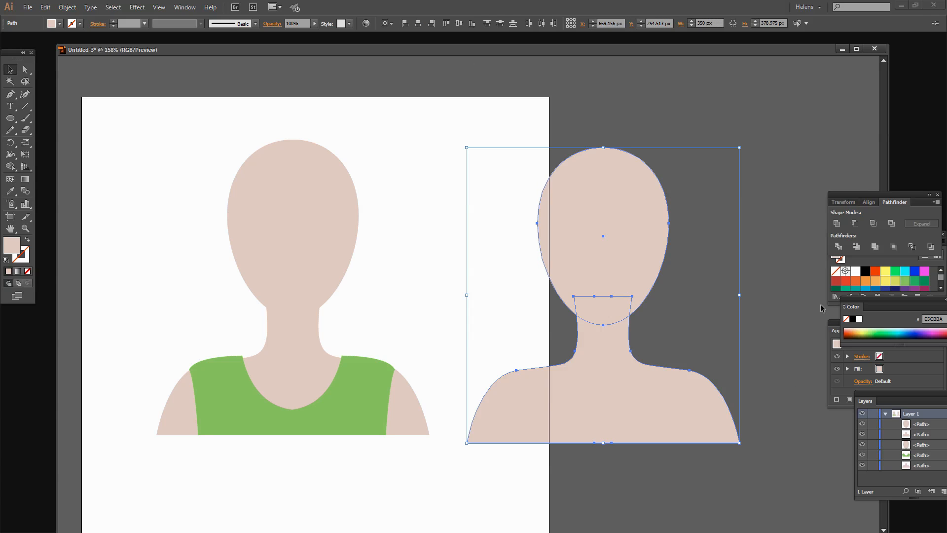
{"action": "left_click_drag", "start_coordinate": [849, 195], "coordinate": [773, 183]}
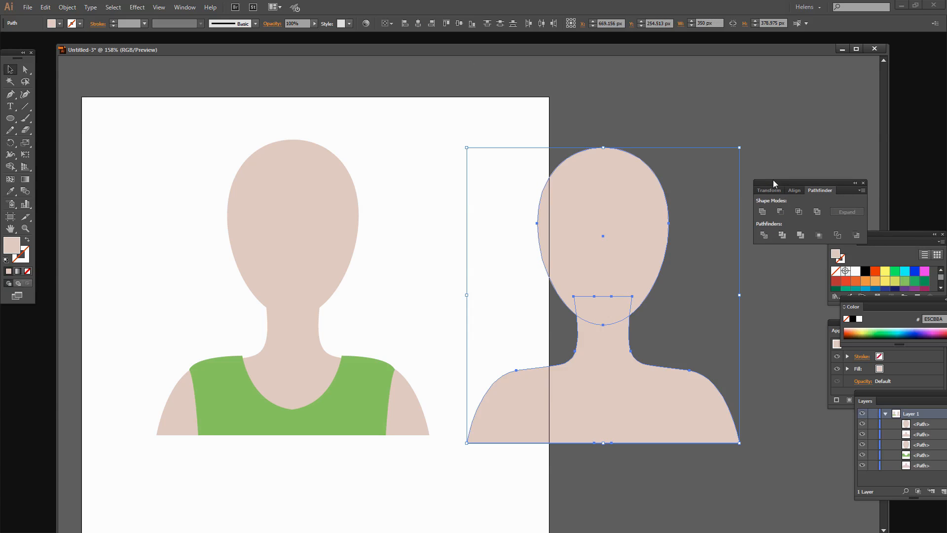
{"action": "left_click", "coordinate": [780, 212]}
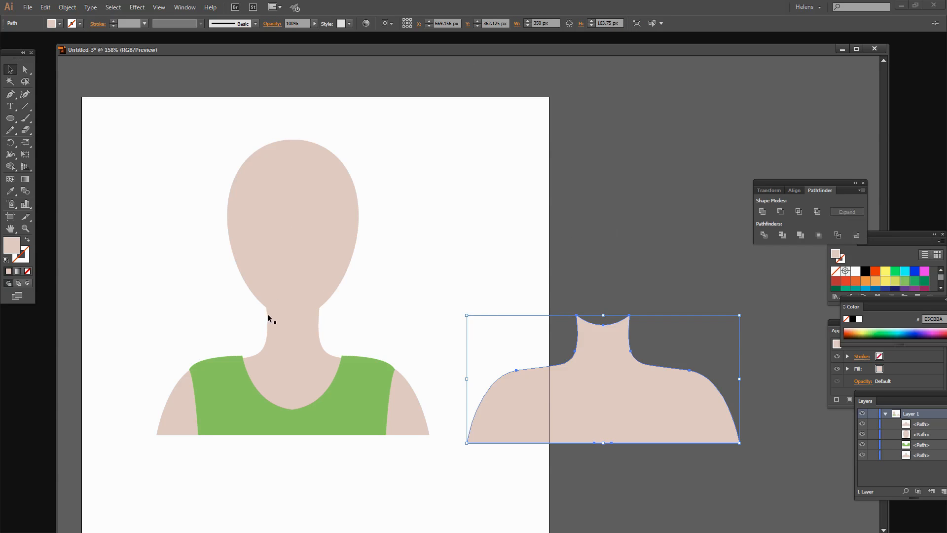
{"action": "left_click", "coordinate": [636, 321]}
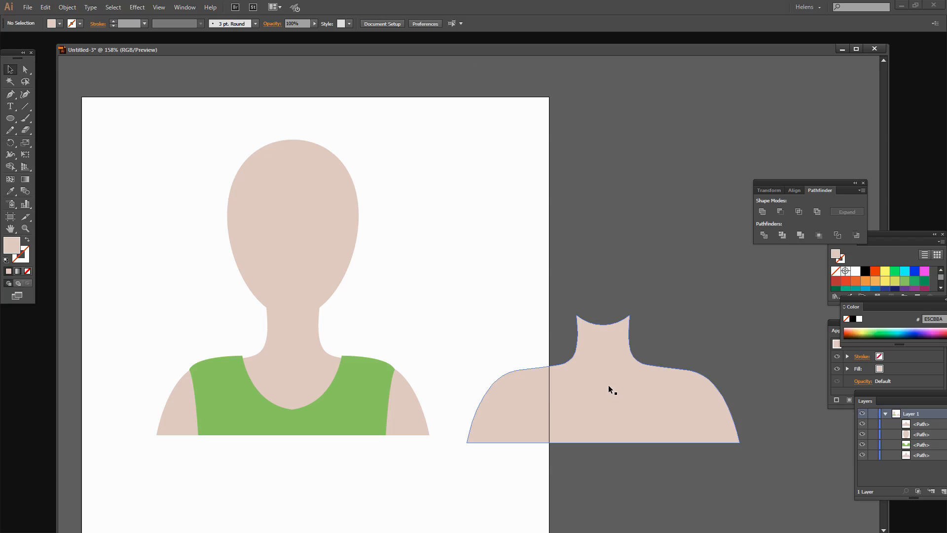
- Duplicate the trimmed body shape about 16 px lower and fill the duplicate with orange F7931E
{"action": "left_click_drag", "start_coordinate": [609, 386], "coordinate": [608, 401]}
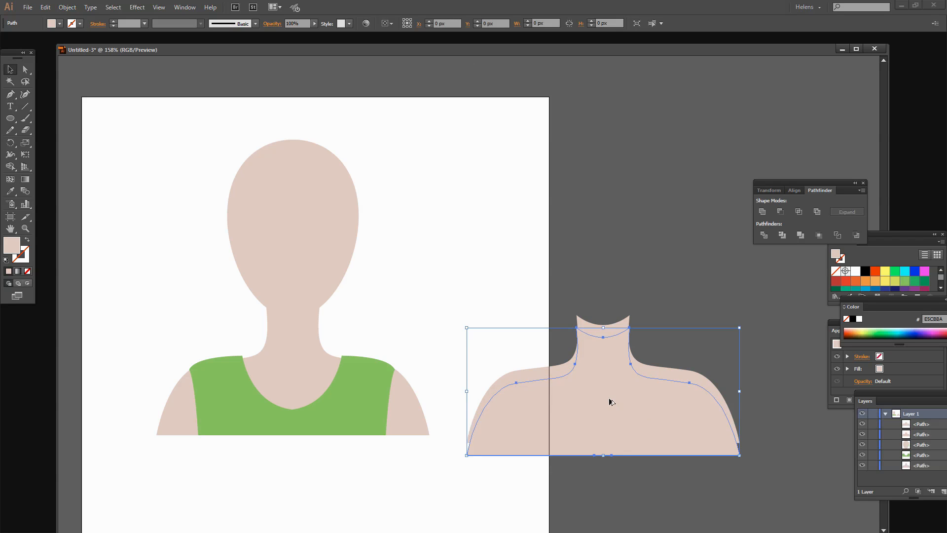
{"action": "left_click", "coordinate": [665, 285]}
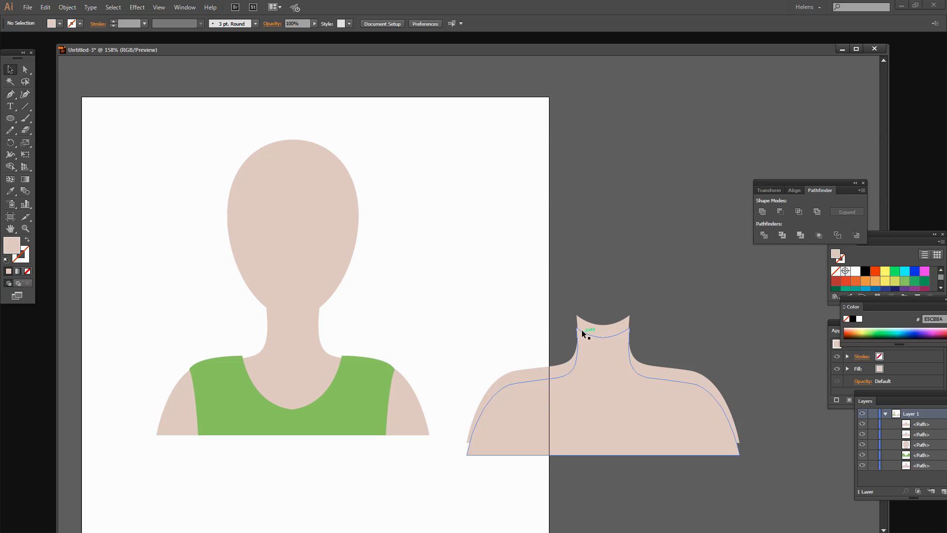
{"action": "left_click", "coordinate": [600, 352]}
{"action": "left_click", "coordinate": [865, 280]}
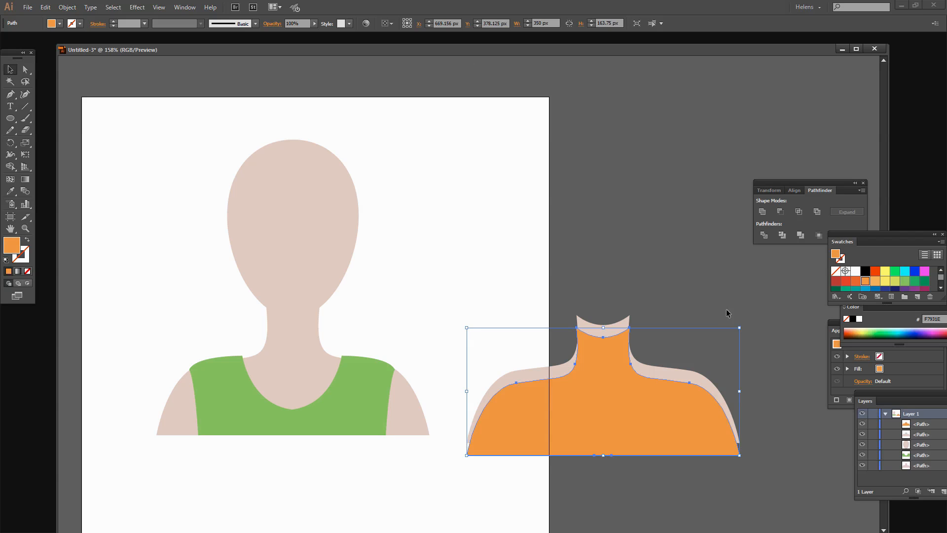
{"action": "left_click", "coordinate": [641, 315]}
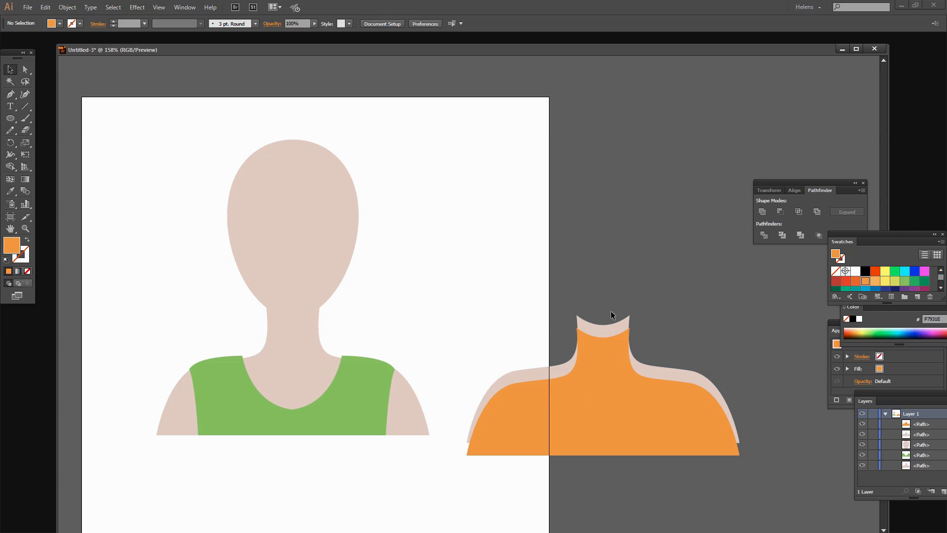
- Nudge the orange body duplicate up by 1 px
{"action": "left_click", "coordinate": [601, 370]}
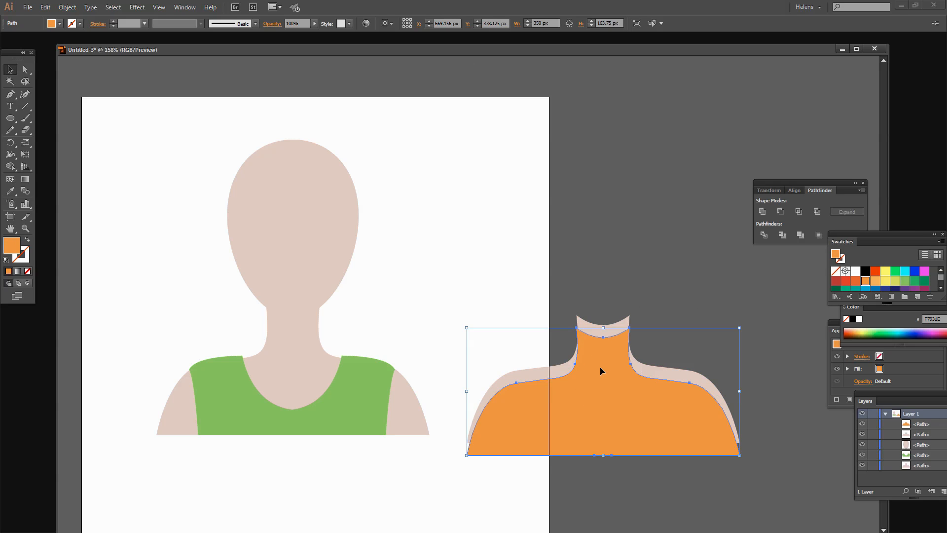
{"action": "key", "text": "Up"}
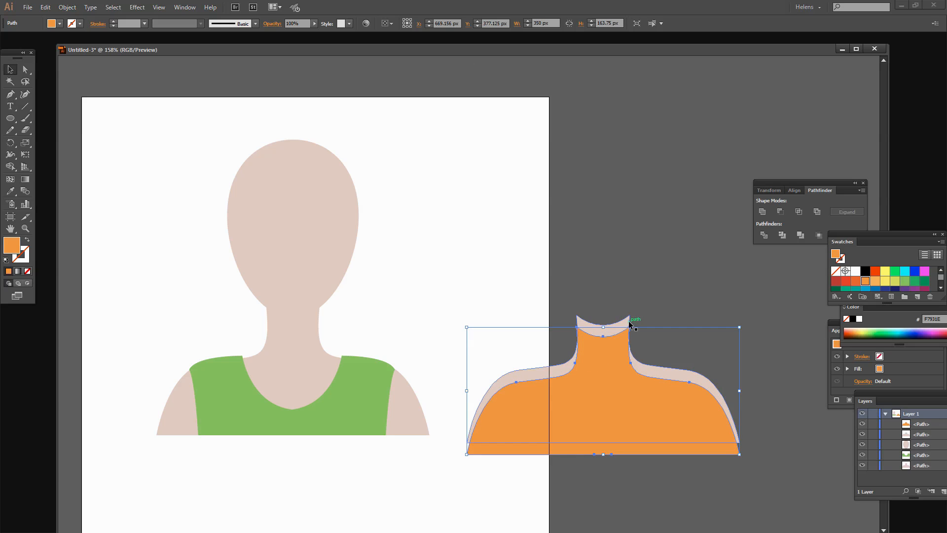
{"action": "left_click", "coordinate": [611, 275]}
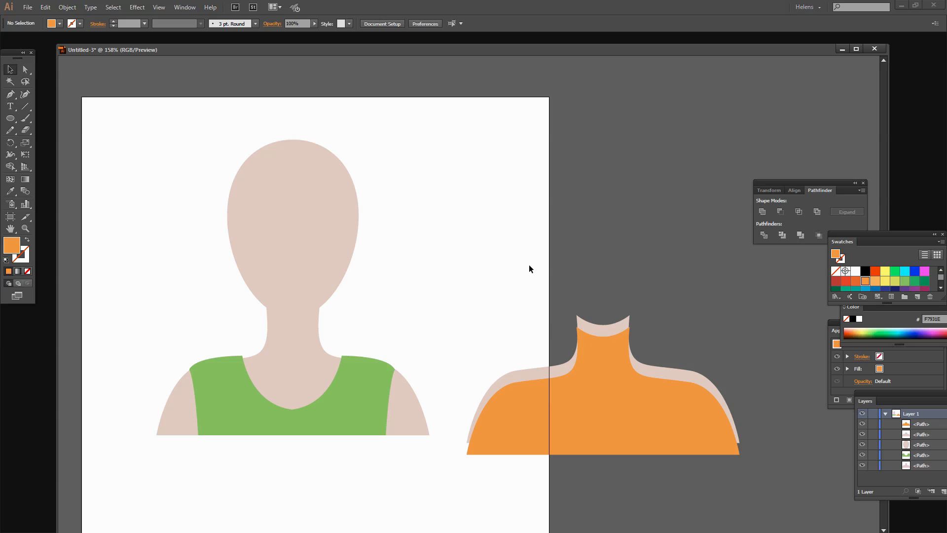
- Split the overlapping skin-colored and orange body shapes with Pathfinder Divide and ungroup the resulting pieces
{"action": "left_click_drag", "start_coordinate": [672, 485], "coordinate": [597, 433]}
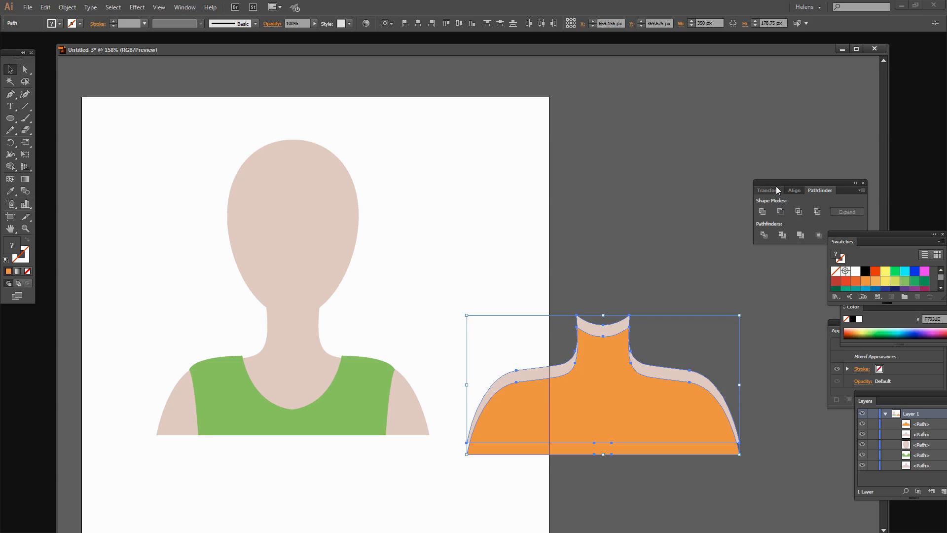
{"action": "left_click_drag", "start_coordinate": [776, 182], "coordinate": [688, 164]}
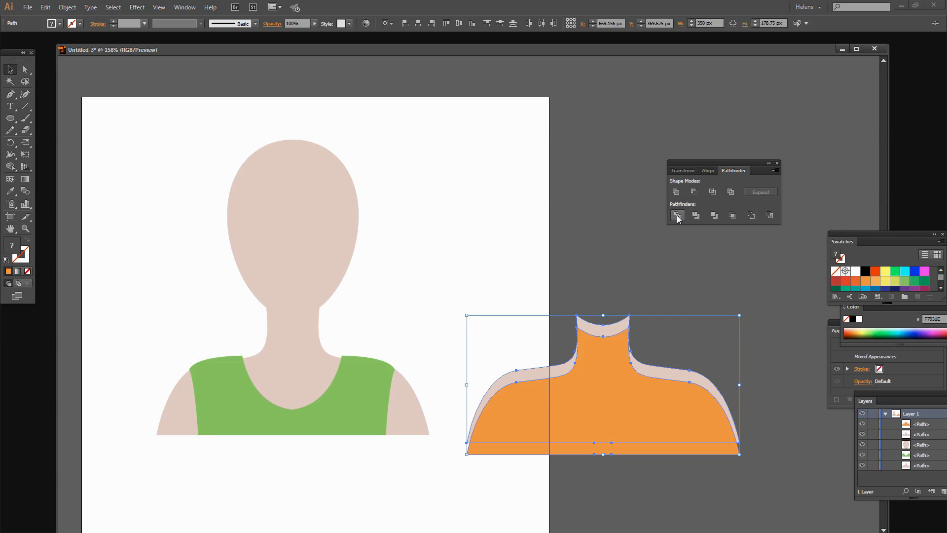
{"action": "left_click", "coordinate": [676, 215]}
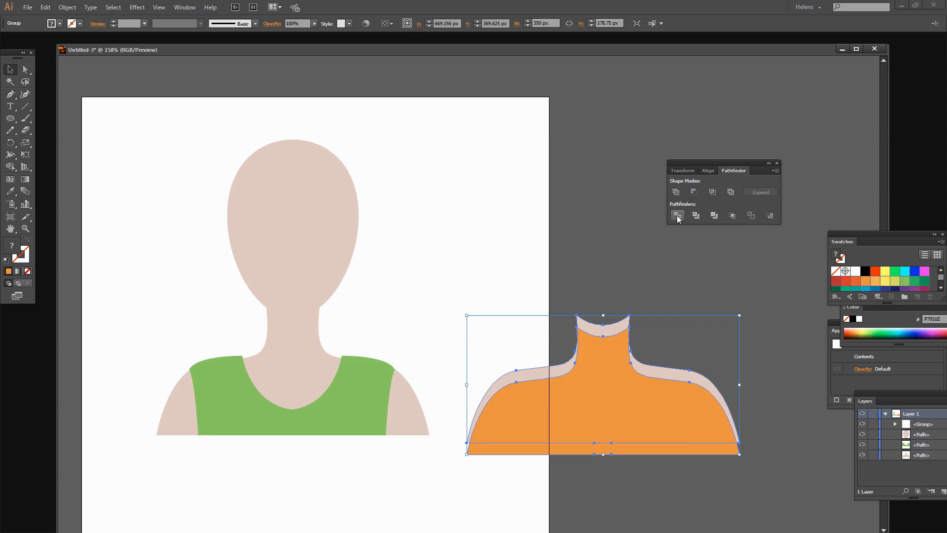
{"action": "left_click", "coordinate": [68, 7]}
{"action": "left_click", "coordinate": [91, 55]}
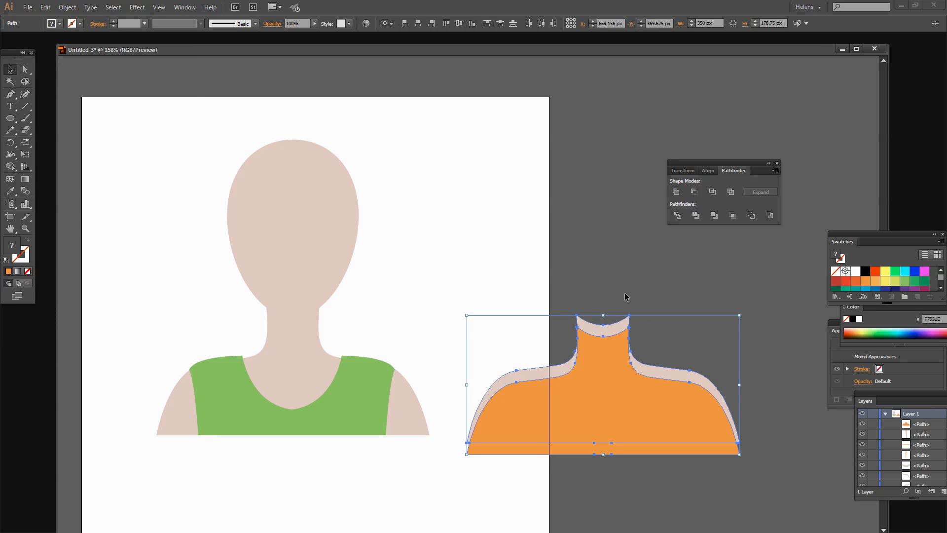
{"action": "left_click", "coordinate": [643, 319]}
- Delete the orange body, the skin-colored shoulder pieces and the orange base strip, keeping the neck crescent
{"action": "left_click", "coordinate": [625, 382]}
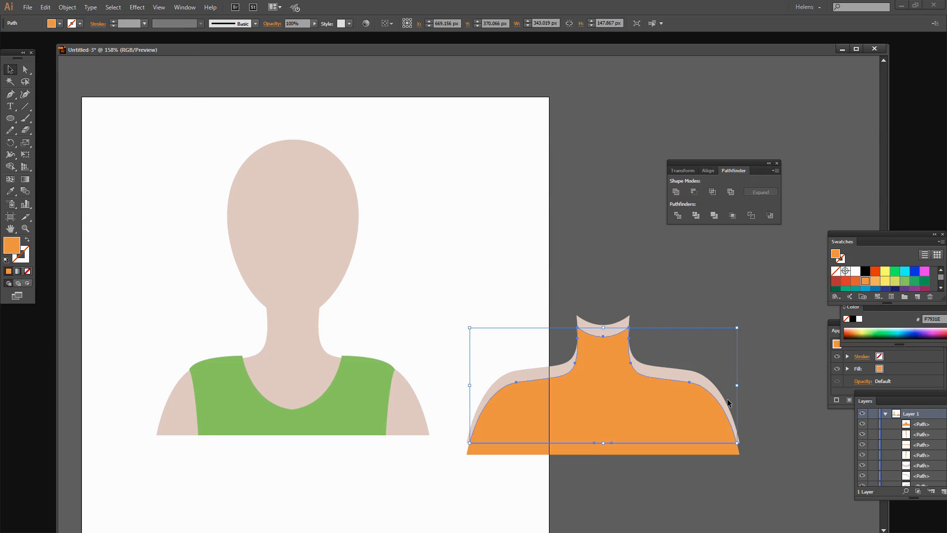
{"action": "key", "text": "Delete"}
{"action": "key", "text": "Delete"}
{"action": "left_click", "coordinate": [563, 370]}
{"action": "key", "text": "Delete"}
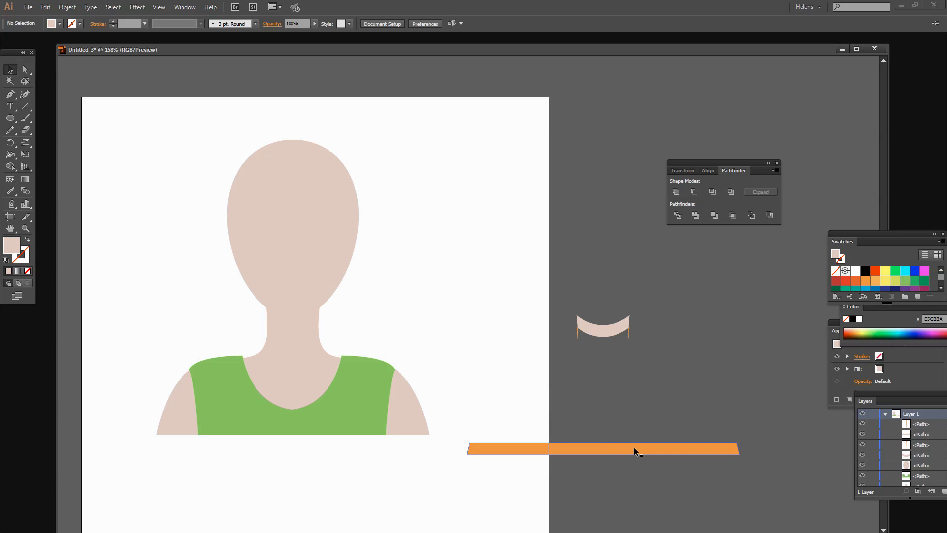
{"action": "left_click", "coordinate": [635, 448]}
{"action": "key", "text": "Delete"}
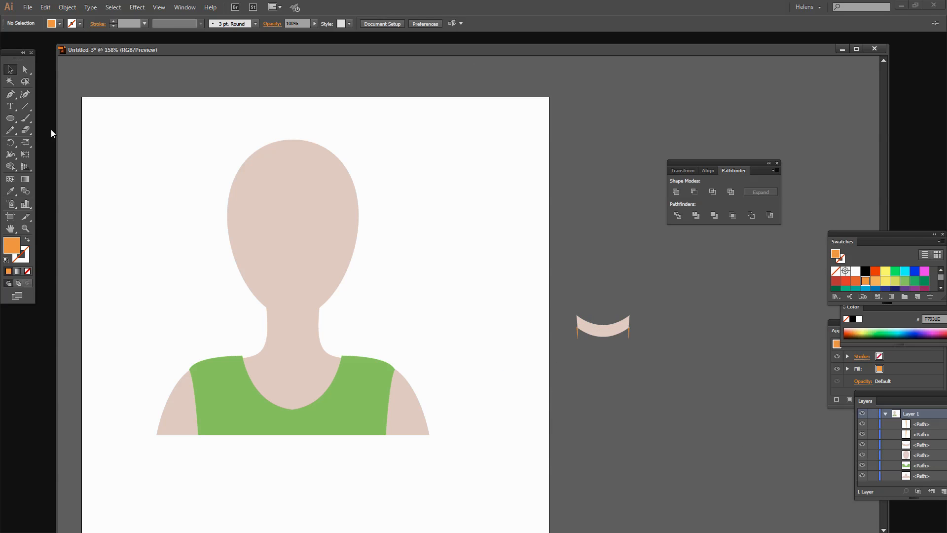
- Delete the two thin orange slivers at the ends of the neck crescent
{"action": "left_click", "coordinate": [25, 228]}
{"action": "left_click_drag", "start_coordinate": [554, 290], "coordinate": [682, 367]}
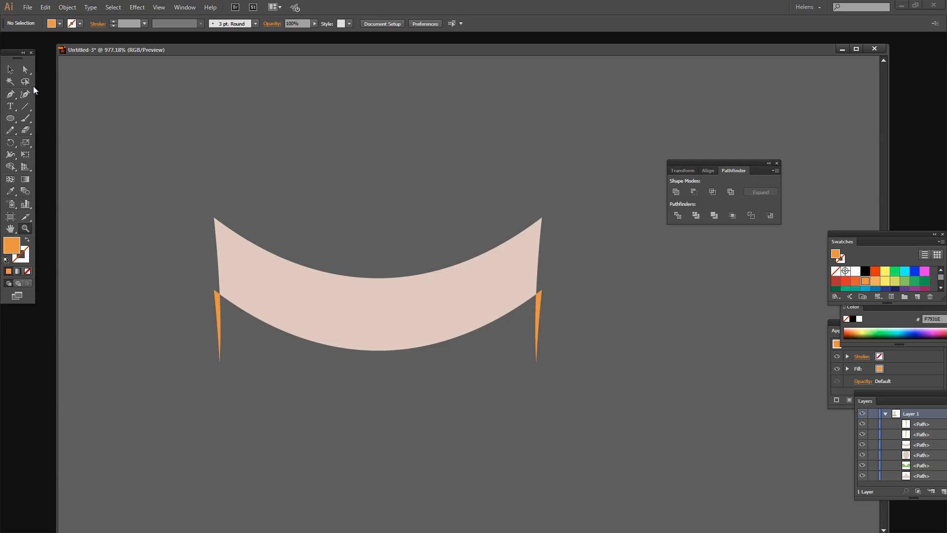
{"action": "left_click", "coordinate": [23, 72]}
{"action": "left_click", "coordinate": [10, 69]}
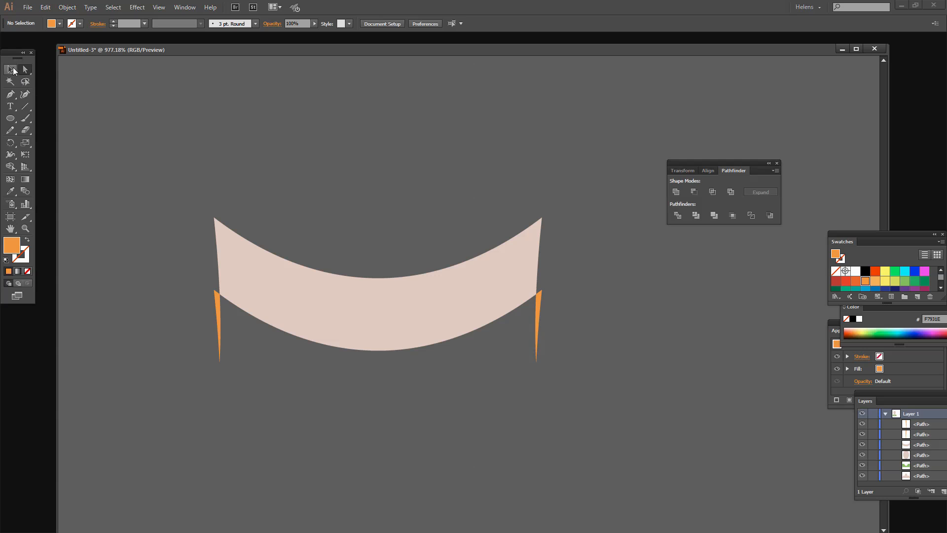
{"action": "left_click", "coordinate": [217, 313]}
{"action": "key", "text": "Delete"}
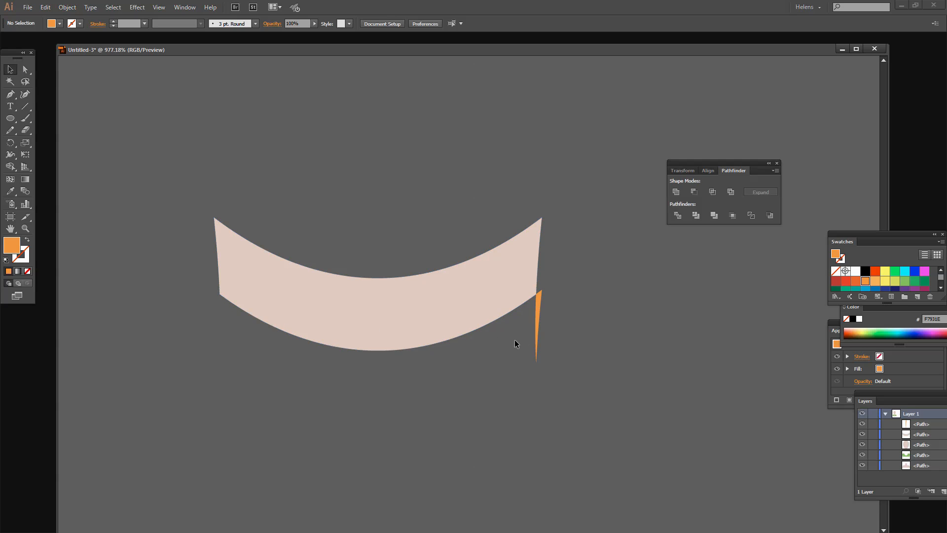
{"action": "left_click", "coordinate": [538, 316]}
{"action": "key", "text": "Delete"}
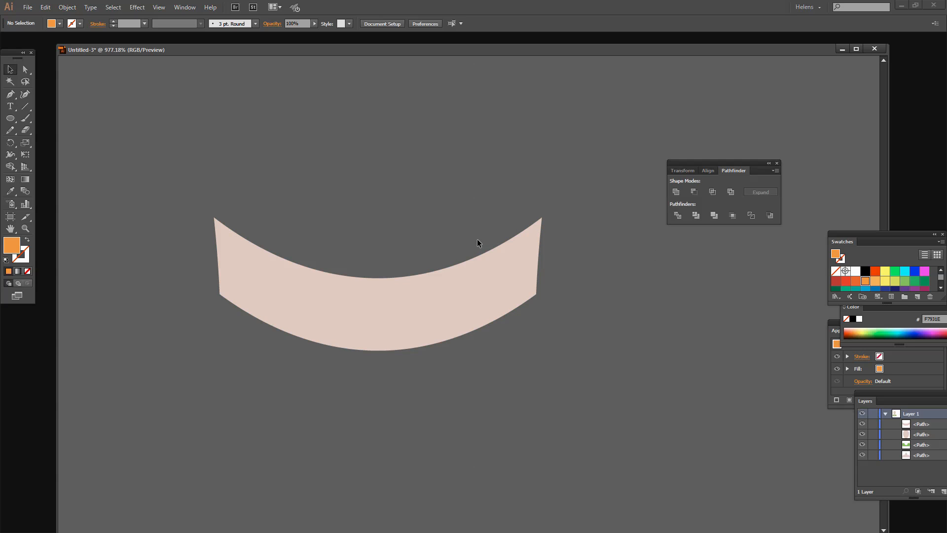
- Fill the neck crescent with the darker skin tone CEB09F and position it on the neck directly beneath the chin
{"action": "key", "text": "ctrl+0"}
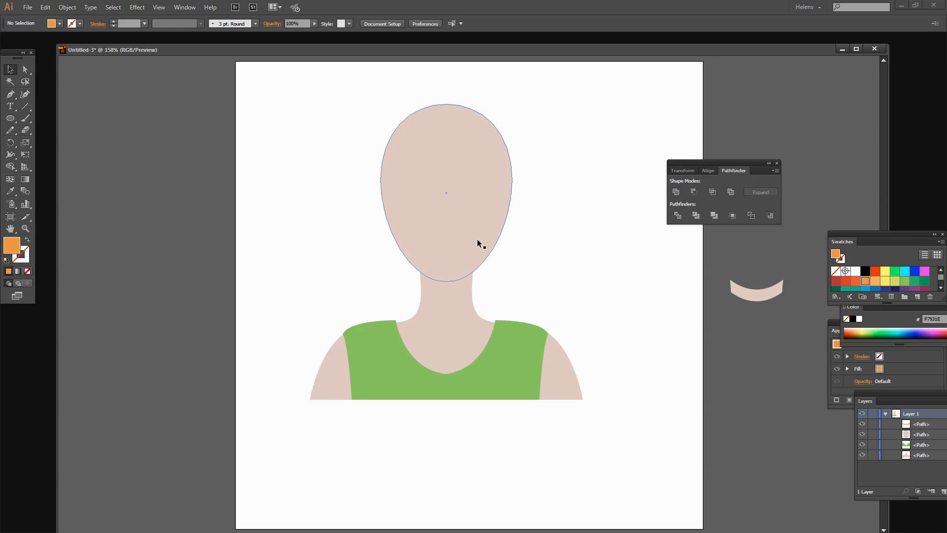
{"action": "left_click_drag", "start_coordinate": [753, 297], "coordinate": [581, 288]}
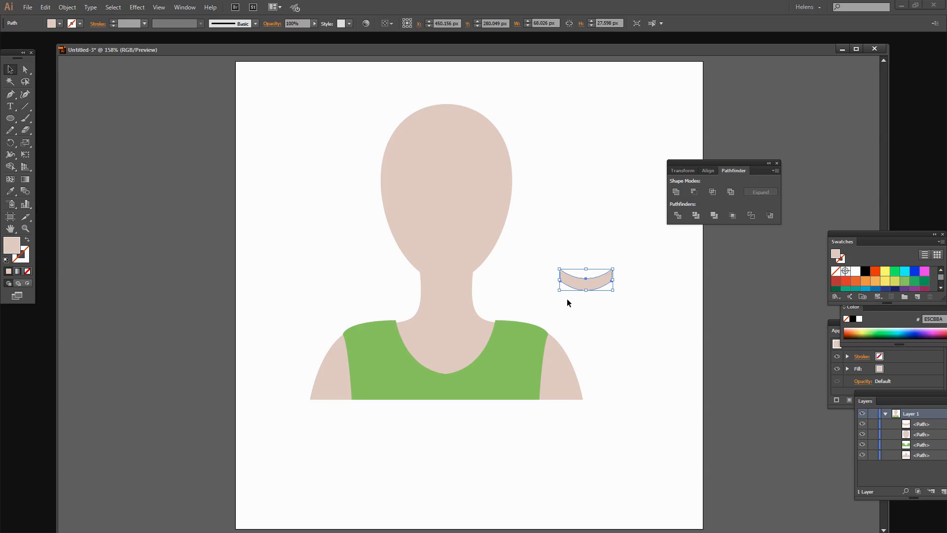
{"action": "double_click", "coordinate": [11, 247]}
{"action": "left_click", "coordinate": [81, 184]}
{"action": "left_click_drag", "start_coordinate": [80, 184], "coordinate": [87, 188]}
{"action": "left_click", "coordinate": [289, 169]}
{"action": "left_click_drag", "start_coordinate": [587, 285], "coordinate": [447, 289]}
{"action": "left_click", "coordinate": [502, 285]}
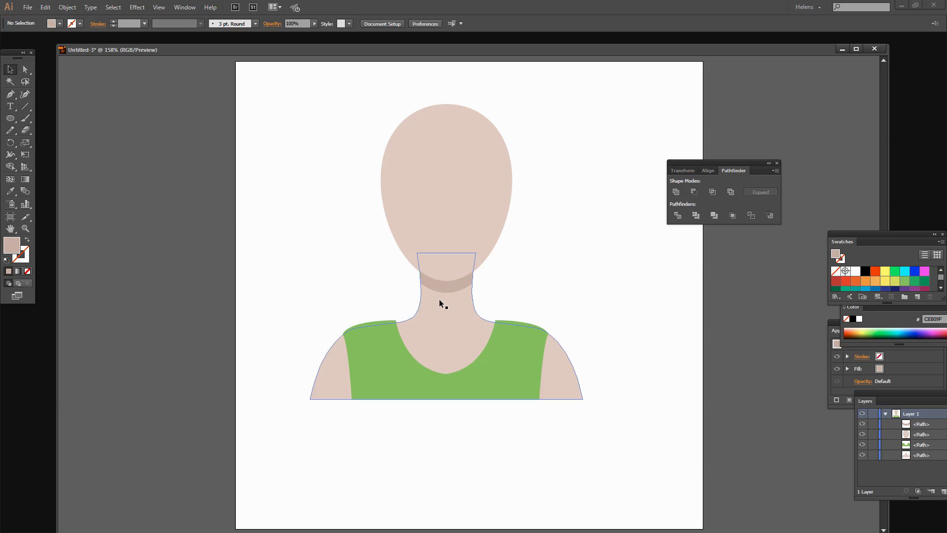
- Set the opacity of the neck shadow crescent to 57% through its appearance settings
{"action": "left_click", "coordinate": [440, 281]}
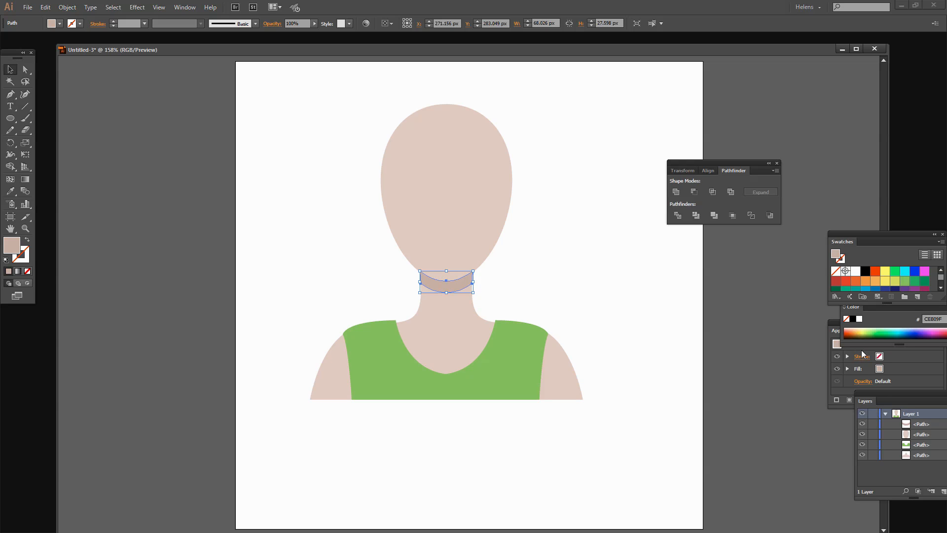
{"action": "left_click_drag", "start_coordinate": [836, 321], "coordinate": [657, 252]}
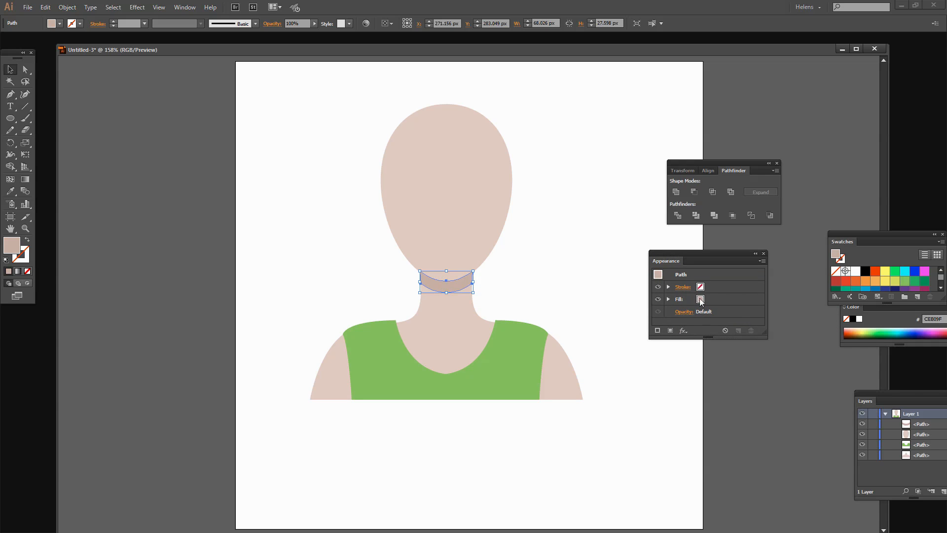
{"action": "left_click", "coordinate": [683, 312]}
{"action": "left_click", "coordinate": [680, 331]}
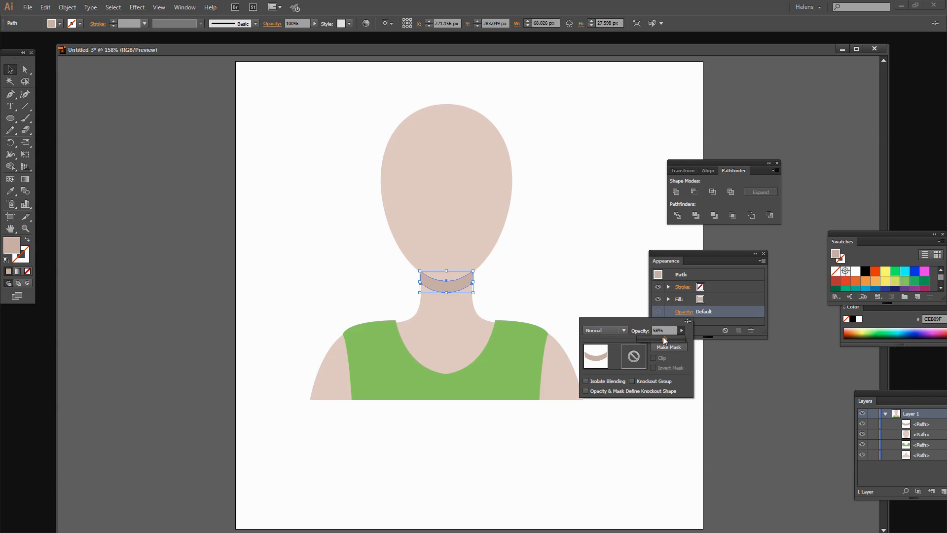
{"action": "left_click_drag", "start_coordinate": [660, 336], "coordinate": [664, 337]}
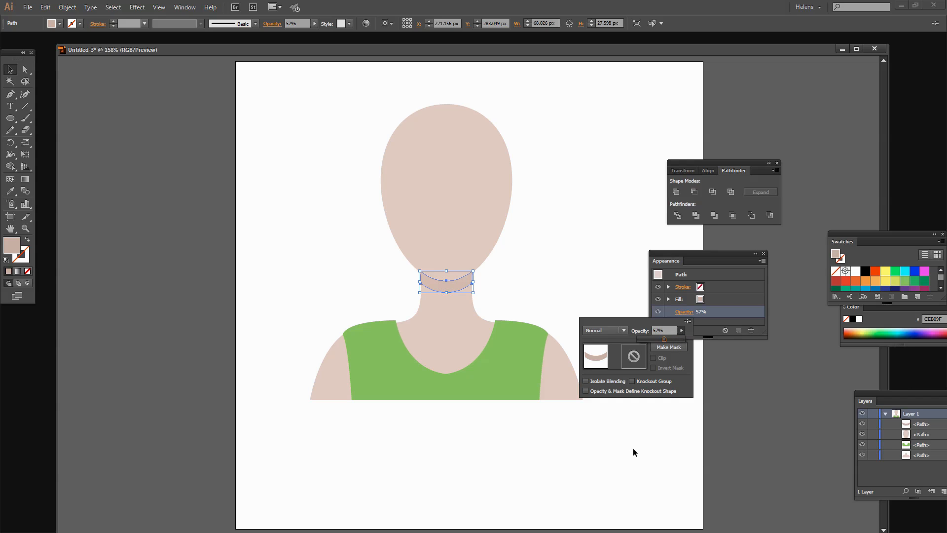
- Draw a cyan rectangle about 161 x 111 px beside the head as a backdrop for the eye
{"action": "left_click", "coordinate": [634, 449]}
{"action": "left_click", "coordinate": [650, 438]}
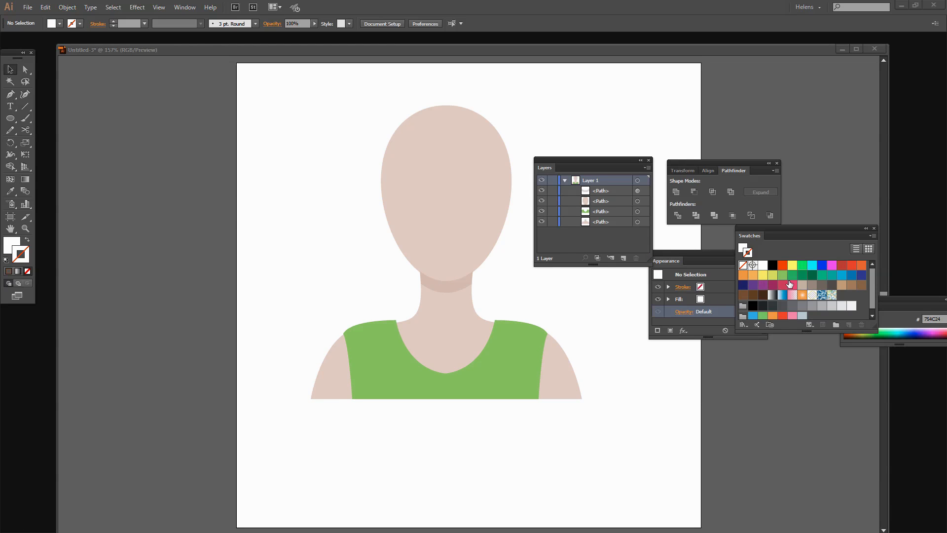
{"action": "left_click", "coordinate": [811, 265]}
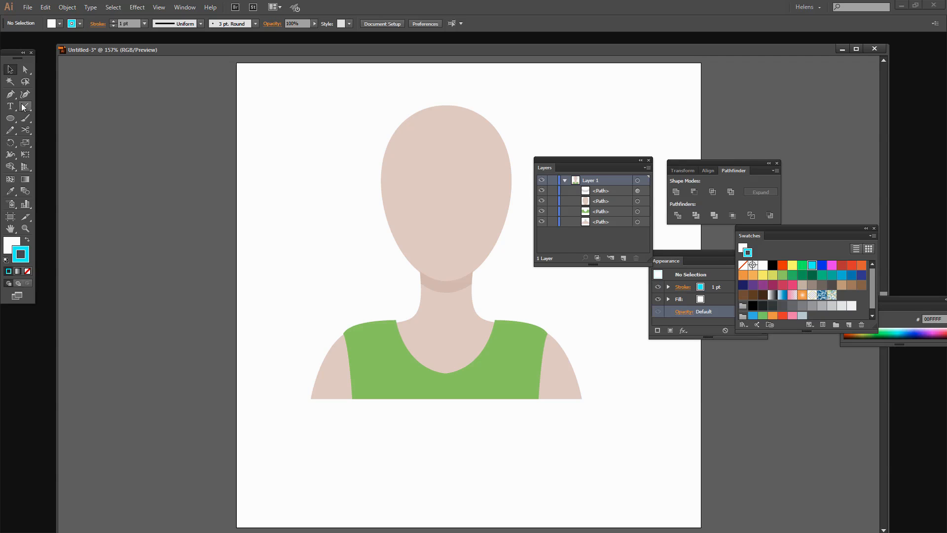
{"action": "left_click", "coordinate": [10, 118]}
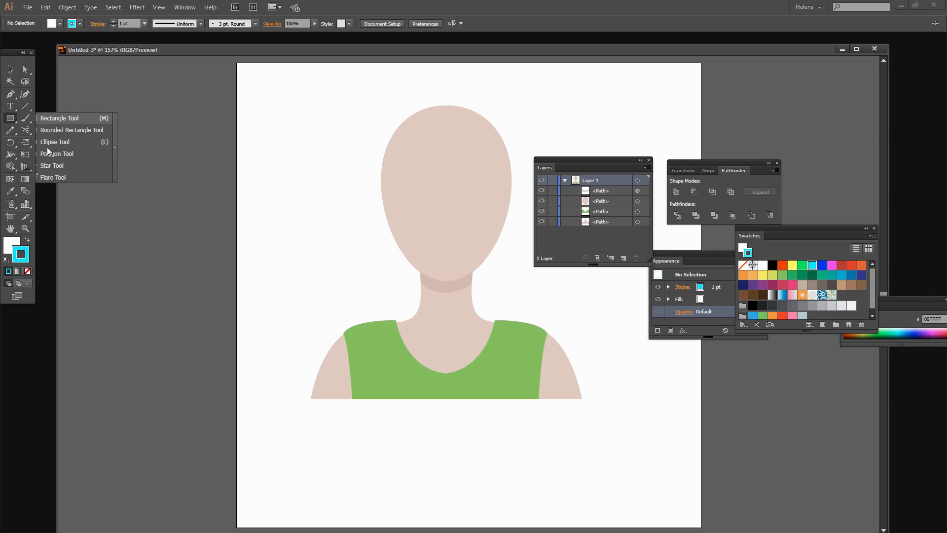
{"action": "left_click", "coordinate": [51, 121]}
{"action": "left_click", "coordinate": [28, 239]}
{"action": "left_click_drag", "start_coordinate": [253, 185], "coordinate": [377, 270]}
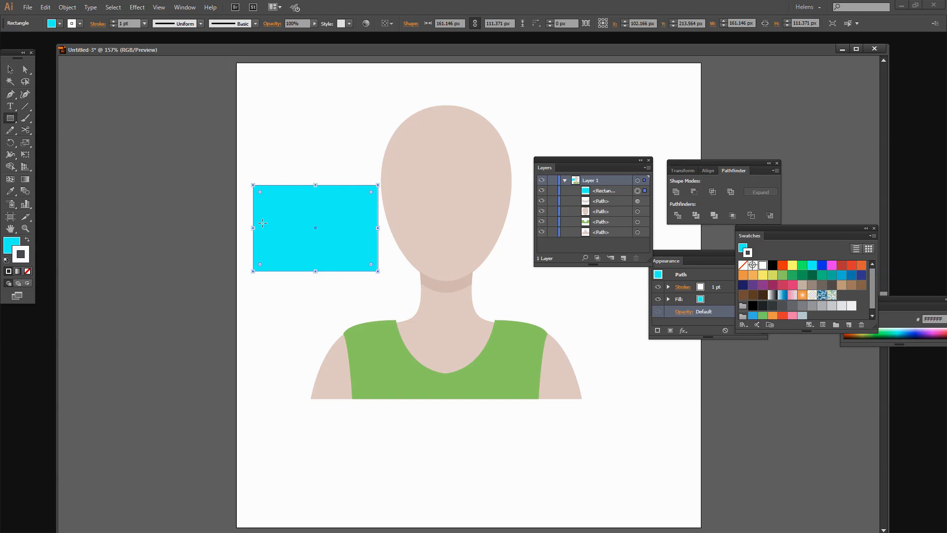
- Draw a horizontal ellipse about 51 x 25 px on the cyan rectangle, with a white fill and no stroke
{"action": "left_click", "coordinate": [25, 228]}
{"action": "left_click", "coordinate": [266, 219]}
{"action": "left_click", "coordinate": [271, 220]}
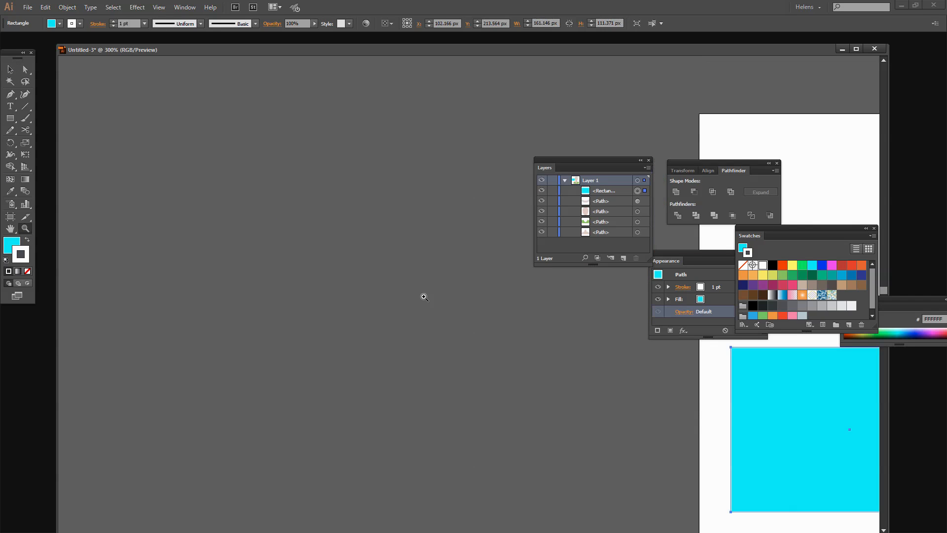
{"action": "left_click", "coordinate": [803, 426]}
{"action": "left_click_drag", "start_coordinate": [386, 199], "coordinate": [670, 395]}
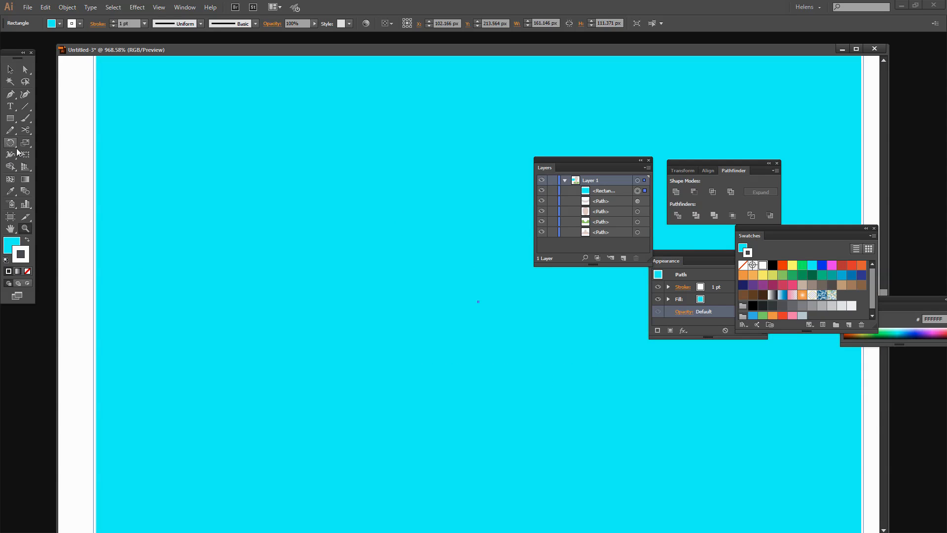
{"action": "left_click", "coordinate": [10, 120]}
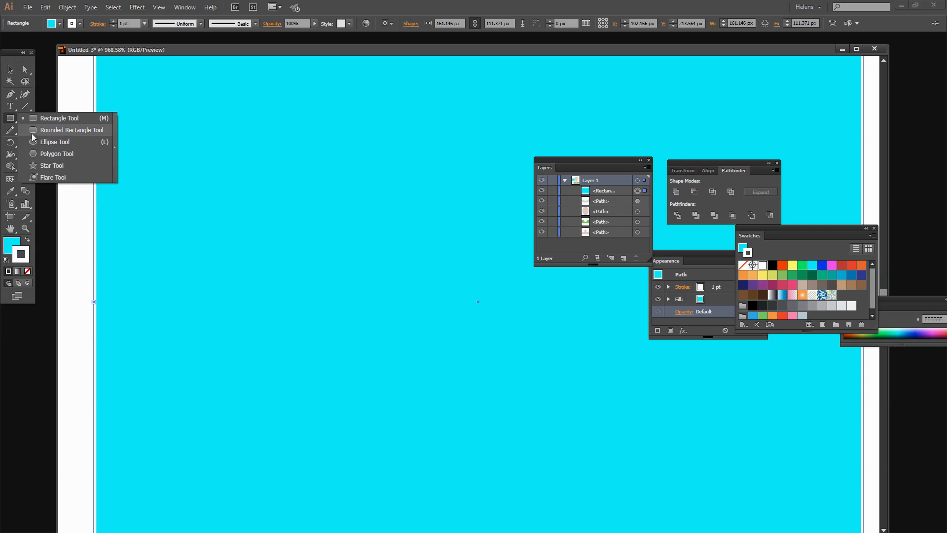
{"action": "left_click", "coordinate": [43, 142]}
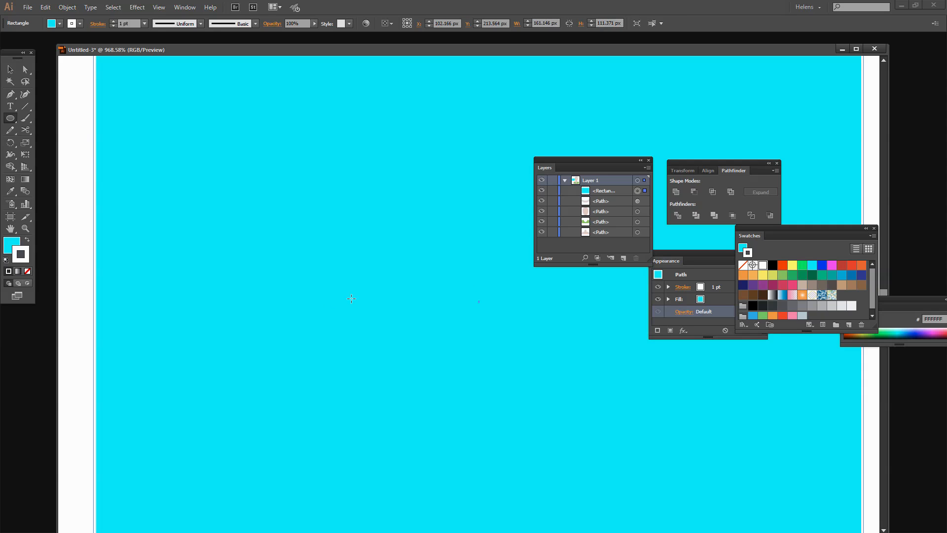
{"action": "mouse_move", "coordinate": [188, 258]}
{"action": "left_mouse_down"}
{"action": "mouse_move", "coordinate": [362, 332]}
{"action": "mouse_move", "coordinate": [378, 355]}
{"action": "mouse_move", "coordinate": [431, 379]}
{"action": "left_mouse_up"}
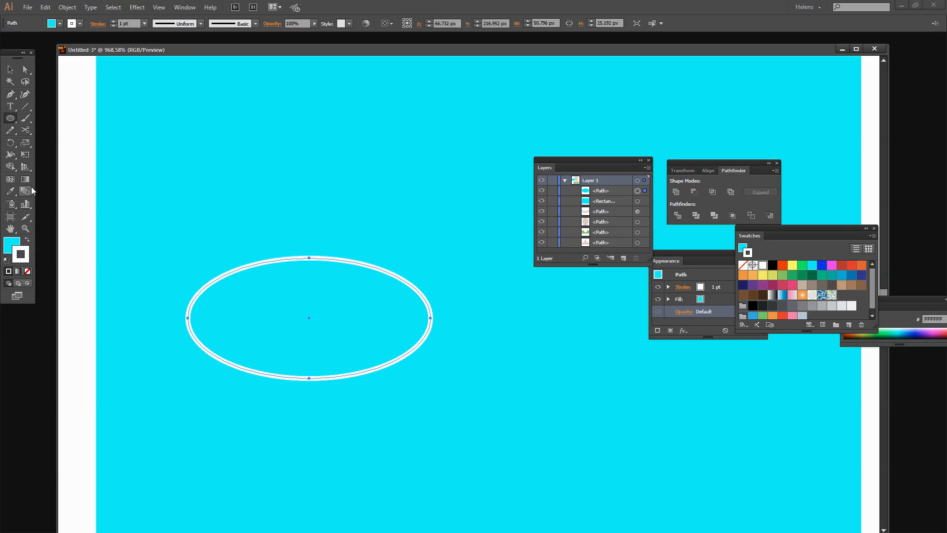
{"action": "left_click", "coordinate": [27, 241]}
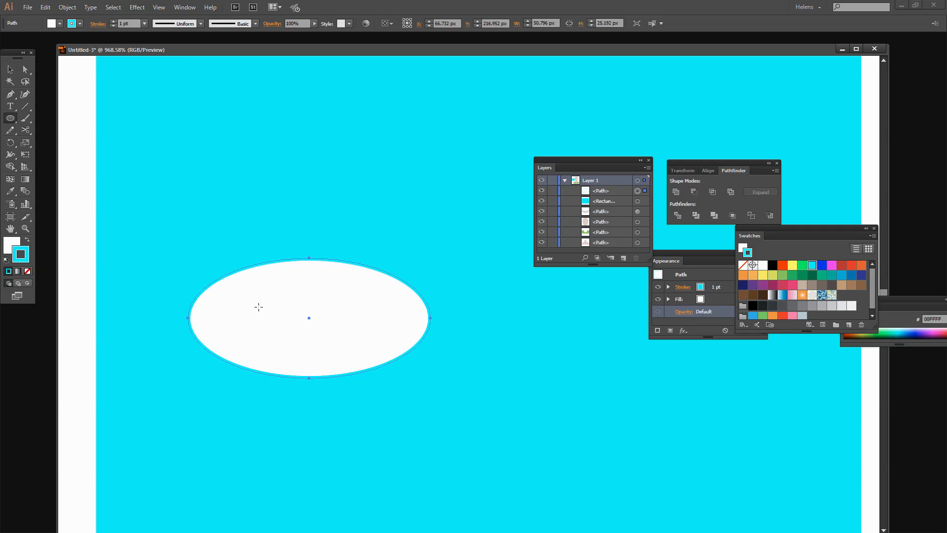
{"action": "left_click", "coordinate": [27, 270]}
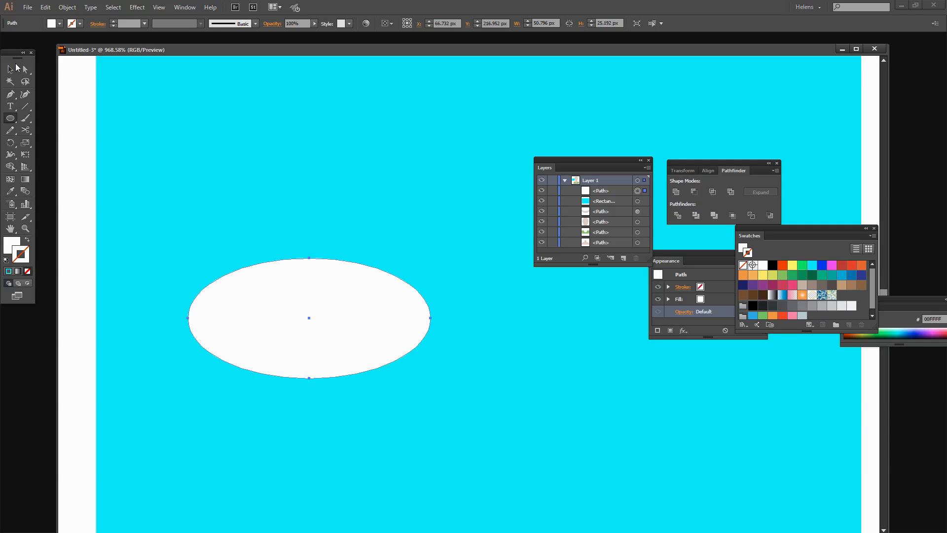
- Collapse the handles of the ellipse's left and right anchor points to give the eye shape pointed ends
{"action": "left_click", "coordinate": [25, 72]}
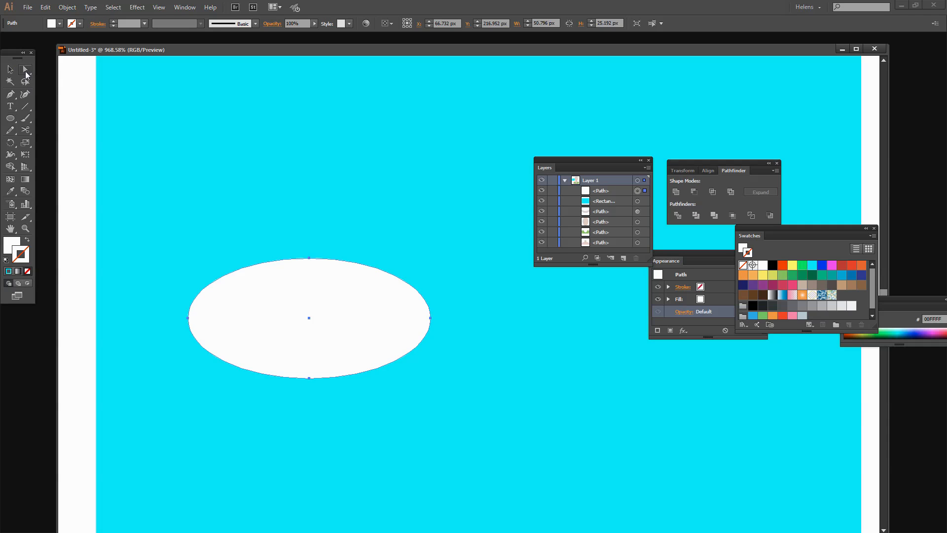
{"action": "left_click", "coordinate": [187, 318]}
{"action": "left_click_drag", "start_coordinate": [189, 285], "coordinate": [188, 318]}
{"action": "left_click_drag", "start_coordinate": [188, 352], "coordinate": [188, 317]}
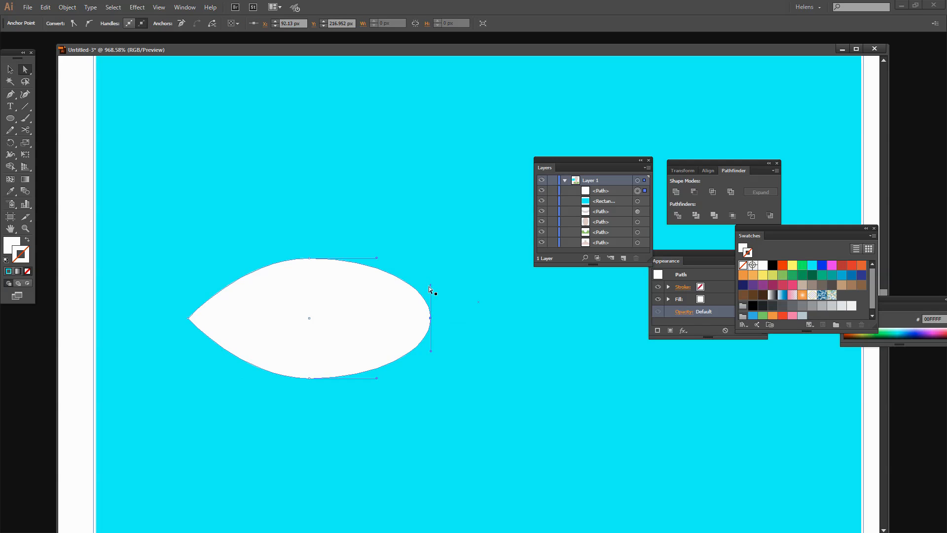
{"action": "left_click", "coordinate": [431, 315]}
{"action": "left_click_drag", "start_coordinate": [431, 315], "coordinate": [431, 318]}
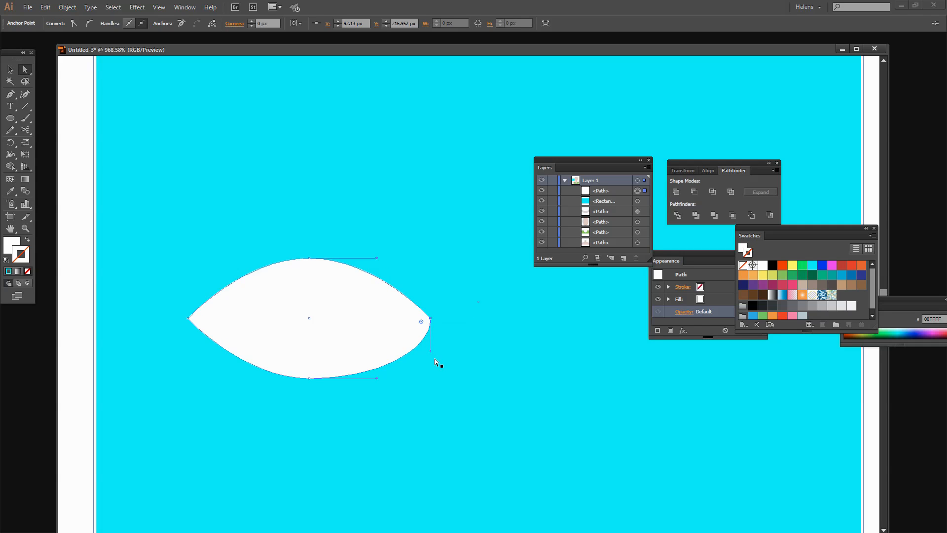
{"action": "left_click_drag", "start_coordinate": [431, 350], "coordinate": [431, 318]}
- Flatten the white eye shape slightly and tilt it clockwise so its left corner sits higher than its right
{"action": "left_click", "coordinate": [9, 71]}
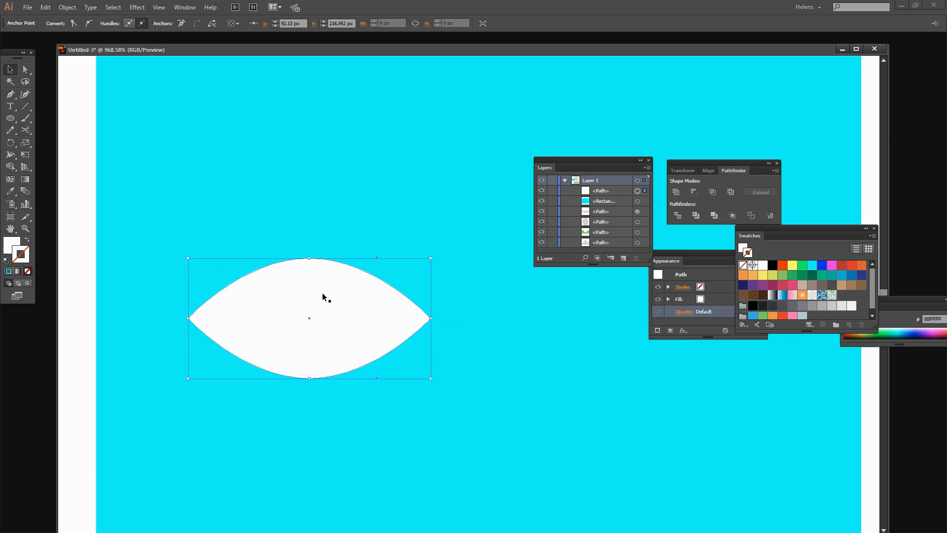
{"action": "left_click_drag", "start_coordinate": [311, 258], "coordinate": [310, 267]}
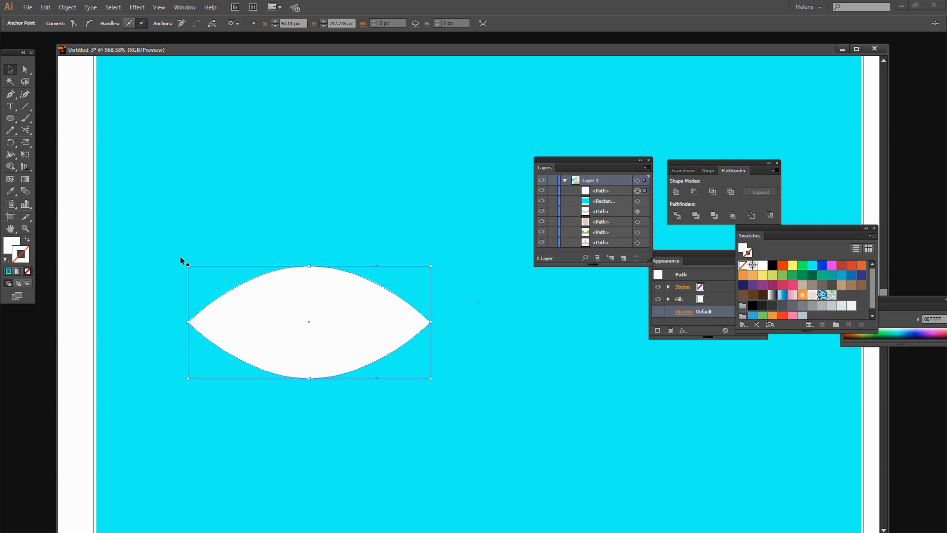
{"action": "left_click_drag", "start_coordinate": [185, 264], "coordinate": [203, 239]}
{"action": "left_click_drag", "start_coordinate": [287, 361], "coordinate": [272, 360]}
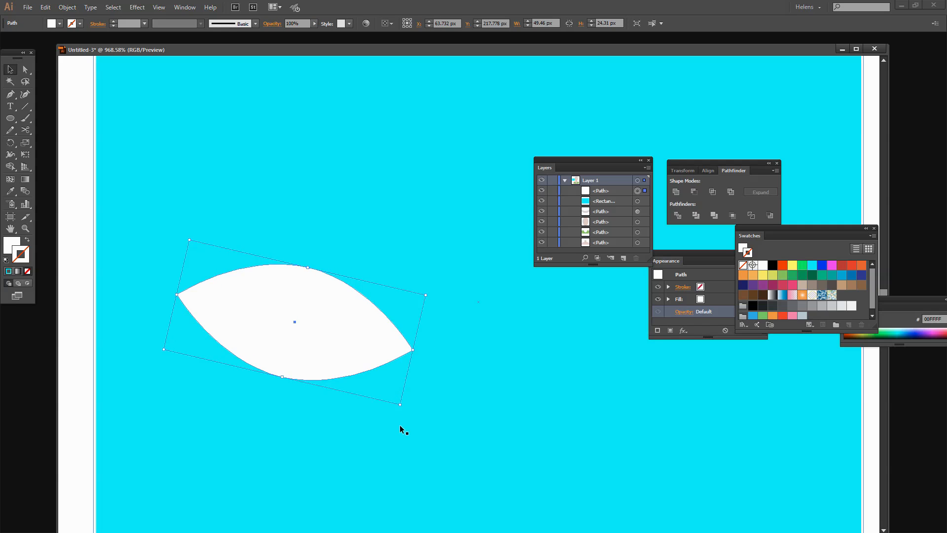
{"action": "left_click_drag", "start_coordinate": [405, 417], "coordinate": [407, 414]}
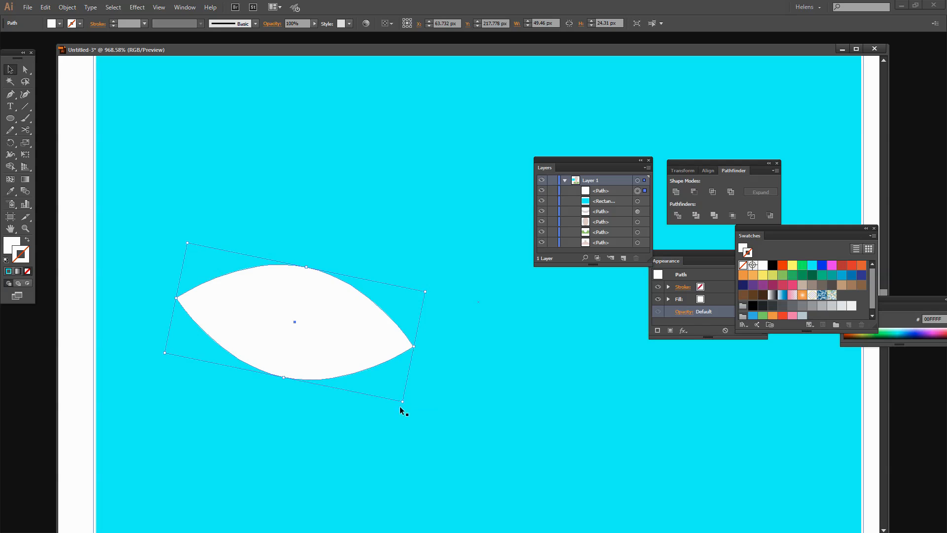
- Draw an iris circle about 26 px wide in the middle of the eye shape, with a black fill and no stroke
{"action": "key", "text": "ctrl+shift+a"}
{"action": "left_click", "coordinate": [10, 121]}
{"action": "left_click_drag", "start_coordinate": [243, 259], "coordinate": [329, 375]}
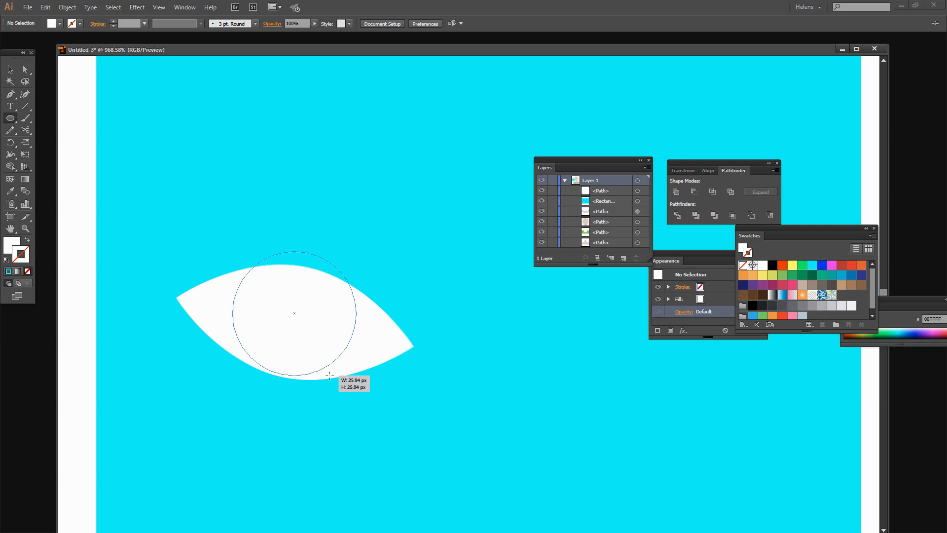
{"action": "left_click_drag", "start_coordinate": [330, 376], "coordinate": [329, 376]}
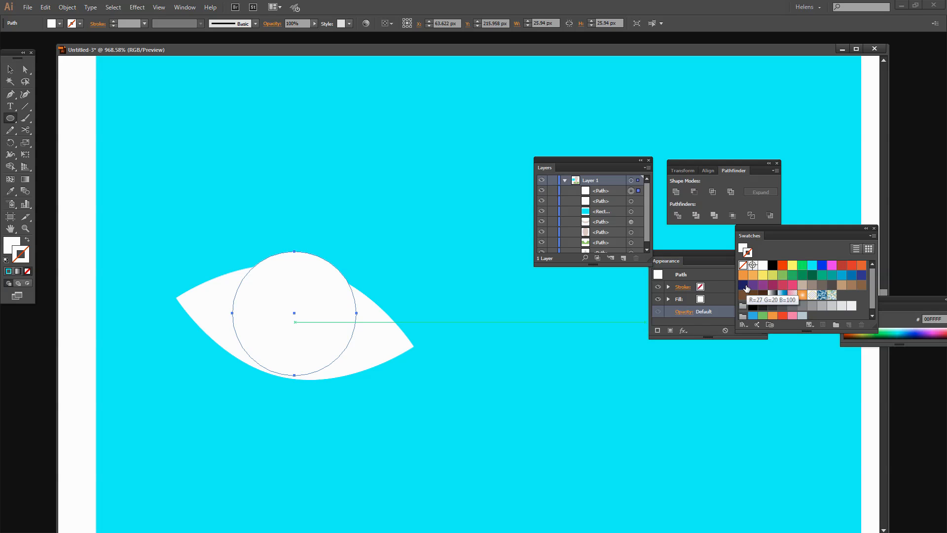
{"action": "left_click", "coordinate": [753, 305]}
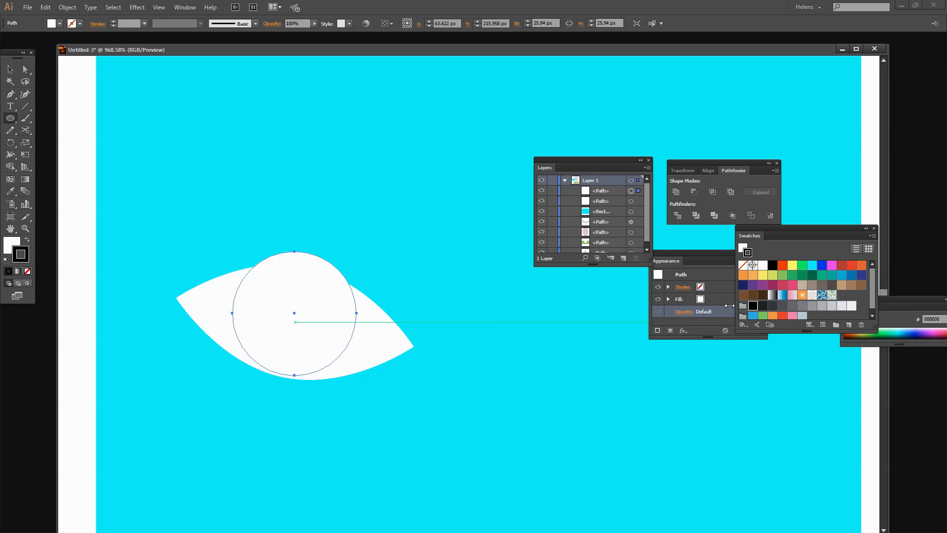
{"action": "left_click", "coordinate": [27, 239]}
{"action": "left_click", "coordinate": [28, 271]}
{"action": "key", "text": "ctrl+shift+a"}
- Add a white highlight circle about 6 px wide in the upper left part of the black iris
{"action": "left_click_drag", "start_coordinate": [467, 457], "coordinate": [445, 443]}
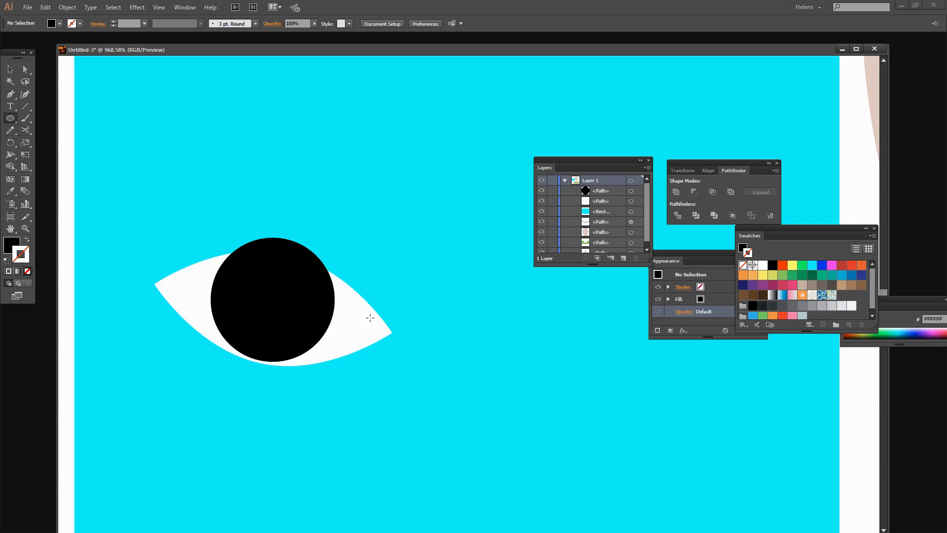
{"action": "left_click_drag", "start_coordinate": [239, 268], "coordinate": [266, 291]}
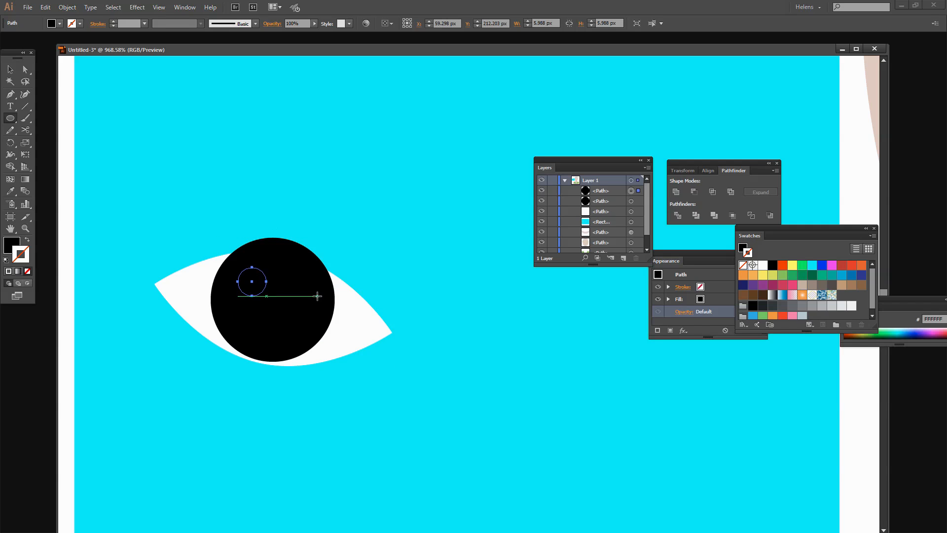
{"action": "left_click", "coordinate": [14, 245]}
{"action": "left_click", "coordinate": [762, 266]}
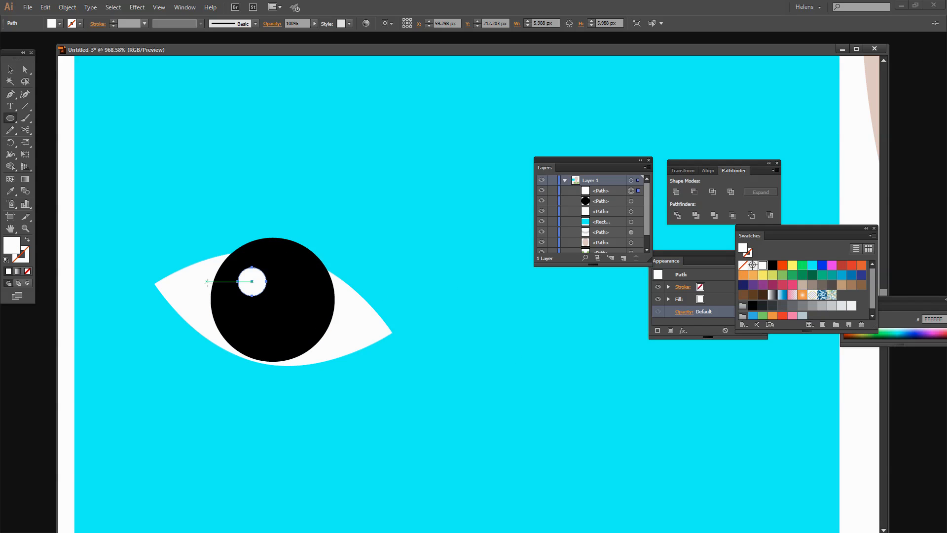
- Copy the white eye shape and paste the copy in place on top of the iris and highlight
{"action": "left_click", "coordinate": [10, 69]}
{"action": "left_click", "coordinate": [335, 324]}
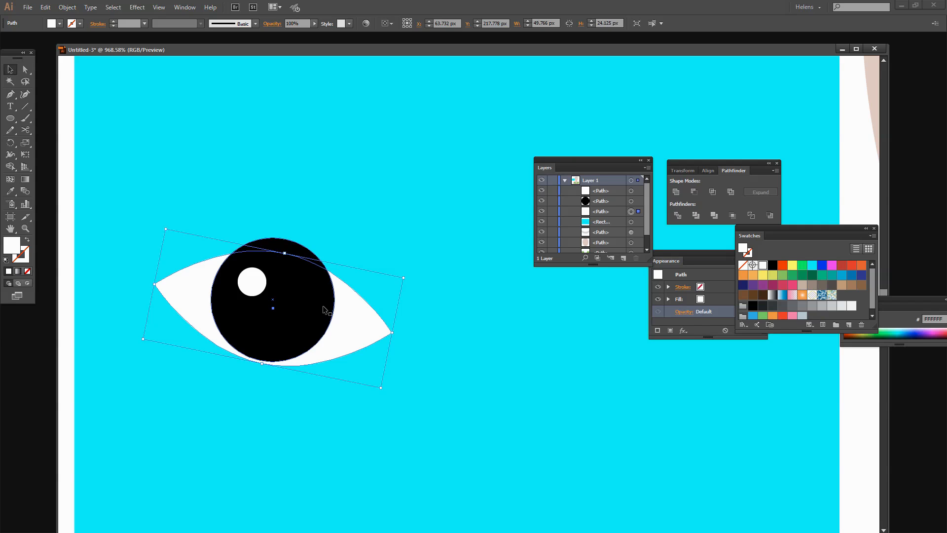
{"action": "left_click", "coordinate": [298, 308]}
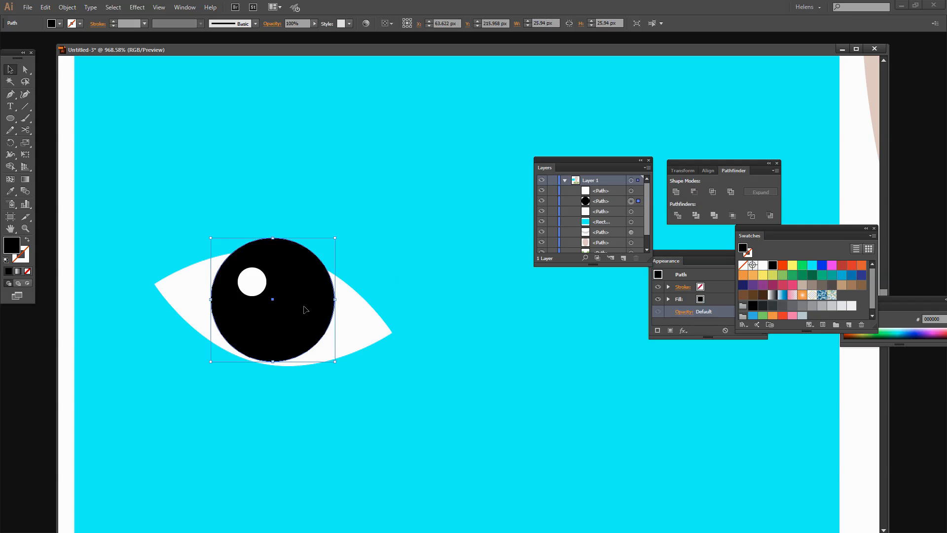
{"action": "left_click", "coordinate": [366, 329]}
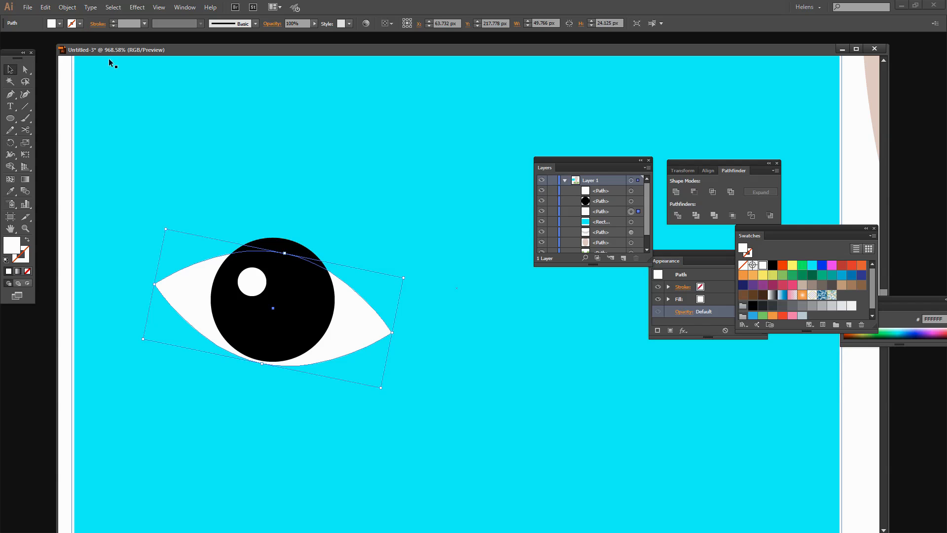
{"action": "key", "text": "a"}
{"action": "left_click", "coordinate": [75, 11]}
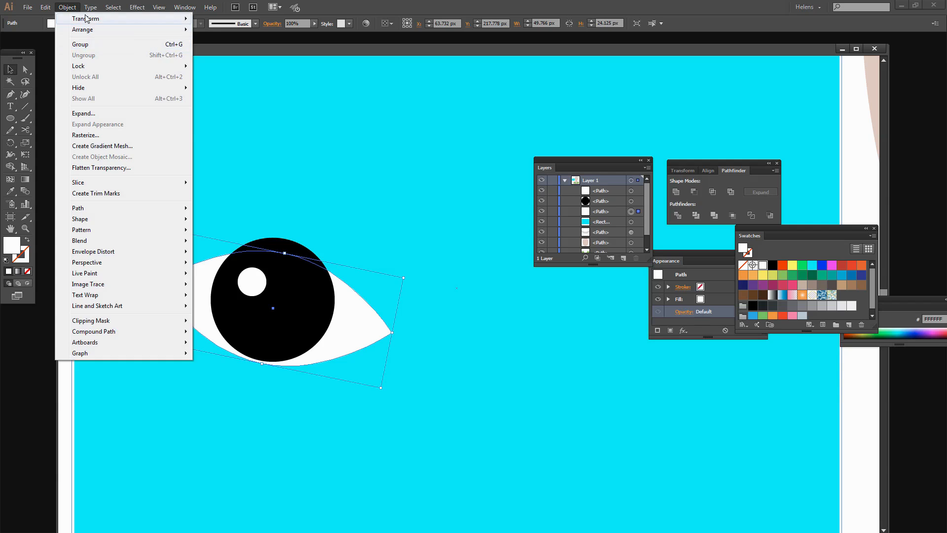
{"action": "mouse_move", "coordinate": [43, 8]}
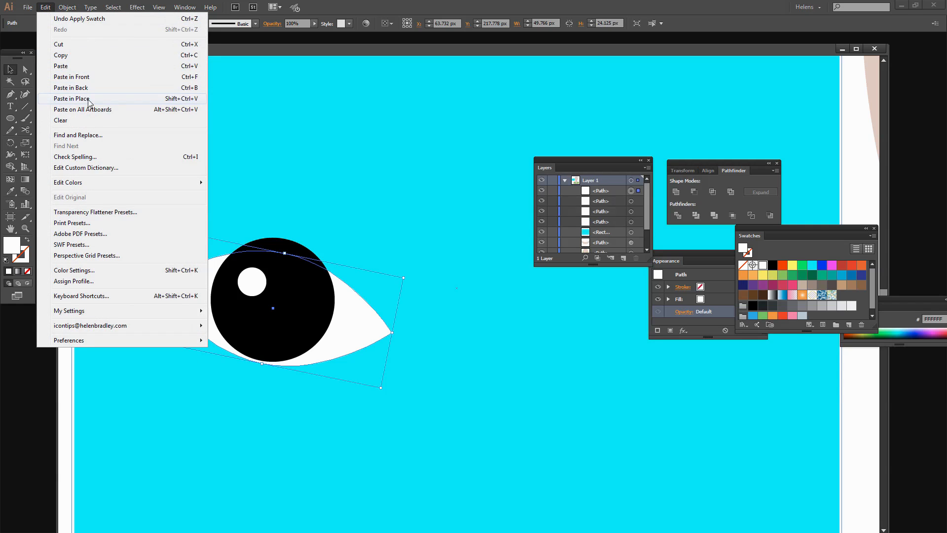
{"action": "left_click", "coordinate": [72, 98]}
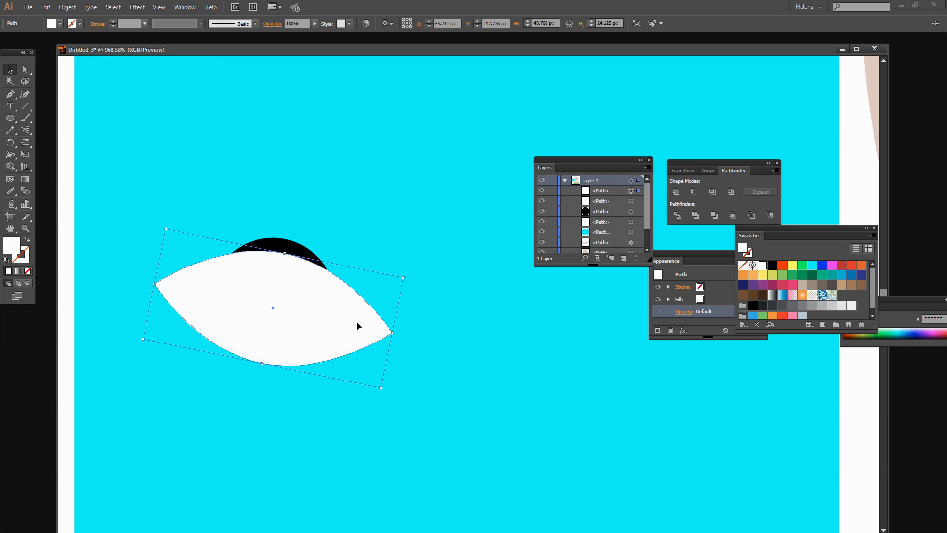
- Trim the iris circle to the eye outline by intersecting it with the copied eye shape, and fill the result with black
{"action": "left_click", "coordinate": [292, 248]}
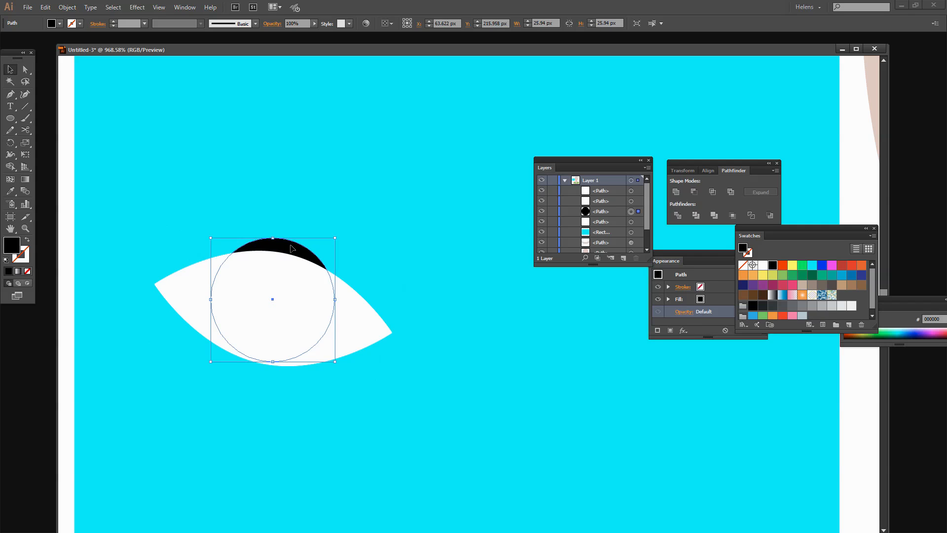
{"action": "left_click", "coordinate": [355, 324], "text": "shift"}
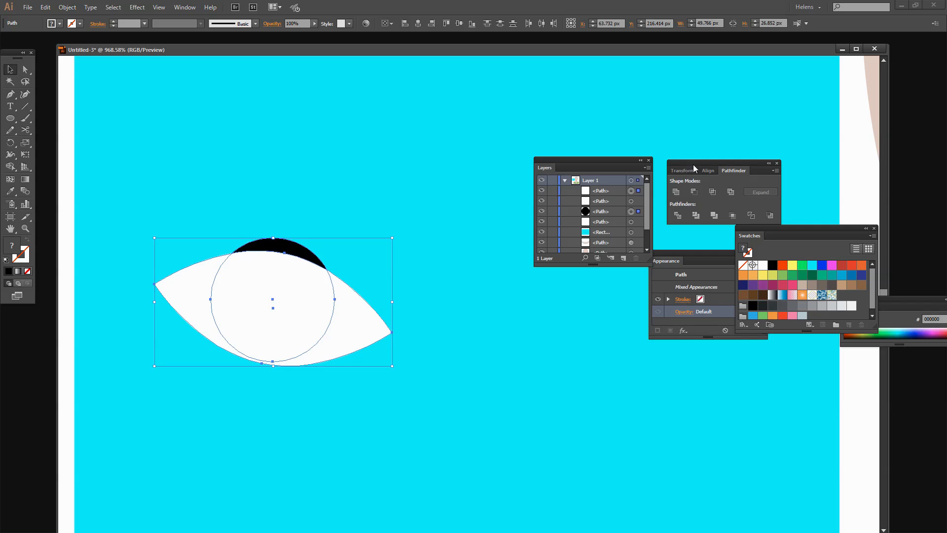
{"action": "left_click_drag", "start_coordinate": [693, 163], "coordinate": [515, 334]}
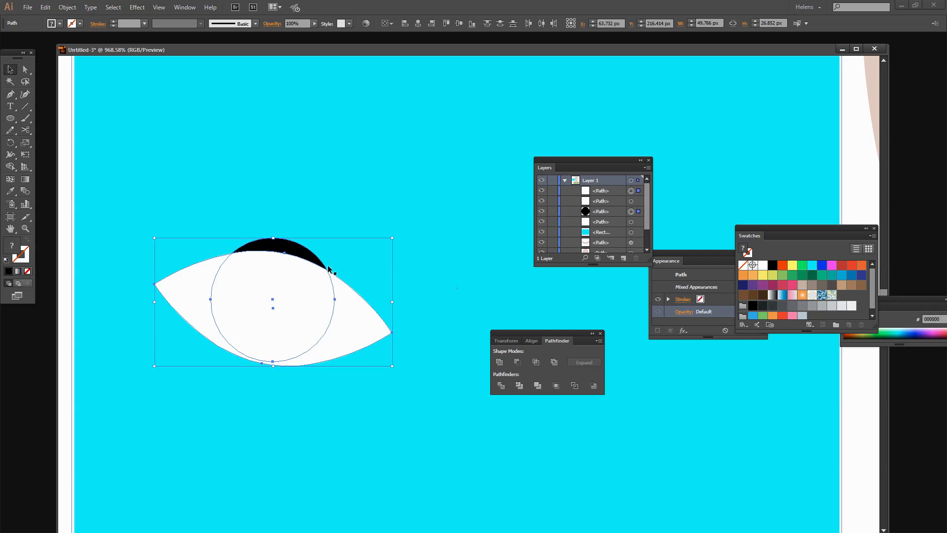
{"action": "left_click", "coordinate": [536, 362]}
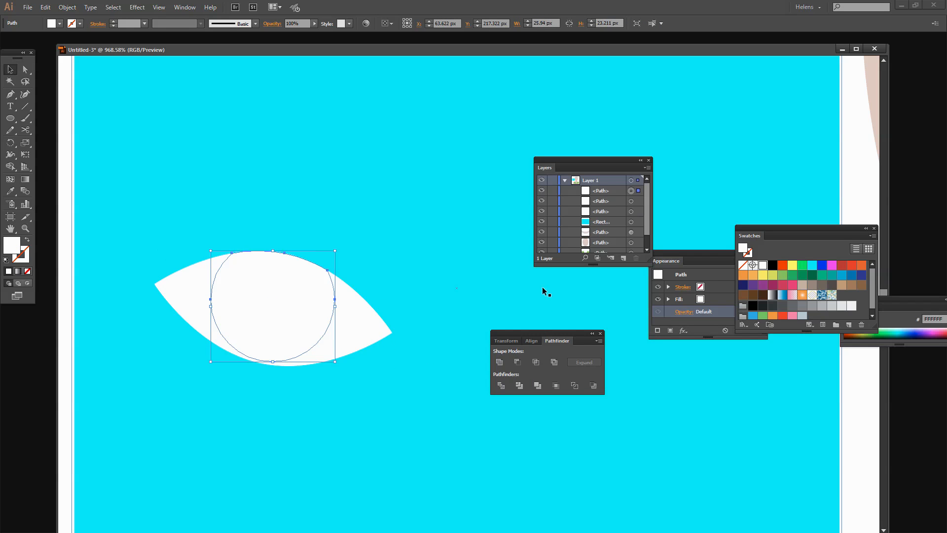
{"action": "left_click", "coordinate": [753, 306]}
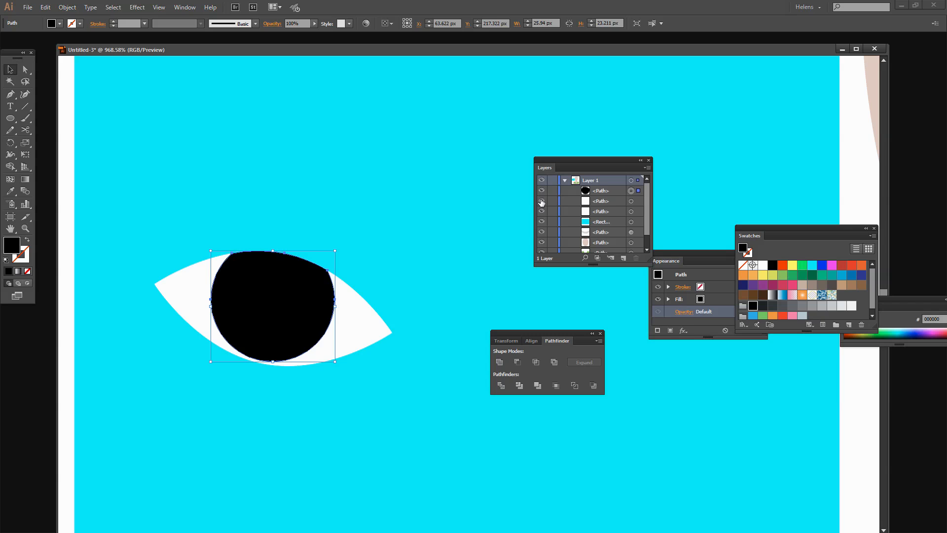
- Move the white highlight circle above the black iris in the stacking order
{"action": "left_click", "coordinate": [601, 201]}
{"action": "left_click_drag", "start_coordinate": [602, 191], "coordinate": [602, 187]}
{"action": "left_click", "coordinate": [303, 367]}
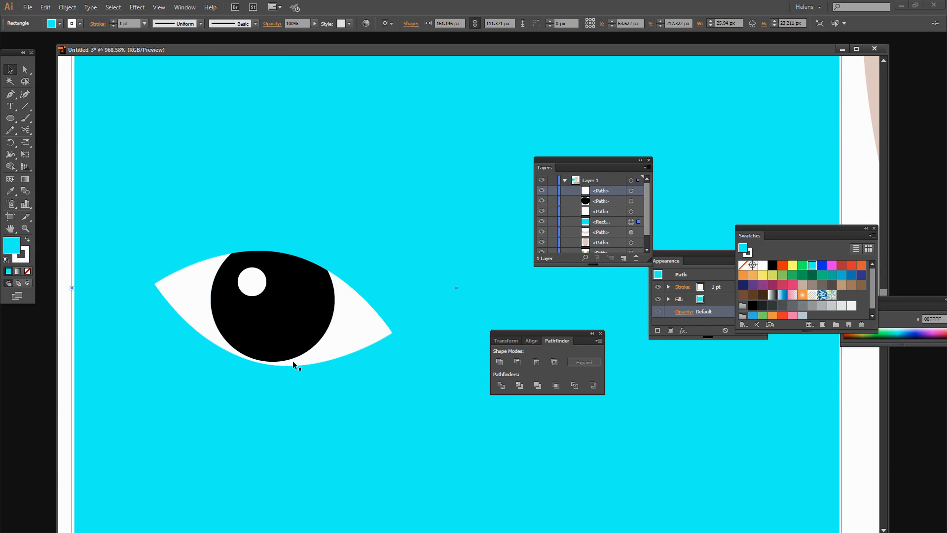
- Give the white eye shape a 1 pt dark grey 534741 stroke with the width profile that bulges twice
{"action": "left_click", "coordinate": [184, 291]}
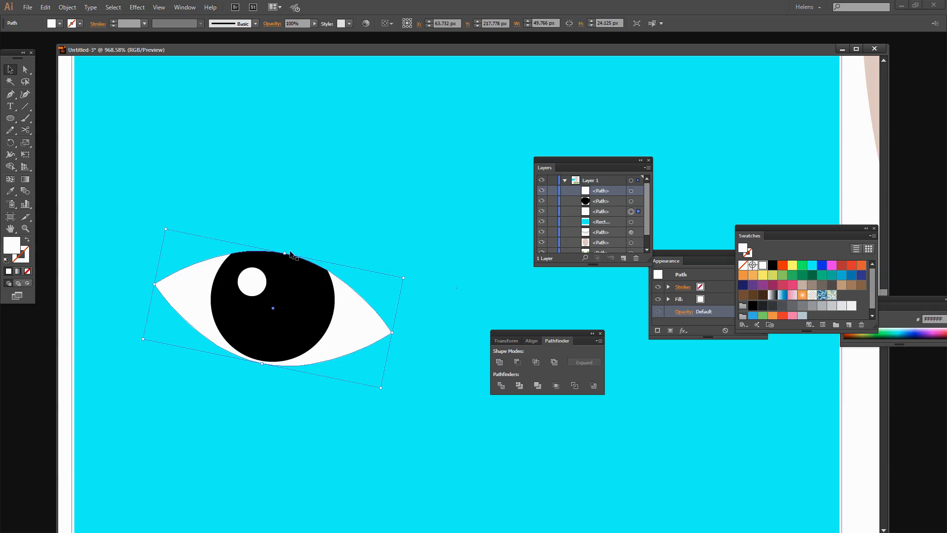
{"action": "left_click", "coordinate": [22, 257]}
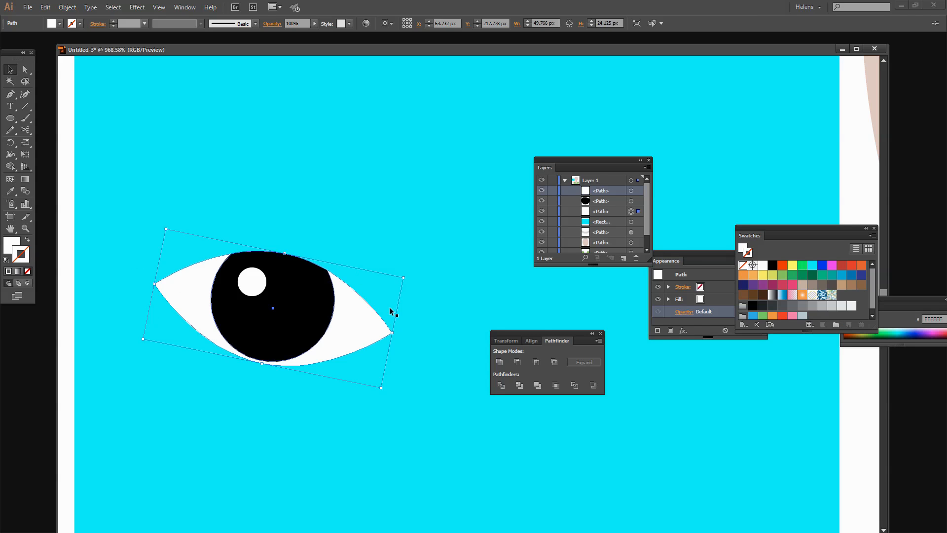
{"action": "left_click", "coordinate": [831, 286]}
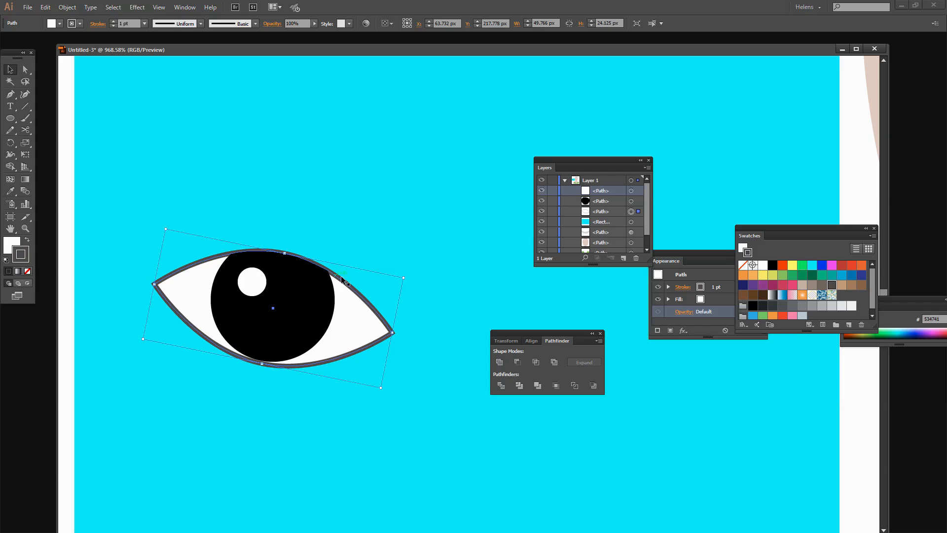
{"action": "left_click", "coordinate": [175, 28]}
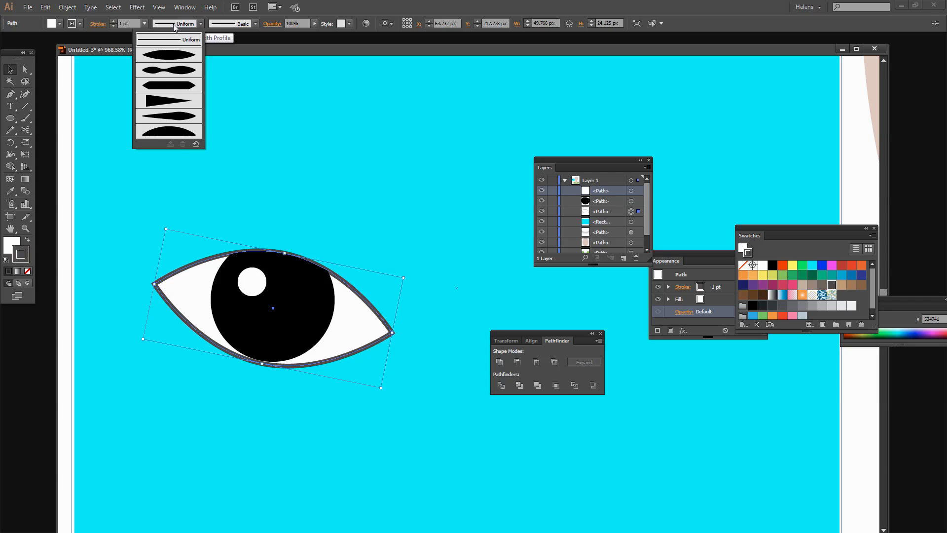
{"action": "left_click", "coordinate": [175, 72]}
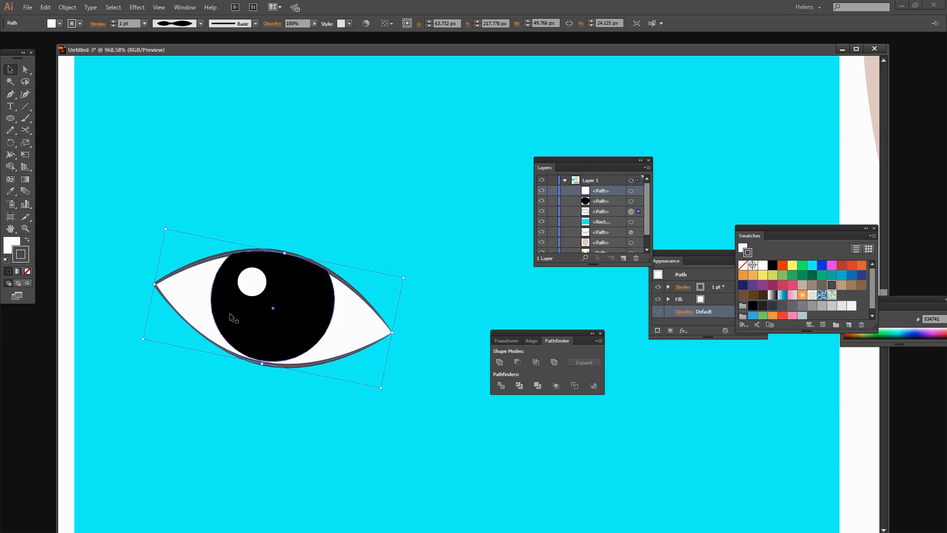
{"action": "left_click", "coordinate": [226, 401]}
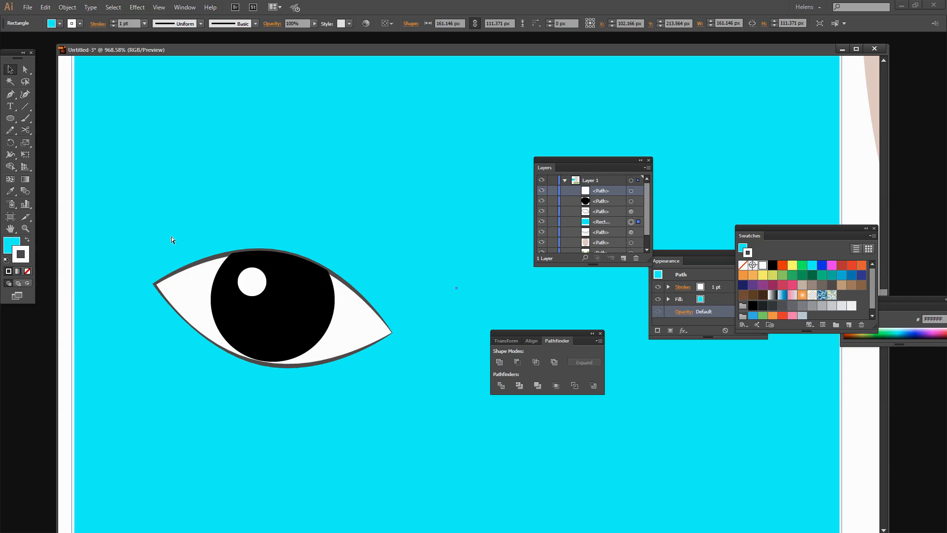
- Move the cyan backdrop rectangle away from the eye and delete it
{"action": "key", "text": "ctrl+0"}
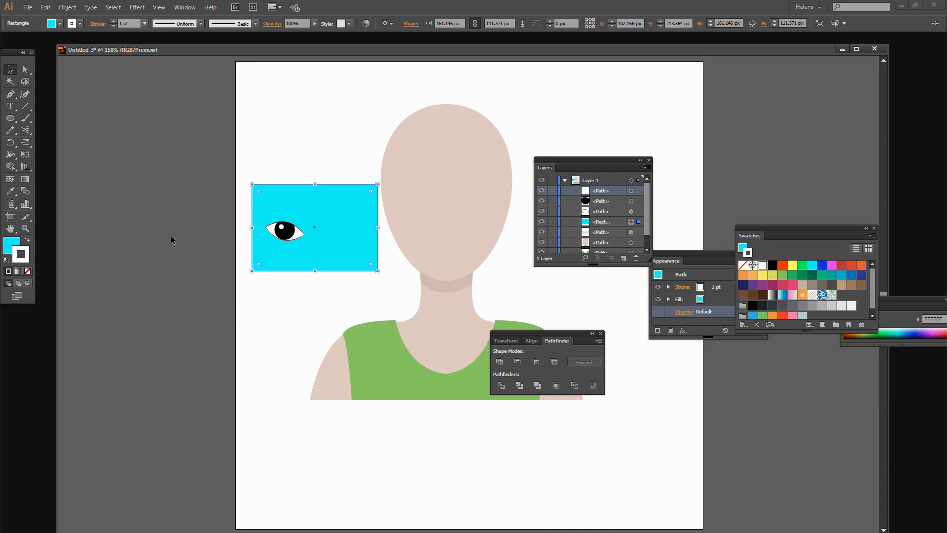
{"action": "left_click_drag", "start_coordinate": [333, 217], "coordinate": [300, 304]}
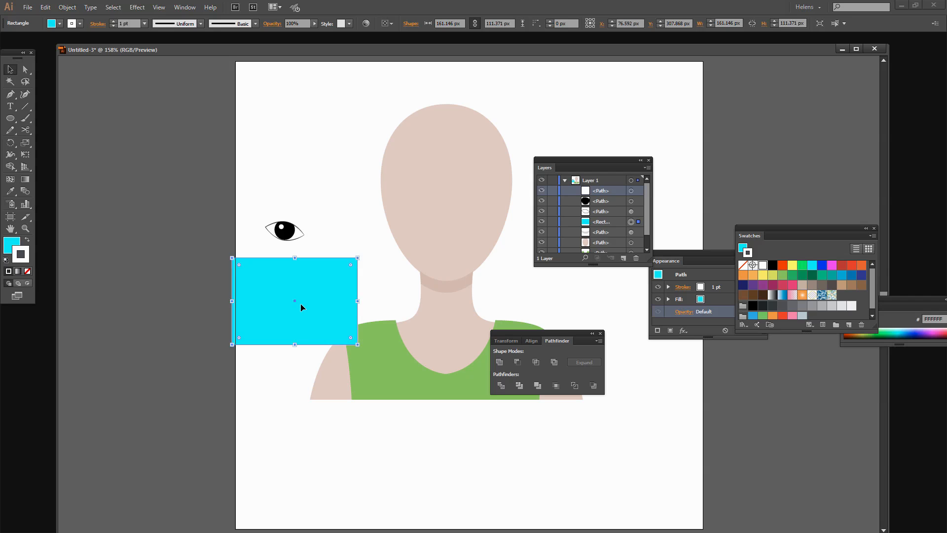
{"action": "key", "text": "Delete"}
- Group the white eye shape, iris and highlight into one eye object
{"action": "left_click_drag", "start_coordinate": [332, 270], "coordinate": [252, 192]}
{"action": "left_click", "coordinate": [68, 8]}
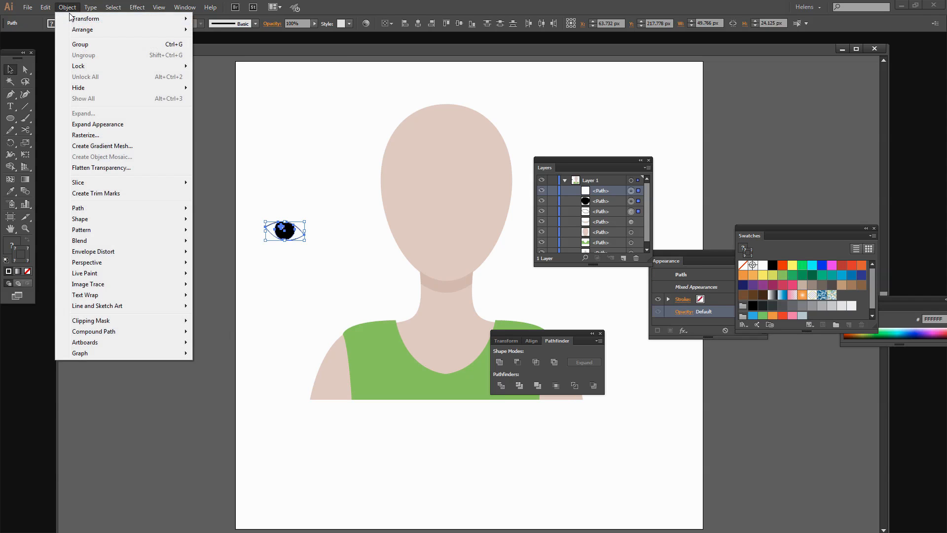
{"action": "left_click", "coordinate": [81, 45]}
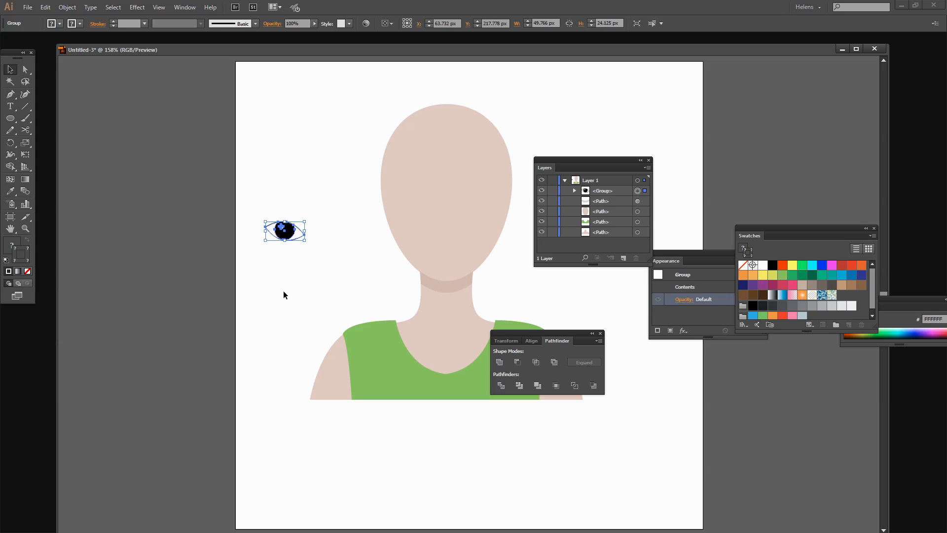
{"action": "left_click", "coordinate": [283, 258]}
- Place the eye group on the face and add a mirrored copy beside it, with both eyes about 37 px wide
{"action": "left_click_drag", "start_coordinate": [285, 235], "coordinate": [402, 201]}
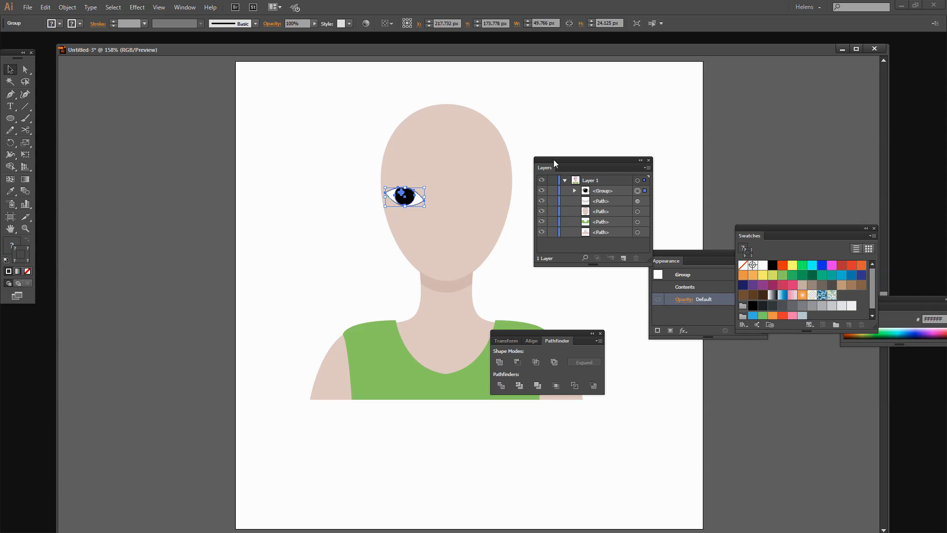
{"action": "left_click_drag", "start_coordinate": [563, 158], "coordinate": [684, 164]}
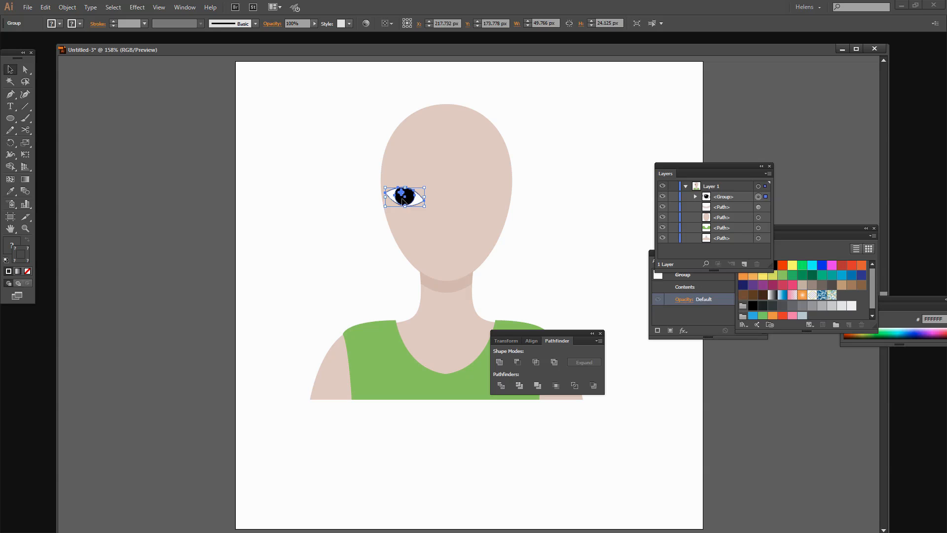
{"action": "left_click_drag", "start_coordinate": [402, 201], "coordinate": [475, 201]}
{"action": "left_click", "coordinate": [556, 223]}
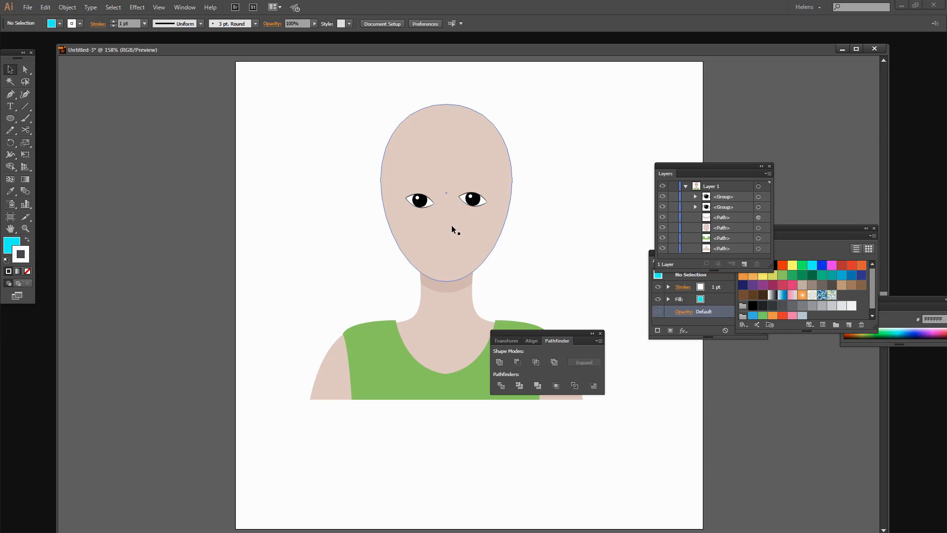
- Shift the right-hand eye slightly outward and align both eyes by their top edges
{"action": "left_click", "coordinate": [461, 196]}
{"action": "left_click_drag", "start_coordinate": [457, 187], "coordinate": [455, 193]}
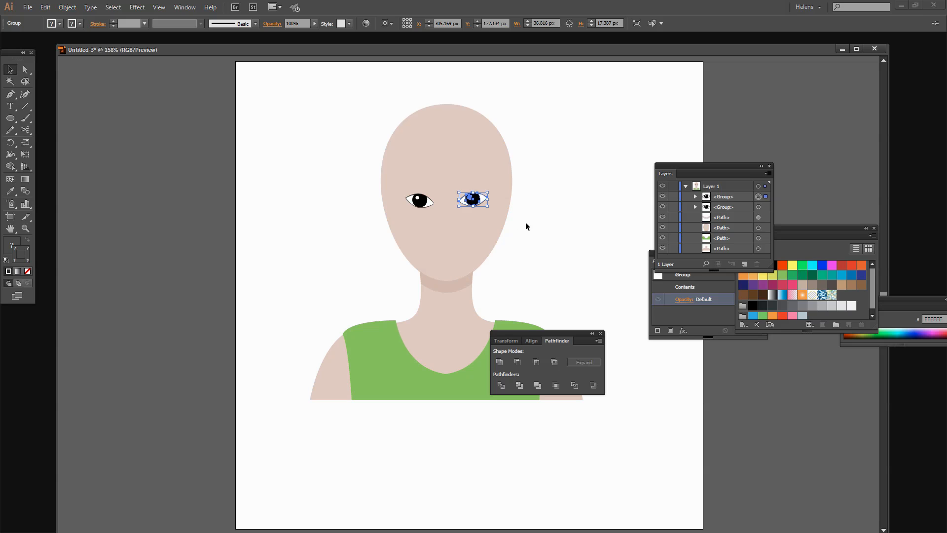
{"action": "left_click", "coordinate": [519, 226]}
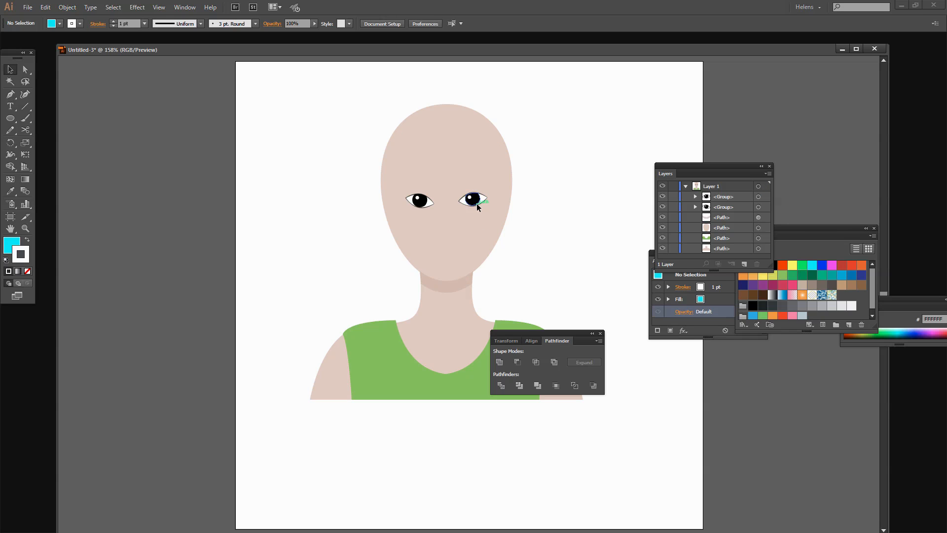
{"action": "left_click", "coordinate": [477, 207]}
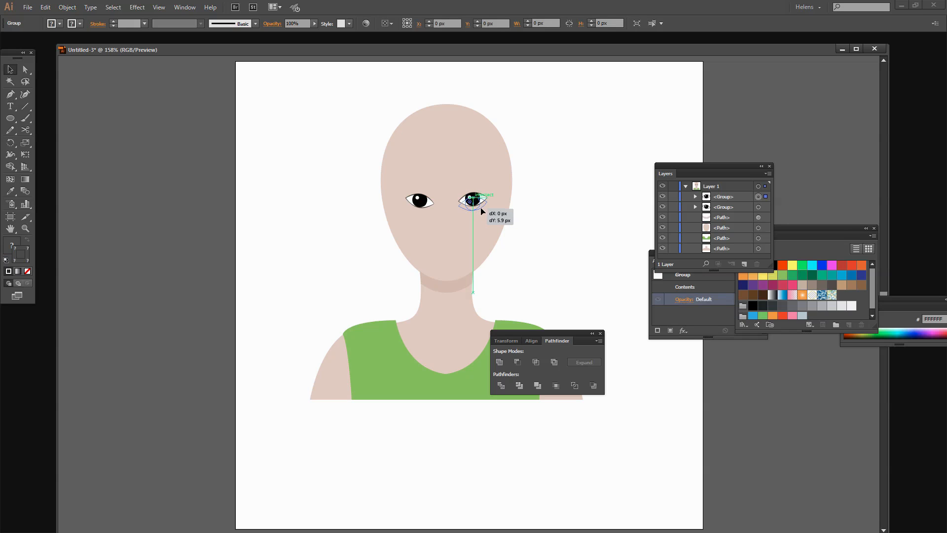
{"action": "left_click", "coordinate": [419, 200], "text": "shift"}
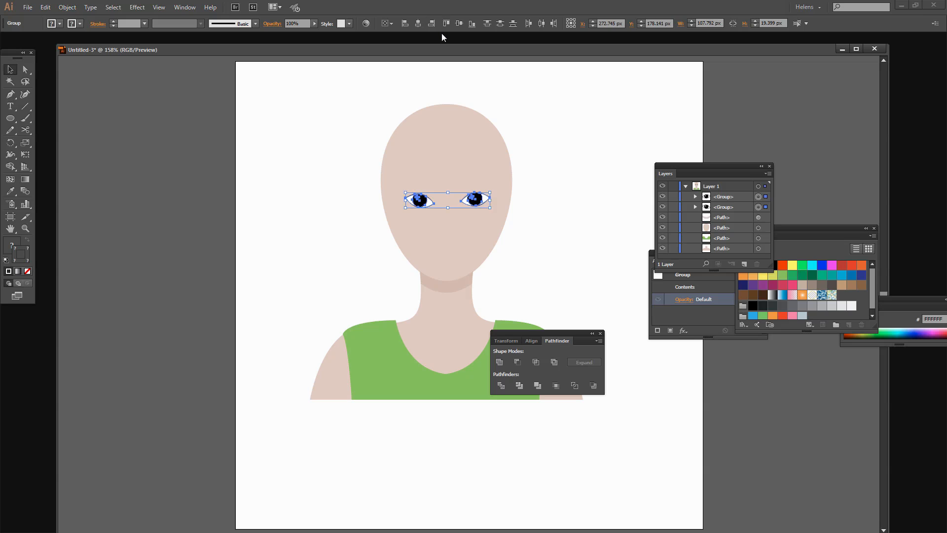
{"action": "left_click", "coordinate": [448, 22]}
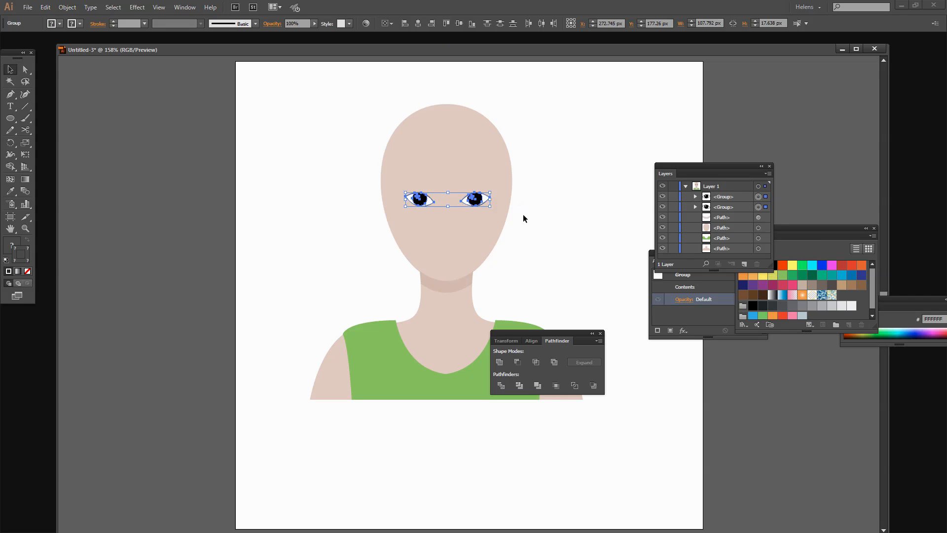
{"action": "left_click", "coordinate": [504, 237]}
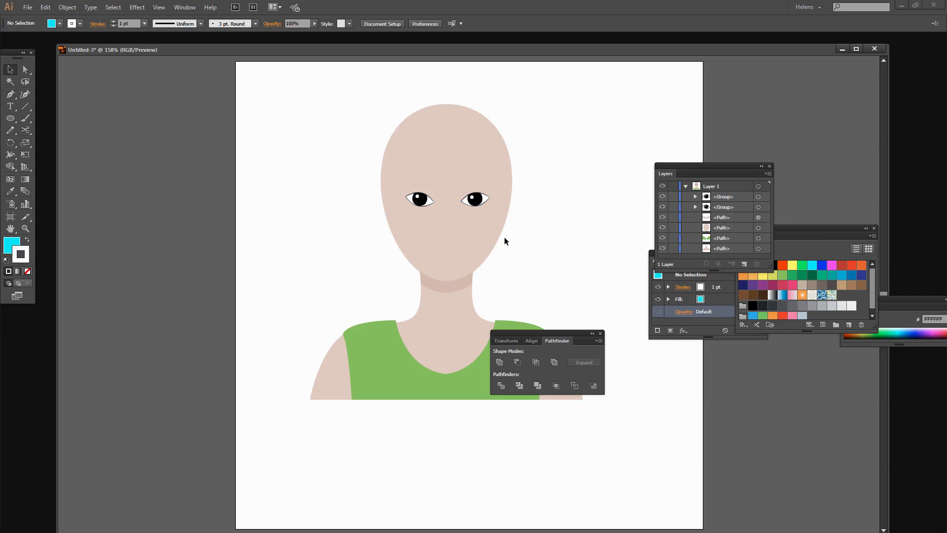
- Move the two eyes slightly higher on the face and bring them a little closer together
{"action": "left_click", "coordinate": [420, 200]}
{"action": "left_click", "coordinate": [476, 199], "text": "shift"}
{"action": "left_click_drag", "start_coordinate": [478, 200], "coordinate": [476, 201]}
{"action": "left_click", "coordinate": [536, 237]}
{"action": "left_click_drag", "start_coordinate": [420, 200], "coordinate": [418, 198]}
{"action": "left_click_drag", "start_coordinate": [474, 200], "coordinate": [469, 199]}
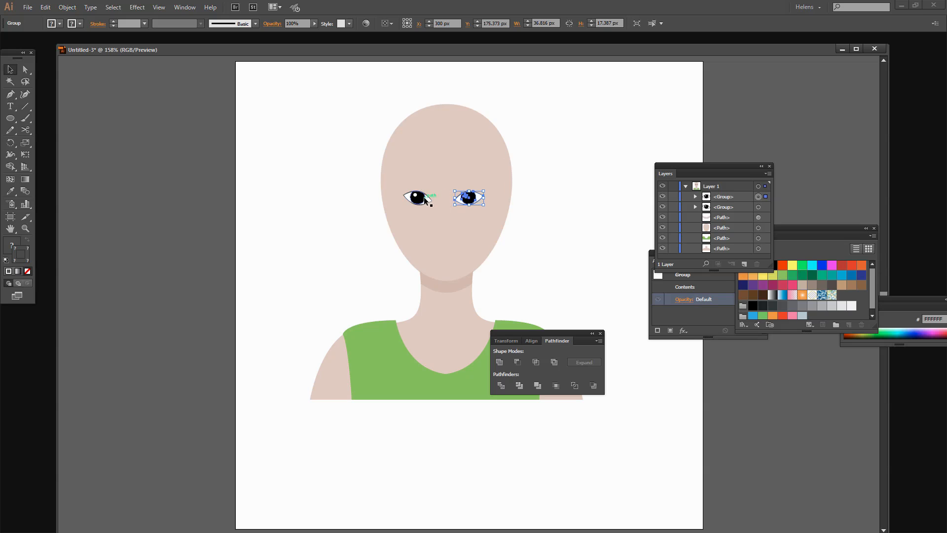
- Group the left and right eyes together
{"action": "left_click", "coordinate": [425, 201], "text": "shift"}
{"action": "left_click", "coordinate": [69, 7]}
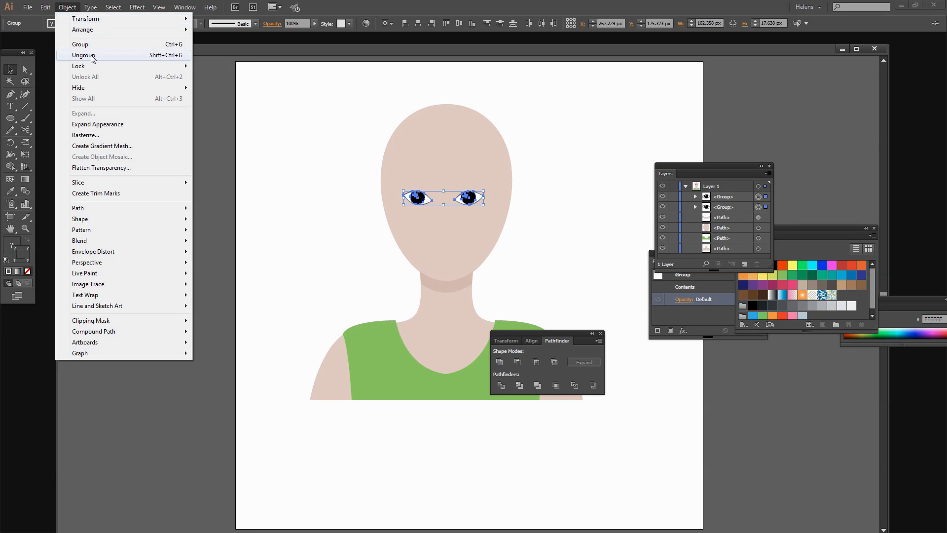
{"action": "left_click", "coordinate": [86, 43]}
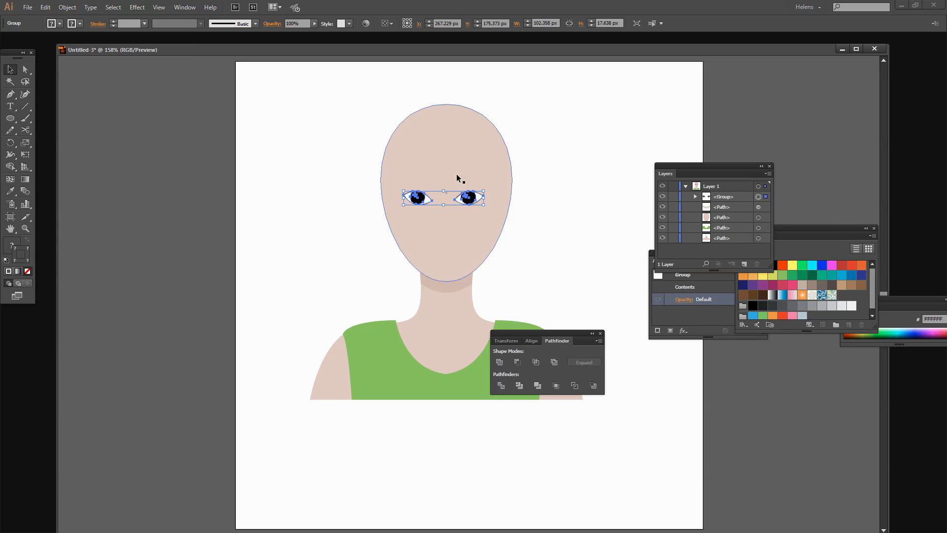
- Align the eyes, head, neck and body by their horizontal centres
{"action": "left_click_drag", "start_coordinate": [309, 88], "coordinate": [641, 475]}
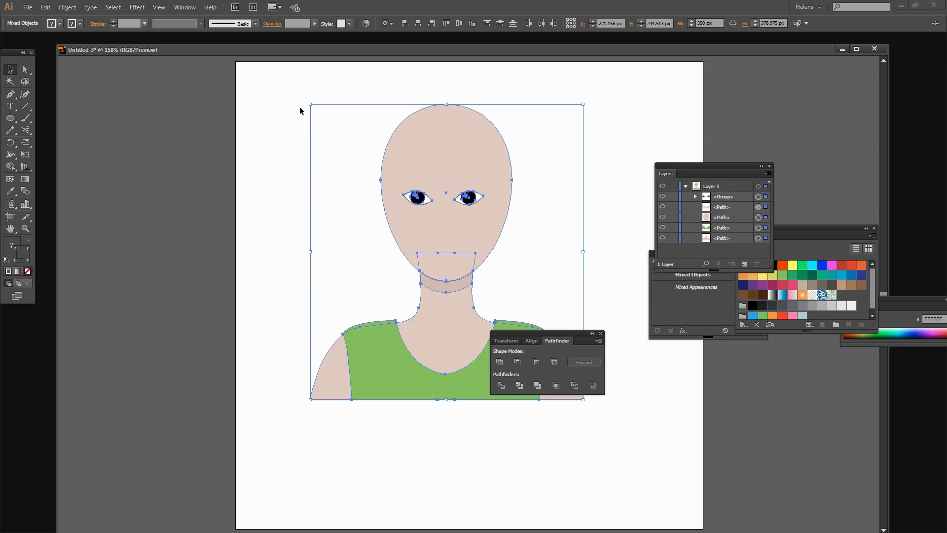
{"action": "key", "text": "Left"}
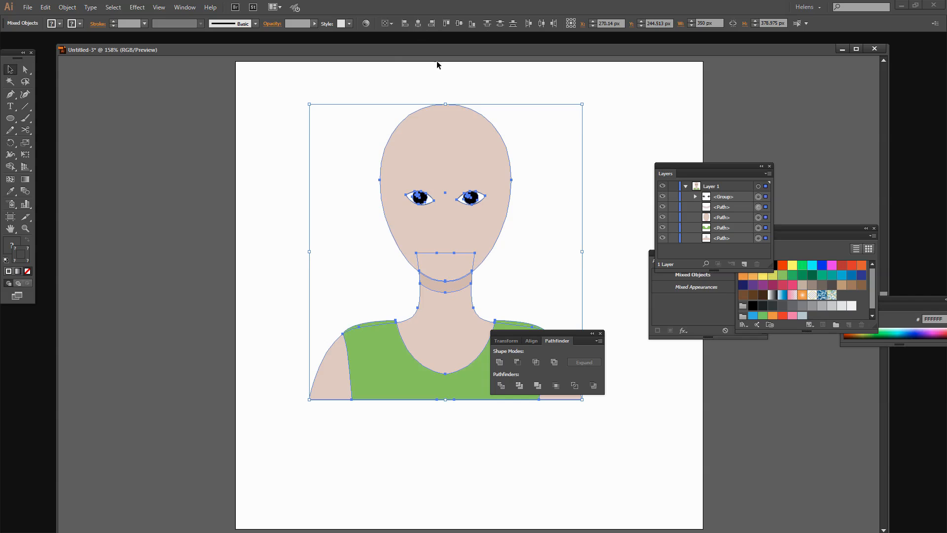
{"action": "left_click", "coordinate": [267, 241]}
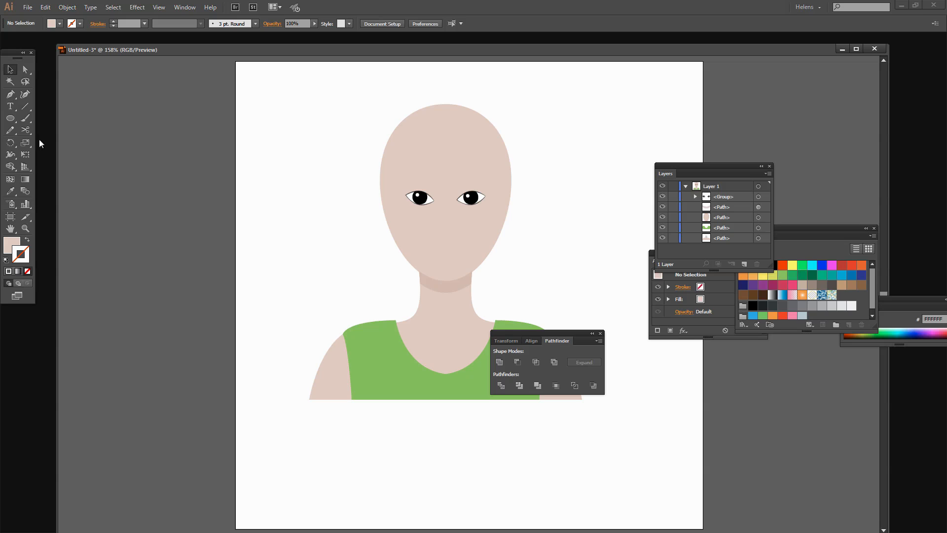
- Draw a nostril circle about 6 px wide below the eyes with fill A58D7F, and copy it 11 px to the right
{"action": "left_click", "coordinate": [25, 229]}
{"action": "left_click_drag", "start_coordinate": [369, 166], "coordinate": [289, 231]}
{"action": "left_click", "coordinate": [10, 120]}
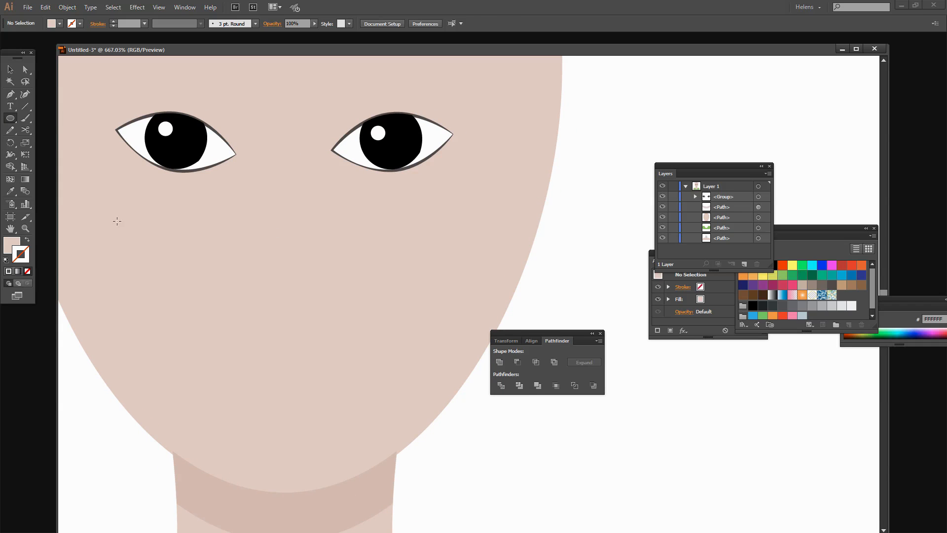
{"action": "left_click", "coordinate": [9, 244]}
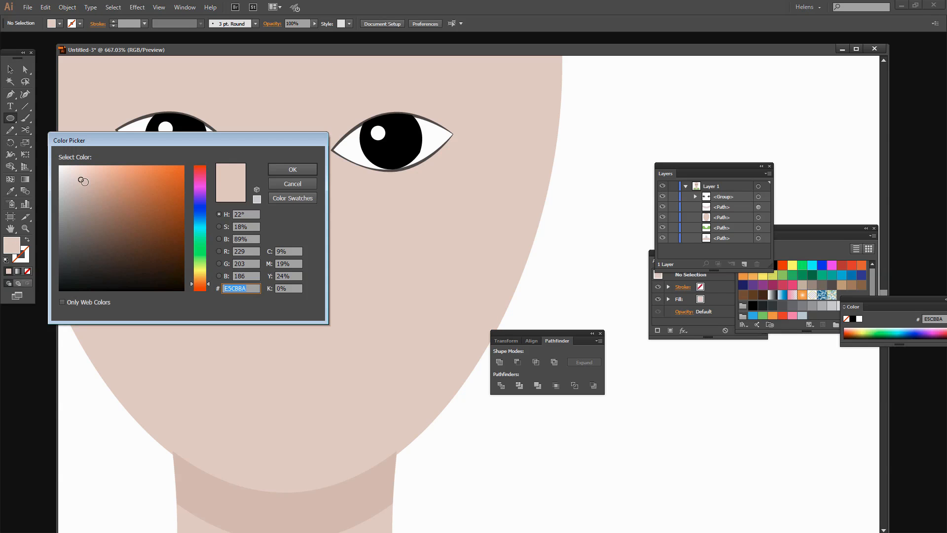
{"action": "left_click_drag", "start_coordinate": [81, 179], "coordinate": [88, 208]}
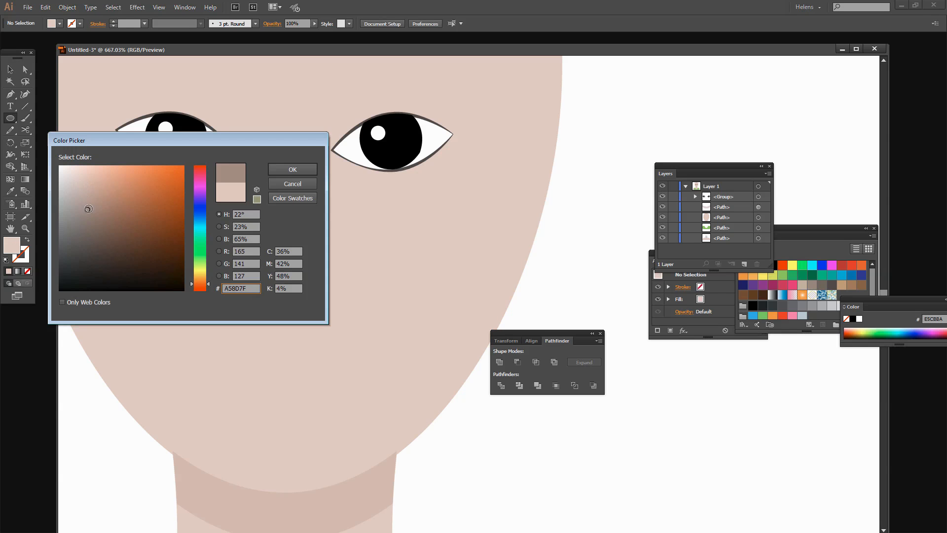
{"action": "left_click", "coordinate": [293, 169]}
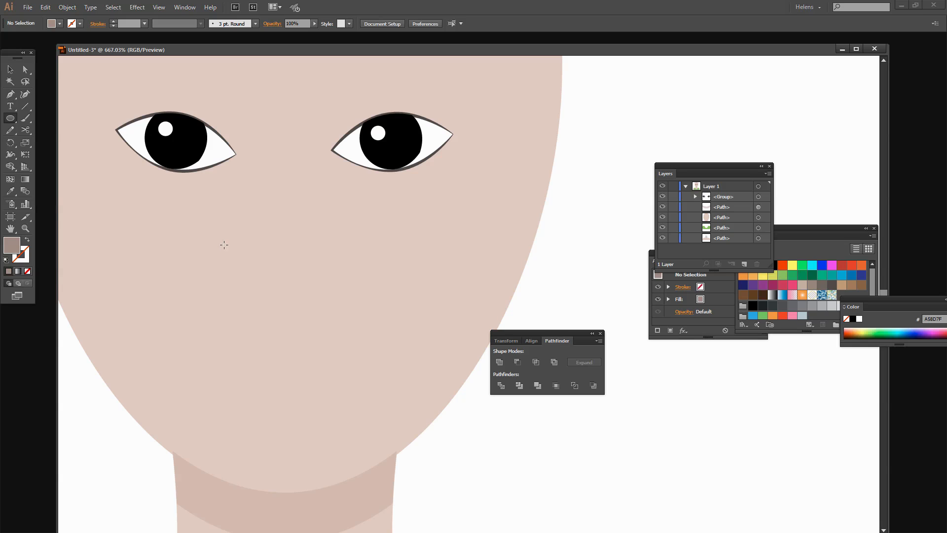
{"action": "left_click_drag", "start_coordinate": [259, 266], "coordinate": [272, 285]}
{"action": "left_click", "coordinate": [10, 69]}
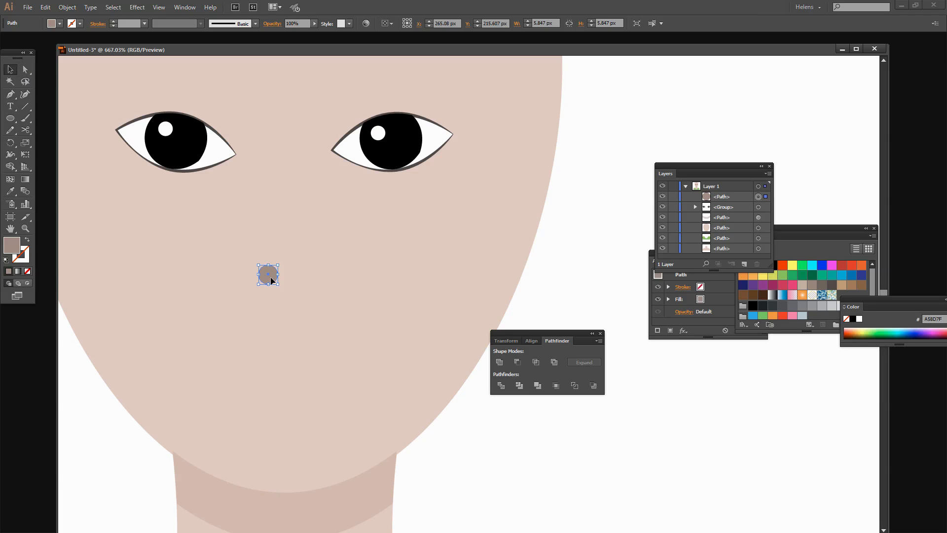
{"action": "left_click_drag", "start_coordinate": [271, 277], "coordinate": [307, 279]}
- Move both nostril circles down 6 px and group them
{"action": "left_click", "coordinate": [268, 274]}
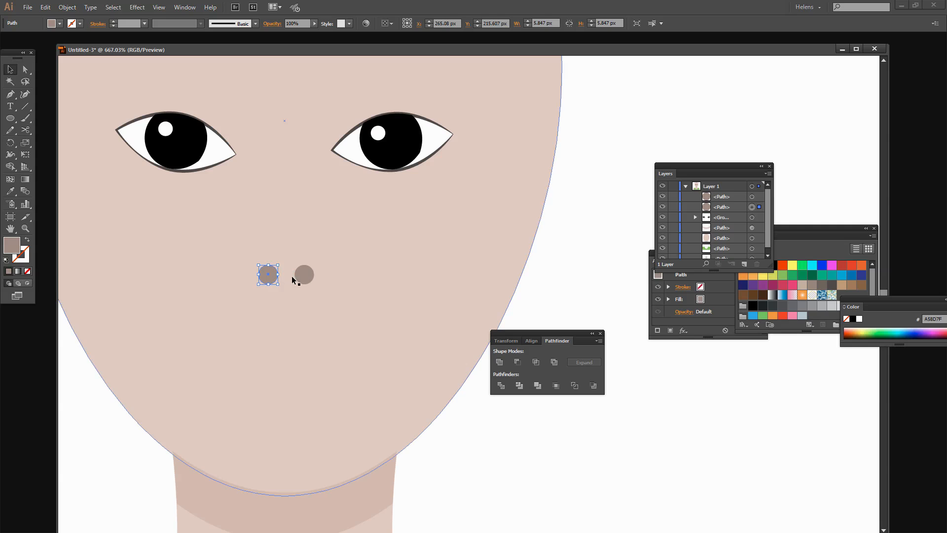
{"action": "left_click", "coordinate": [304, 274], "text": "shift"}
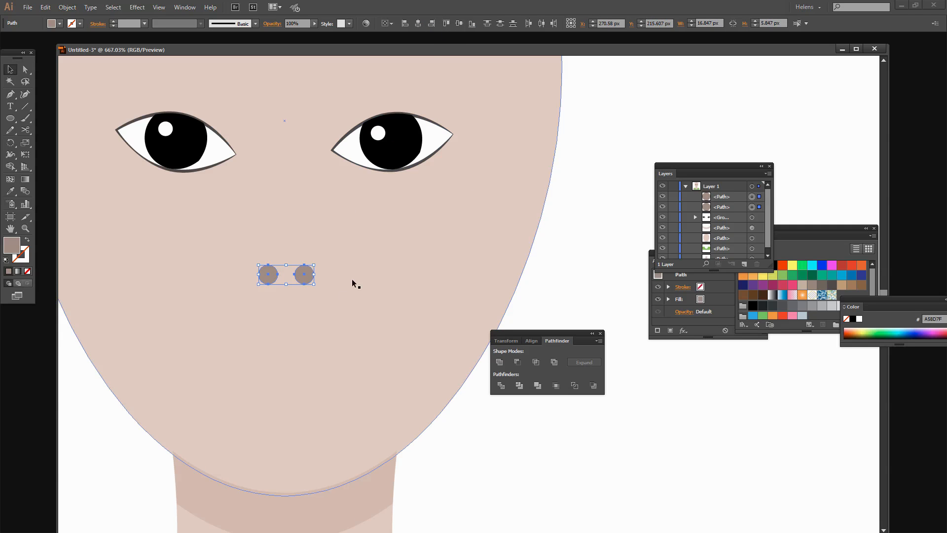
{"action": "left_click_drag", "start_coordinate": [305, 277], "coordinate": [303, 296]}
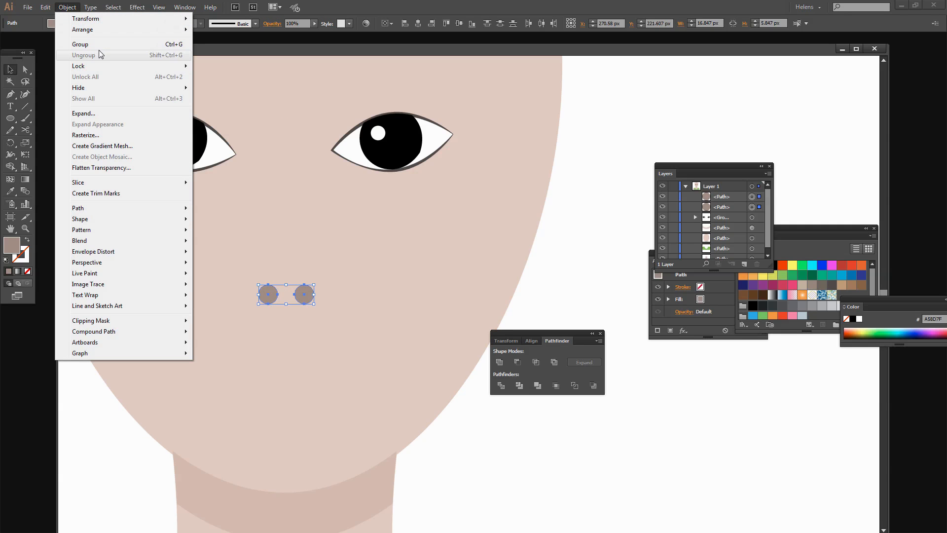
{"action": "left_click", "coordinate": [99, 45]}
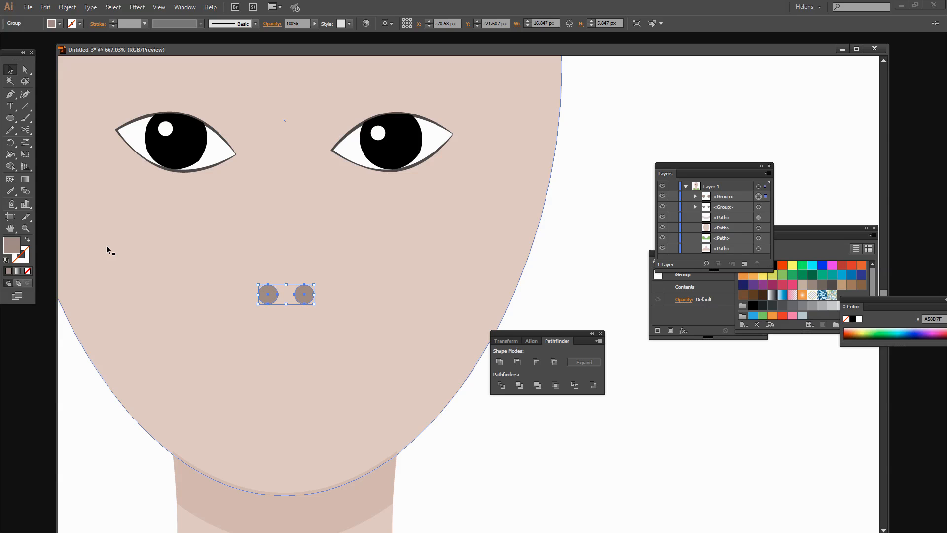
- Align the nostrils with the eyes, head, neck and body by their horizontal centres
{"action": "key", "text": "ctrl+0"}
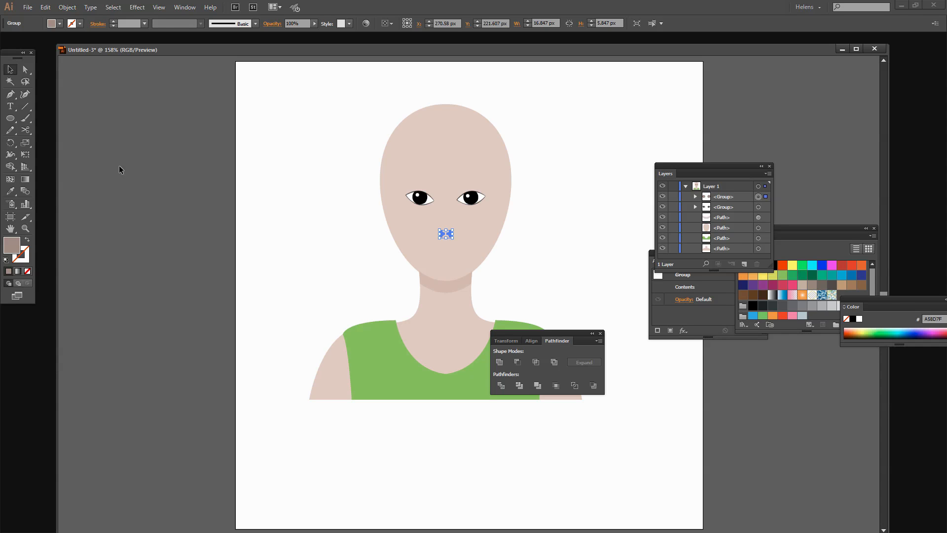
{"action": "left_click", "coordinate": [326, 198]}
{"action": "left_click_drag", "start_coordinate": [309, 89], "coordinate": [606, 471]}
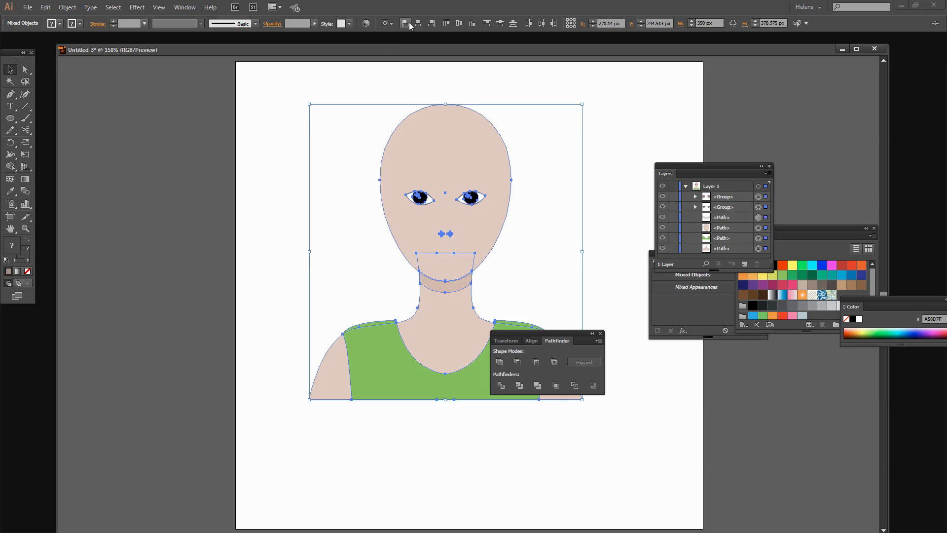
{"action": "left_click", "coordinate": [279, 298]}
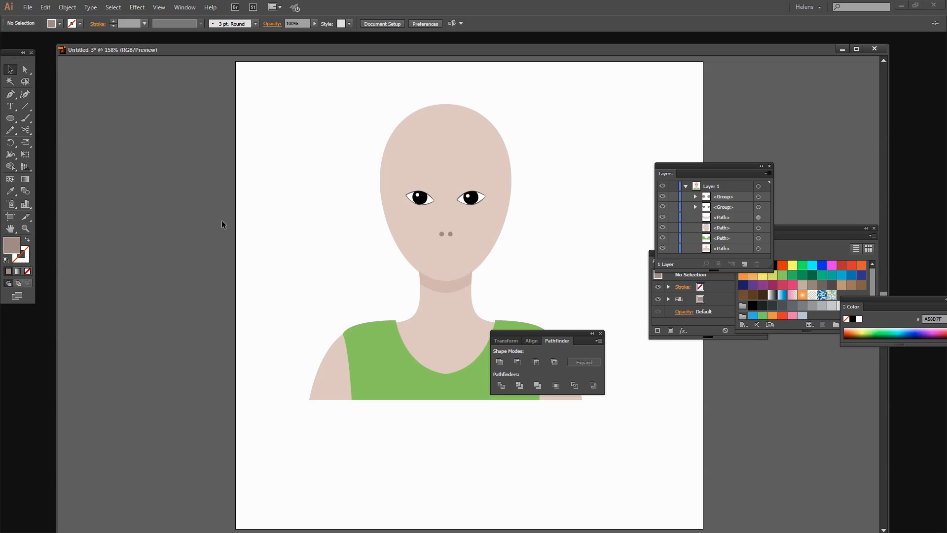
- Set the Pen tool to a pink D830A0 stroke with no fill for drawing in the empty area beside the head
{"action": "left_click", "coordinate": [27, 227]}
{"action": "left_click_drag", "start_coordinate": [249, 200], "coordinate": [379, 317]}
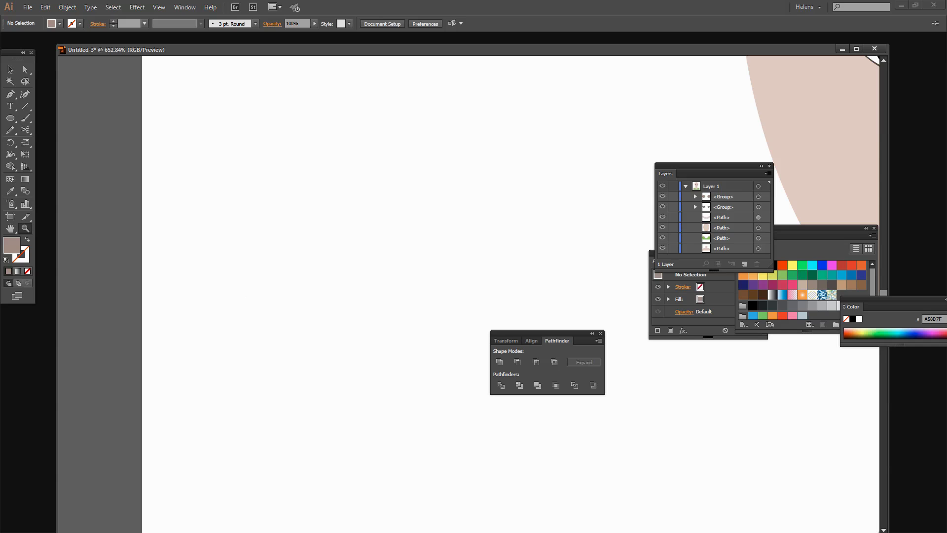
{"action": "left_click", "coordinate": [10, 94]}
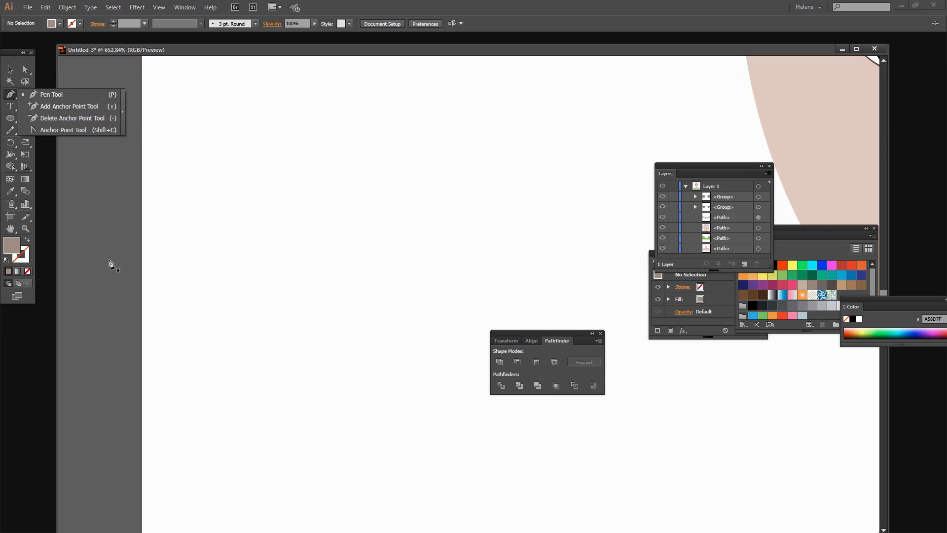
{"action": "double_click", "coordinate": [12, 247]}
{"action": "left_click", "coordinate": [197, 178]}
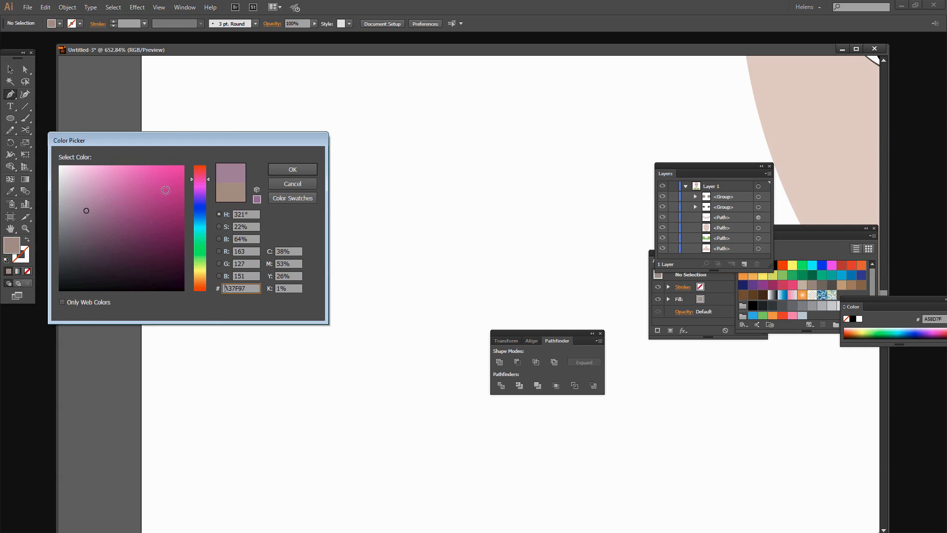
{"action": "left_click", "coordinate": [156, 184]}
{"action": "left_click", "coordinate": [287, 167]}
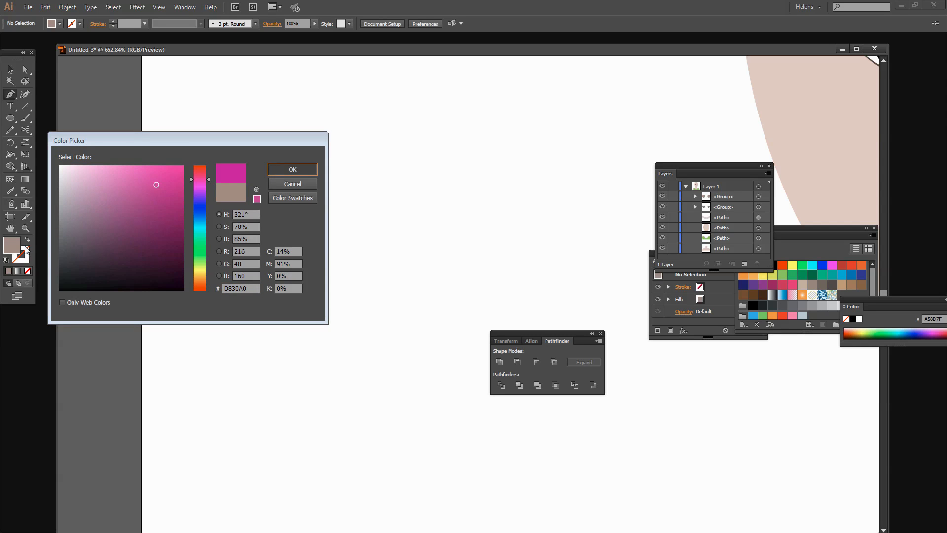
{"action": "left_click", "coordinate": [27, 240]}
{"action": "left_click", "coordinate": [24, 260]}
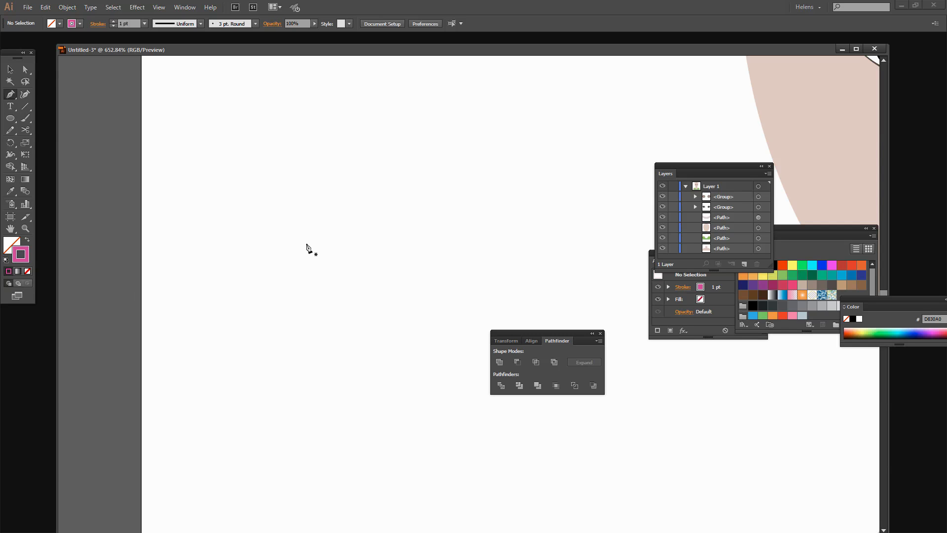
- Draw the left half of the lips as an open curved path about 22 px wide and 18 px high, and shift it slightly left
{"action": "left_click_drag", "start_coordinate": [303, 232], "coordinate": [293, 214]}
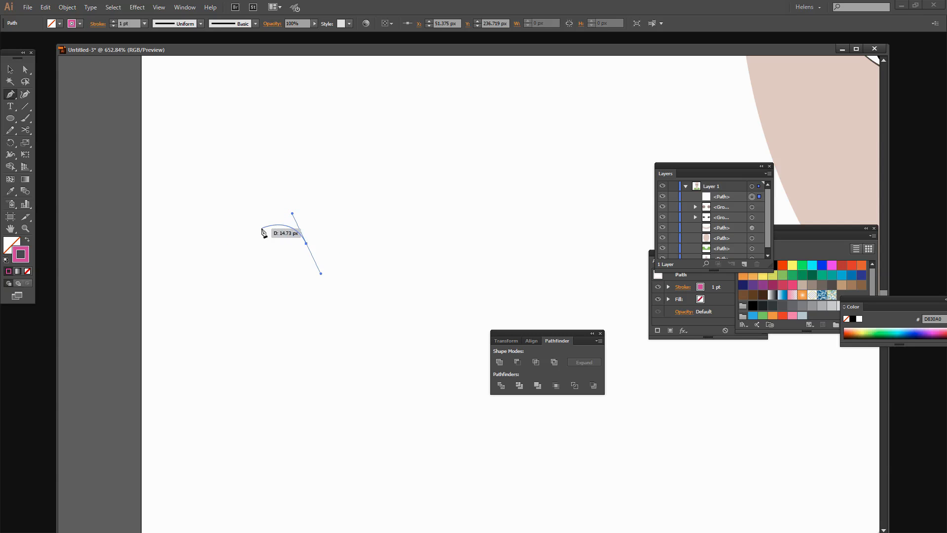
{"action": "left_click_drag", "start_coordinate": [271, 234], "coordinate": [263, 241]}
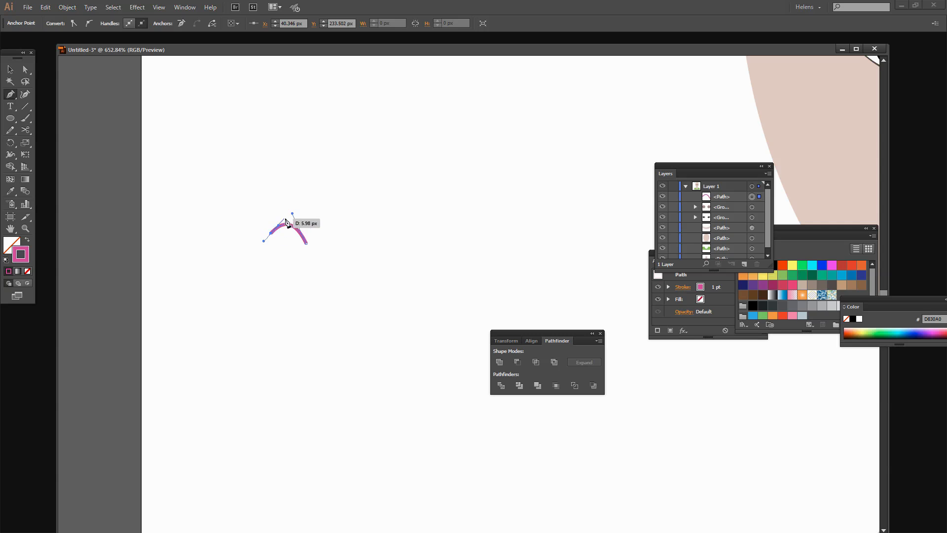
{"action": "left_click", "coordinate": [236, 250]}
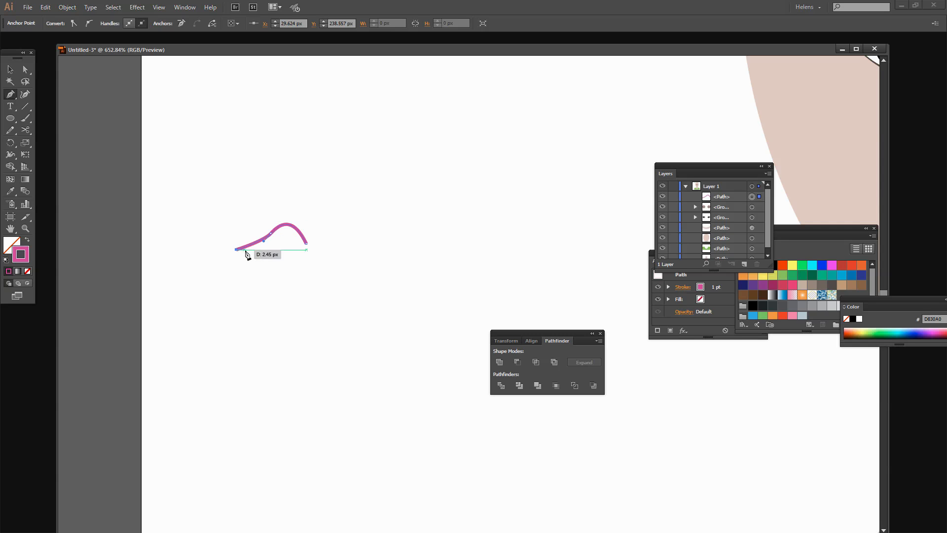
{"action": "left_click", "coordinate": [305, 283]}
{"action": "left_click_drag", "start_coordinate": [305, 283], "coordinate": [328, 279]}
{"action": "left_click", "coordinate": [307, 314], "text": "ctrl"}
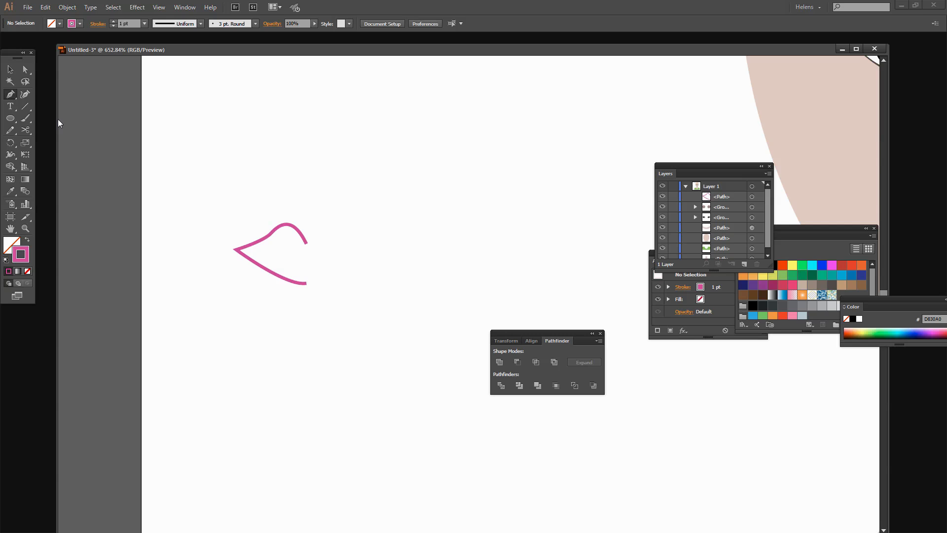
{"action": "left_click", "coordinate": [10, 70]}
{"action": "left_click_drag", "start_coordinate": [249, 246], "coordinate": [207, 254]}
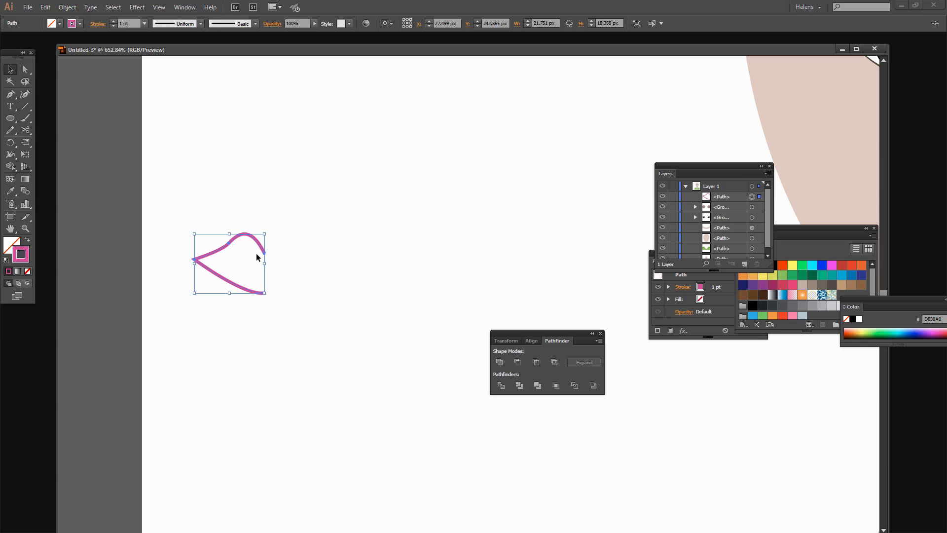
- Reflect a copy of the lip half across the vertical axis and place it against the original's open side, aligned by vertical centres
{"action": "left_click", "coordinate": [67, 7]}
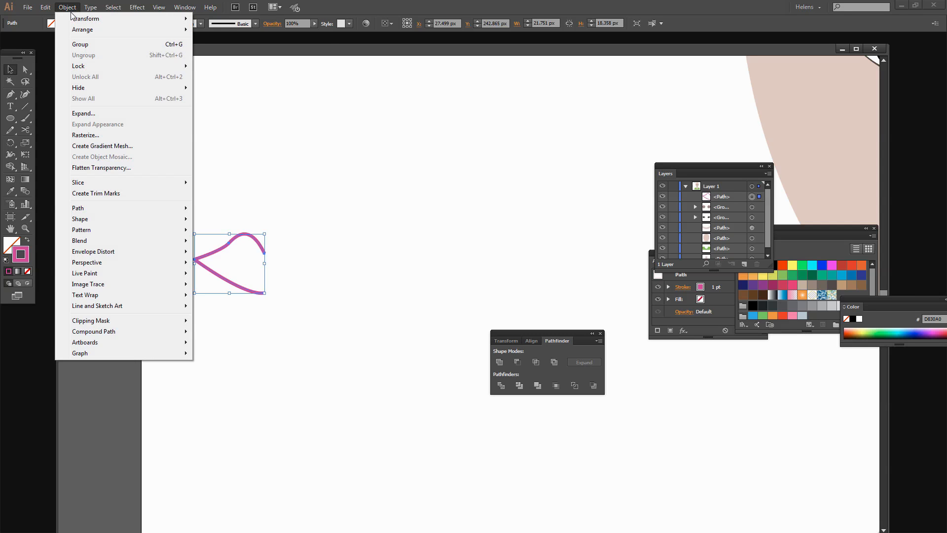
{"action": "mouse_move", "coordinate": [78, 20]}
{"action": "left_click", "coordinate": [219, 56]}
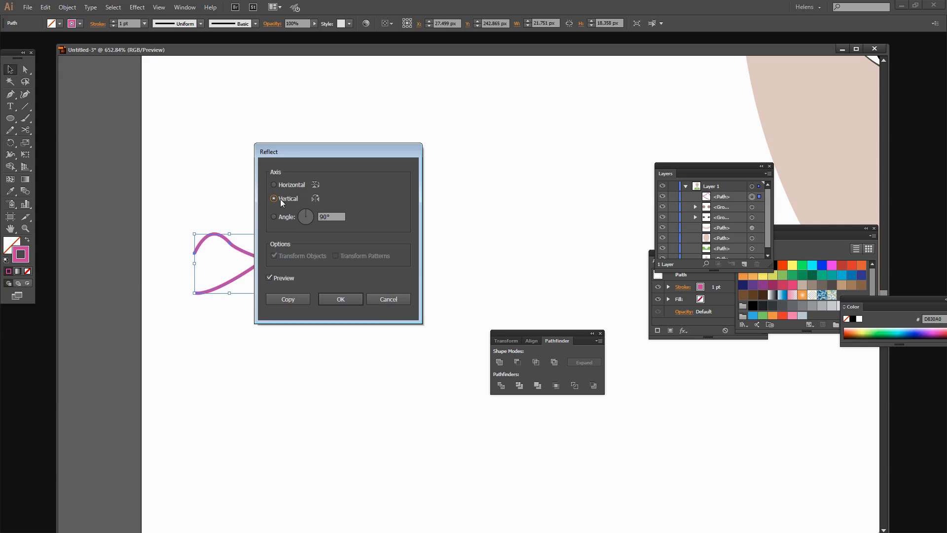
{"action": "left_click", "coordinate": [284, 298]}
{"action": "left_click_drag", "start_coordinate": [249, 272], "coordinate": [317, 274]}
{"action": "left_click", "coordinate": [332, 339]}
{"action": "left_click_drag", "start_coordinate": [188, 210], "coordinate": [327, 284]}
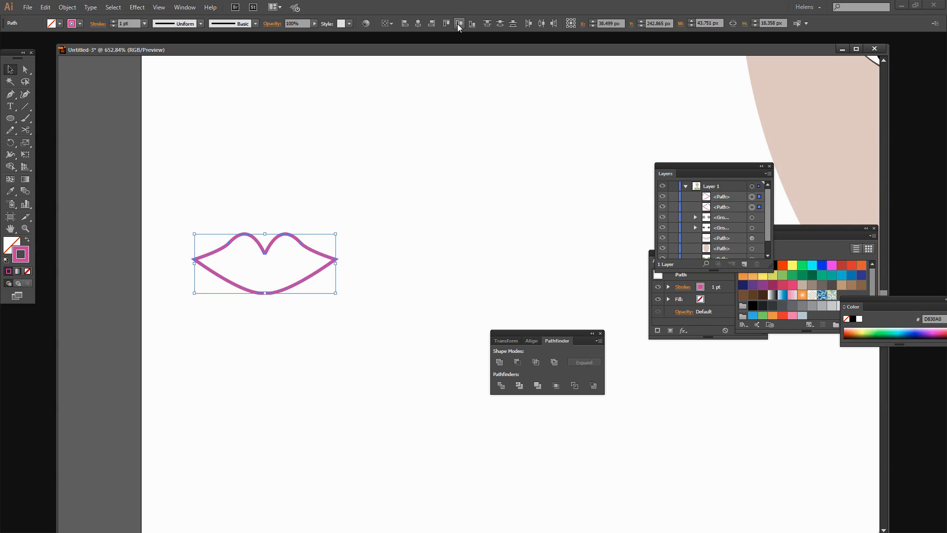
{"action": "left_click", "coordinate": [298, 331]}
- Try moving the right lip half 1 px to the left
{"action": "left_click", "coordinate": [290, 286]}
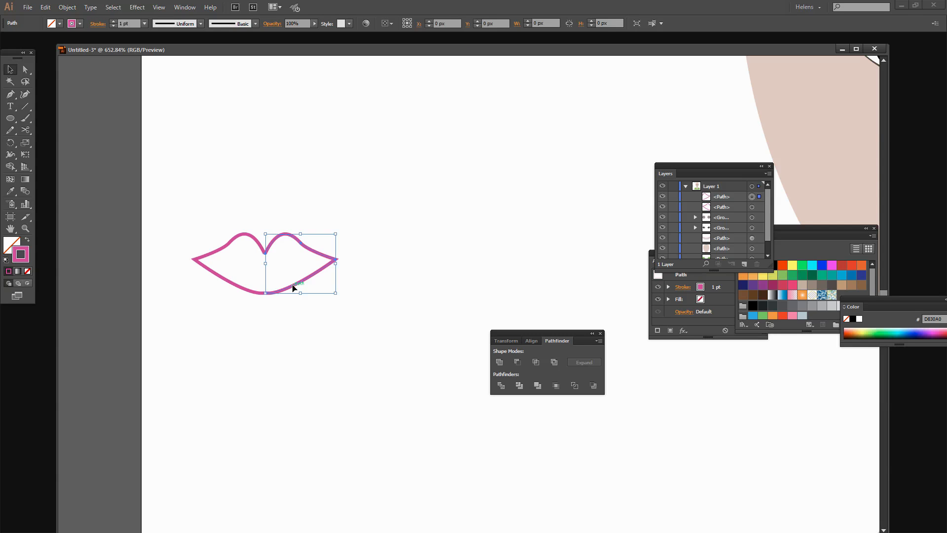
{"action": "key", "text": "Left"}
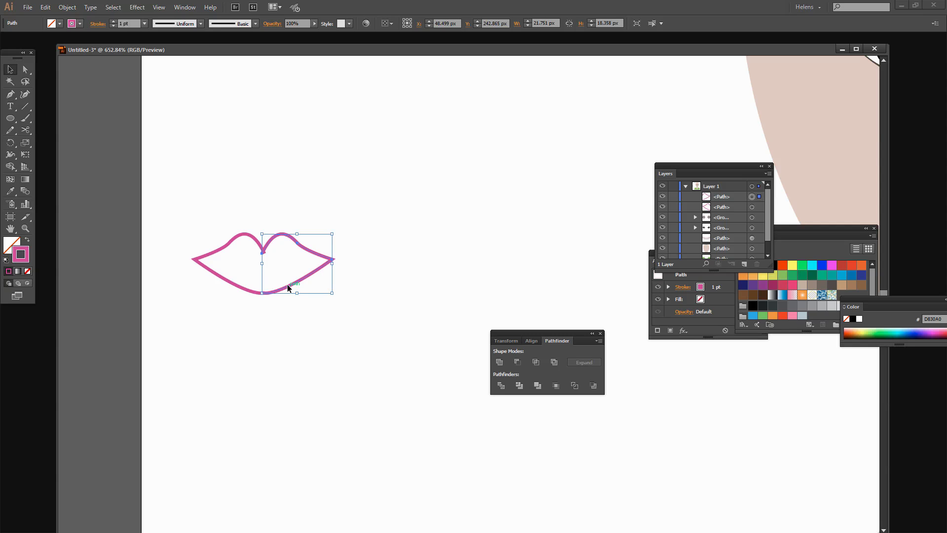
{"action": "left_click_drag", "start_coordinate": [287, 285], "coordinate": [292, 289]}
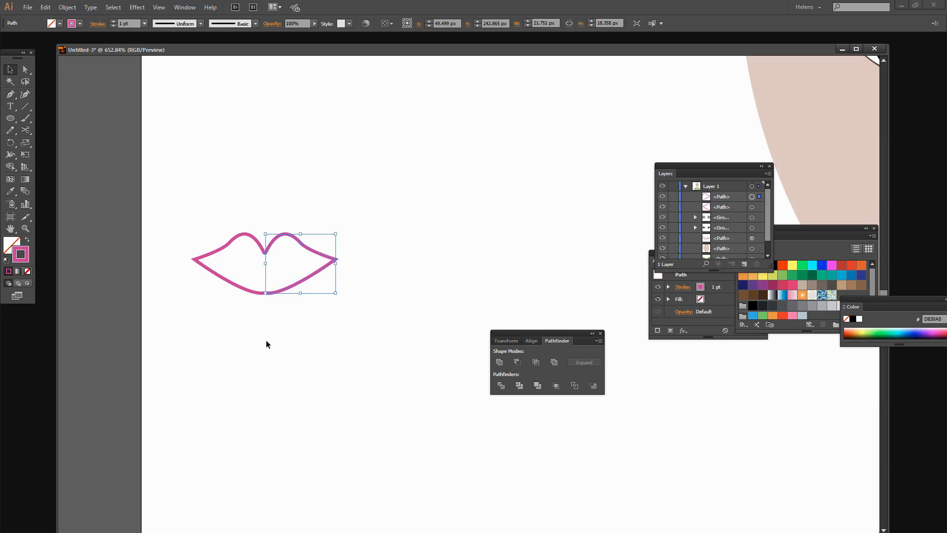
{"action": "left_click", "coordinate": [266, 339]}
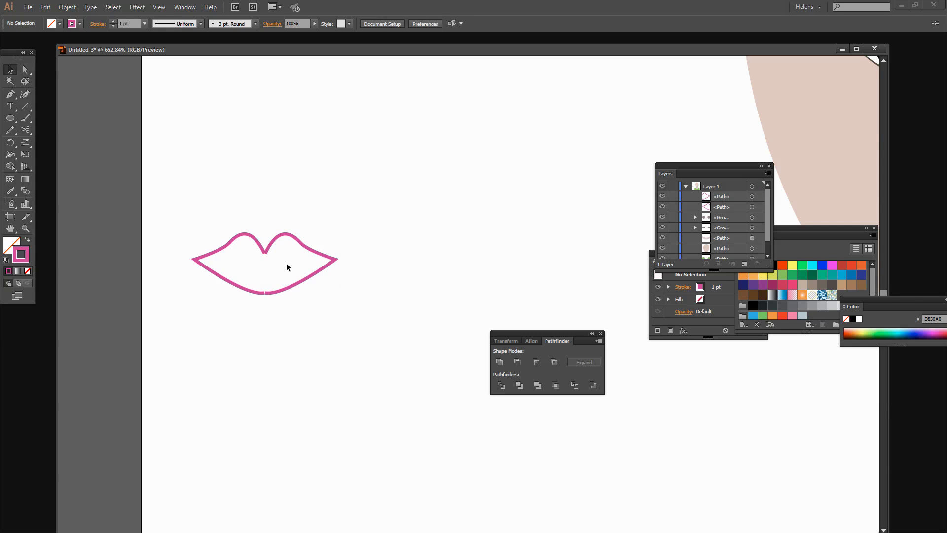
- Join the two lip halves at their upper inner end points
{"action": "left_click", "coordinate": [25, 69]}
{"action": "left_click_drag", "start_coordinate": [281, 258], "coordinate": [250, 242]}
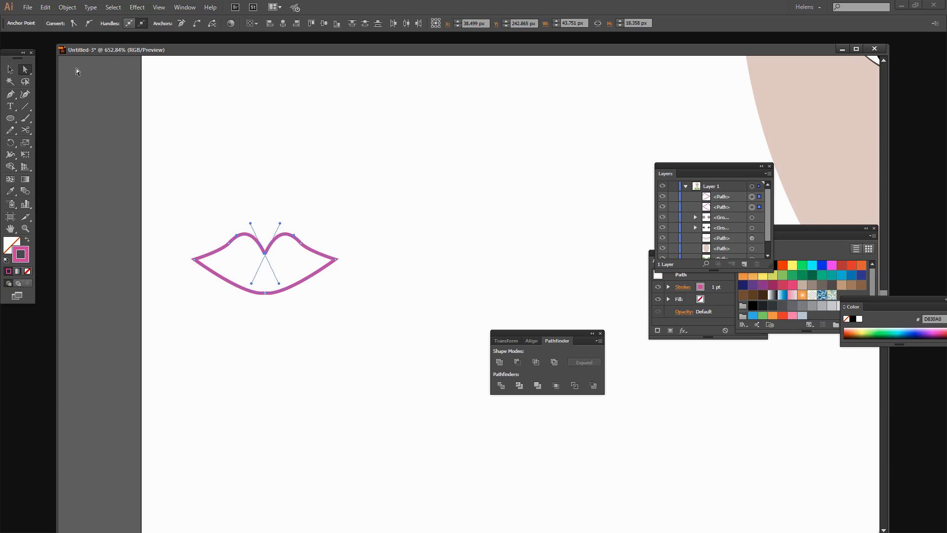
{"action": "left_click", "coordinate": [67, 7]}
{"action": "mouse_move", "coordinate": [95, 211]}
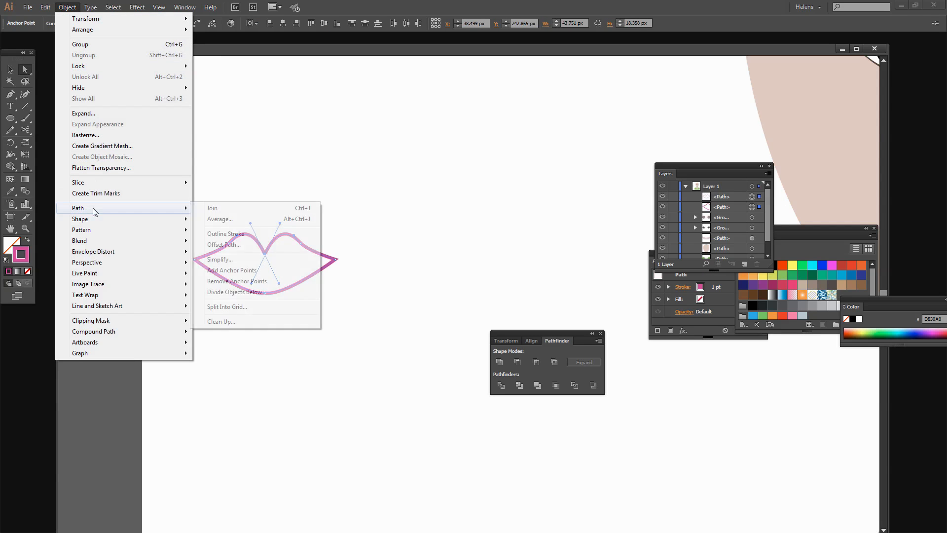
{"action": "left_click", "coordinate": [212, 207]}
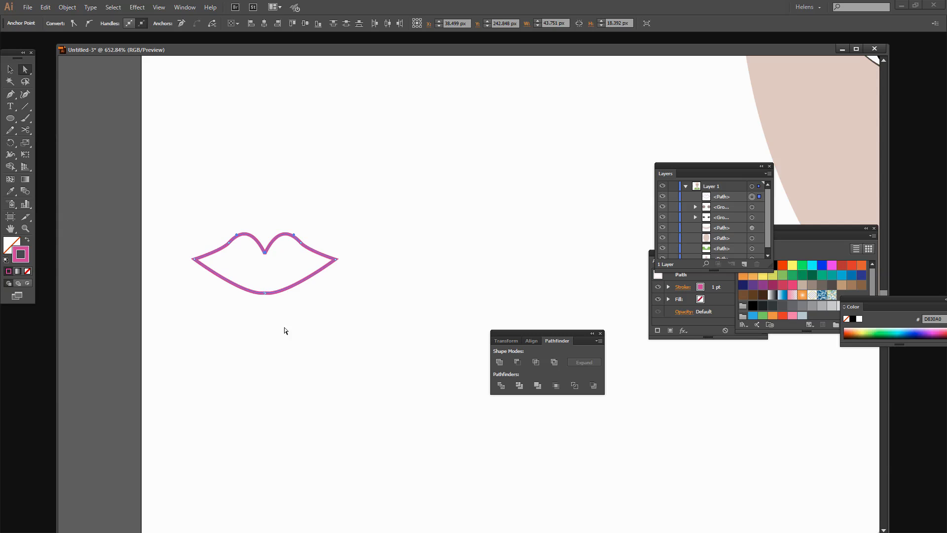
- Join the end points of the lip halves at the bottom centre of the lower lip
{"action": "left_click", "coordinate": [257, 297]}
{"action": "left_click_drag", "start_coordinate": [257, 285], "coordinate": [255, 282]}
{"action": "left_click", "coordinate": [66, 7]}
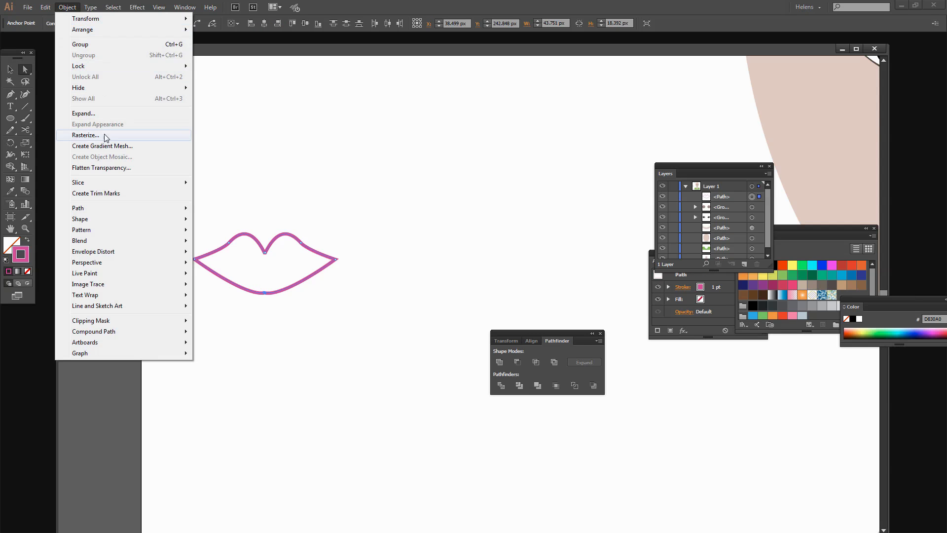
{"action": "mouse_move", "coordinate": [137, 207]}
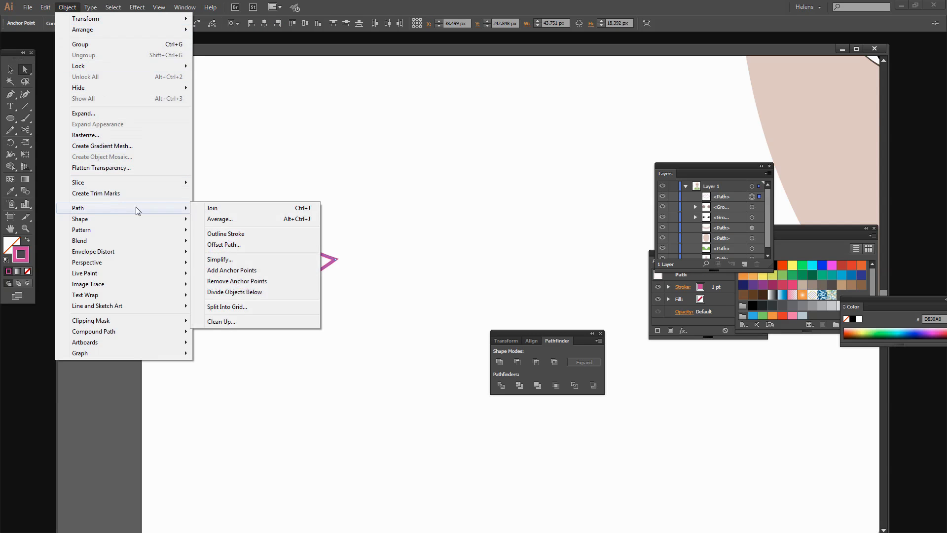
{"action": "left_click", "coordinate": [219, 208]}
{"action": "left_click", "coordinate": [304, 303]}
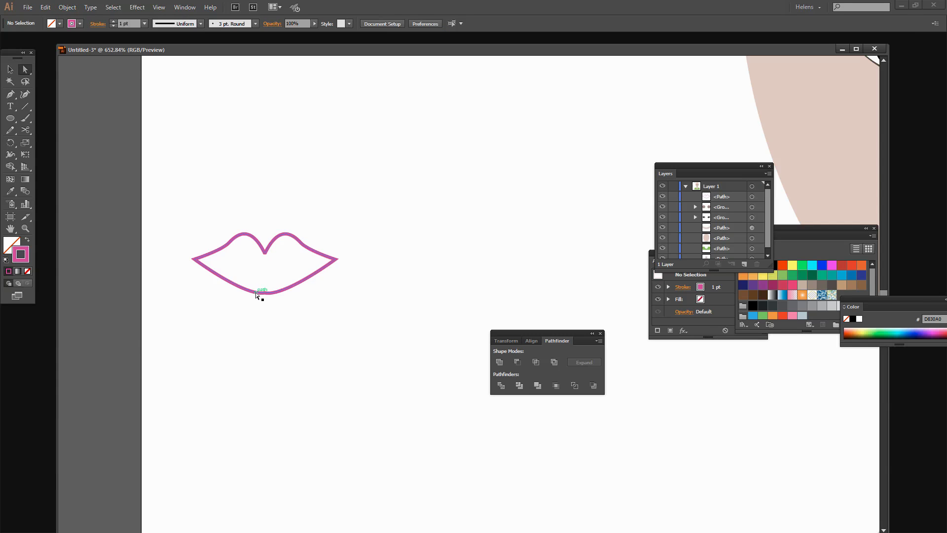
- Average the anchor points at the lower lip's bottom centre along both axes
{"action": "left_click", "coordinate": [256, 292]}
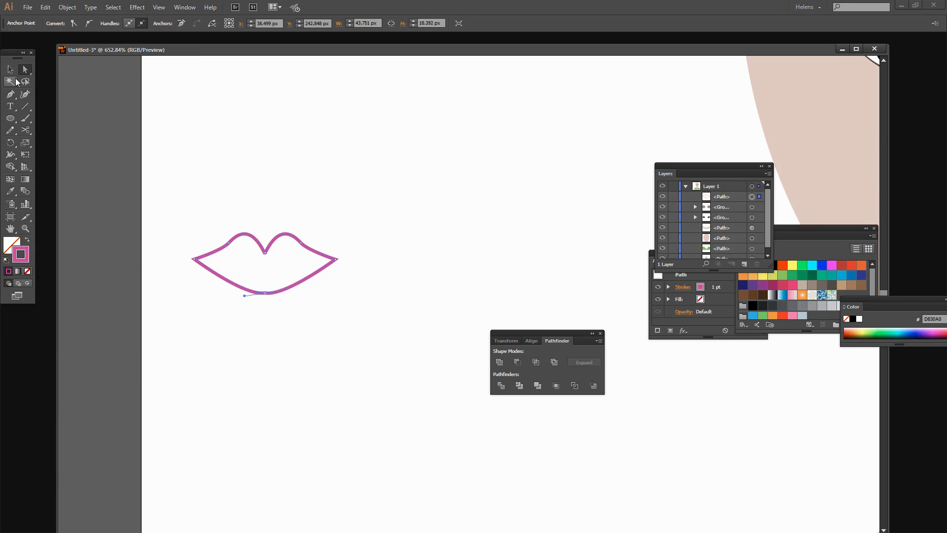
{"action": "left_click", "coordinate": [25, 229]}
{"action": "left_click_drag", "start_coordinate": [279, 300], "coordinate": [237, 287]}
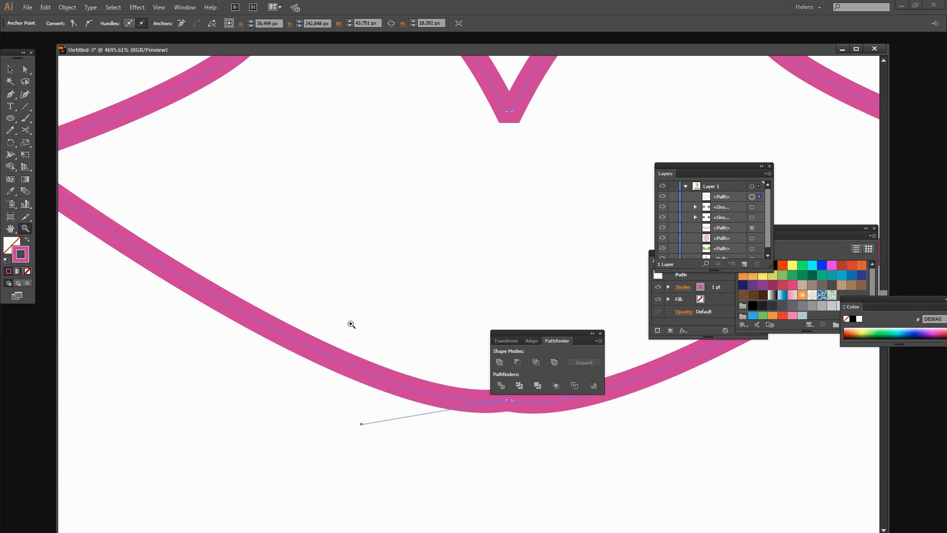
{"action": "left_click_drag", "start_coordinate": [402, 308], "coordinate": [201, 210]}
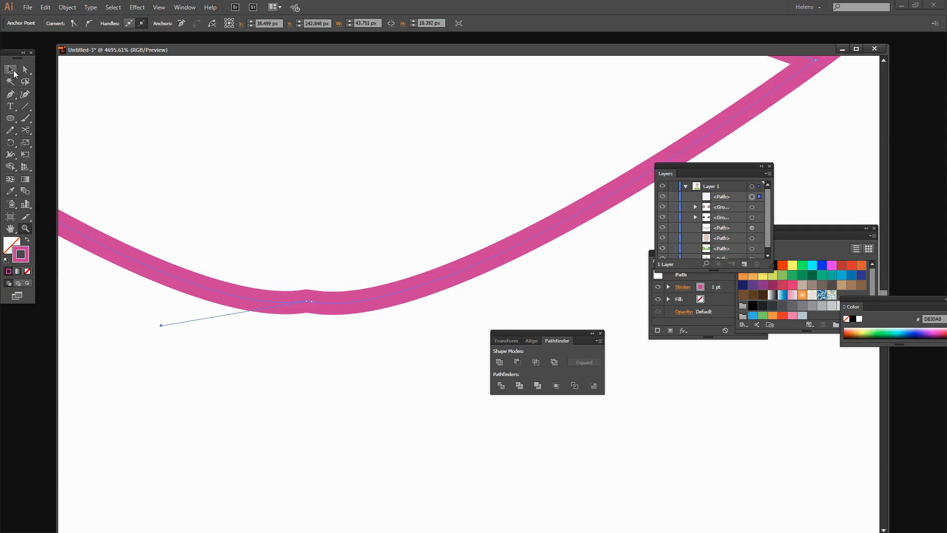
{"action": "left_click", "coordinate": [27, 71]}
{"action": "left_click_drag", "start_coordinate": [271, 261], "coordinate": [306, 321]}
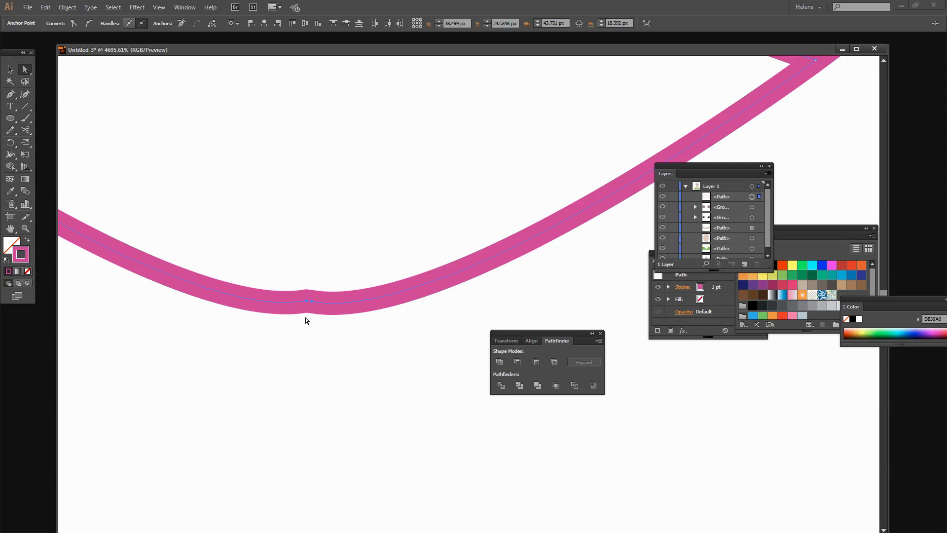
{"action": "left_click", "coordinate": [67, 7]}
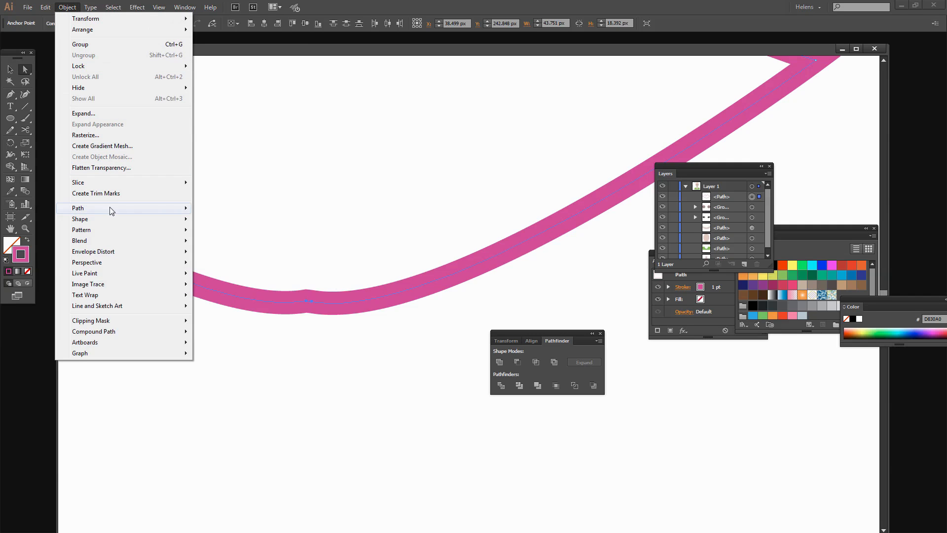
{"action": "mouse_move", "coordinate": [110, 208]}
{"action": "left_click", "coordinate": [218, 220]}
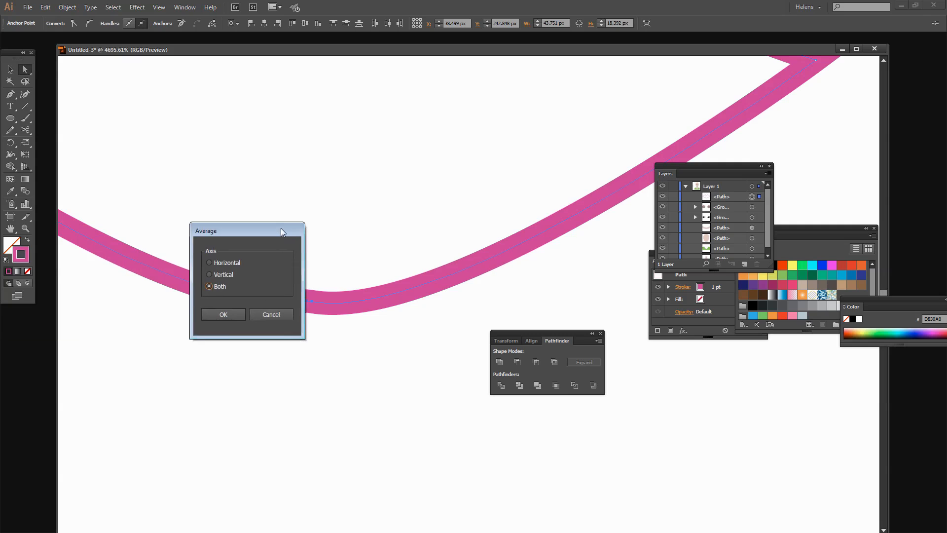
{"action": "left_click_drag", "start_coordinate": [280, 228], "coordinate": [360, 121]}
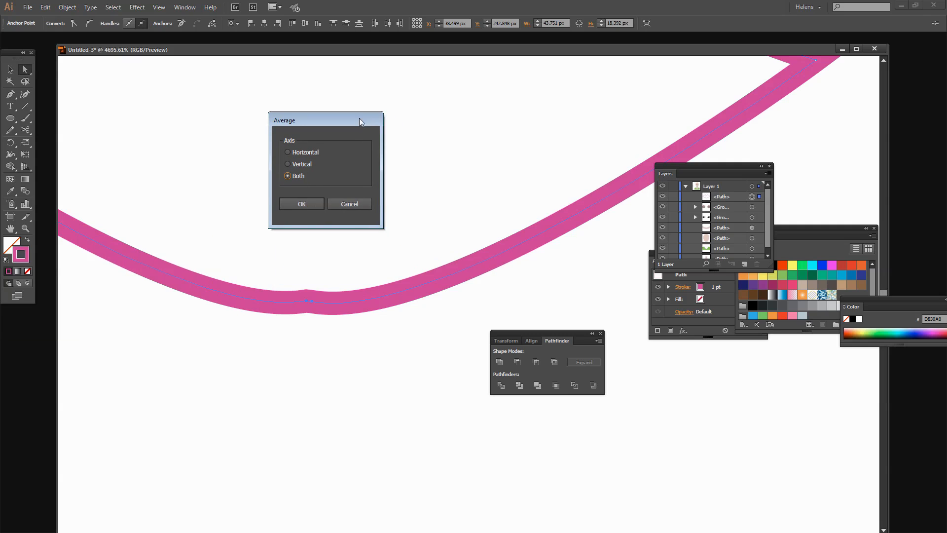
{"action": "left_click", "coordinate": [303, 207]}
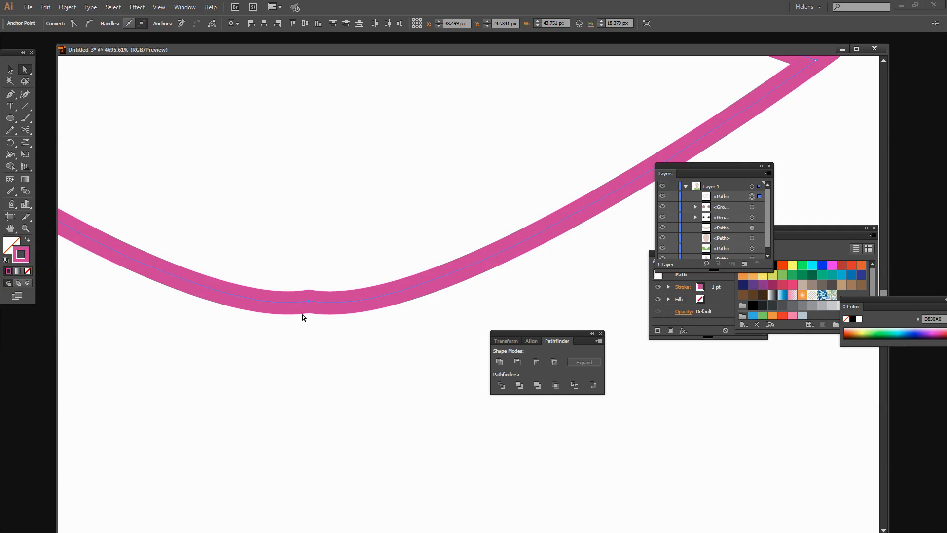
- Swap the lips' stroke and fill so the shape has a solid pink fill and no outline
{"action": "left_click", "coordinate": [10, 95]}
{"action": "key", "text": "z"}
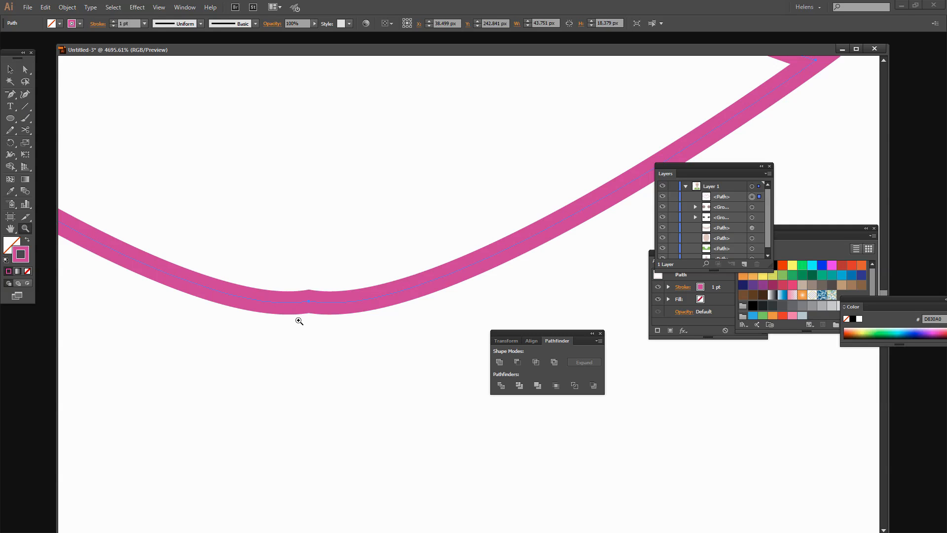
{"action": "left_click", "coordinate": [300, 321], "text": "alt"}
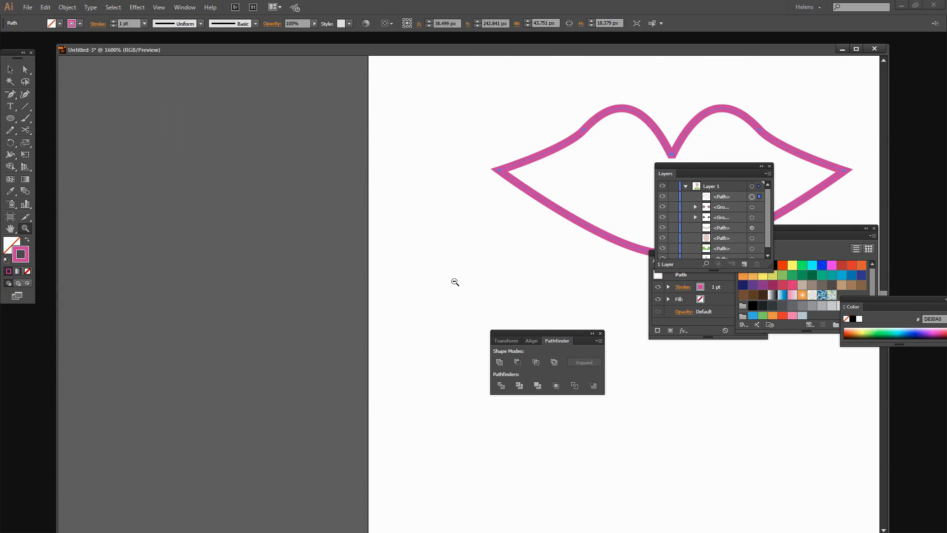
{"action": "left_click_drag", "start_coordinate": [575, 198], "coordinate": [191, 313]}
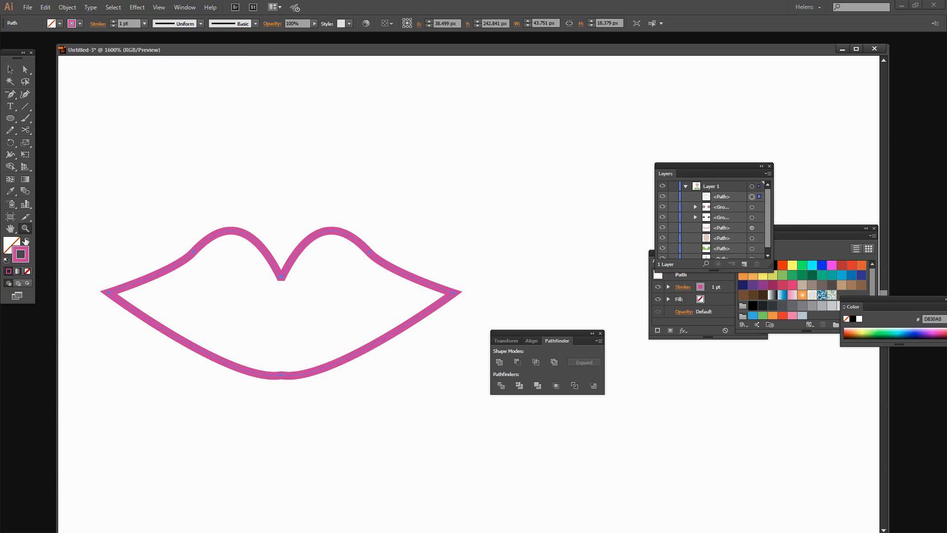
{"action": "left_click", "coordinate": [26, 240]}
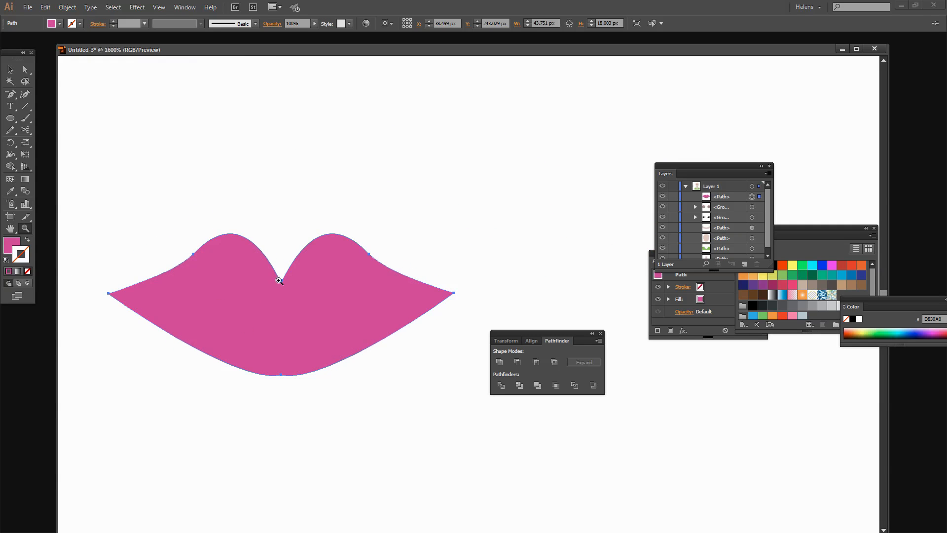
- Move the pink lips onto the face, centred below the nostrils
{"action": "key", "text": "a"}
{"action": "left_click", "coordinate": [198, 244]}
{"action": "left_click", "coordinate": [244, 298]}
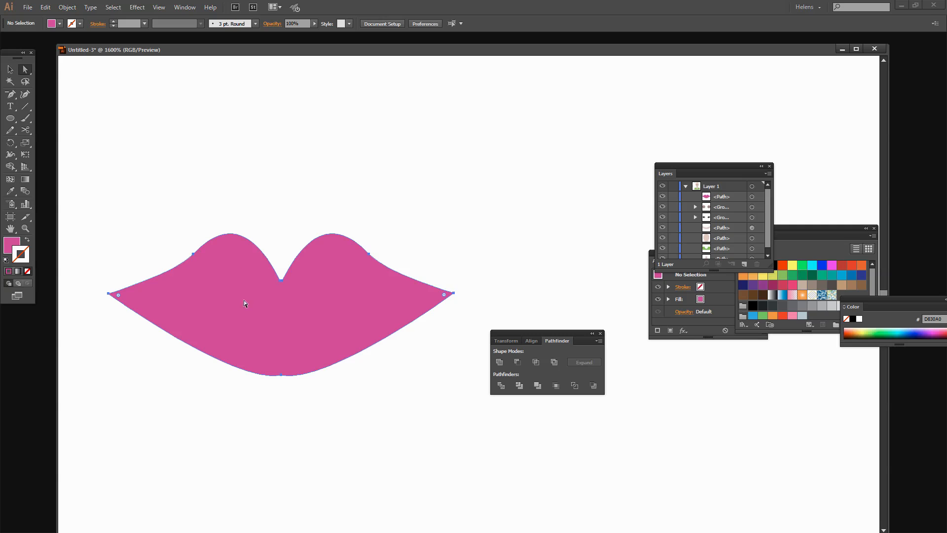
{"action": "left_click", "coordinate": [227, 276]}
{"action": "key", "text": "ctrl+0"}
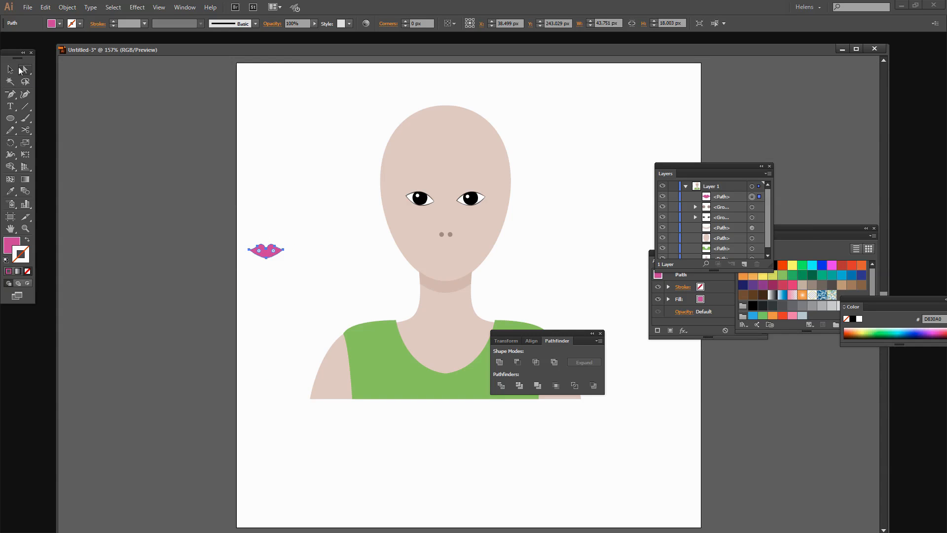
{"action": "key", "text": "v"}
{"action": "left_click_drag", "start_coordinate": [265, 252], "coordinate": [445, 254]}
{"action": "left_click", "coordinate": [355, 274]}
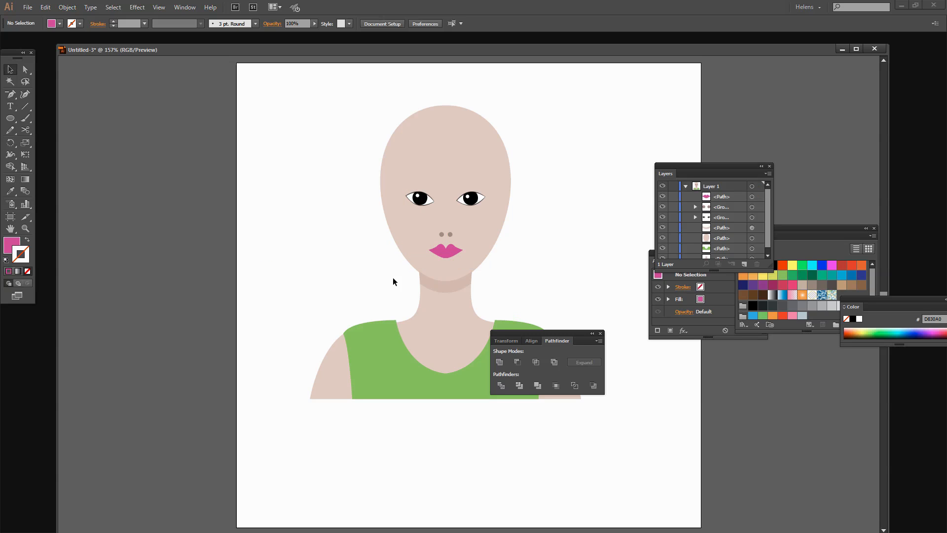
- Make the lips slightly flatter by lowering their upper edge
{"action": "left_click", "coordinate": [442, 252]}
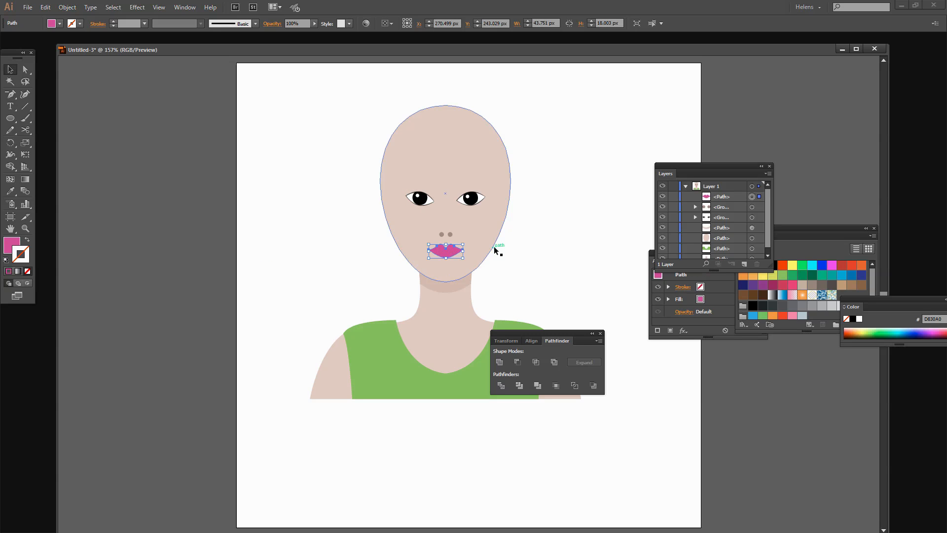
{"action": "left_click", "coordinate": [526, 256]}
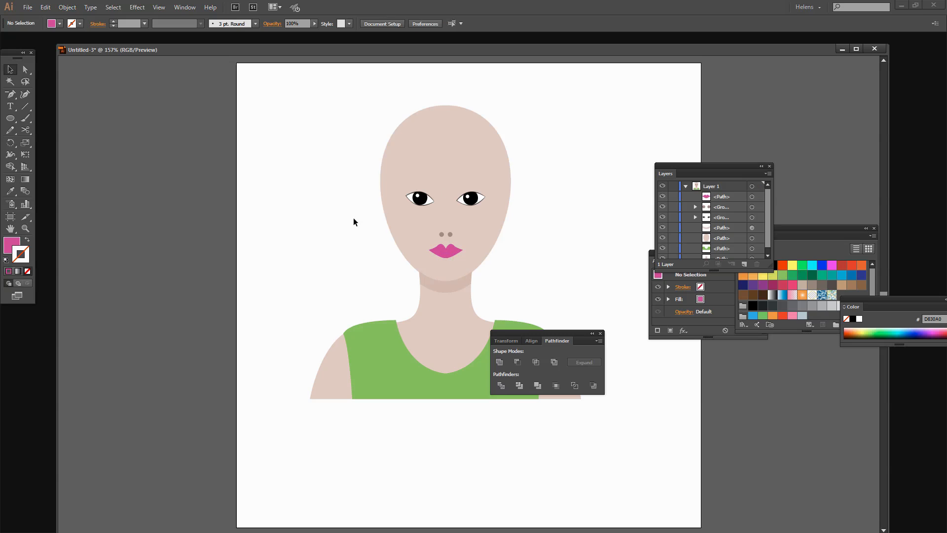
{"action": "left_click", "coordinate": [444, 252]}
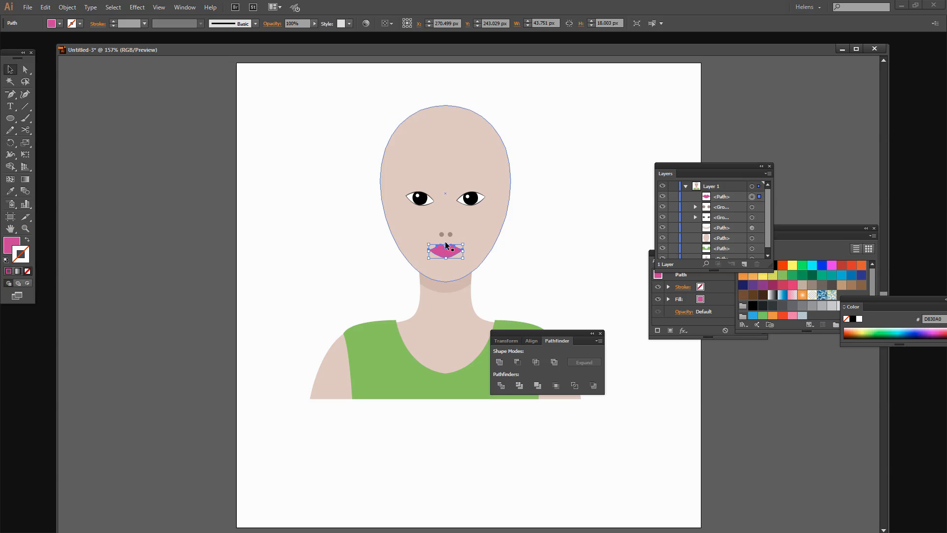
{"action": "left_click_drag", "start_coordinate": [447, 245], "coordinate": [448, 249]}
{"action": "left_click", "coordinate": [476, 244]}
{"action": "left_click", "coordinate": [446, 253]}
{"action": "left_click", "coordinate": [465, 236]}
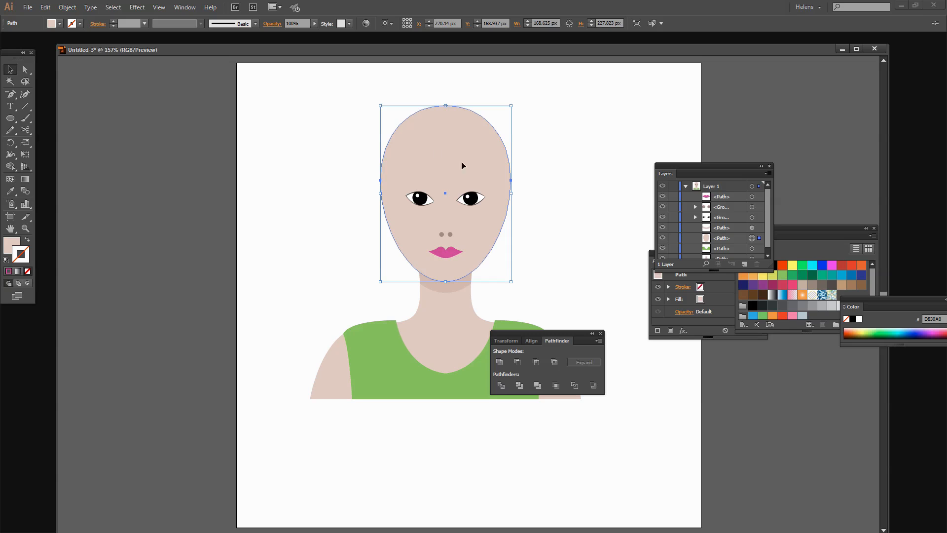
- Draw an open arched eyebrow path about 45 px wide above the left eye with the Pen tool
{"action": "left_click", "coordinate": [25, 229]}
{"action": "left_click_drag", "start_coordinate": [369, 168], "coordinate": [535, 234]}
{"action": "left_click_drag", "start_coordinate": [485, 250], "coordinate": [426, 216]}
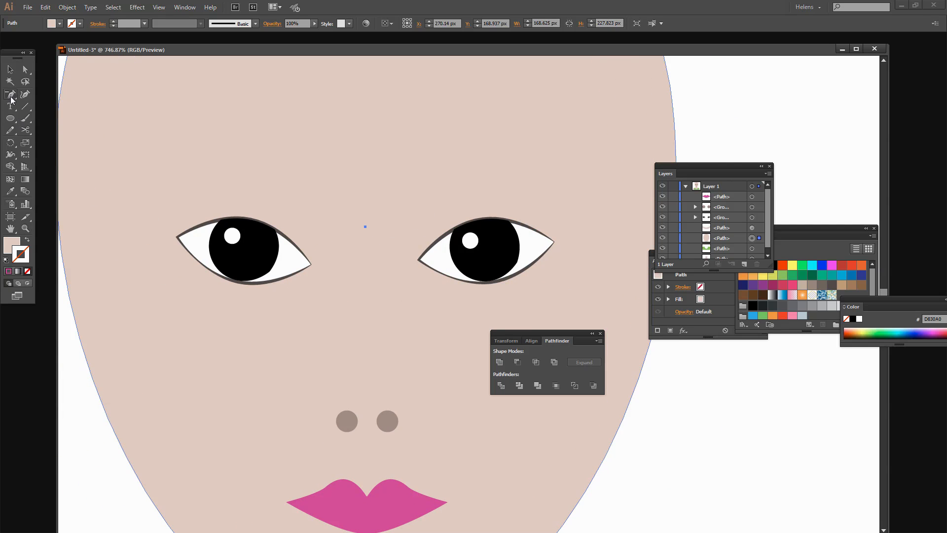
{"action": "left_click_drag", "start_coordinate": [12, 97], "coordinate": [27, 97]}
{"action": "left_click", "coordinate": [45, 96]}
{"action": "left_click_drag", "start_coordinate": [156, 181], "coordinate": [166, 170]}
{"action": "left_click_drag", "start_coordinate": [174, 171], "coordinate": [173, 168]}
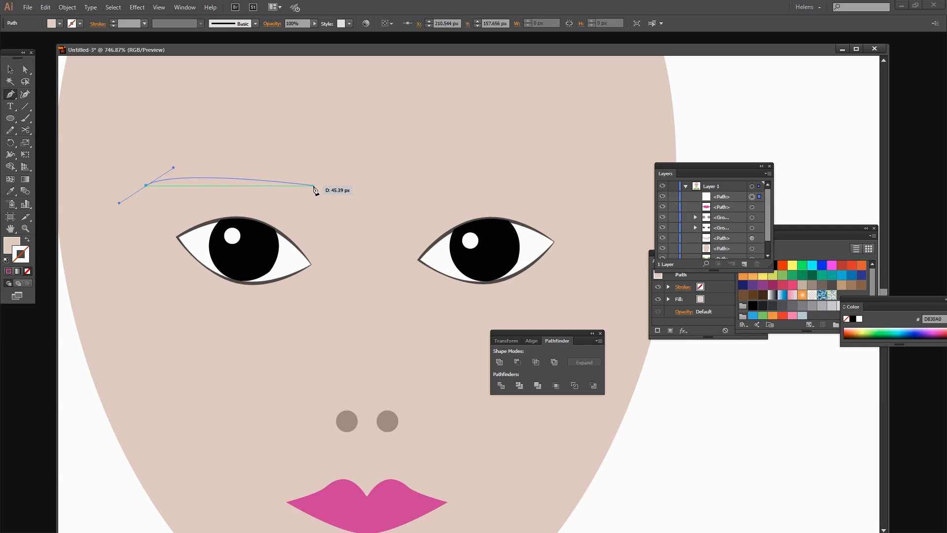
{"action": "left_click_drag", "start_coordinate": [311, 188], "coordinate": [317, 253]}
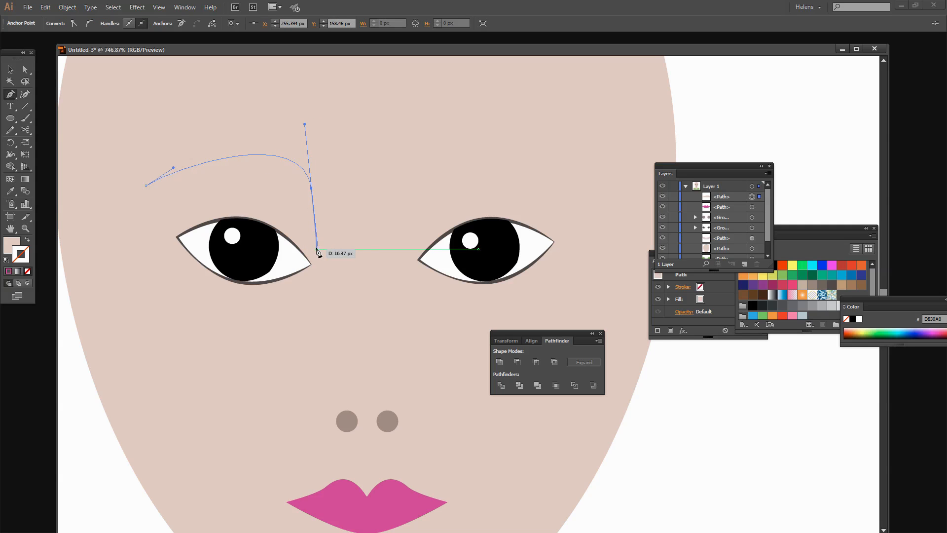
{"action": "left_click", "coordinate": [351, 221], "text": "ctrl"}
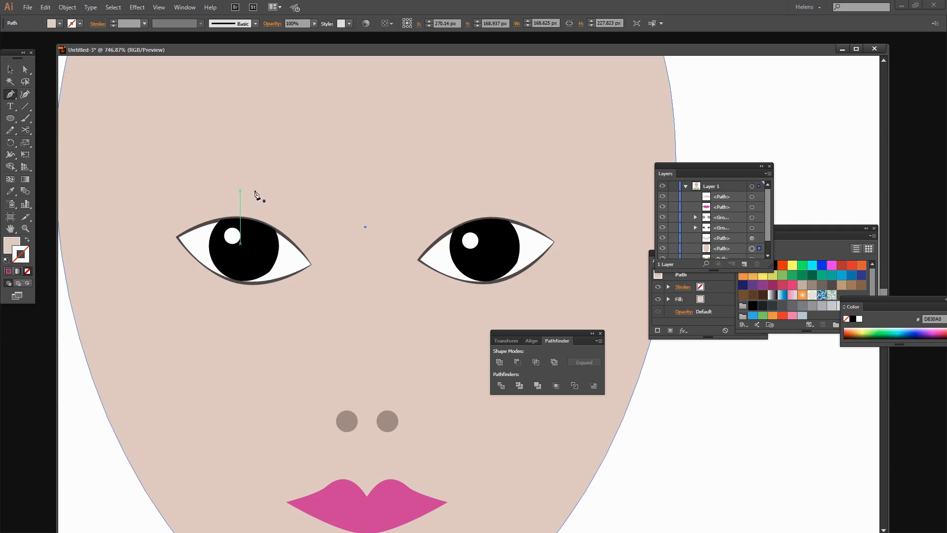
- Remove the eyebrow path's fill and give it a dark brown stroke, R=83 G=71 B=65
{"action": "left_click", "coordinate": [11, 70]}
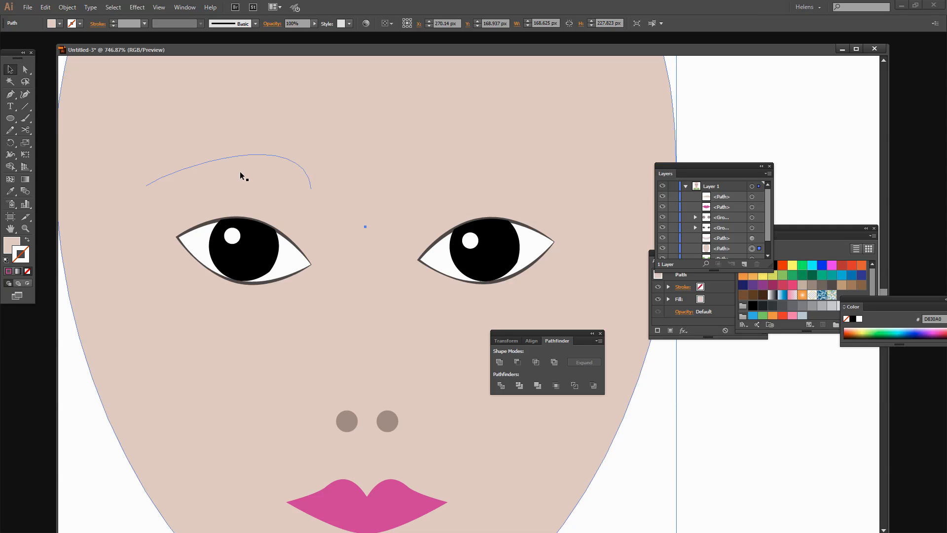
{"action": "left_click", "coordinate": [239, 157]}
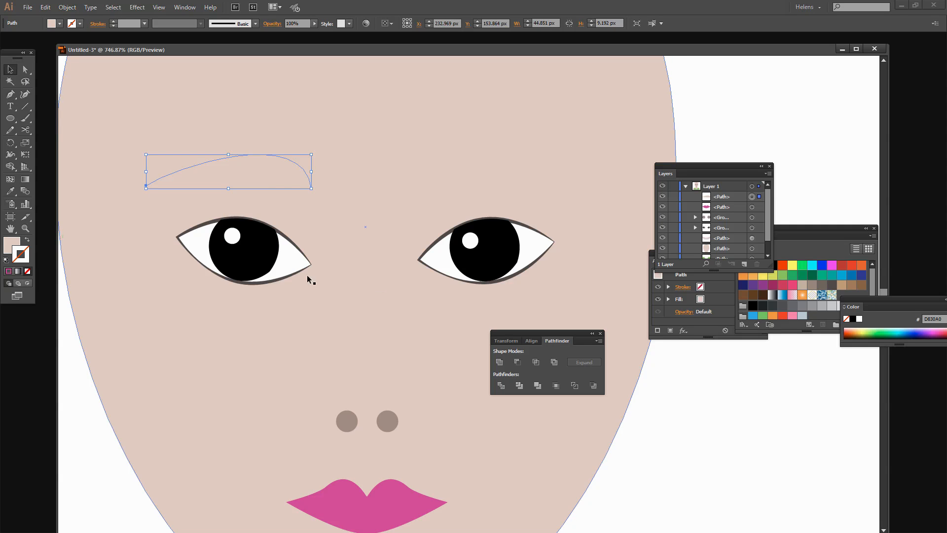
{"action": "left_click", "coordinate": [27, 240]}
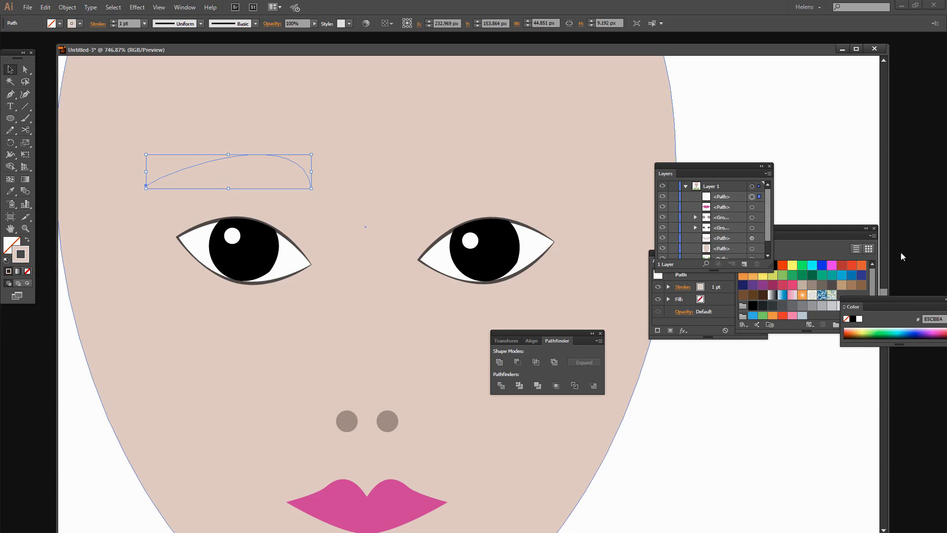
{"action": "left_click", "coordinate": [832, 286]}
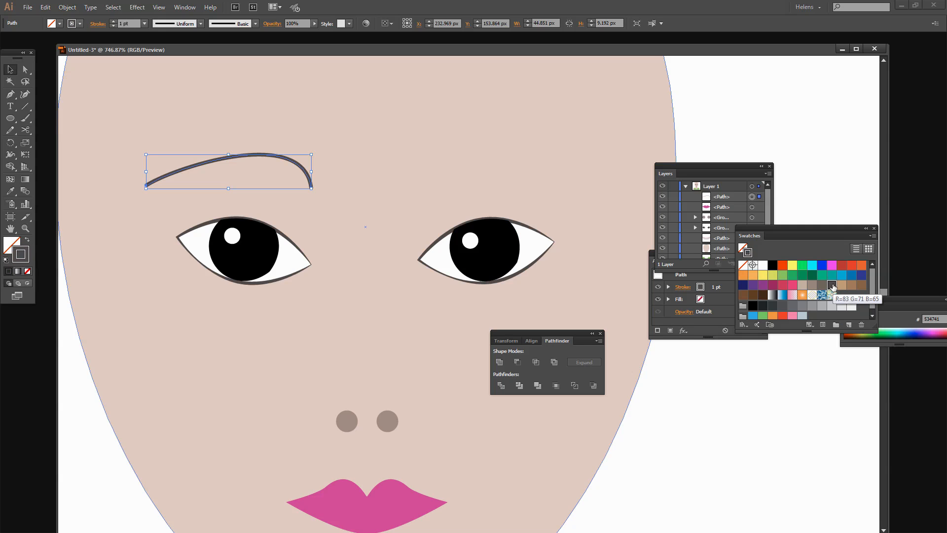
- Apply a variable width profile with tapered ends to the eyebrow stroke and set its weight to 2 pt
{"action": "left_click", "coordinate": [200, 23]}
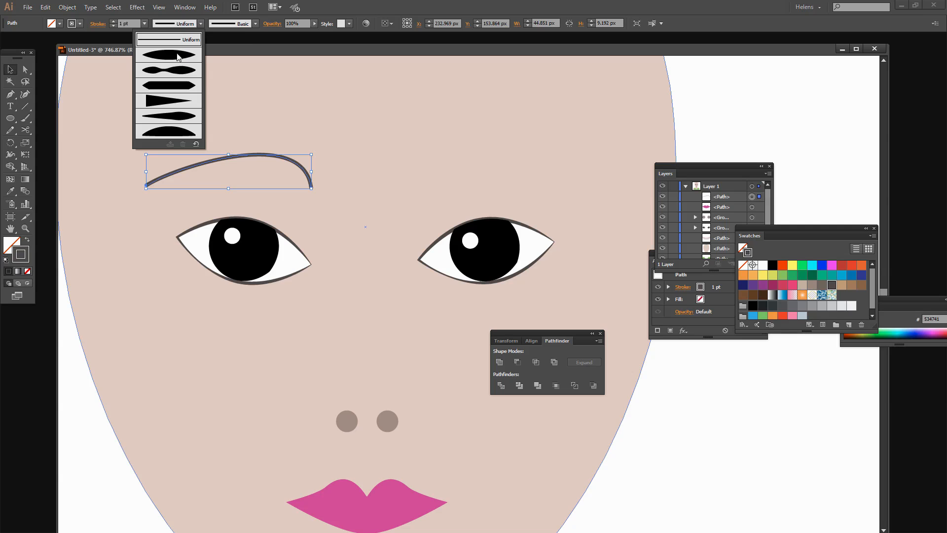
{"action": "left_click", "coordinate": [179, 120]}
{"action": "left_click", "coordinate": [179, 119]}
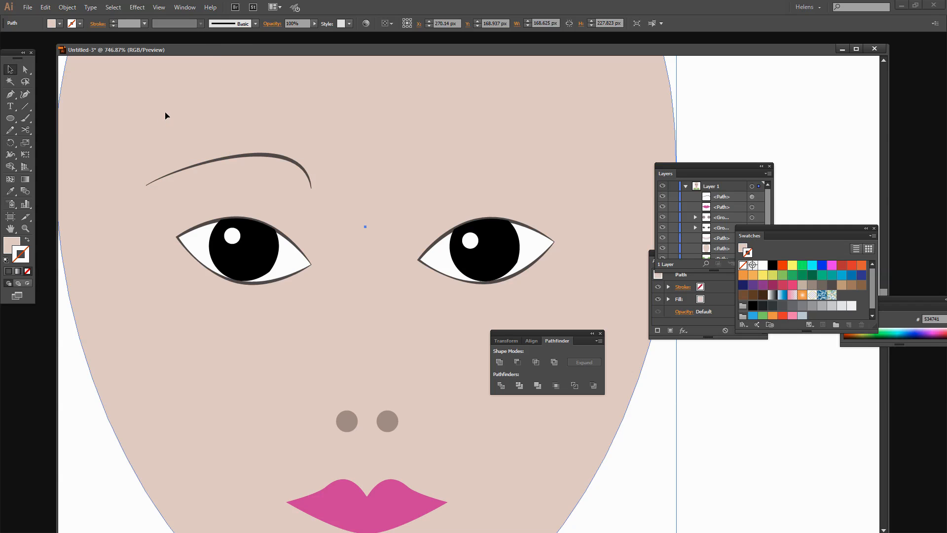
{"action": "left_click", "coordinate": [266, 155]}
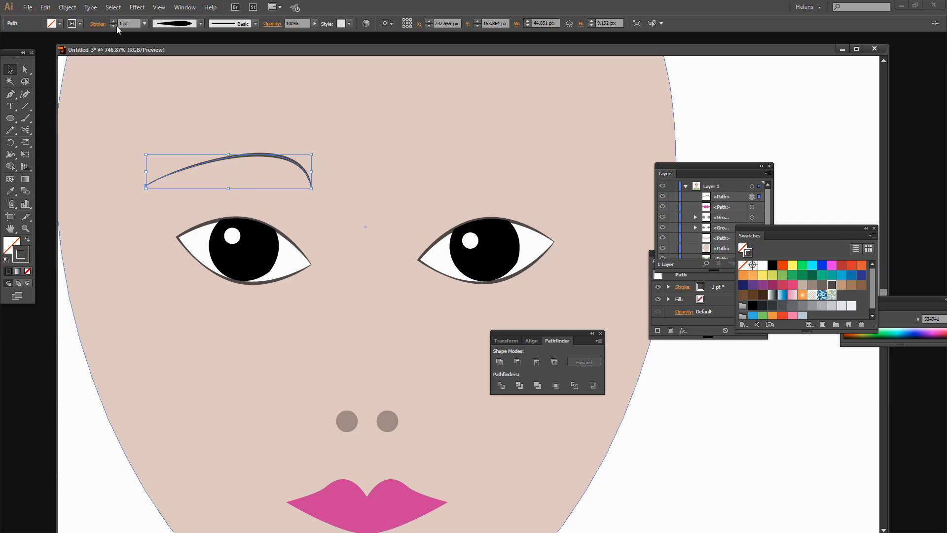
{"action": "left_click", "coordinate": [113, 23]}
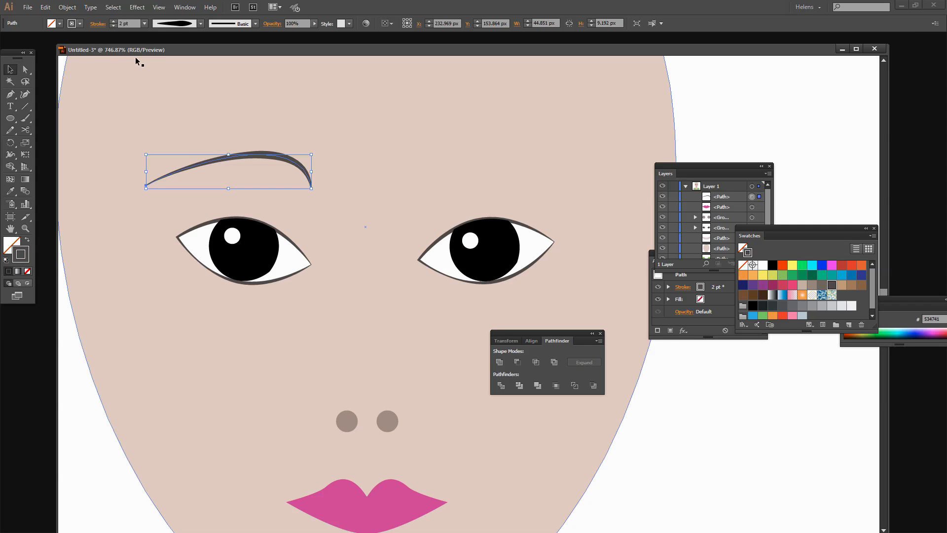
{"action": "left_click", "coordinate": [349, 141]}
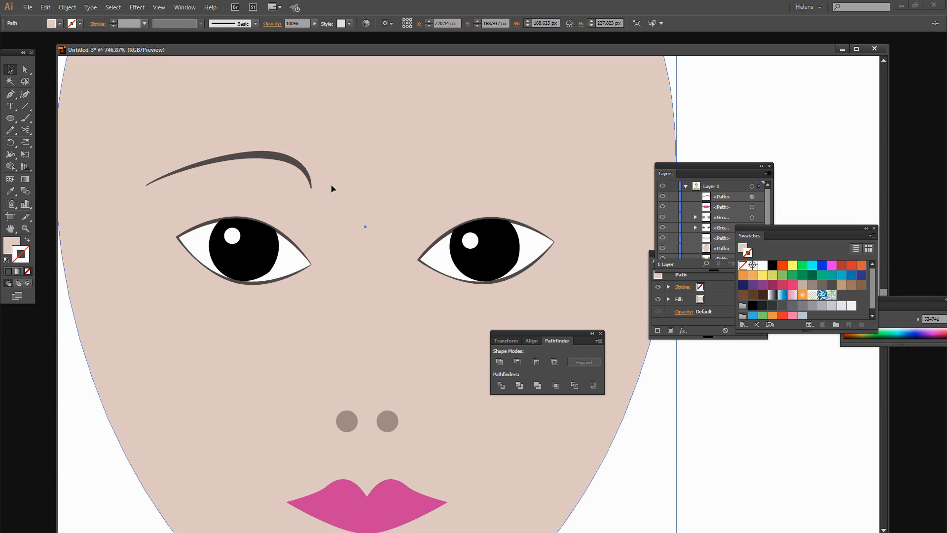
- Resize the eyebrow into a narrower, higher arch and place it closer above the left eye
{"action": "key", "text": "ctrl+0"}
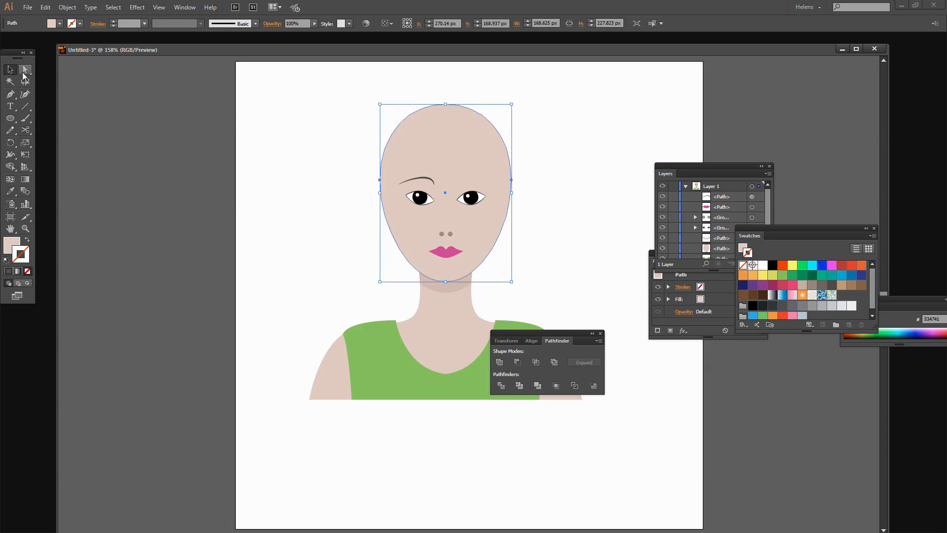
{"action": "left_click", "coordinate": [404, 183]}
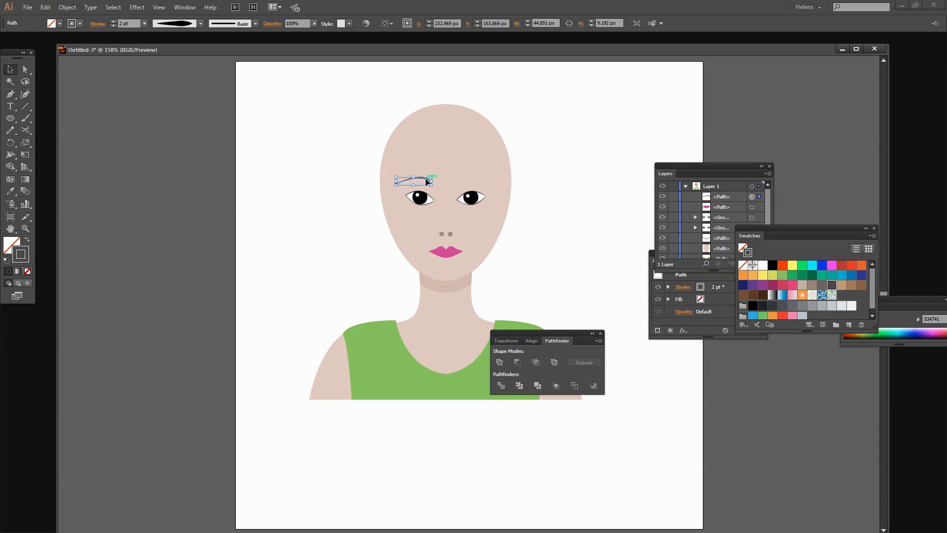
{"action": "left_click_drag", "start_coordinate": [395, 187], "coordinate": [419, 181]}
{"action": "left_click", "coordinate": [338, 182]}
{"action": "key", "text": "ctrl+z"}
{"action": "left_click", "coordinate": [372, 253]}
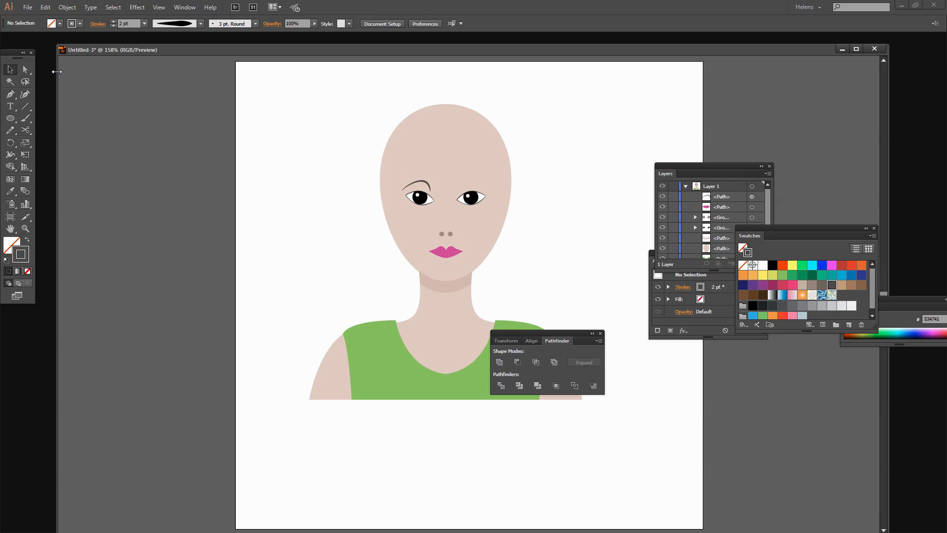
- Move the eyebrow's inner end point towards the nose and slightly up
{"action": "left_click", "coordinate": [25, 119]}
{"action": "left_click", "coordinate": [25, 228]}
{"action": "left_click_drag", "start_coordinate": [385, 159], "coordinate": [469, 223]}
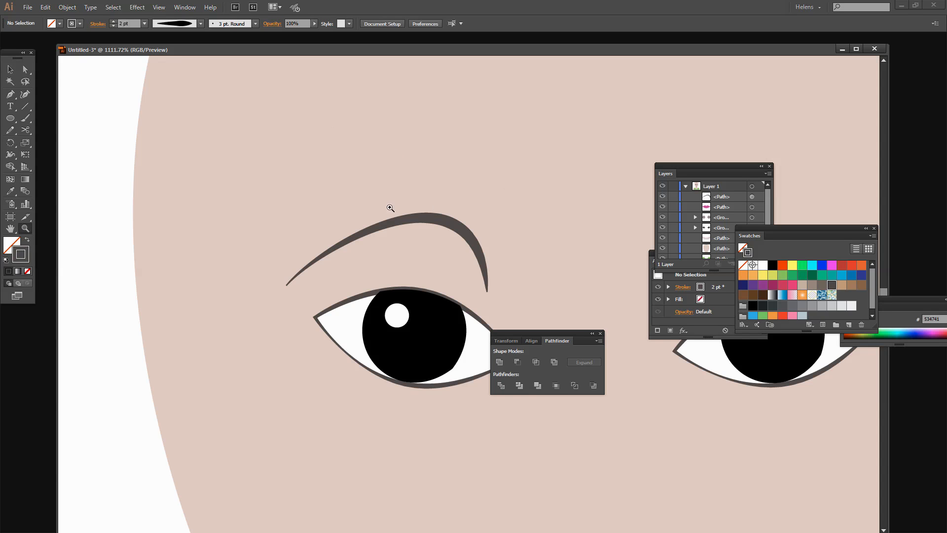
{"action": "left_click", "coordinate": [26, 69]}
{"action": "left_click", "coordinate": [487, 291]}
{"action": "left_click_drag", "start_coordinate": [486, 291], "coordinate": [507, 280]}
{"action": "mouse_move", "coordinate": [502, 142]}
{"action": "left_mouse_down"}
{"action": "mouse_move", "coordinate": [477, 145]}
{"action": "mouse_move", "coordinate": [501, 147]}
{"action": "left_mouse_up"}
{"action": "key", "text": "ctrl+z"}
{"action": "left_click", "coordinate": [504, 268]}
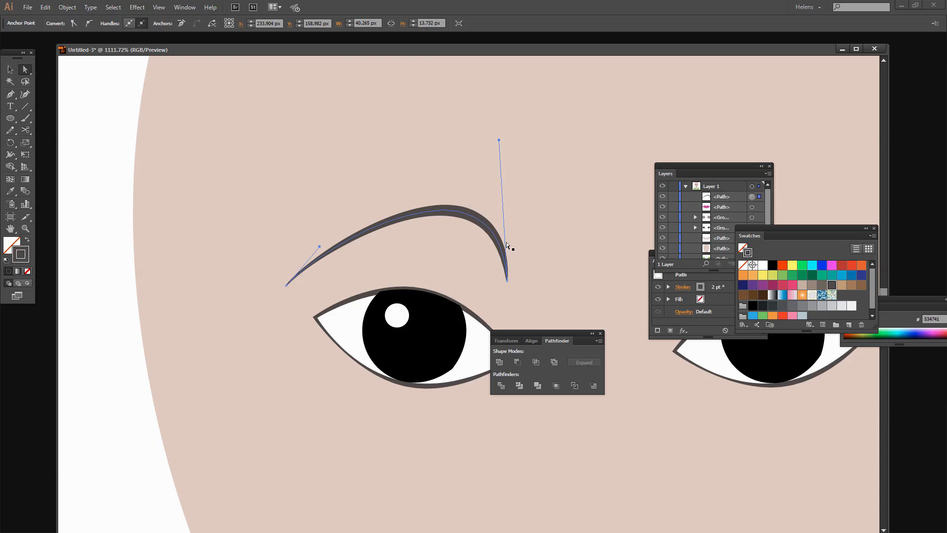
- Flatten the eyebrow's arch by shortening the inner end's direction handle and nudging the end point further towards the nose
{"action": "left_click_drag", "start_coordinate": [500, 142], "coordinate": [479, 178]}
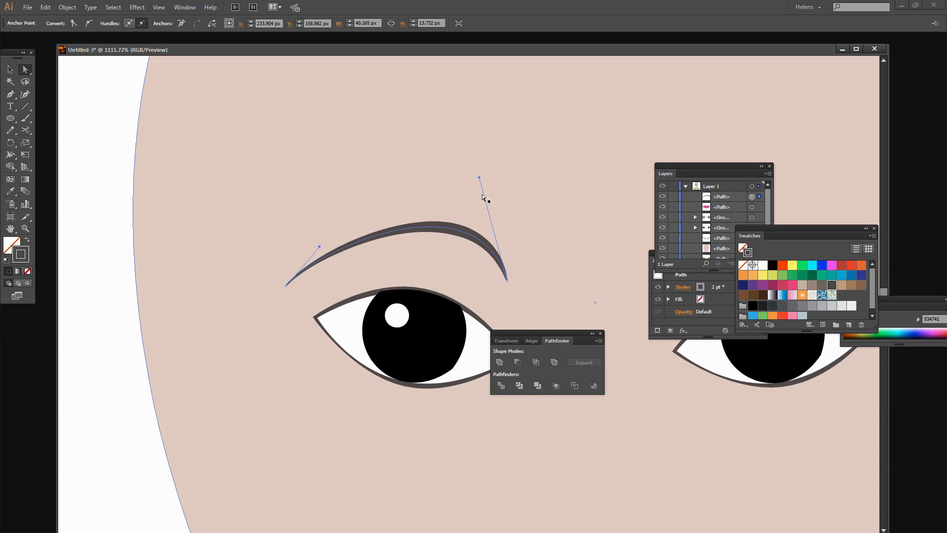
{"action": "left_click", "coordinate": [508, 280]}
{"action": "left_click_drag", "start_coordinate": [508, 281], "coordinate": [514, 276]}
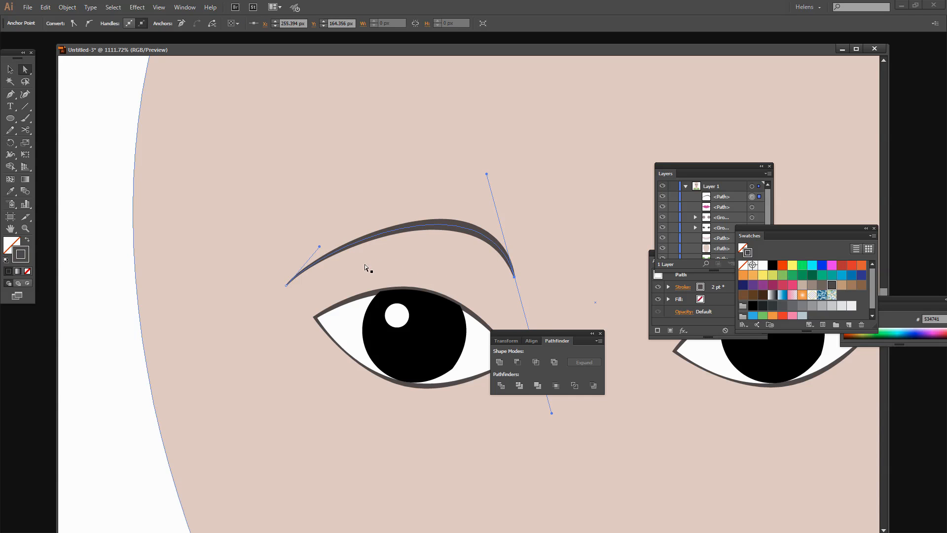
{"action": "left_click_drag", "start_coordinate": [486, 172], "coordinate": [480, 176]}
{"action": "left_click", "coordinate": [511, 271]}
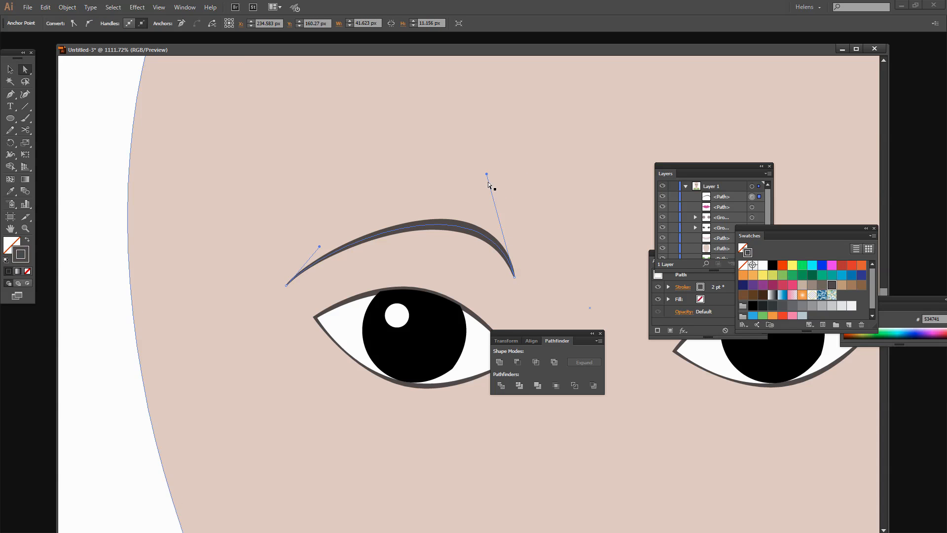
{"action": "left_click_drag", "start_coordinate": [486, 174], "coordinate": [482, 177]}
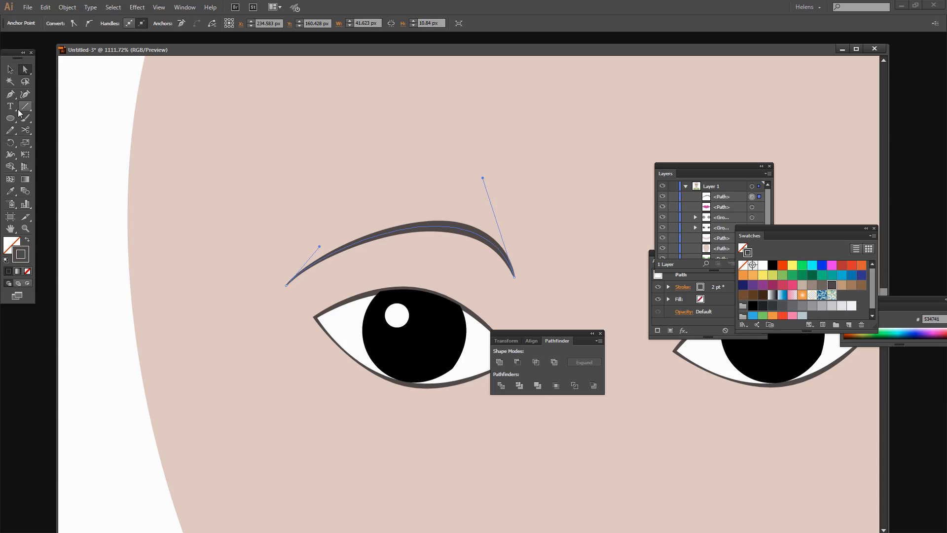
{"action": "left_click", "coordinate": [23, 231]}
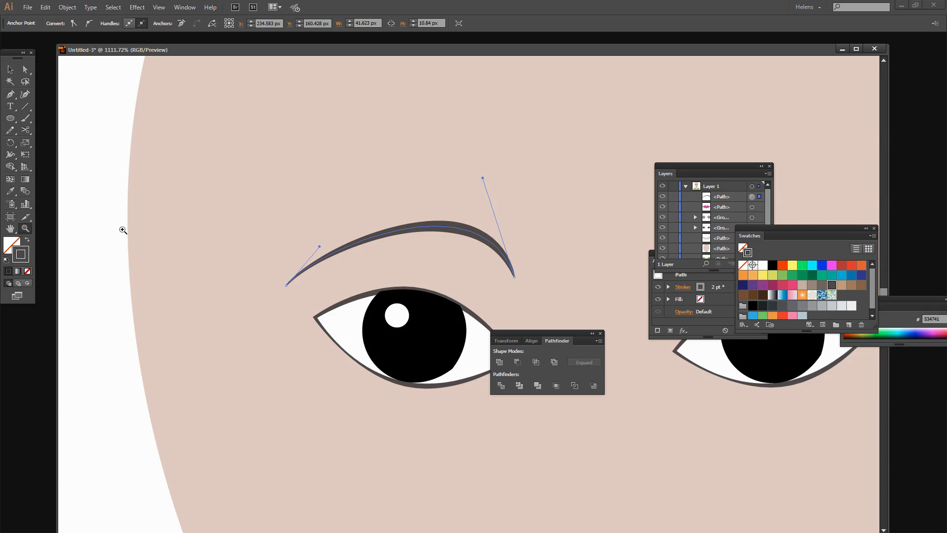
{"action": "key", "text": "ctrl+0"}
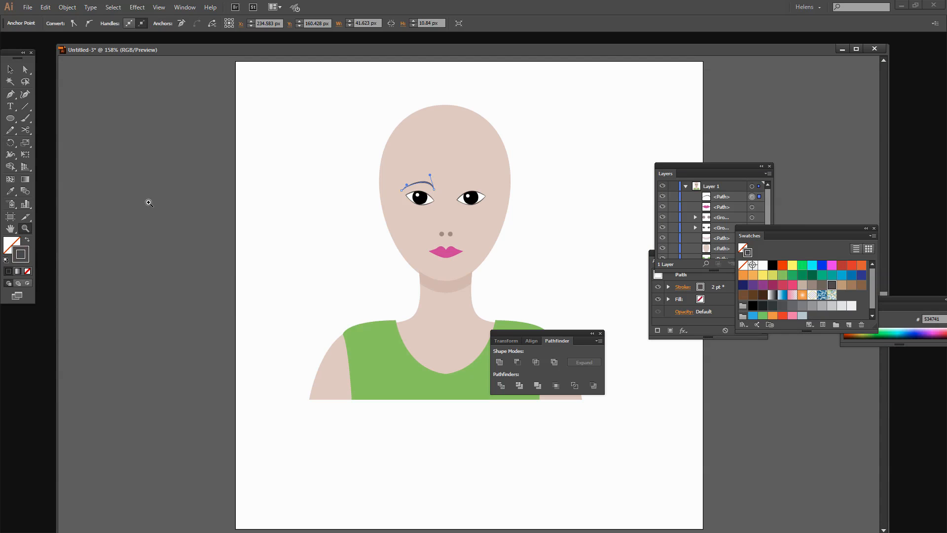
- Nudge the eyebrow above the left eye 3 px outwards and 3 px up
{"action": "left_click", "coordinate": [10, 69]}
{"action": "left_click", "coordinate": [304, 257]}
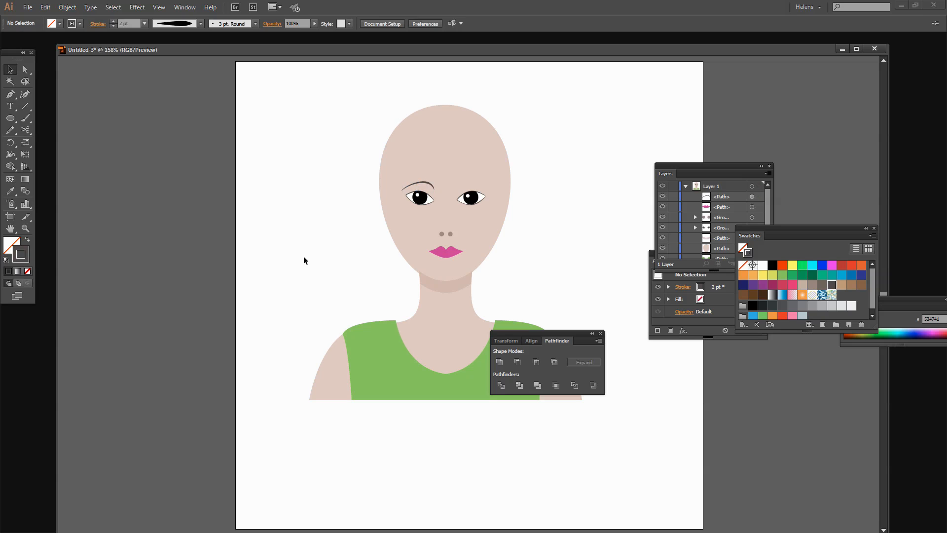
{"action": "left_click", "coordinate": [422, 181]}
{"action": "left_click", "coordinate": [333, 241]}
{"action": "left_click", "coordinate": [419, 181]}
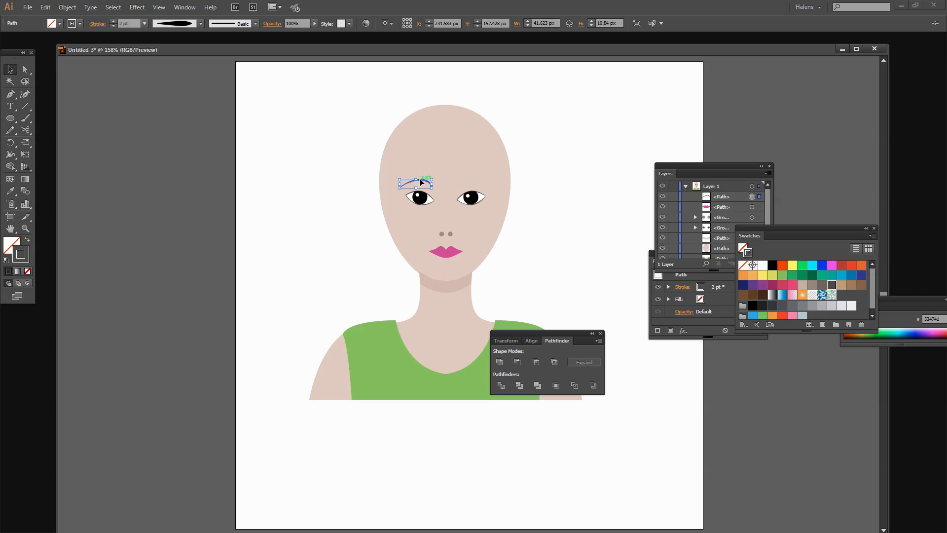
- Copy the eyebrow above the right eye and reflect it about the vertical axis, aligned symmetrically with the left one
{"action": "left_click_drag", "start_coordinate": [424, 184], "coordinate": [479, 183]}
{"action": "left_click", "coordinate": [68, 8]}
{"action": "mouse_move", "coordinate": [74, 19]}
{"action": "left_click", "coordinate": [225, 53]}
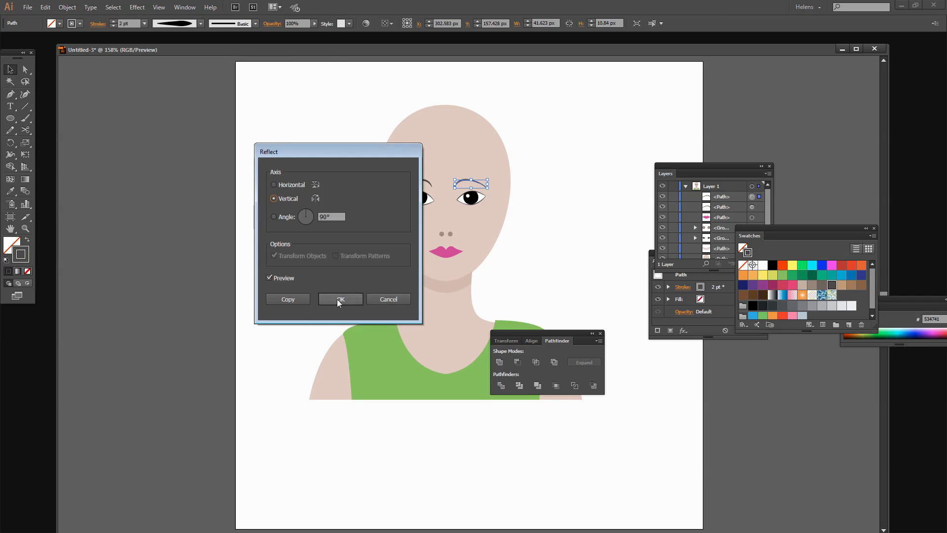
{"action": "left_click", "coordinate": [343, 298]}
{"action": "left_click", "coordinate": [534, 232]}
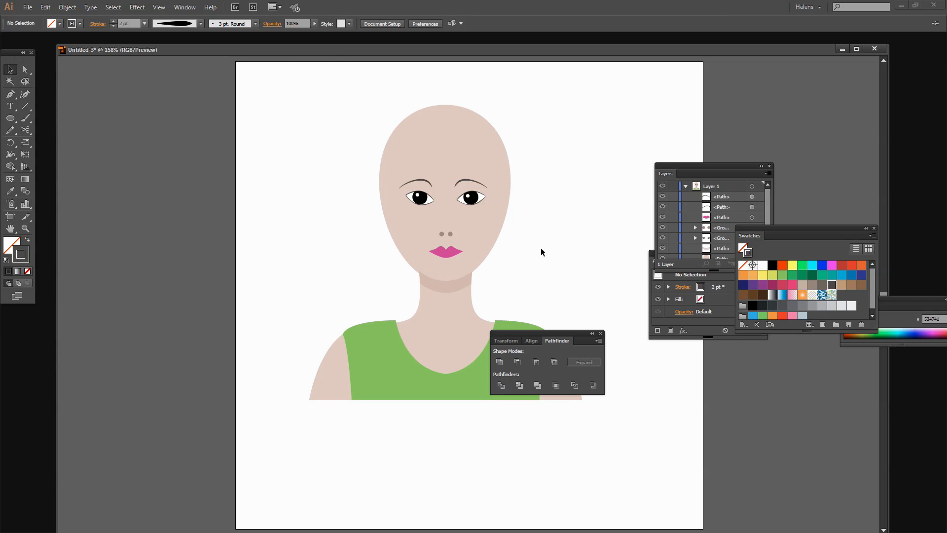
{"action": "left_click_drag", "start_coordinate": [470, 182], "coordinate": [473, 181]}
{"action": "left_click", "coordinate": [509, 270]}
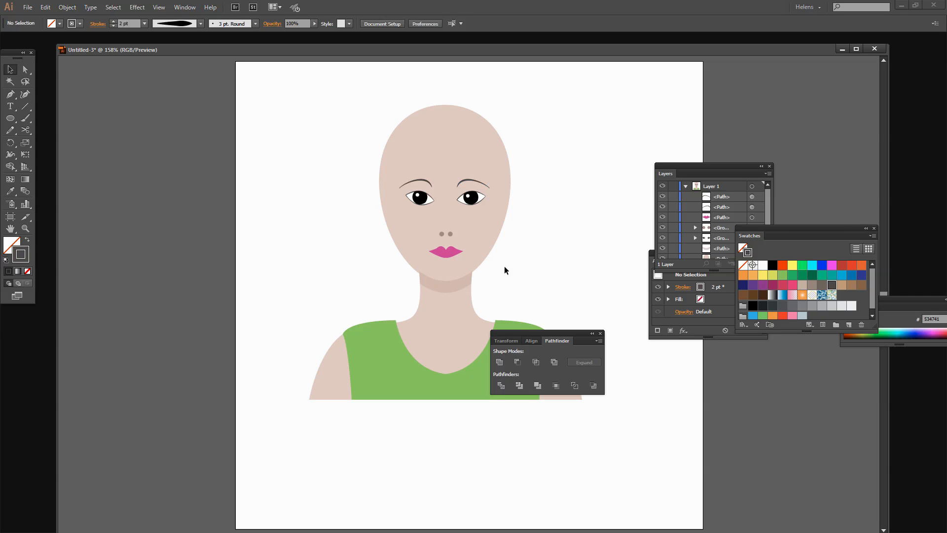
- Draw a closed, tapered ear outline about 27 px wide and 52 px tall with the Pen tool at the face's left edge
{"action": "left_click", "coordinate": [9, 97]}
{"action": "mouse_move", "coordinate": [384, 196]}
{"action": "left_mouse_down"}
{"action": "mouse_move", "coordinate": [379, 187]}
{"action": "mouse_move", "coordinate": [371, 192]}
{"action": "mouse_move", "coordinate": [381, 234]}
{"action": "mouse_move", "coordinate": [391, 204]}
{"action": "left_mouse_up"}
{"action": "left_click", "coordinate": [385, 196]}
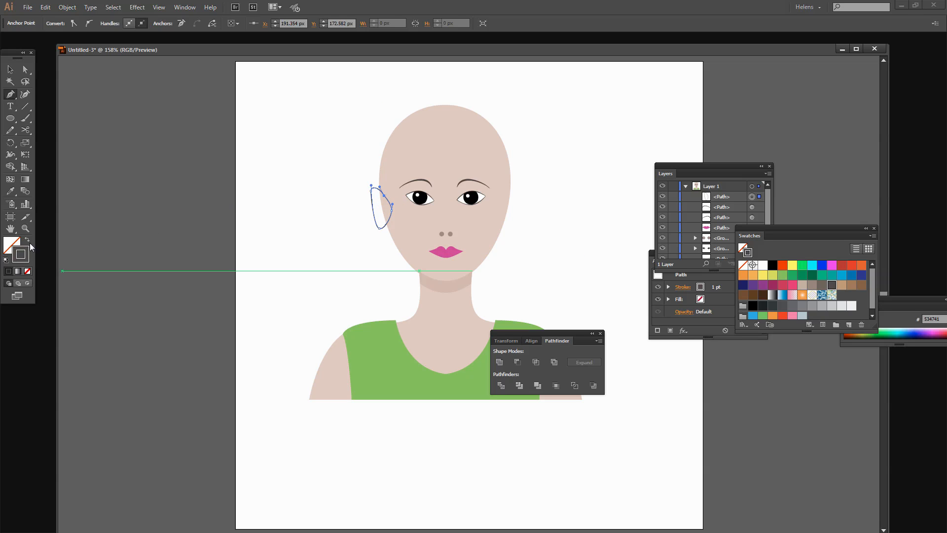
- Swap the ear's stroke colour to its fill and fit it against the head, narrowed to about 21 px wide
{"action": "left_click", "coordinate": [28, 240]}
{"action": "left_click", "coordinate": [11, 69]}
{"action": "left_click_drag", "start_coordinate": [383, 225], "coordinate": [387, 222]}
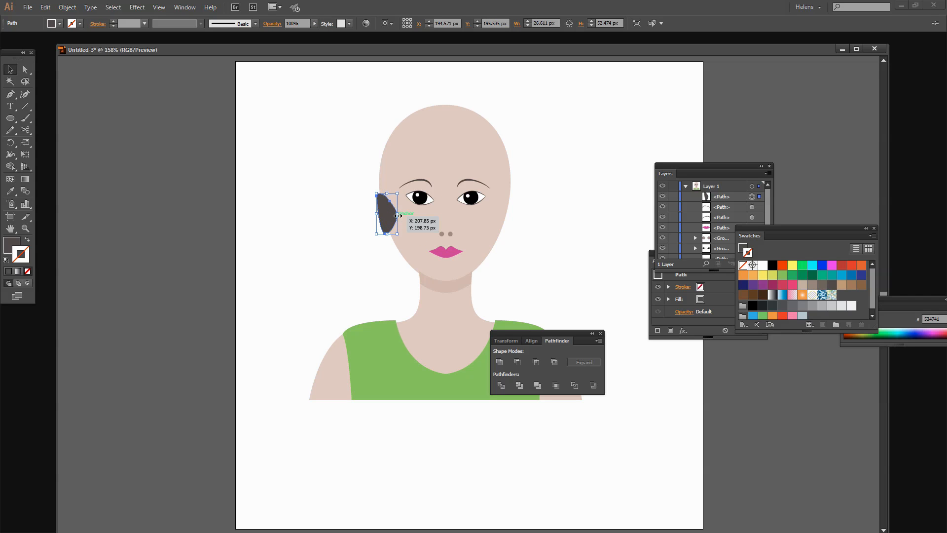
{"action": "left_click_drag", "start_coordinate": [398, 215], "coordinate": [393, 214]}
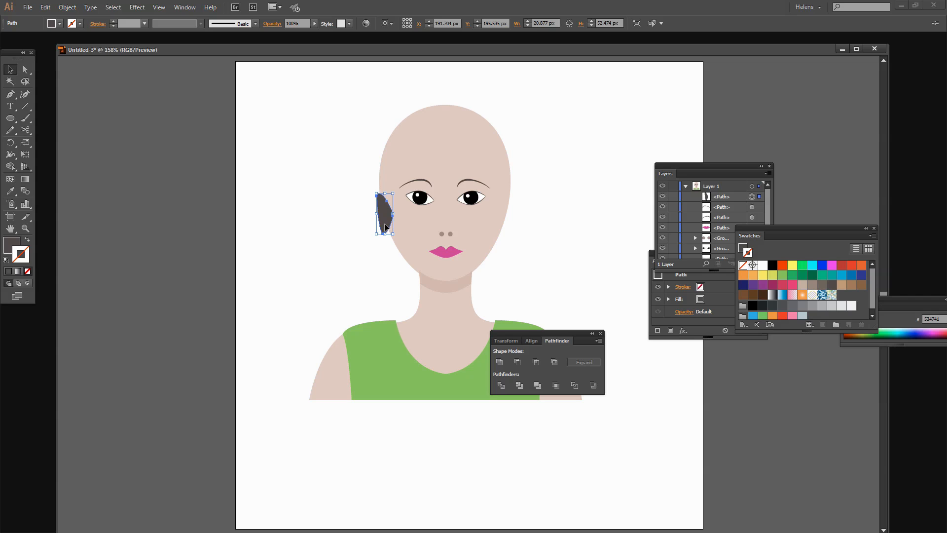
- Sample the face's skin colour for the left ear's fill and nudge the ear slightly down and outwards
{"action": "left_click", "coordinate": [10, 192]}
{"action": "left_click", "coordinate": [417, 225]}
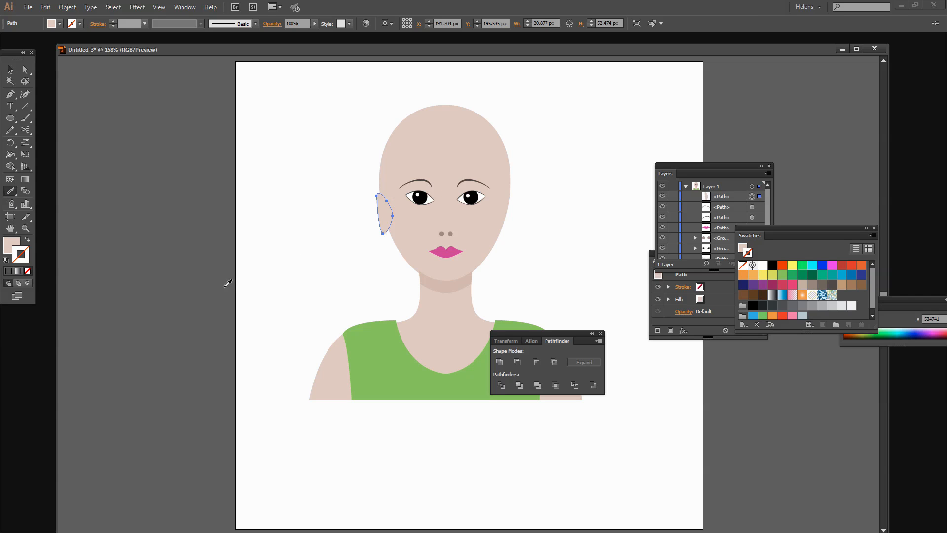
{"action": "left_click", "coordinate": [9, 69]}
{"action": "left_click", "coordinate": [182, 212]}
{"action": "left_click_drag", "start_coordinate": [383, 219], "coordinate": [380, 223]}
{"action": "left_click", "coordinate": [387, 242]}
{"action": "left_click", "coordinate": [386, 223]}
{"action": "left_click", "coordinate": [341, 250]}
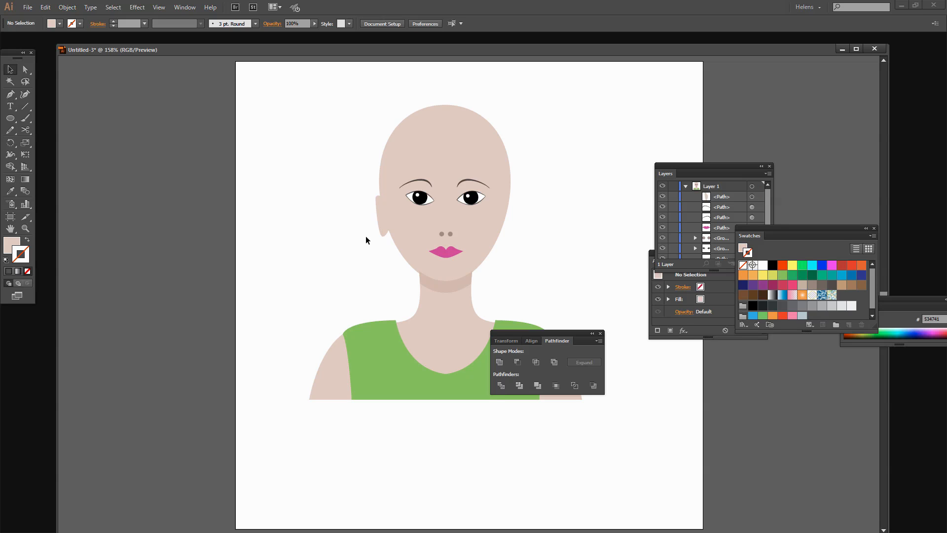
- Make a copy of the ear reflected about the vertical axis and place it at the face's right edge
{"action": "left_click", "coordinate": [389, 227]}
{"action": "left_click", "coordinate": [67, 7]}
{"action": "mouse_move", "coordinate": [86, 31]}
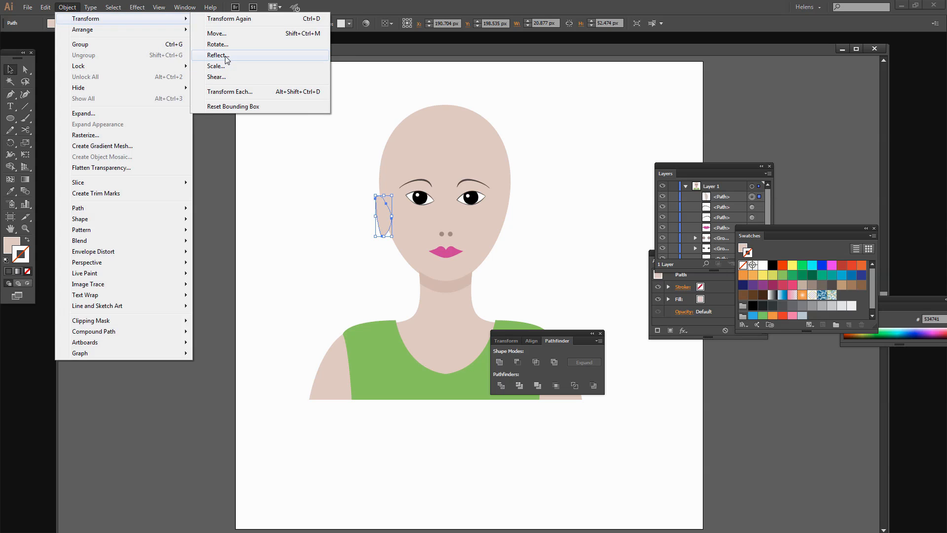
{"action": "left_click", "coordinate": [226, 57]}
{"action": "left_click_drag", "start_coordinate": [303, 154], "coordinate": [129, 180]}
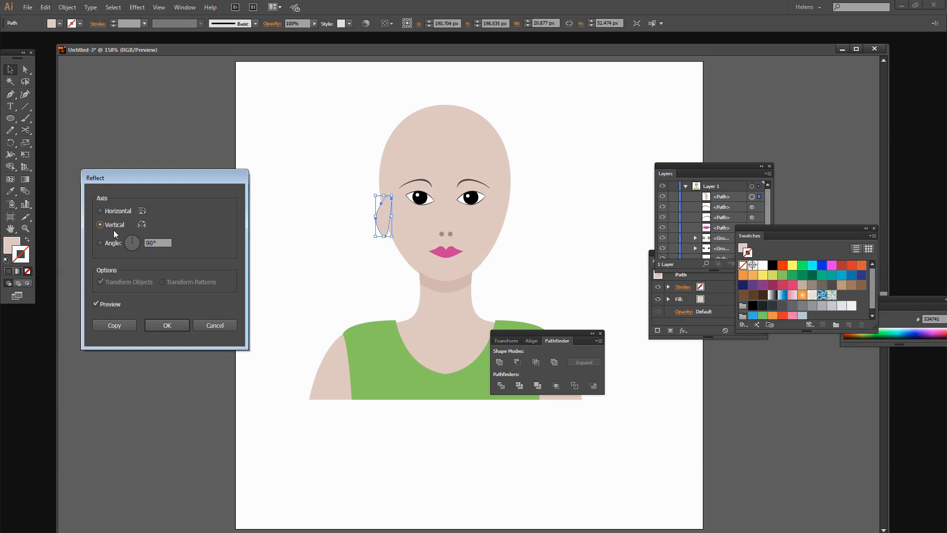
{"action": "left_click", "coordinate": [108, 324]}
{"action": "left_click_drag", "start_coordinate": [385, 217], "coordinate": [506, 216]}
{"action": "left_click", "coordinate": [548, 263]}
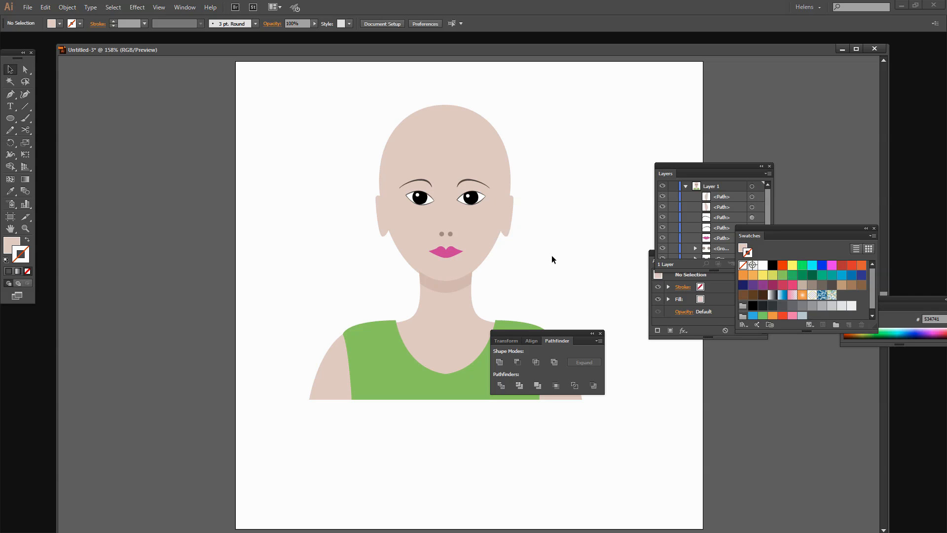
{"action": "left_click", "coordinate": [505, 228]}
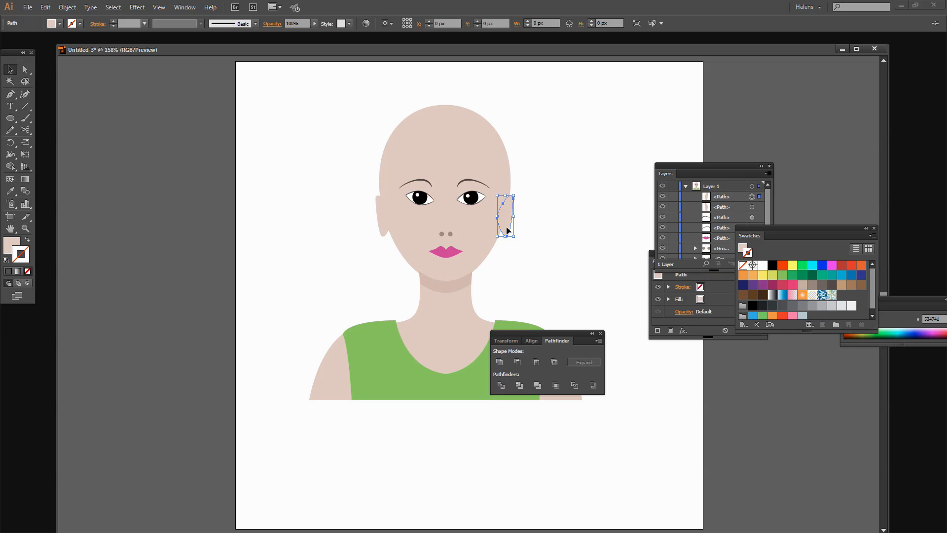
{"action": "left_click", "coordinate": [572, 267]}
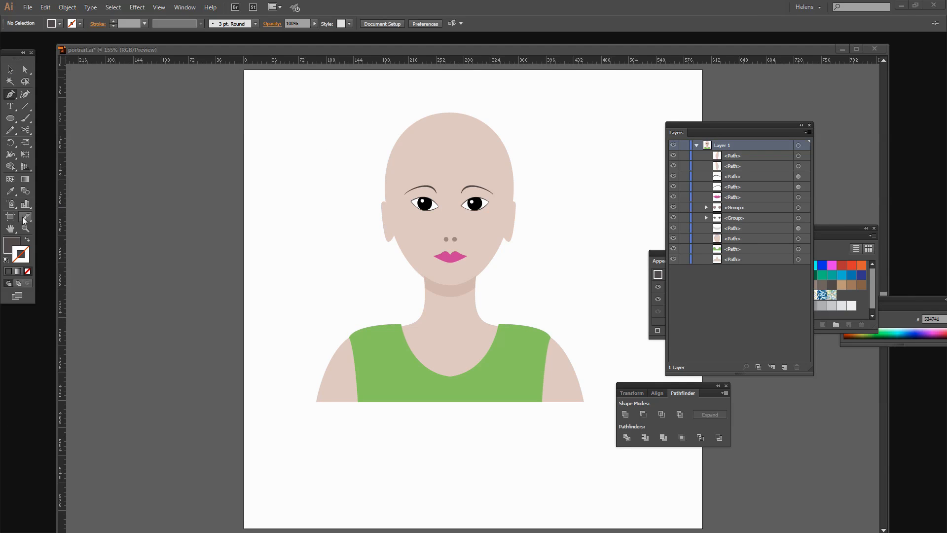
- With no fill and a dark stroke, draw the hair's inner edge from the upper forehead down the left cheek to beside the mouth
{"action": "left_click", "coordinate": [9, 246]}
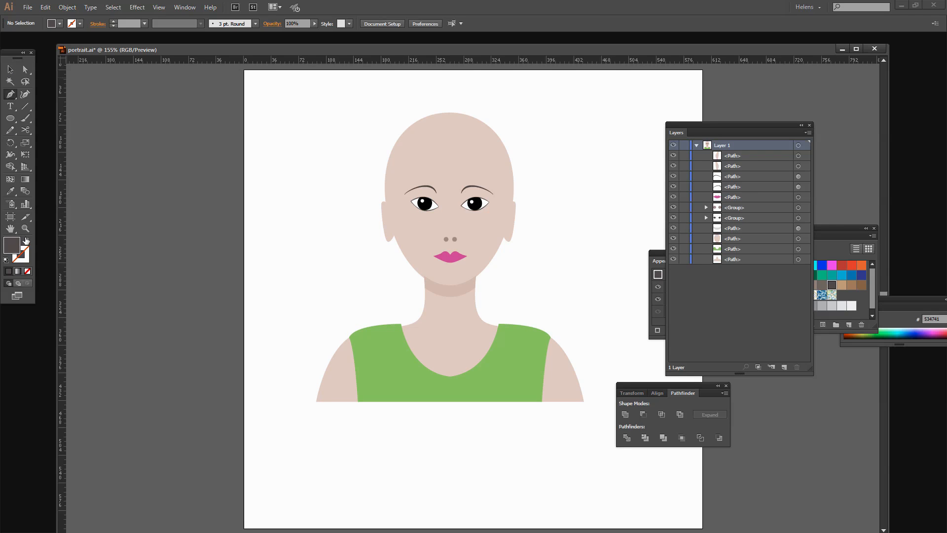
{"action": "left_click", "coordinate": [26, 241]}
{"action": "left_click", "coordinate": [23, 254]}
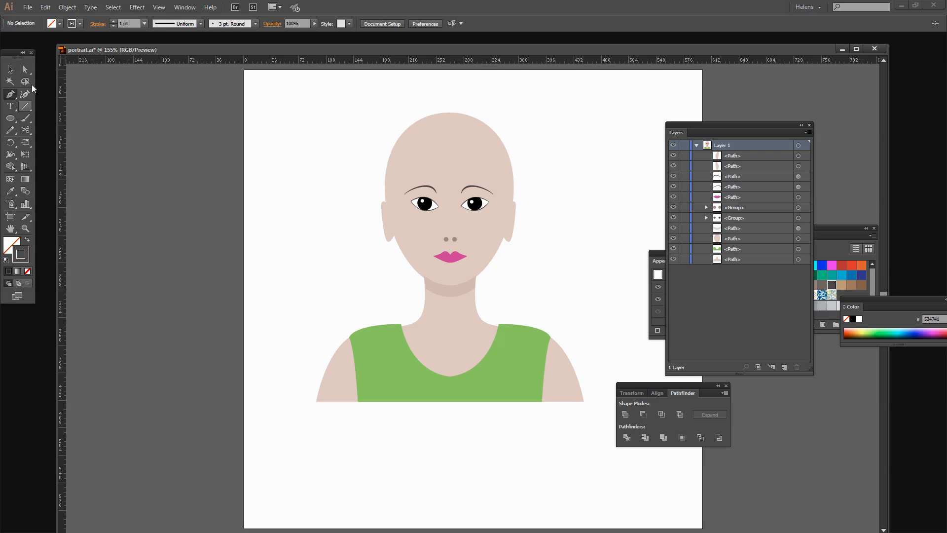
{"action": "left_click", "coordinate": [11, 96]}
{"action": "left_click_drag", "start_coordinate": [446, 120], "coordinate": [446, 119]}
{"action": "left_click_drag", "start_coordinate": [402, 148], "coordinate": [390, 180]}
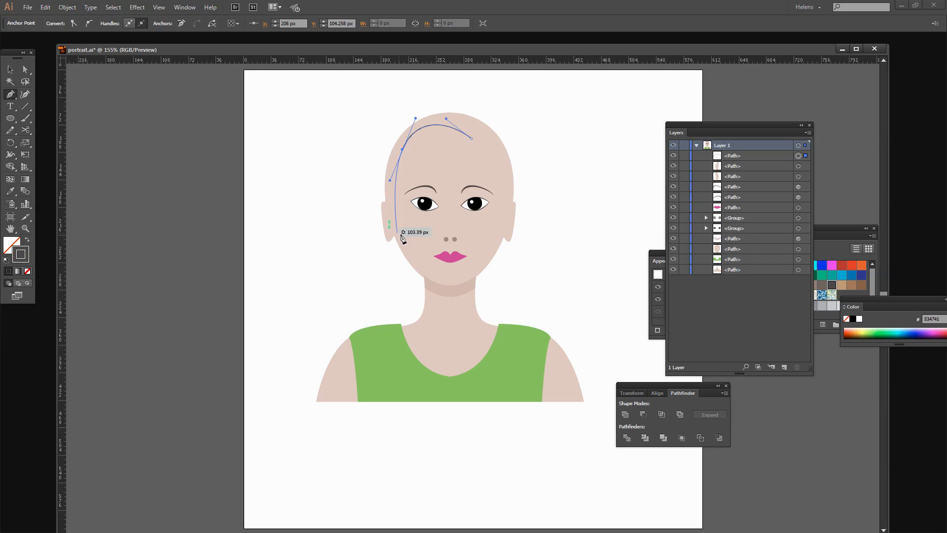
{"action": "left_click_drag", "start_coordinate": [405, 241], "coordinate": [418, 255]}
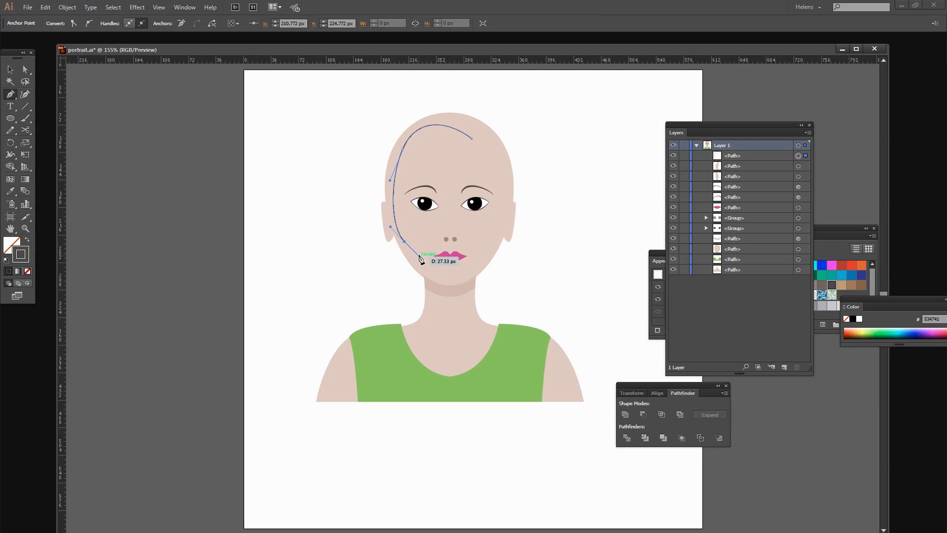
{"action": "left_click", "coordinate": [420, 257]}
- Close the hair outline around the outside of the head's left side and top, and swap its dark stroke to the fill
{"action": "left_click_drag", "start_coordinate": [382, 273], "coordinate": [375, 256]}
{"action": "left_click_drag", "start_coordinate": [377, 142], "coordinate": [381, 120]}
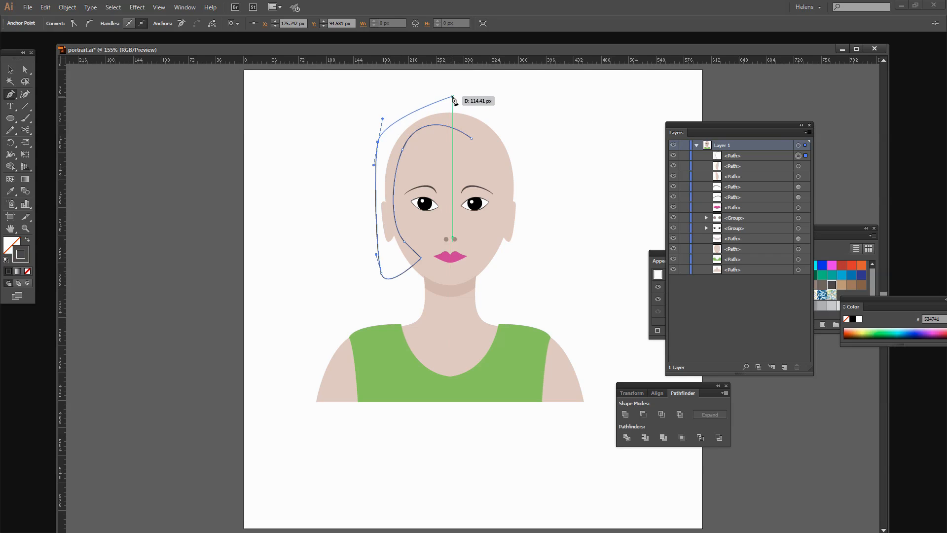
{"action": "left_click_drag", "start_coordinate": [476, 113], "coordinate": [493, 142]}
{"action": "left_click", "coordinate": [472, 139]}
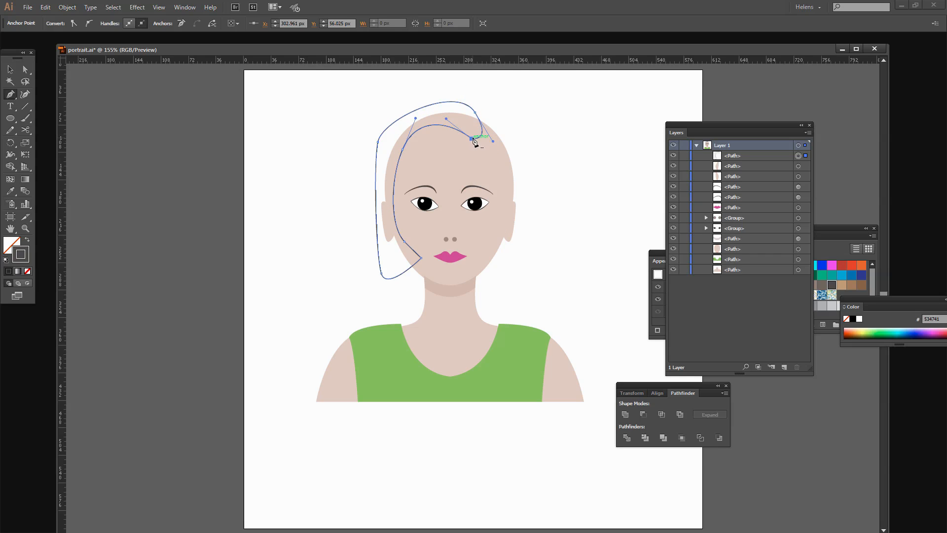
{"action": "left_click", "coordinate": [27, 240]}
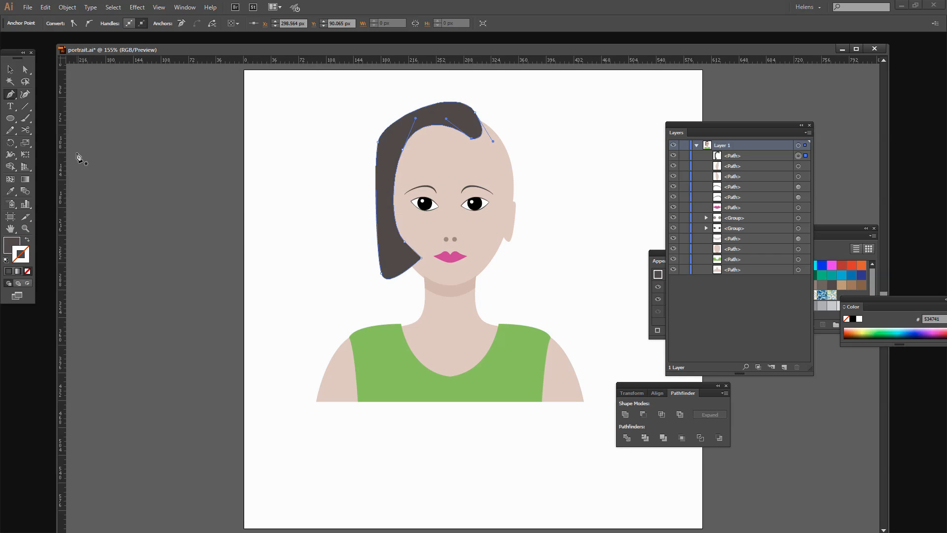
- Reshape the hair's inner edge by lowering the anchor at the left temple and flattening the direction handle under the fringe
{"action": "left_click", "coordinate": [26, 70]}
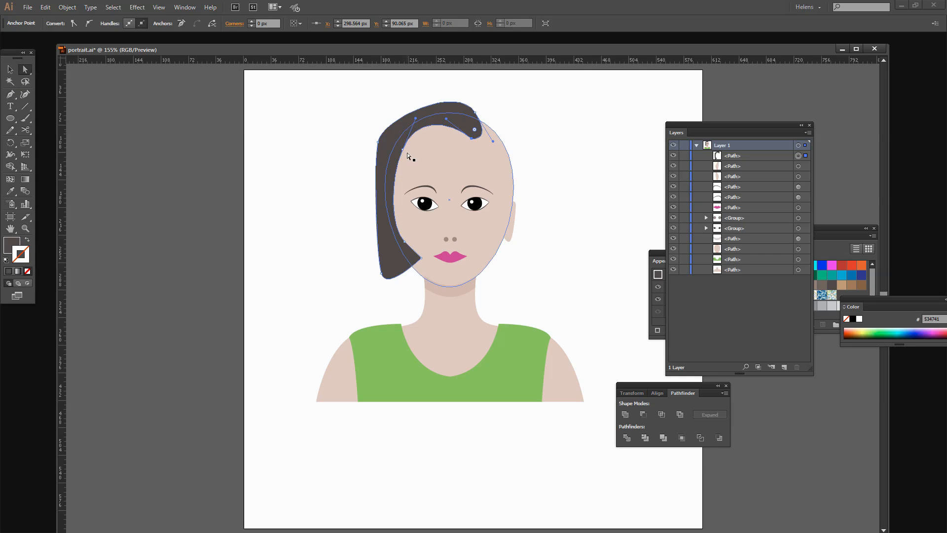
{"action": "mouse_move", "coordinate": [403, 150]}
{"action": "left_mouse_down"}
{"action": "mouse_move", "coordinate": [401, 162]}
{"action": "mouse_move", "coordinate": [413, 140]}
{"action": "mouse_move", "coordinate": [405, 155]}
{"action": "left_mouse_up"}
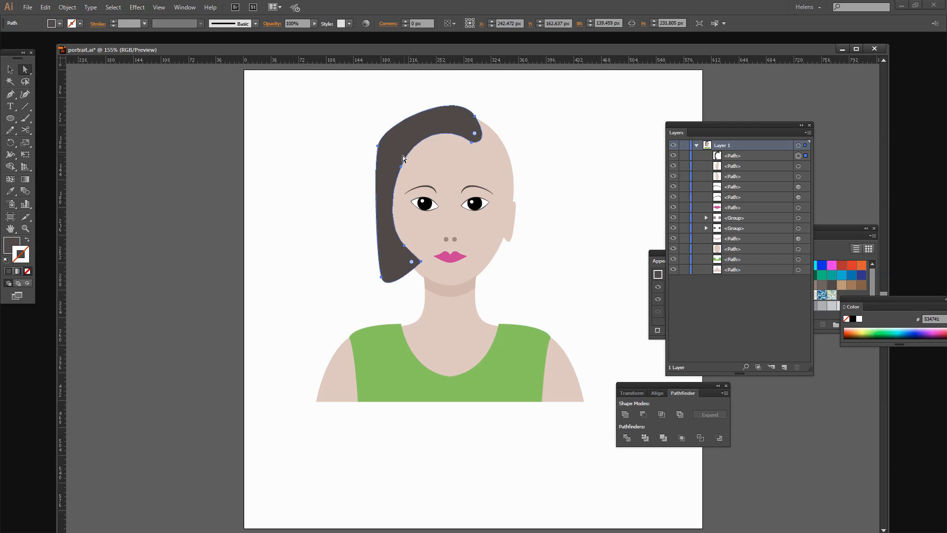
{"action": "key", "text": "Up"}
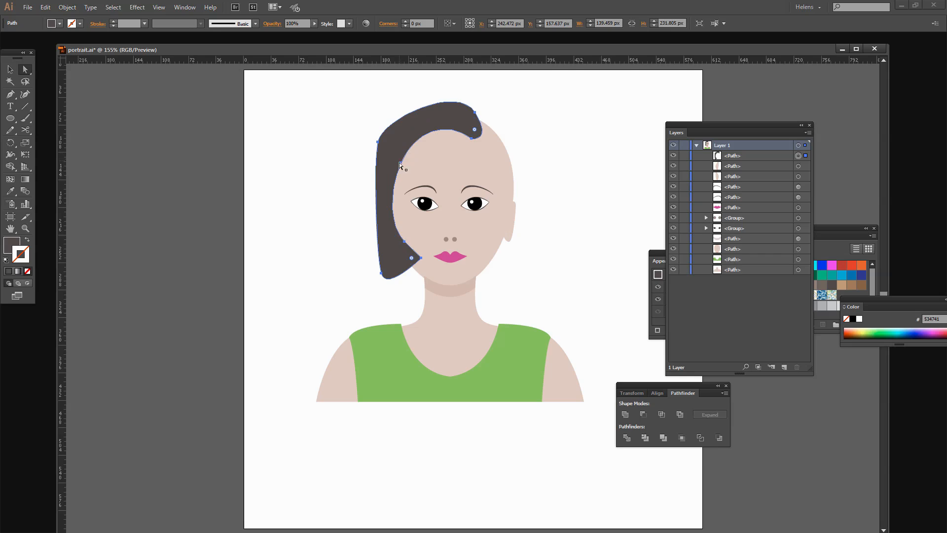
{"action": "left_click", "coordinate": [401, 163]}
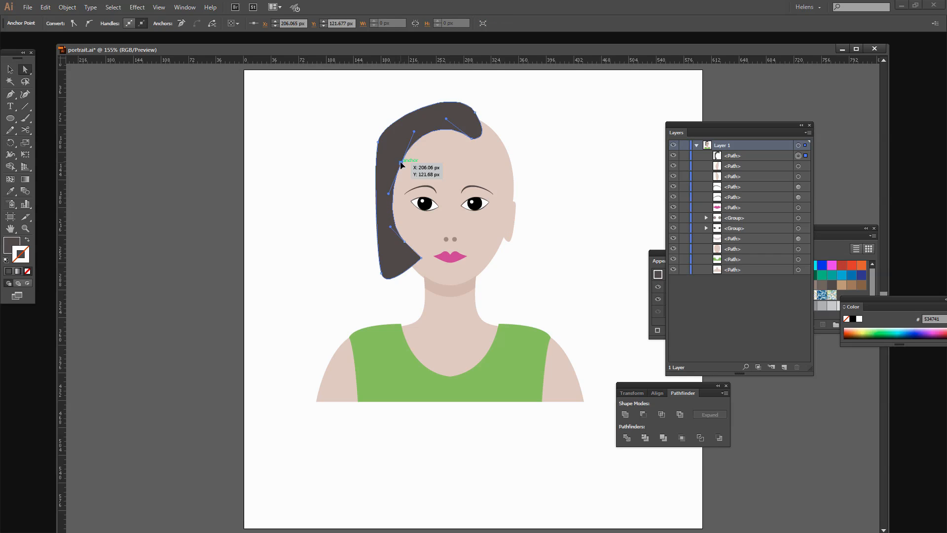
{"action": "mouse_move", "coordinate": [400, 165]}
{"action": "left_mouse_down"}
{"action": "mouse_move", "coordinate": [400, 183]}
{"action": "mouse_move", "coordinate": [399, 175]}
{"action": "left_mouse_up"}
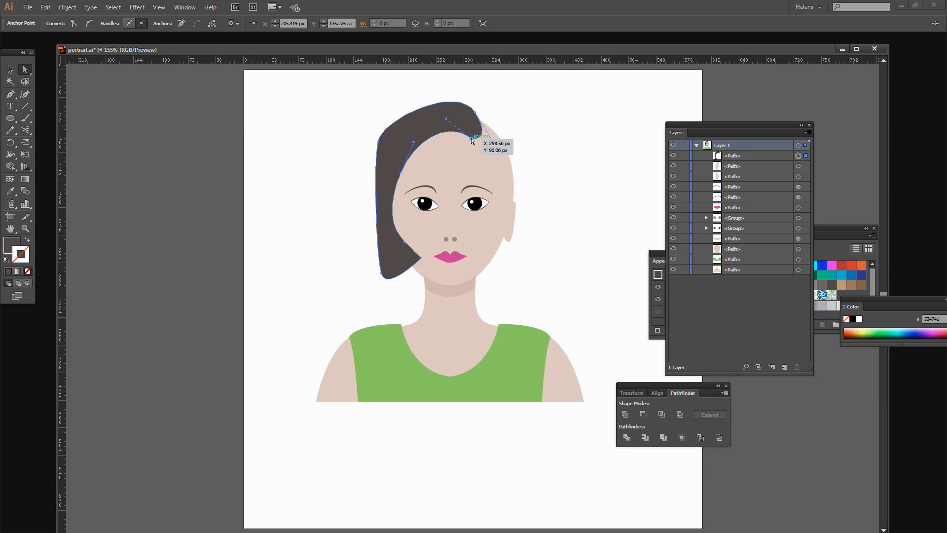
{"action": "left_click", "coordinate": [471, 140]}
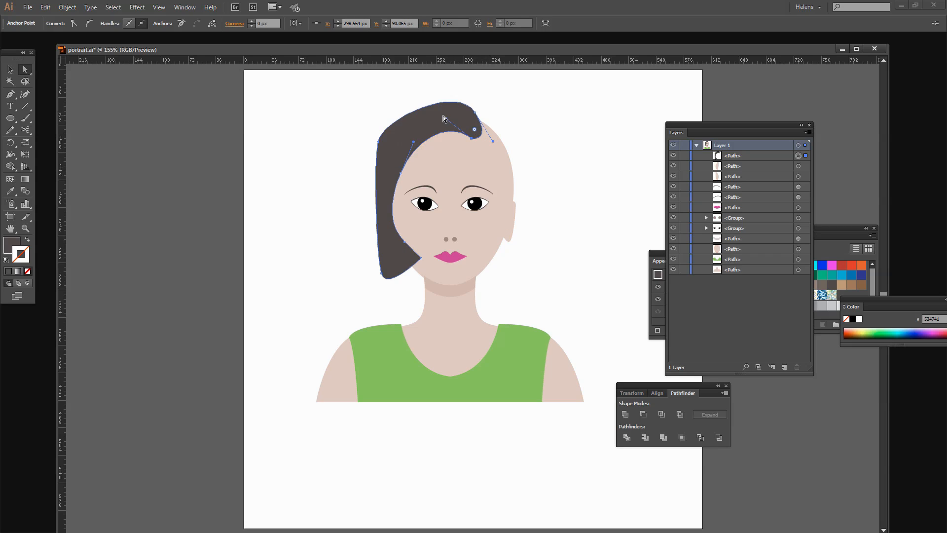
{"action": "left_click_drag", "start_coordinate": [446, 121], "coordinate": [435, 134]}
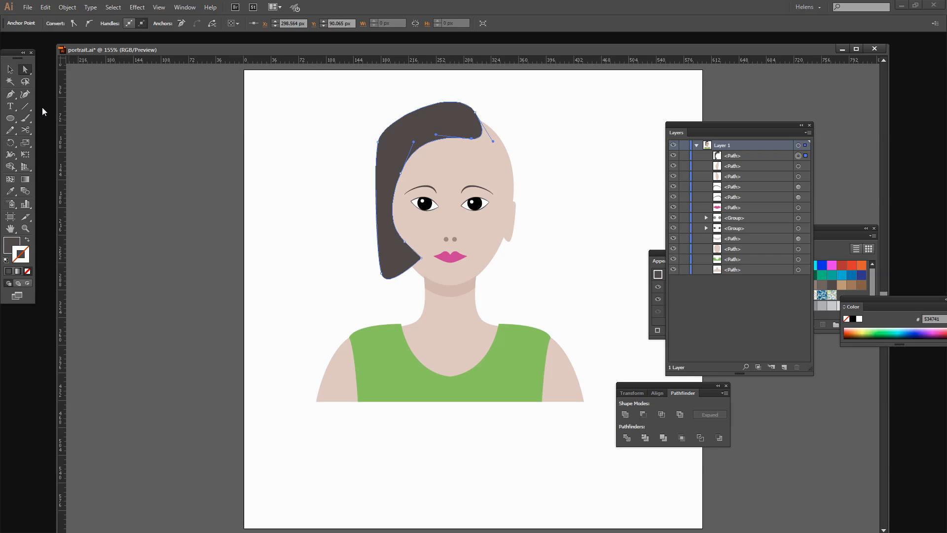
{"action": "left_click", "coordinate": [25, 228]}
{"action": "left_click_drag", "start_coordinate": [397, 98], "coordinate": [546, 205]}
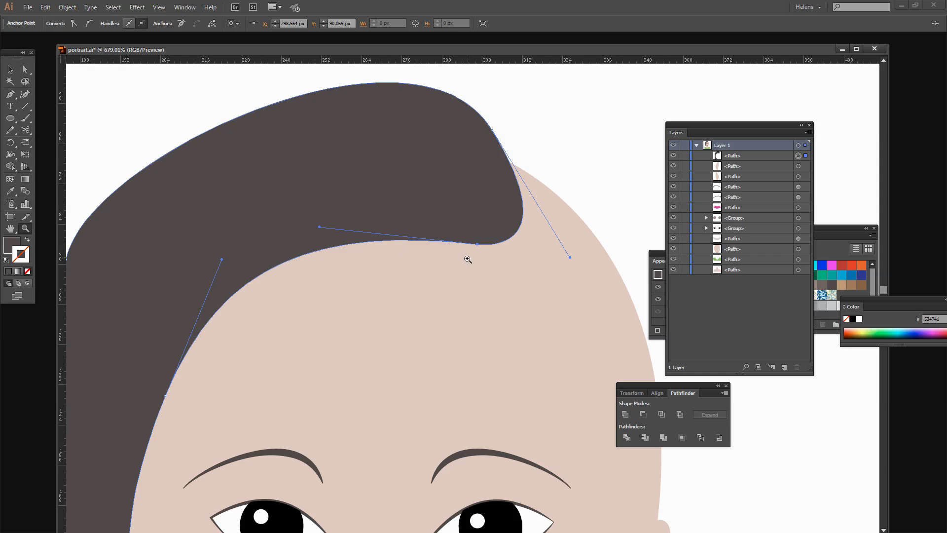
{"action": "left_click", "coordinate": [25, 70]}
{"action": "left_click", "coordinate": [89, 23]}
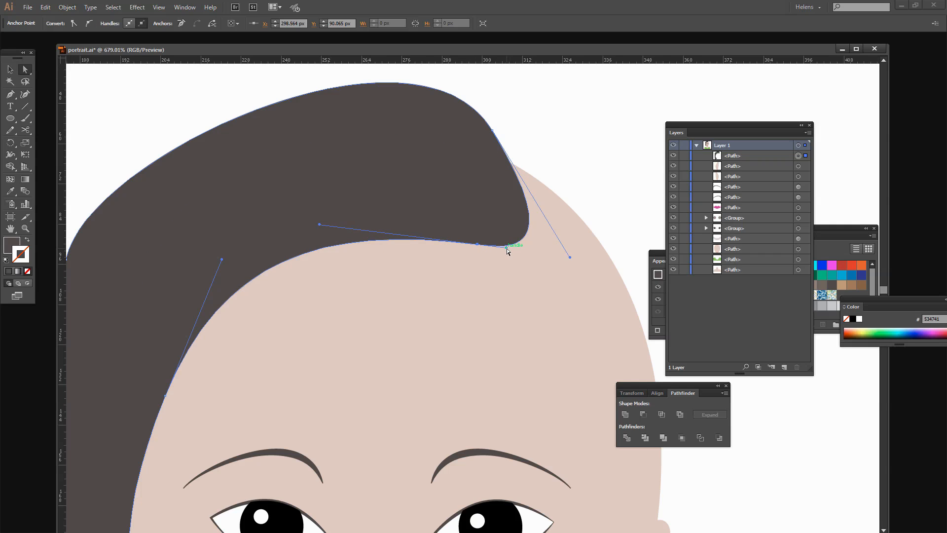
{"action": "left_click_drag", "start_coordinate": [507, 248], "coordinate": [511, 248]}
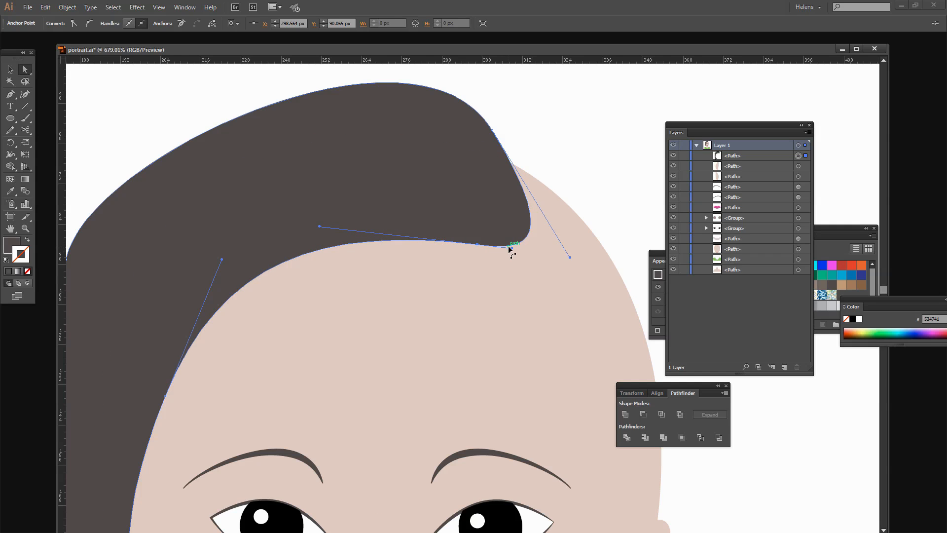
{"action": "left_click_drag", "start_coordinate": [513, 247], "coordinate": [481, 247]}
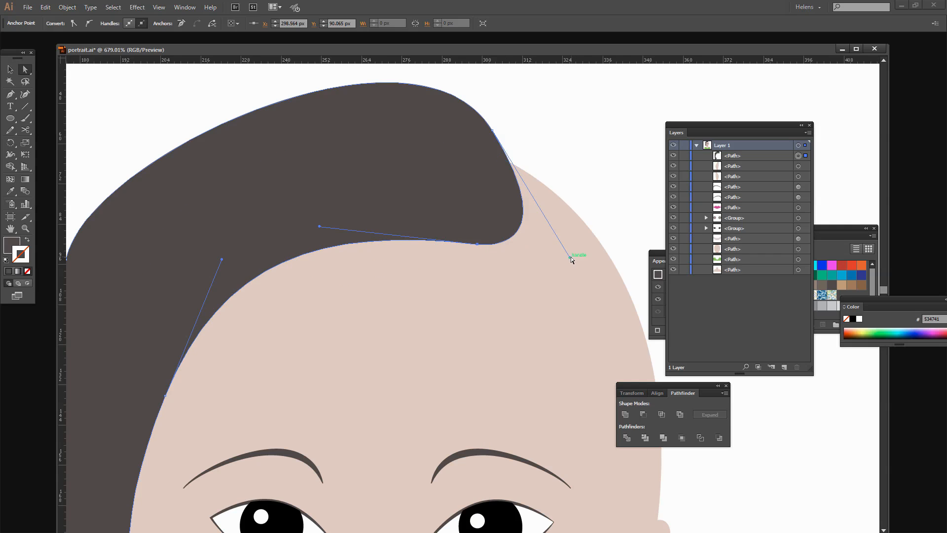
- Sharpen the fringe tip by shortening its direction handles and moving its lower anchor slightly down
{"action": "left_click_drag", "start_coordinate": [570, 258], "coordinate": [505, 189]}
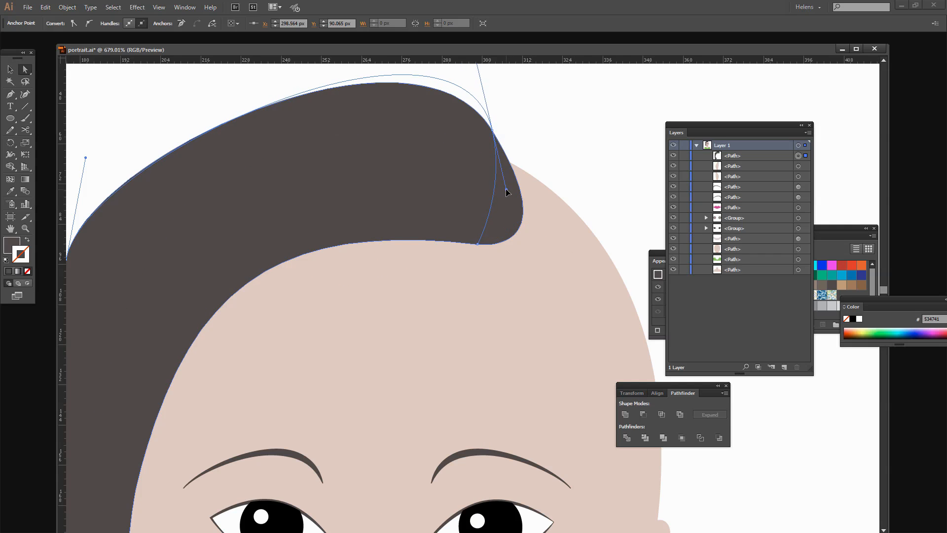
{"action": "left_click_drag", "start_coordinate": [476, 246], "coordinate": [478, 261]}
{"action": "left_click_drag", "start_coordinate": [323, 242], "coordinate": [387, 212]}
{"action": "key", "text": "ctrl+0"}
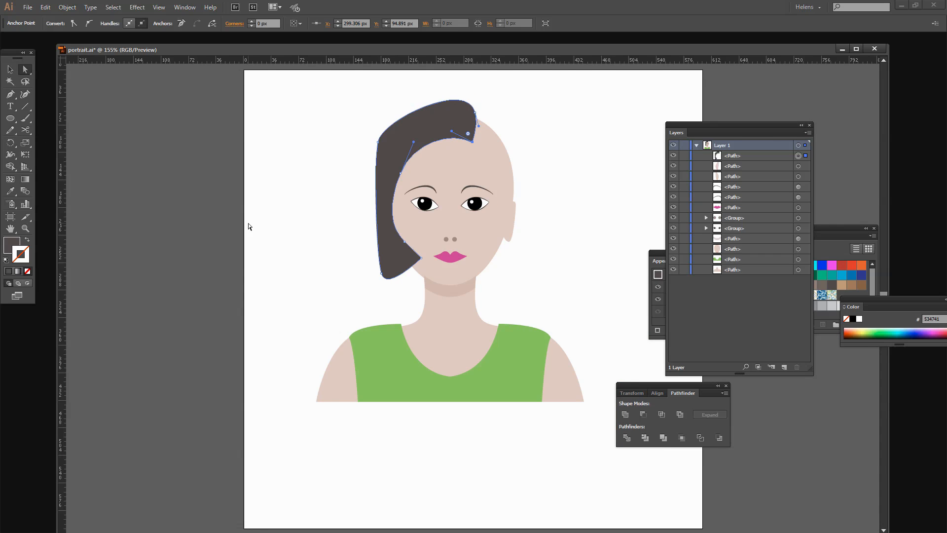
- Reshape the hair's outer edge by lengthening the temple anchor's direction handle and shifting the crown anchor and handle slightly inward
{"action": "left_click", "coordinate": [376, 141]}
{"action": "left_click_drag", "start_coordinate": [377, 141], "coordinate": [381, 110]}
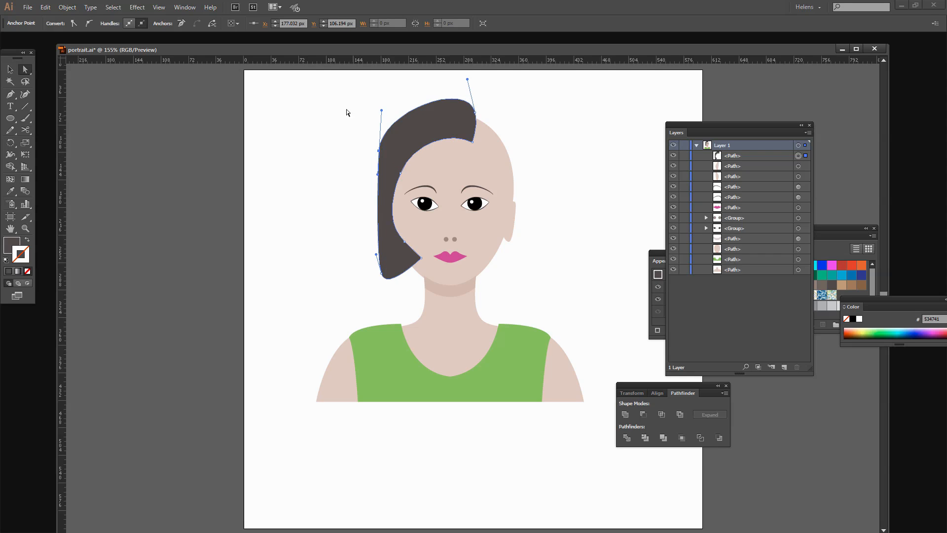
{"action": "left_click_drag", "start_coordinate": [467, 79], "coordinate": [445, 78]}
{"action": "left_click_drag", "start_coordinate": [475, 112], "coordinate": [472, 112]}
{"action": "left_click_drag", "start_coordinate": [381, 111], "coordinate": [384, 110]}
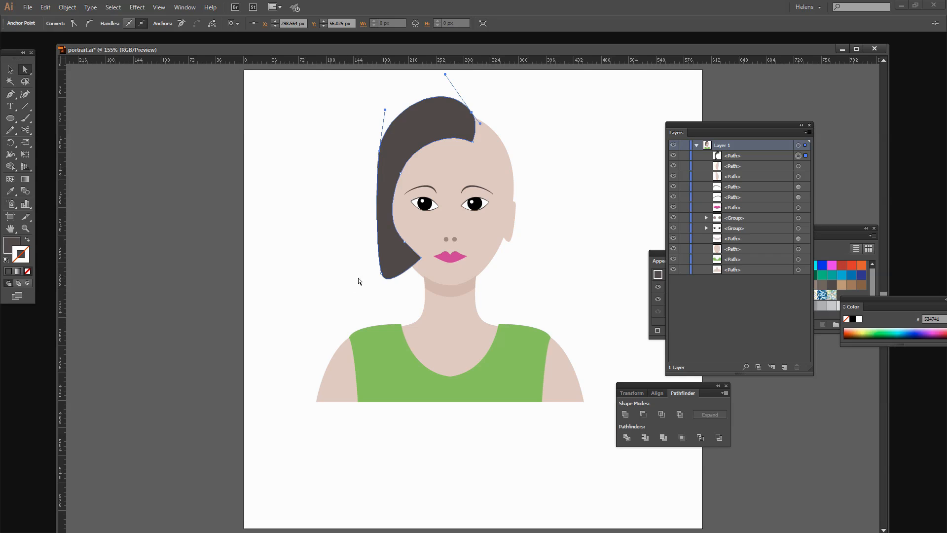
{"action": "left_click", "coordinate": [270, 294]}
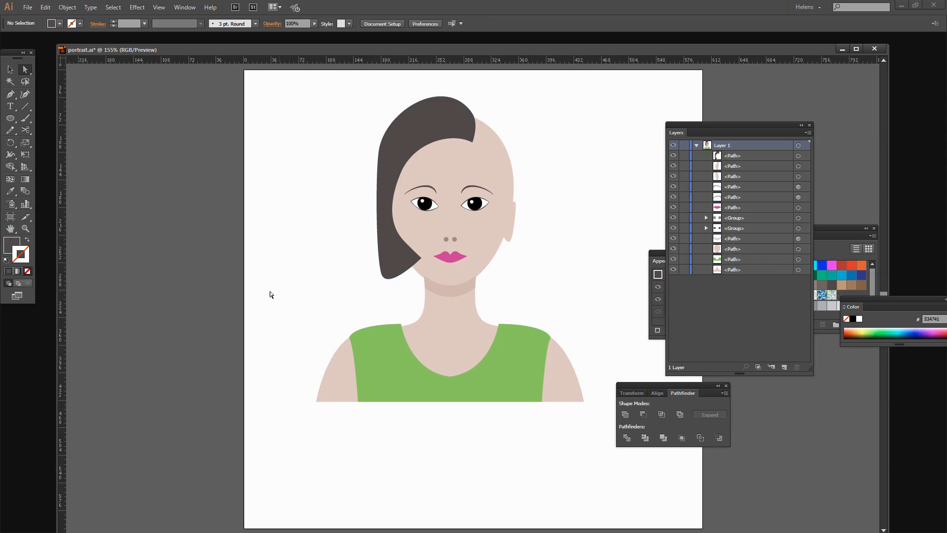
- Draw the outer edge of a second hair section with the Pen tool, from the parting over the head's right side to jaw level
{"action": "left_click", "coordinate": [11, 94]}
{"action": "left_click_drag", "start_coordinate": [468, 130], "coordinate": [468, 108]}
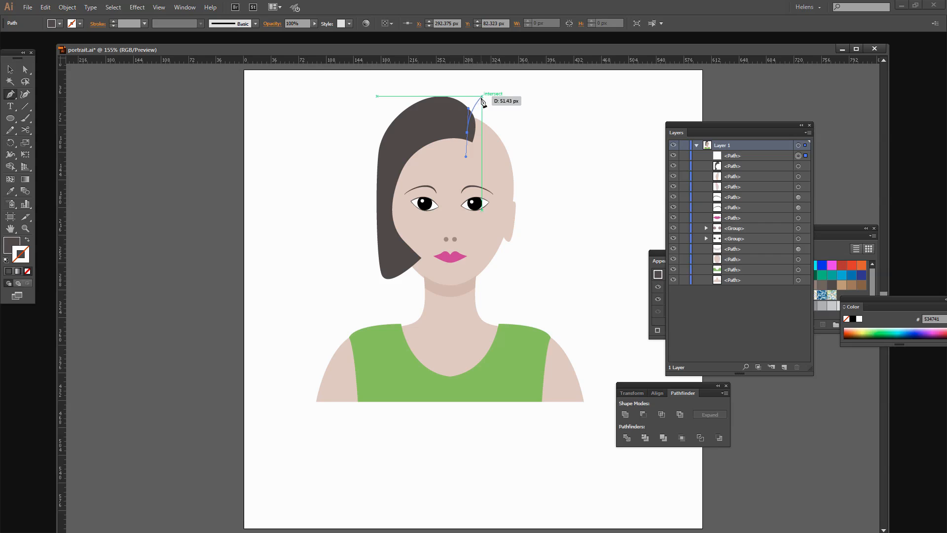
{"action": "left_click", "coordinate": [484, 102]}
{"action": "left_click_drag", "start_coordinate": [494, 103], "coordinate": [495, 103]}
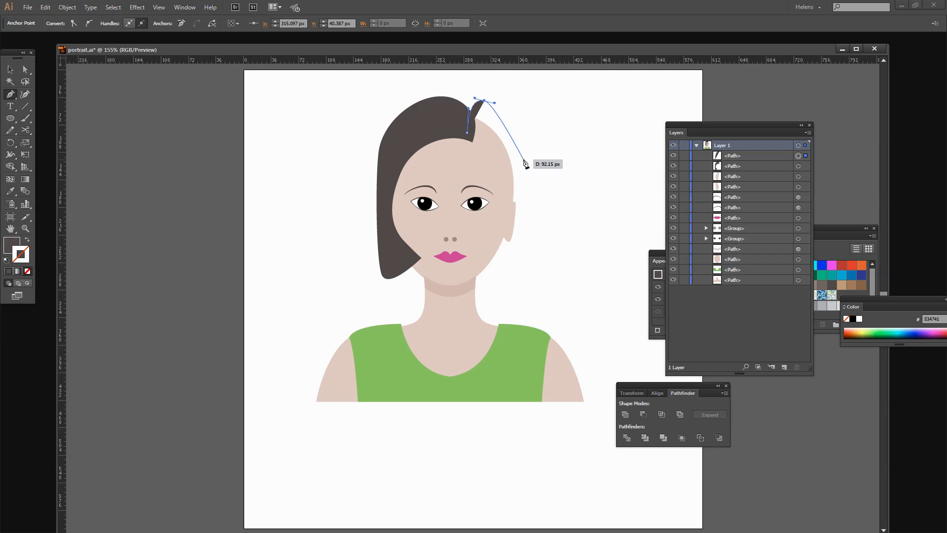
{"action": "left_click_drag", "start_coordinate": [521, 161], "coordinate": [524, 209]}
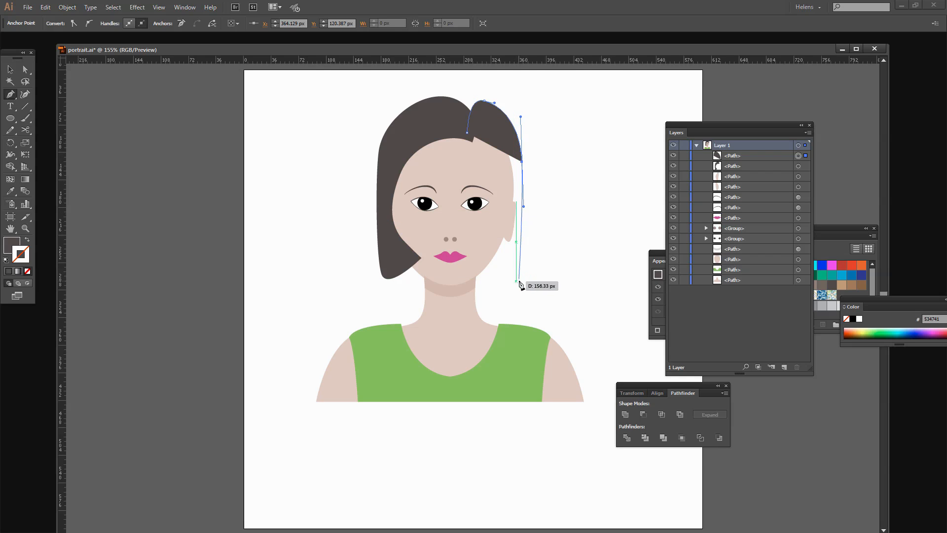
{"action": "left_click", "coordinate": [526, 262]}
{"action": "left_click_drag", "start_coordinate": [526, 267], "coordinate": [516, 273]}
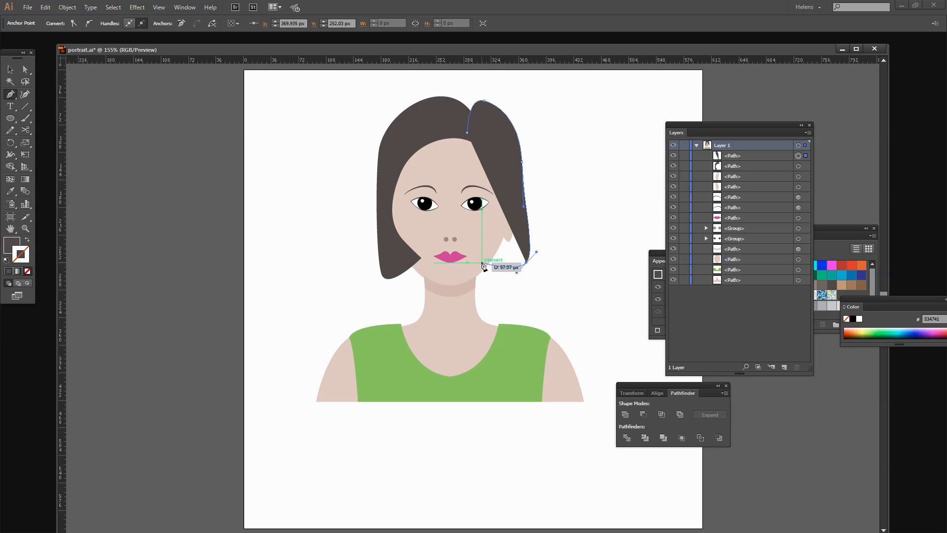
- Close the second hair section along its inner edge, from beside the mouth up past the eye and back to the parting
{"action": "left_click", "coordinate": [482, 258]}
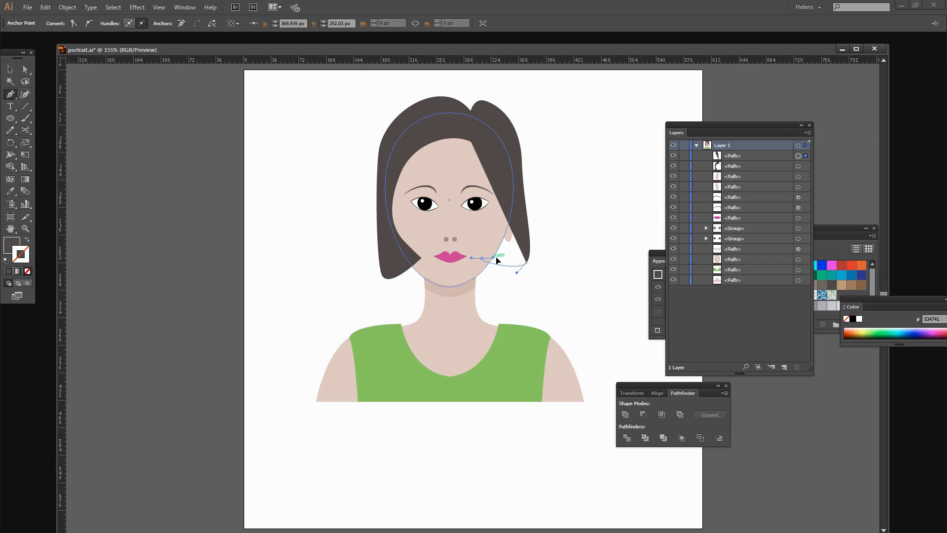
{"action": "left_click_drag", "start_coordinate": [497, 257], "coordinate": [498, 257]}
{"action": "left_click_drag", "start_coordinate": [505, 197], "coordinate": [498, 173]}
{"action": "left_click", "coordinate": [467, 128]}
{"action": "left_click_drag", "start_coordinate": [467, 132], "coordinate": [429, 145]}
{"action": "left_click", "coordinate": [25, 71]}
{"action": "left_click", "coordinate": [505, 197]}
{"action": "left_click_drag", "start_coordinate": [505, 197], "coordinate": [500, 198]}
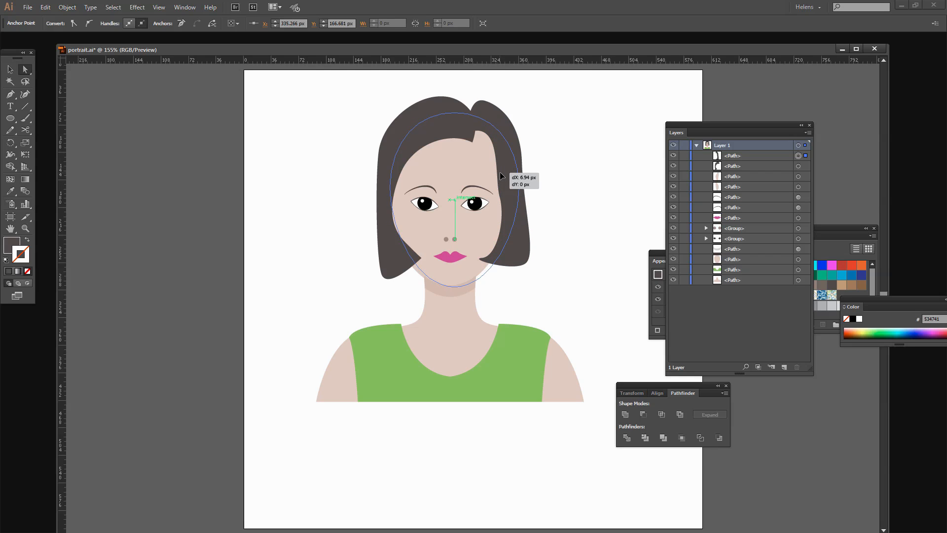
{"action": "left_click", "coordinate": [490, 179]}
{"action": "key", "text": "ctrl+z"}
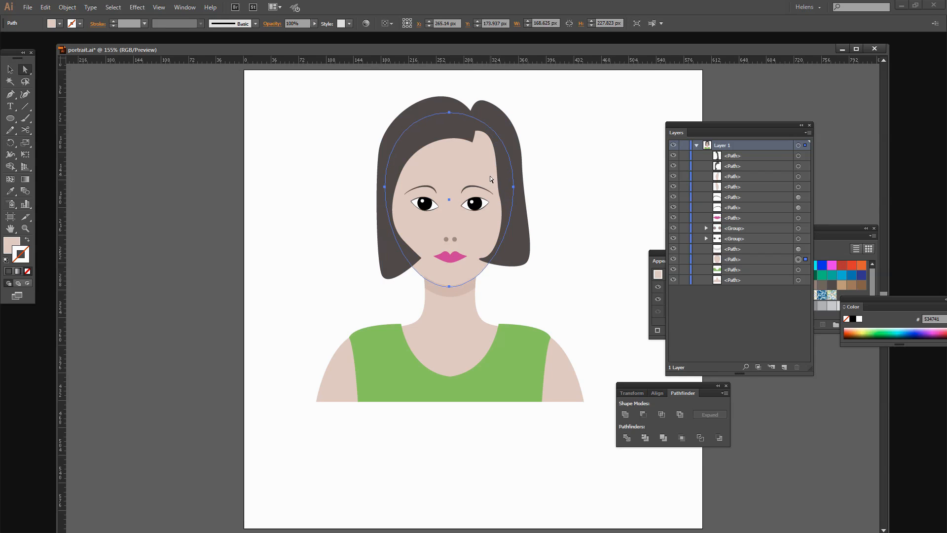
- Move the right hair section down about 4 px and lock all paths beneath the two hair shapes
{"action": "left_click", "coordinate": [503, 191]}
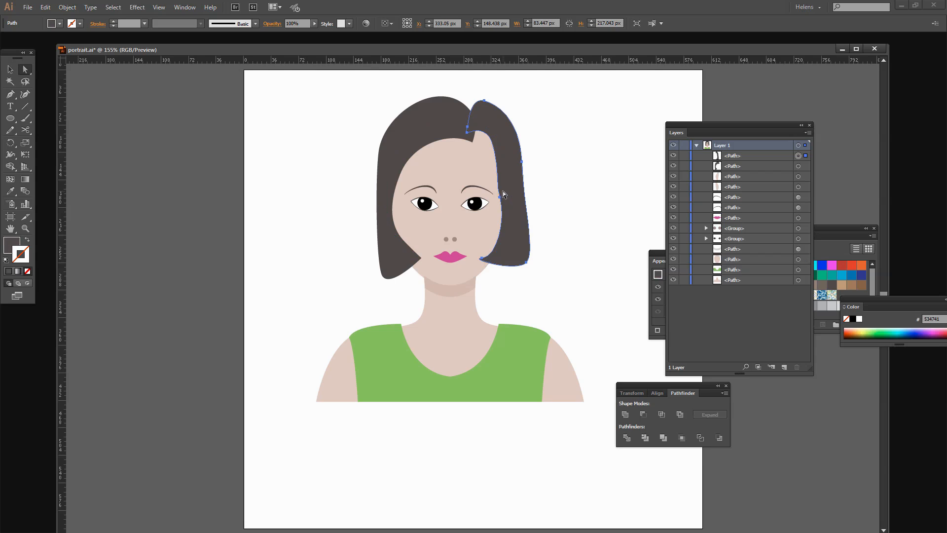
{"action": "left_click_drag", "start_coordinate": [499, 195], "coordinate": [501, 203]}
{"action": "key", "text": "z"}
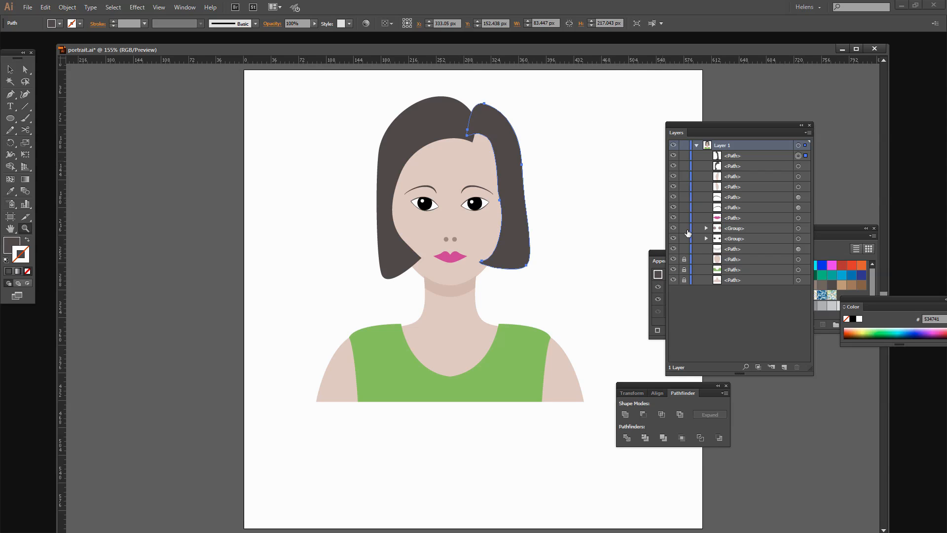
{"action": "left_click_drag", "start_coordinate": [682, 172], "coordinate": [683, 247]}
- Move the right hair section's forehead corner onto the fringe tip and smooth its inner edge by shifting the middle anchor outward
{"action": "left_click_drag", "start_coordinate": [451, 104], "coordinate": [555, 269]}
{"action": "left_click", "coordinate": [25, 70]}
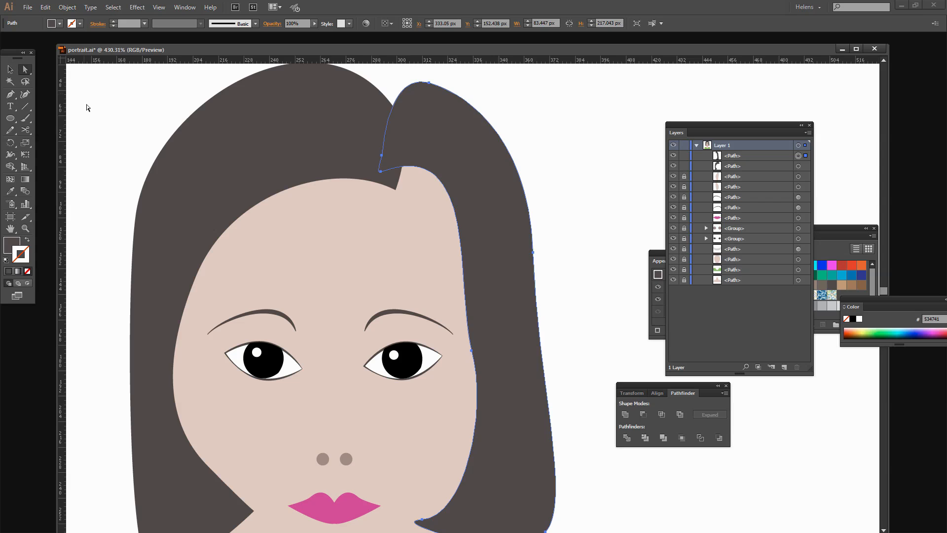
{"action": "left_click_drag", "start_coordinate": [380, 172], "coordinate": [394, 190]}
{"action": "left_click", "coordinate": [460, 197]}
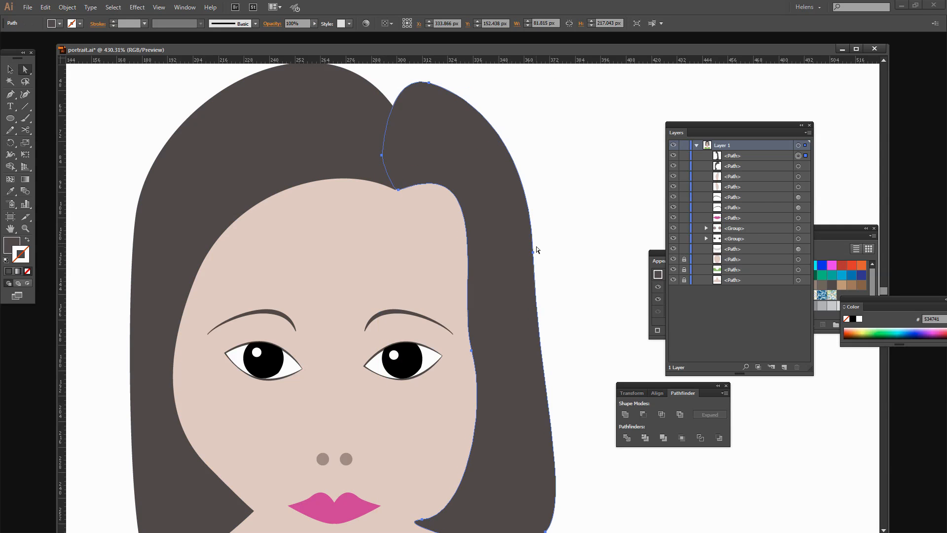
{"action": "left_click_drag", "start_coordinate": [469, 351], "coordinate": [488, 334]}
{"action": "left_click_drag", "start_coordinate": [507, 395], "coordinate": [492, 409]}
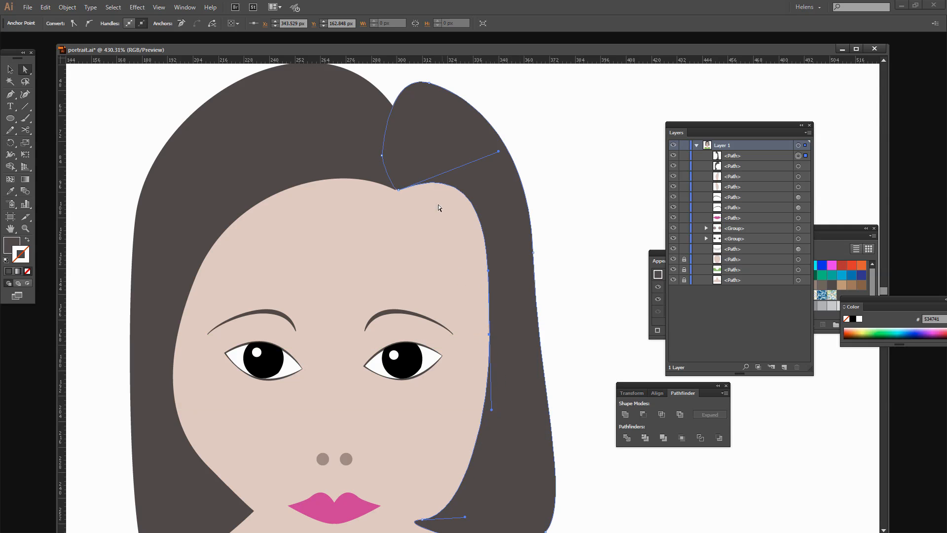
- Refine where the right hair section meets the fringe tip by adjusting the corner anchor and shortening its long direction handle
{"action": "left_click", "coordinate": [395, 193]}
{"action": "left_click_drag", "start_coordinate": [395, 191], "coordinate": [393, 198]}
{"action": "left_click", "coordinate": [395, 191]}
{"action": "left_click", "coordinate": [397, 191]}
{"action": "key", "text": "ctrl+0"}
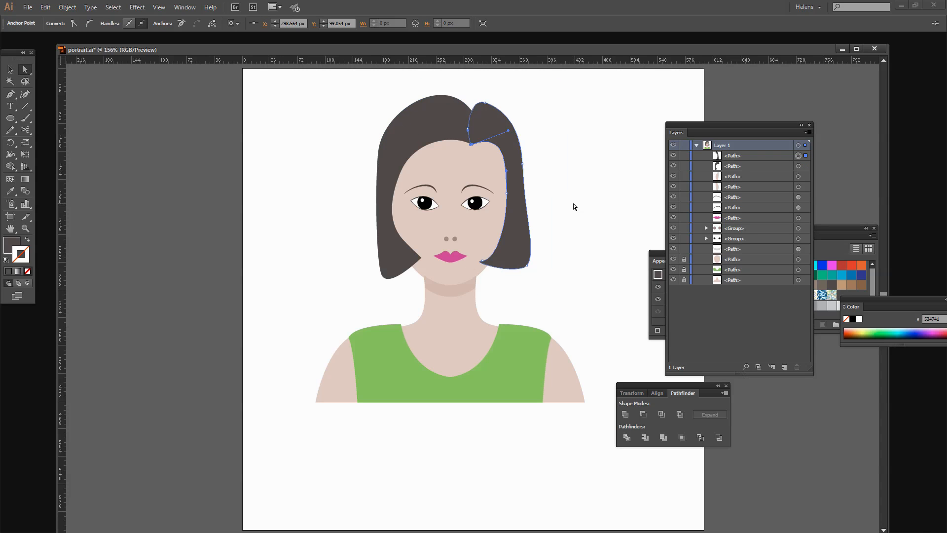
{"action": "left_click_drag", "start_coordinate": [511, 134], "coordinate": [475, 105]}
- Pull the right hair section's lower outer corner inward, reshape its tip beside the mouth, and raise the left section's bottom end to match
{"action": "left_click_drag", "start_coordinate": [527, 268], "coordinate": [521, 302]}
{"action": "left_click", "coordinate": [517, 274]}
{"action": "key", "text": "z"}
{"action": "left_click", "coordinate": [25, 69]}
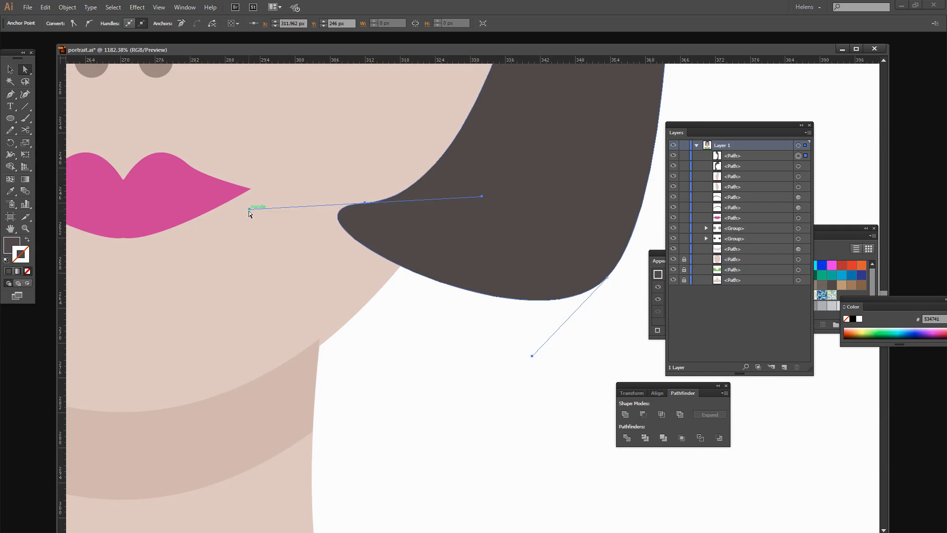
{"action": "left_click_drag", "start_coordinate": [248, 209], "coordinate": [350, 265]}
{"action": "key", "text": "ctrl+0"}
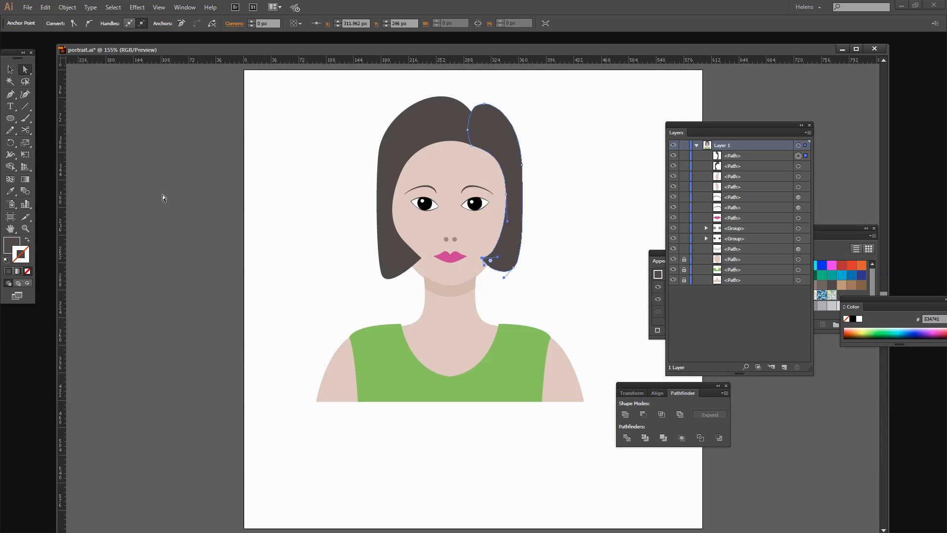
{"action": "left_click", "coordinate": [383, 273]}
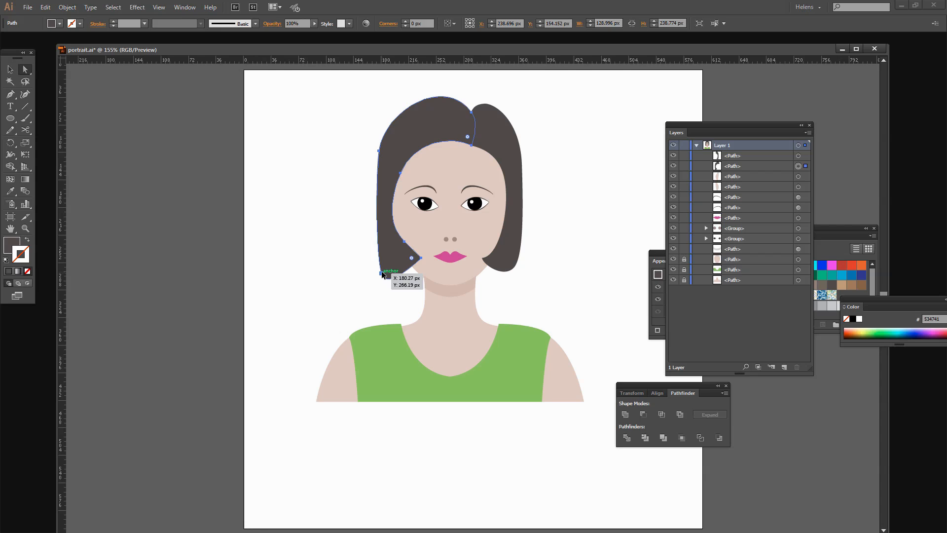
{"action": "left_click", "coordinate": [367, 286]}
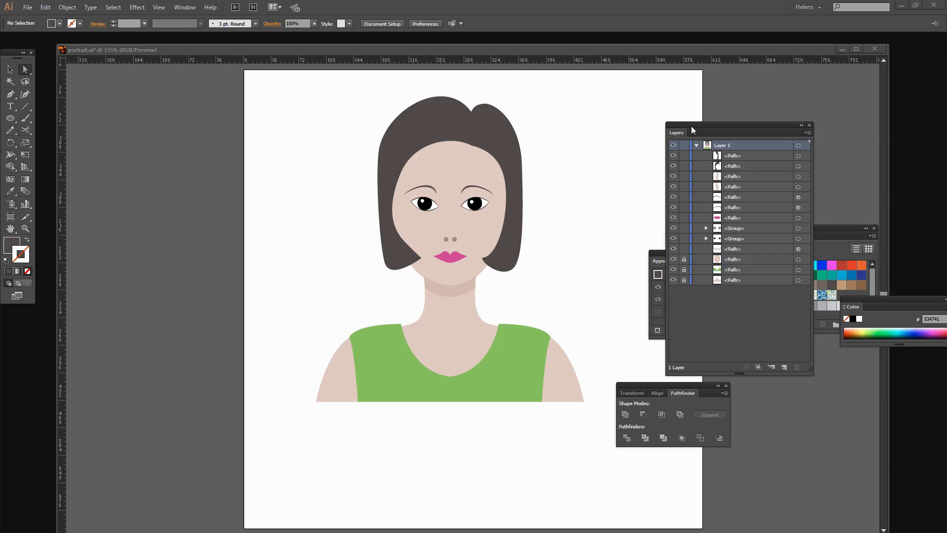
- Arrange the Layers and Appearance panels so they no longer overlap, and unlock all the locked paths
{"action": "left_click_drag", "start_coordinate": [691, 126], "coordinate": [763, 200]}
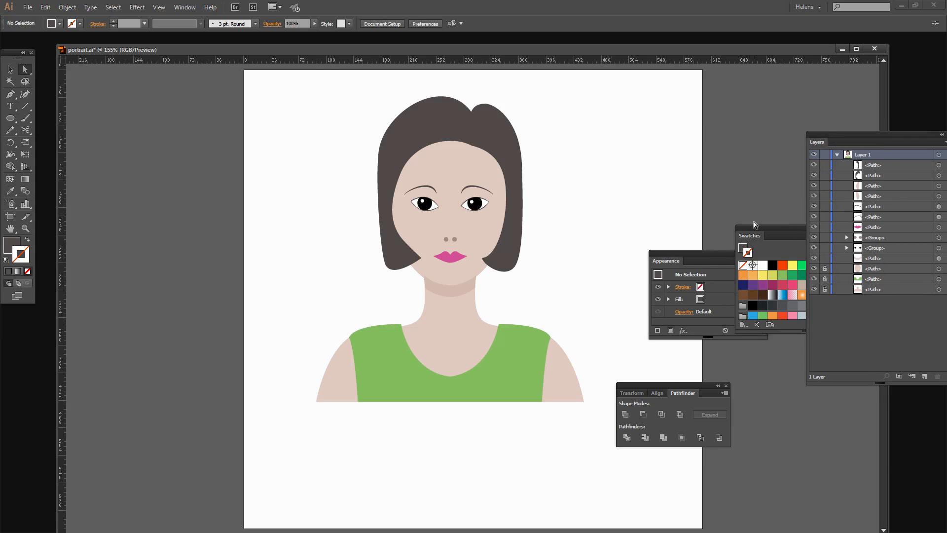
{"action": "left_click_drag", "start_coordinate": [679, 258], "coordinate": [757, 430]}
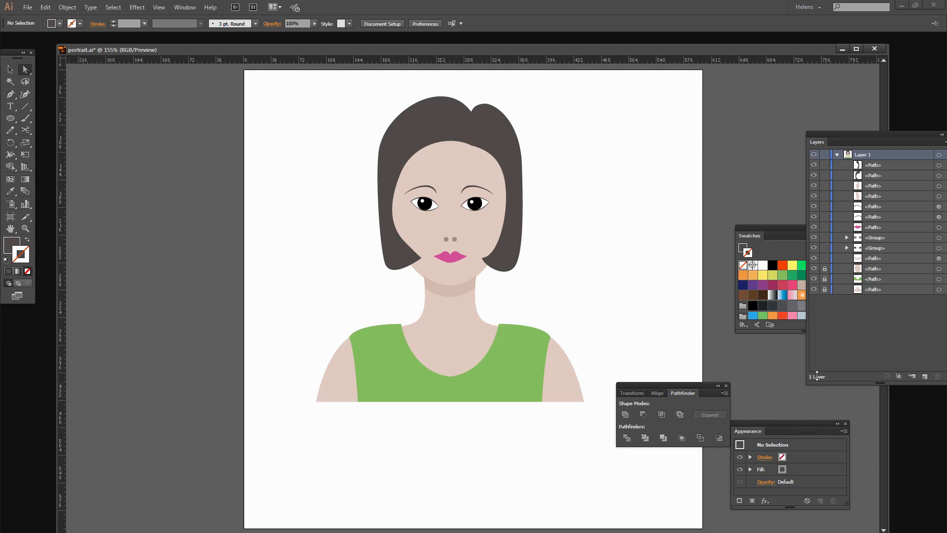
{"action": "left_click_drag", "start_coordinate": [846, 143], "coordinate": [716, 123]}
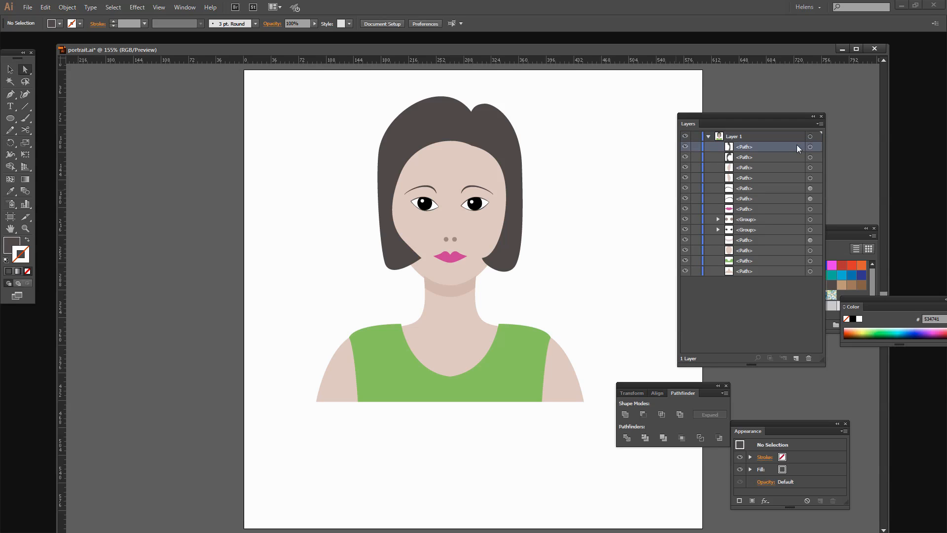
- Select all artwork on Layer 1, copy and paste it, and place the duplicate to the left of the original portrait
{"action": "left_click", "coordinate": [809, 137]}
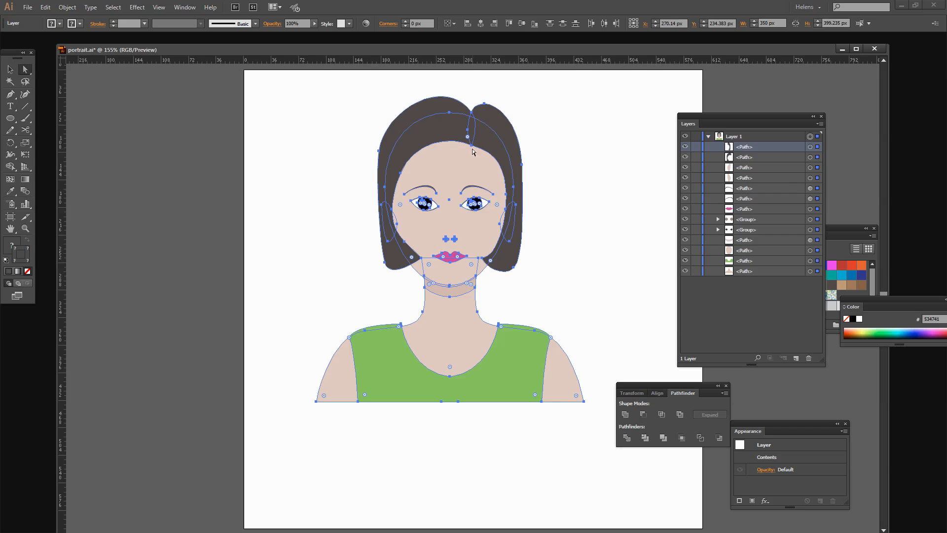
{"action": "left_click", "coordinate": [45, 8]}
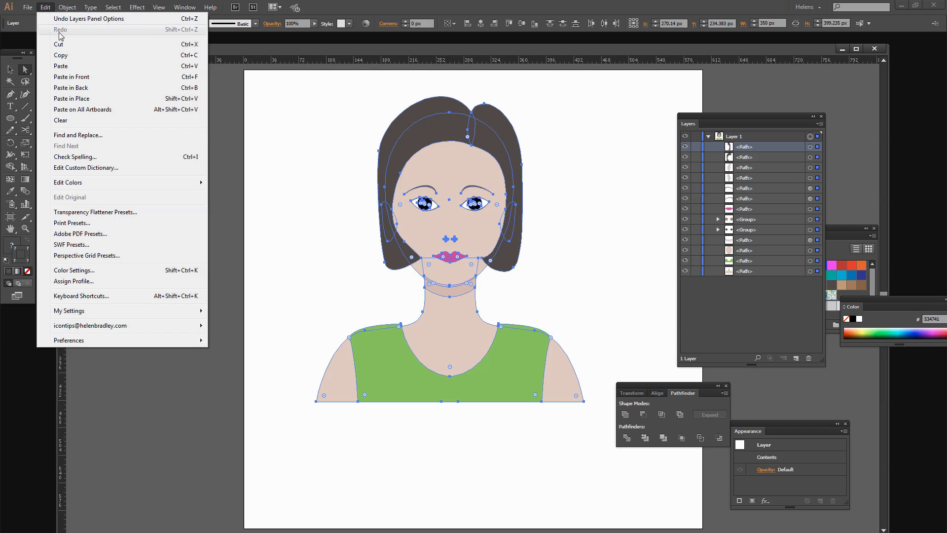
{"action": "left_click", "coordinate": [61, 55]}
{"action": "left_click", "coordinate": [45, 7]}
{"action": "left_click", "coordinate": [60, 66]}
{"action": "left_click_drag", "start_coordinate": [469, 282], "coordinate": [218, 223]}
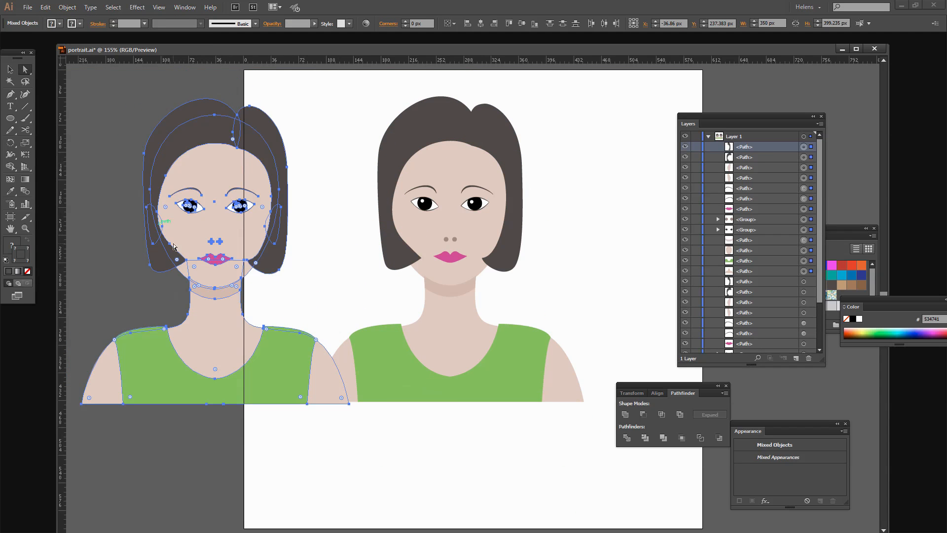
- Unite the duplicate portrait into a single silhouette shape and set its opacity to 13%
{"action": "left_click", "coordinate": [625, 418]}
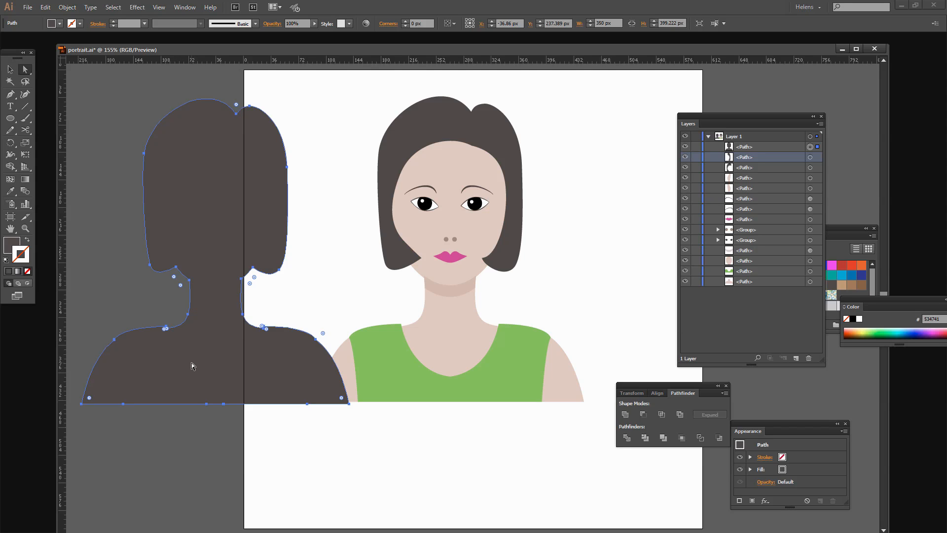
{"action": "left_click", "coordinate": [768, 482]}
{"action": "left_click", "coordinate": [762, 410]}
{"action": "left_click_drag", "start_coordinate": [762, 418], "coordinate": [728, 427]}
{"action": "left_click", "coordinate": [241, 364]}
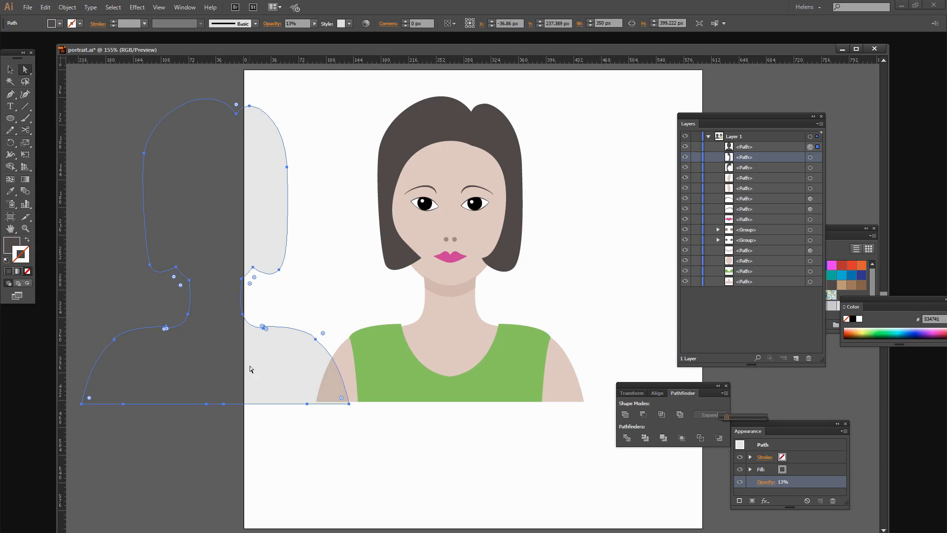
- Align the silhouette exactly over the original portrait and set its opacity to 10%
{"action": "left_click_drag", "start_coordinate": [245, 373], "coordinate": [480, 371]}
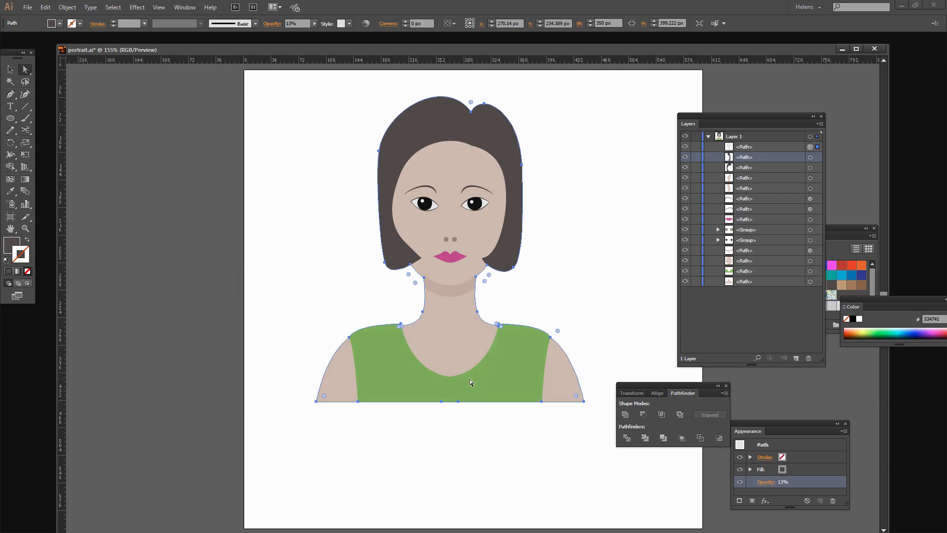
{"action": "left_click", "coordinate": [766, 481]}
{"action": "left_click", "coordinate": [763, 408]}
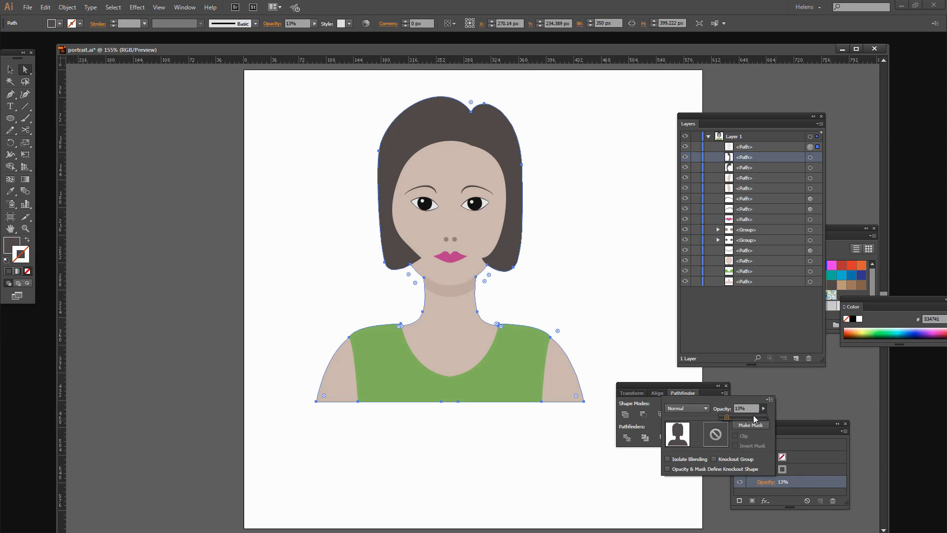
{"action": "left_click_drag", "start_coordinate": [725, 418], "coordinate": [726, 422]}
{"action": "left_click", "coordinate": [537, 498]}
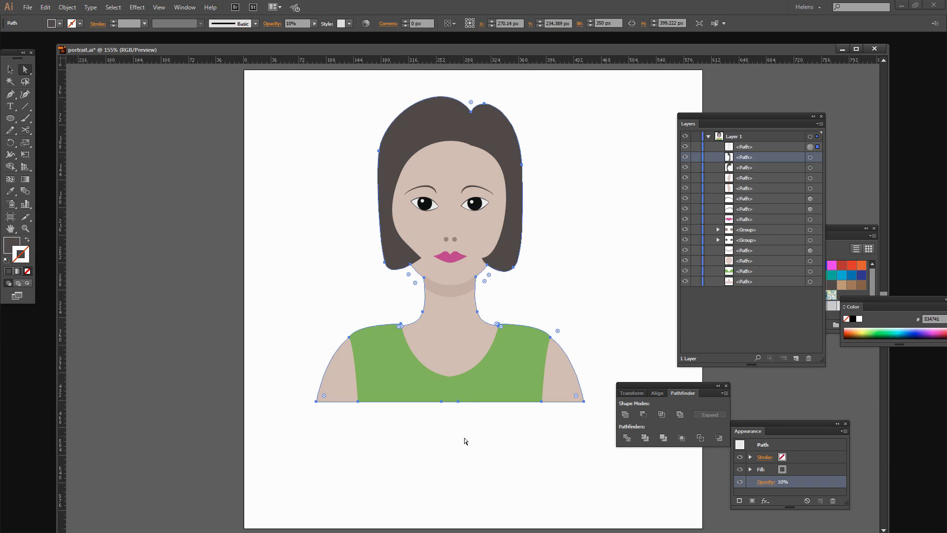
- Change the silhouette overlay's fill to the dark red swatch C1272D and deselect it
{"action": "left_click", "coordinate": [11, 94]}
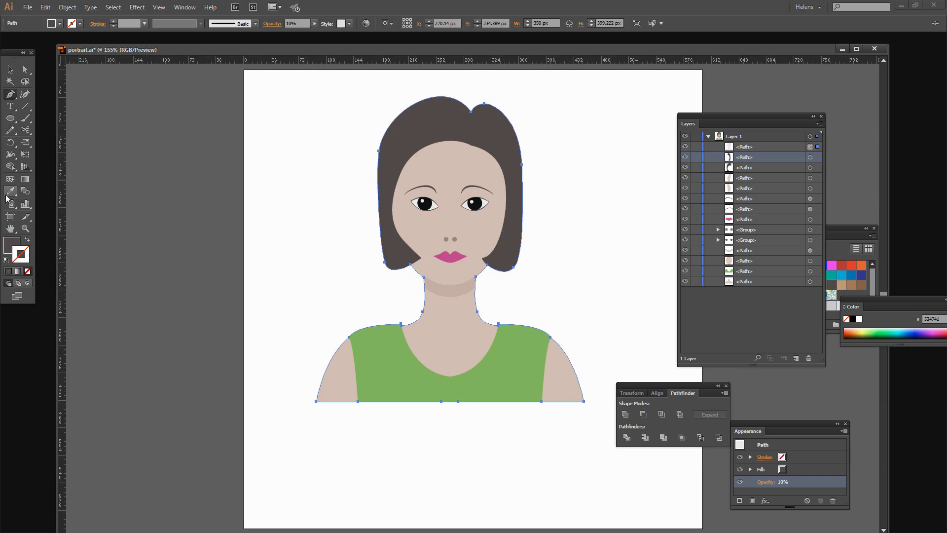
{"action": "left_click", "coordinate": [9, 247]}
{"action": "left_click", "coordinate": [842, 265]}
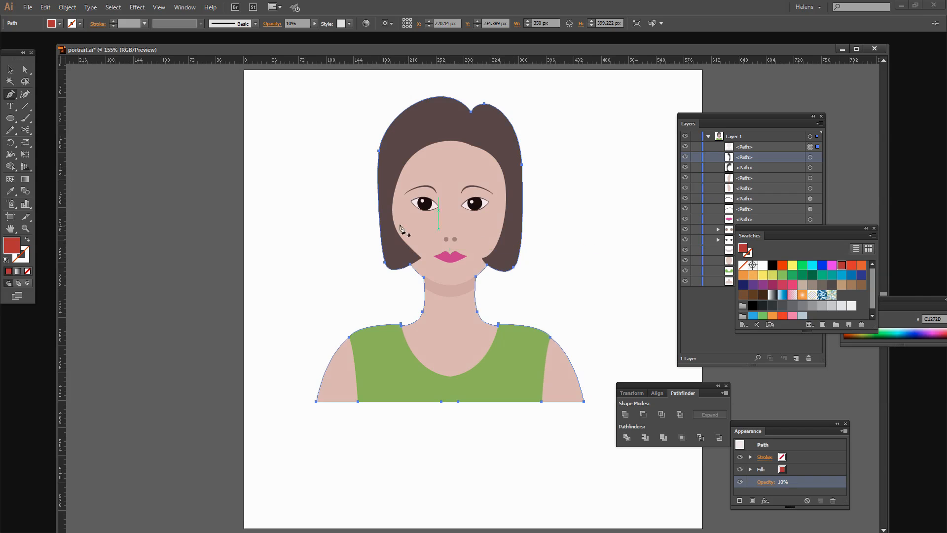
{"action": "key", "text": "ctrl"}
- Draw a curved Pen path from above the hair through the parting, along a nose-and-lips profile and the neck, to below the shirt
{"action": "left_click_drag", "start_coordinate": [384, 82], "coordinate": [402, 84]}
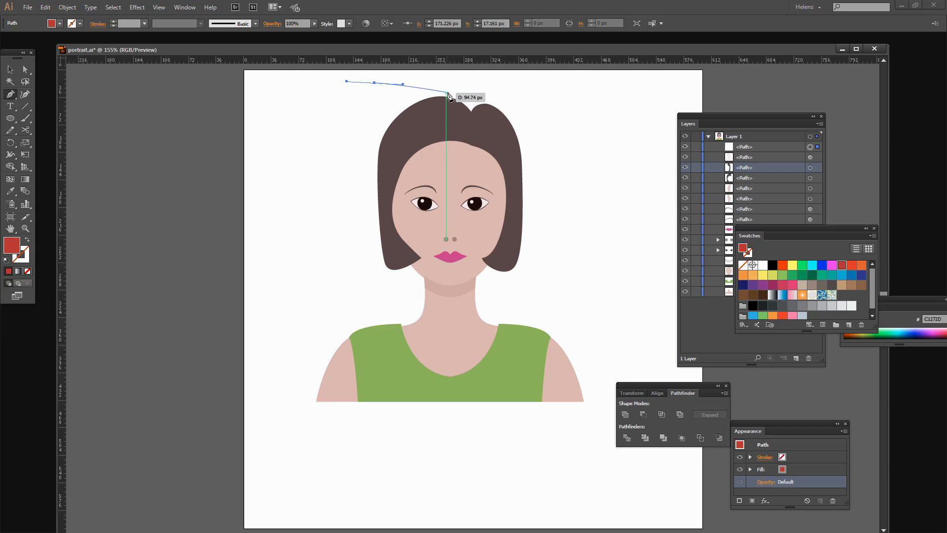
{"action": "left_click_drag", "start_coordinate": [473, 108], "coordinate": [459, 144]}
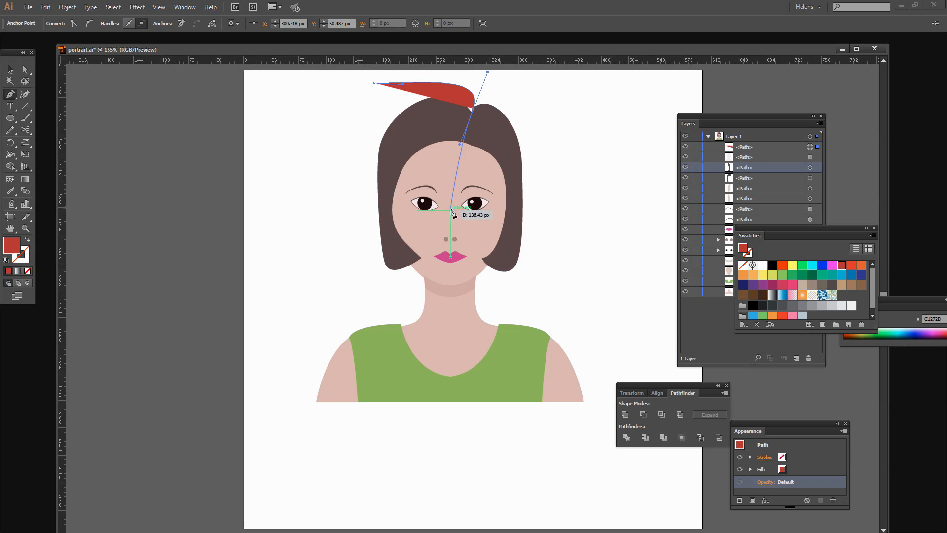
{"action": "left_click_drag", "start_coordinate": [450, 210], "coordinate": [452, 299]}
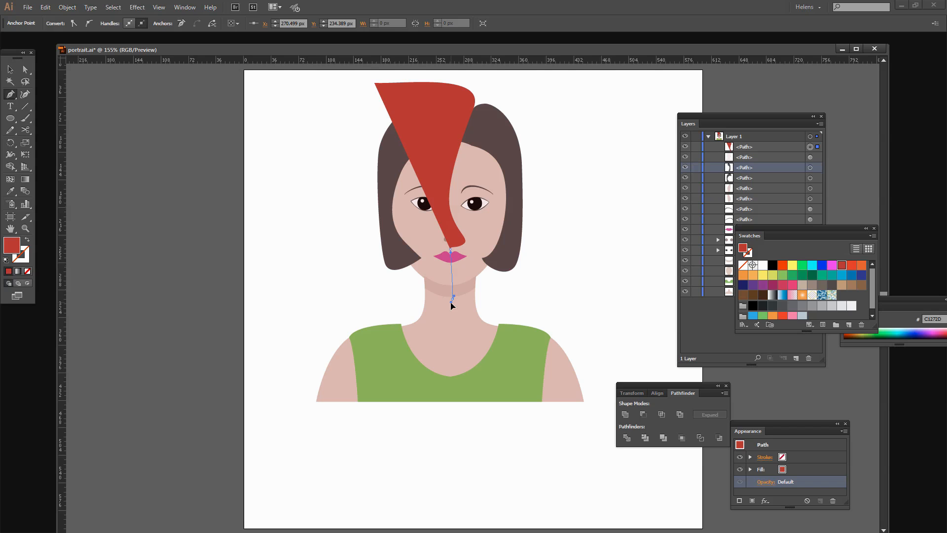
{"action": "left_click", "coordinate": [451, 329]}
{"action": "left_click_drag", "start_coordinate": [452, 341], "coordinate": [532, 480]}
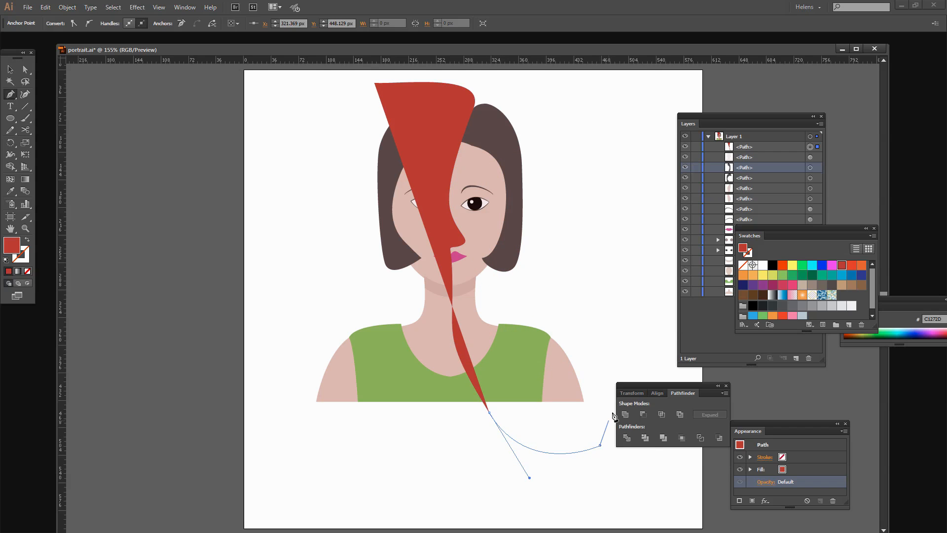
- Continue the path around the outside of the portrait's right half, close it at its starting point above the hair, and deselect it
{"action": "left_click", "coordinate": [600, 447]}
{"action": "left_click", "coordinate": [618, 333]}
{"action": "left_click_drag", "start_coordinate": [650, 215], "coordinate": [655, 231]}
{"action": "left_click", "coordinate": [616, 134]}
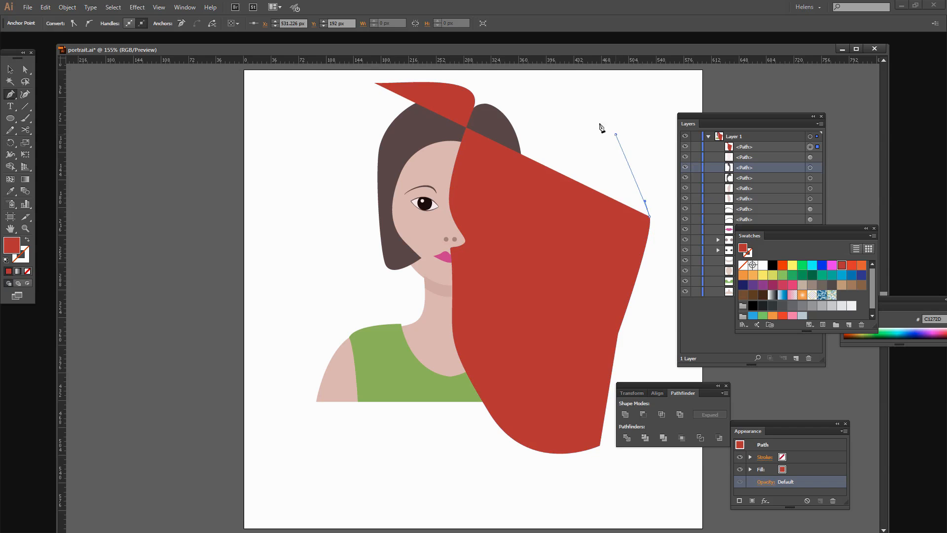
{"action": "left_click", "coordinate": [530, 88]}
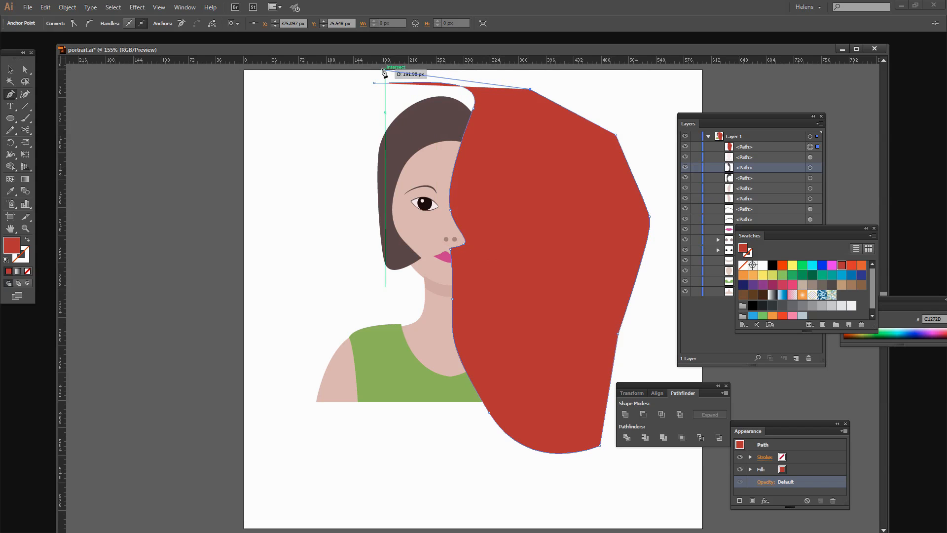
{"action": "left_click", "coordinate": [456, 70]}
{"action": "scroll", "coordinate": [392, 84], "scroll_direction": "up", "scroll_amount": 1}
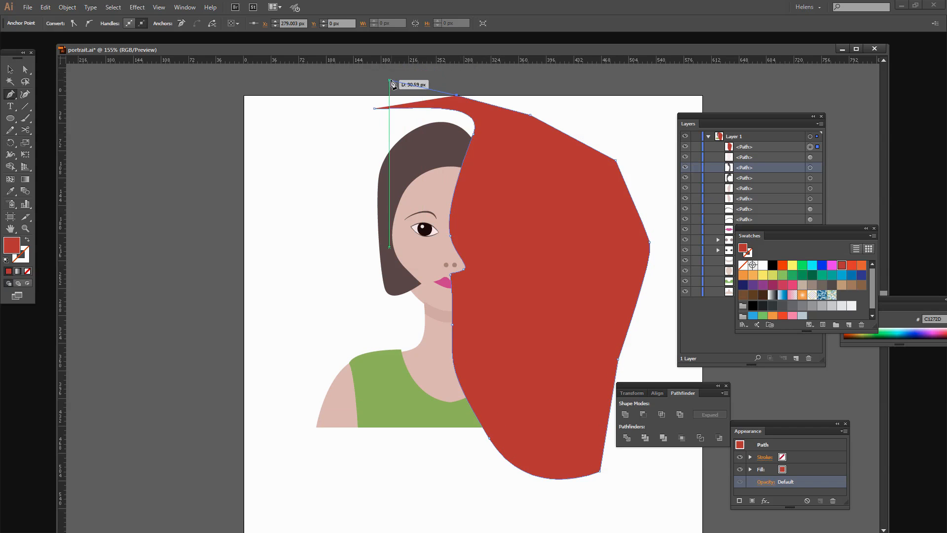
{"action": "left_click", "coordinate": [378, 108]}
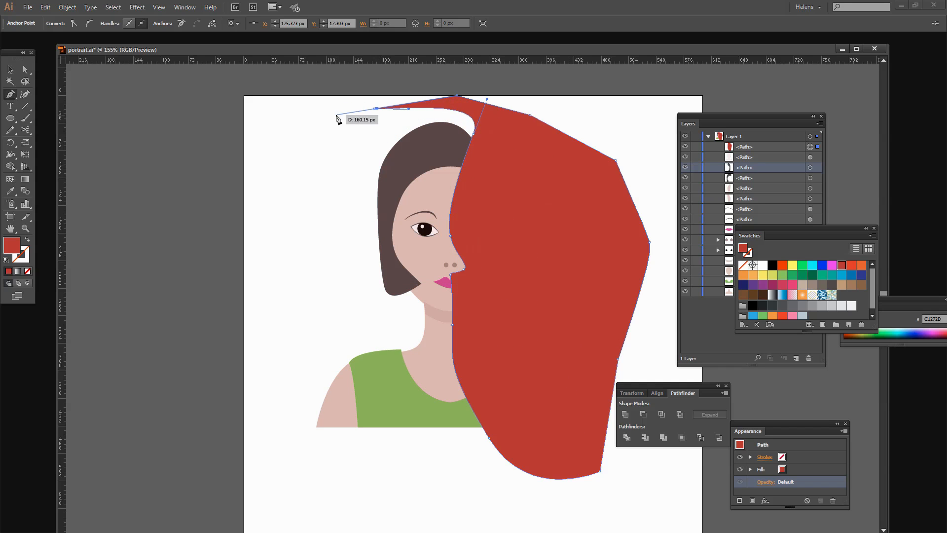
{"action": "left_click_drag", "start_coordinate": [378, 109], "coordinate": [376, 109]}
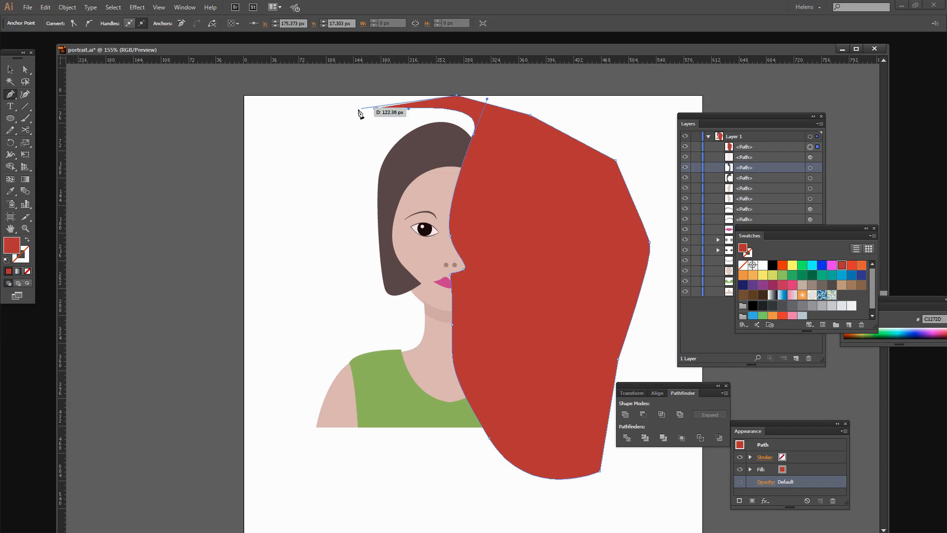
{"action": "key", "text": "ctrl+shift+a"}
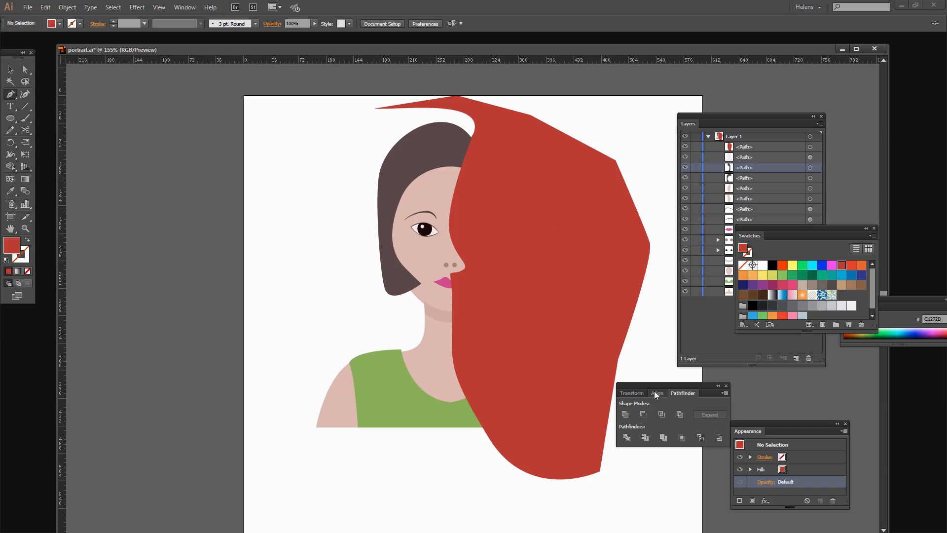
- Raise the full-portrait silhouette overlay's opacity to 98% and fill it with the brown swatch R=140 G=98 B=57
{"action": "left_click_drag", "start_coordinate": [650, 385], "coordinate": [752, 390]}
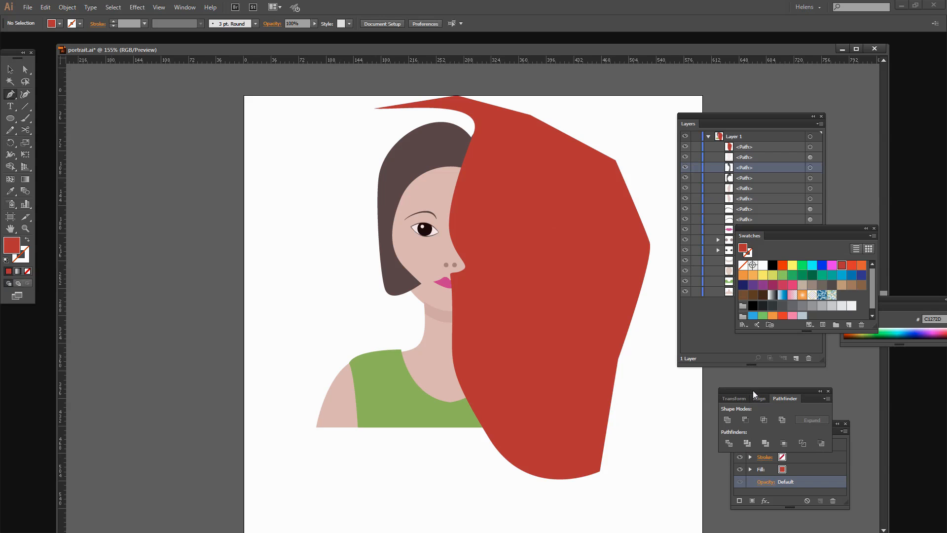
{"action": "left_click", "coordinate": [740, 157]}
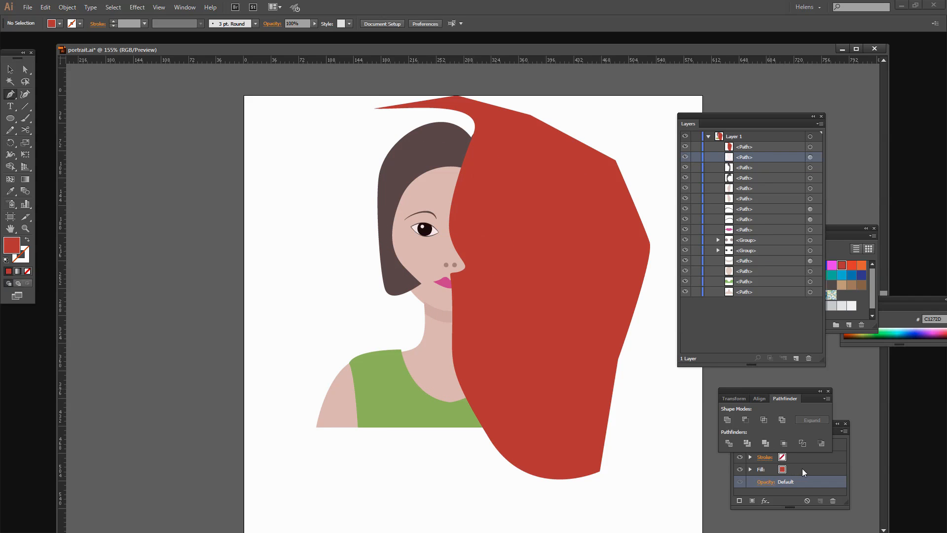
{"action": "left_click", "coordinate": [764, 482]}
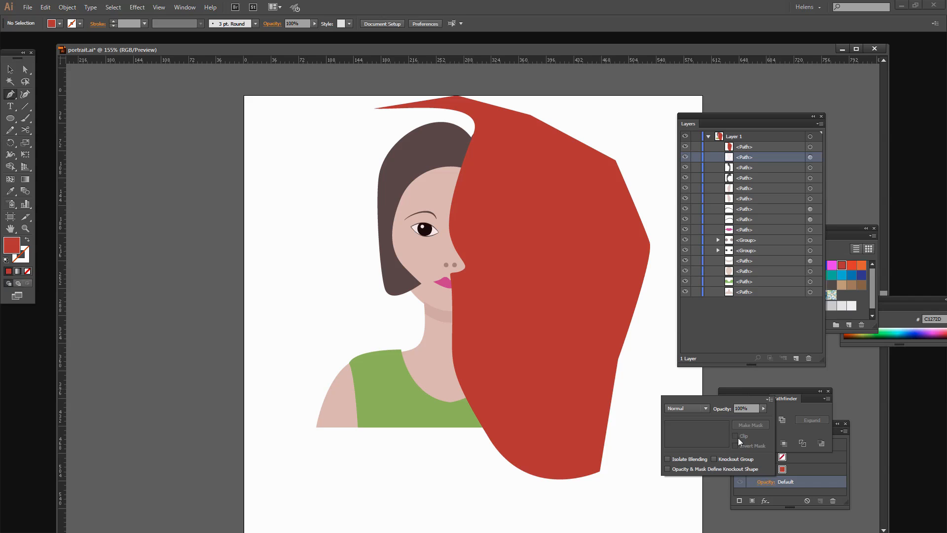
{"action": "left_click", "coordinate": [809, 156]}
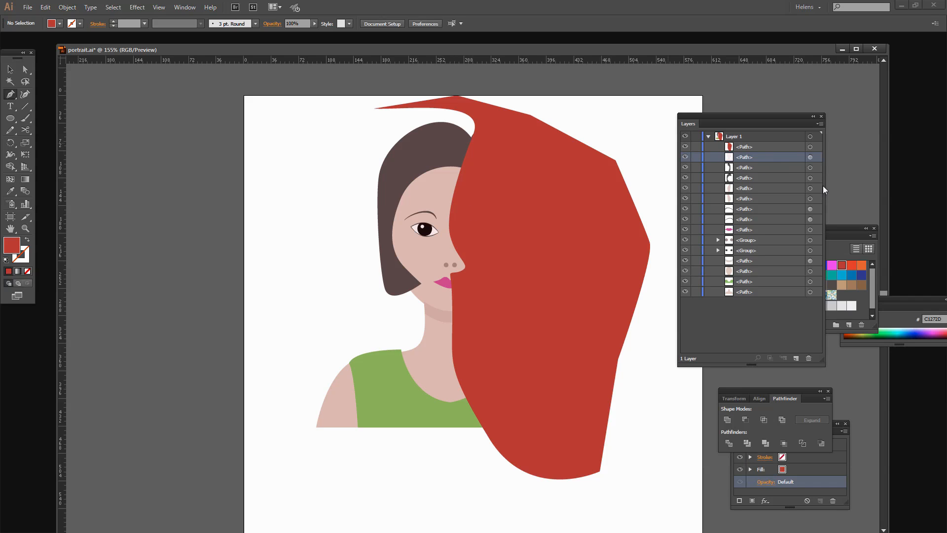
{"action": "left_click", "coordinate": [809, 157]}
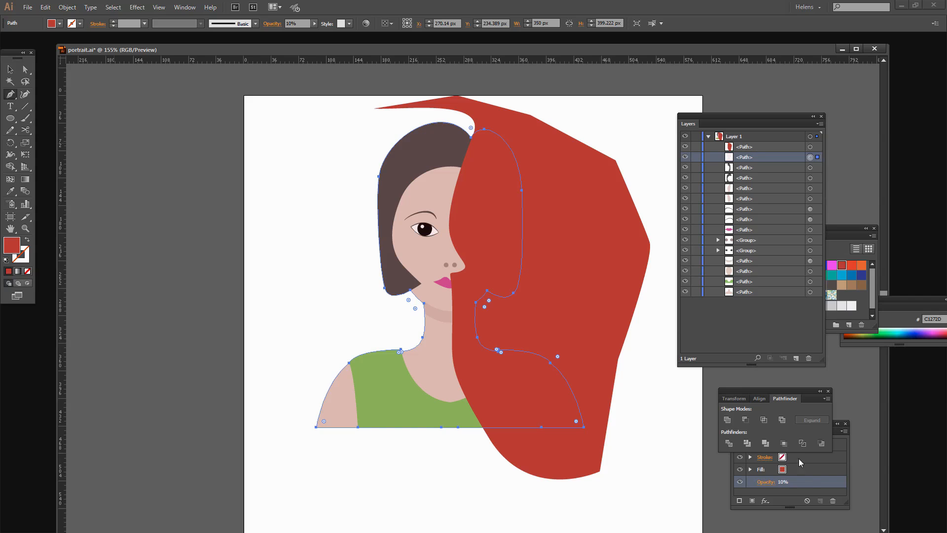
{"action": "left_click", "coordinate": [763, 483]}
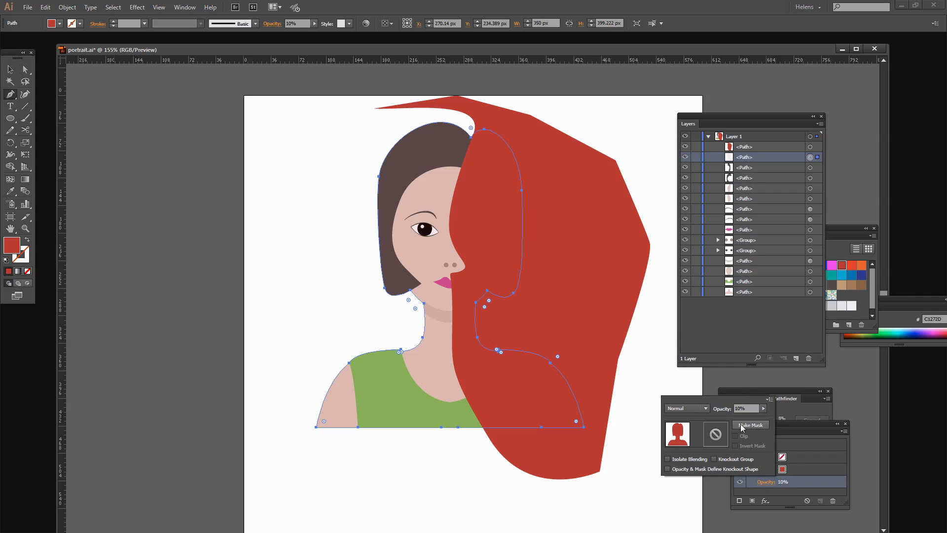
{"action": "left_click", "coordinate": [763, 408]}
{"action": "left_click_drag", "start_coordinate": [724, 417], "coordinate": [764, 422]}
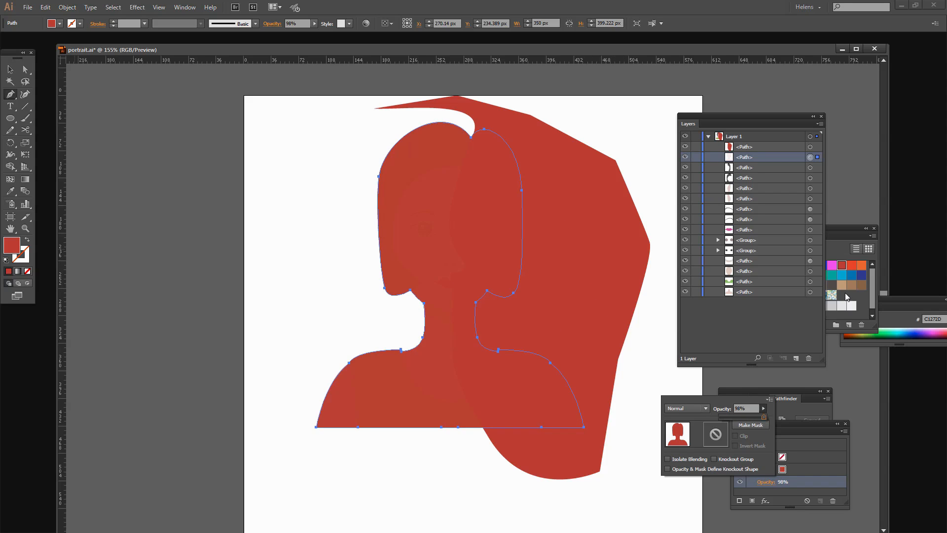
{"action": "left_click", "coordinate": [862, 285]}
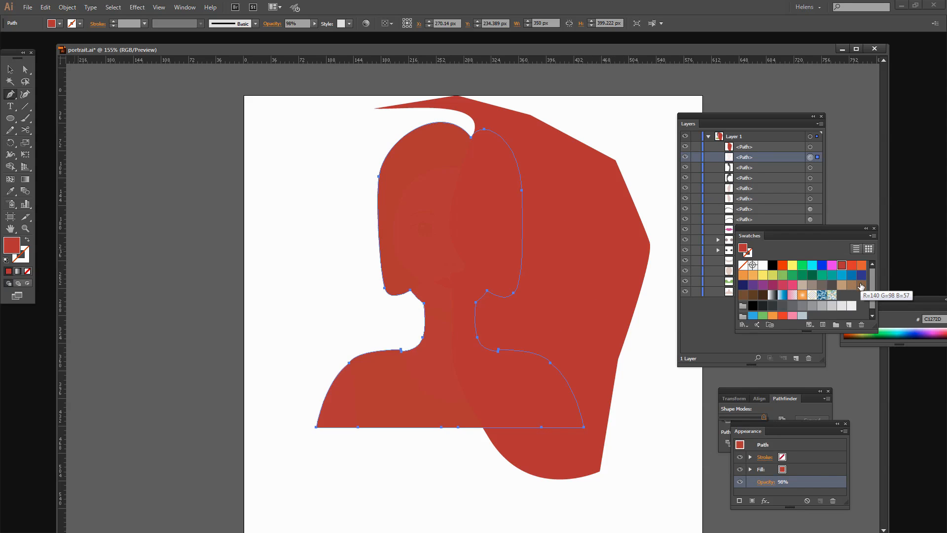
{"action": "left_click", "coordinate": [861, 286]}
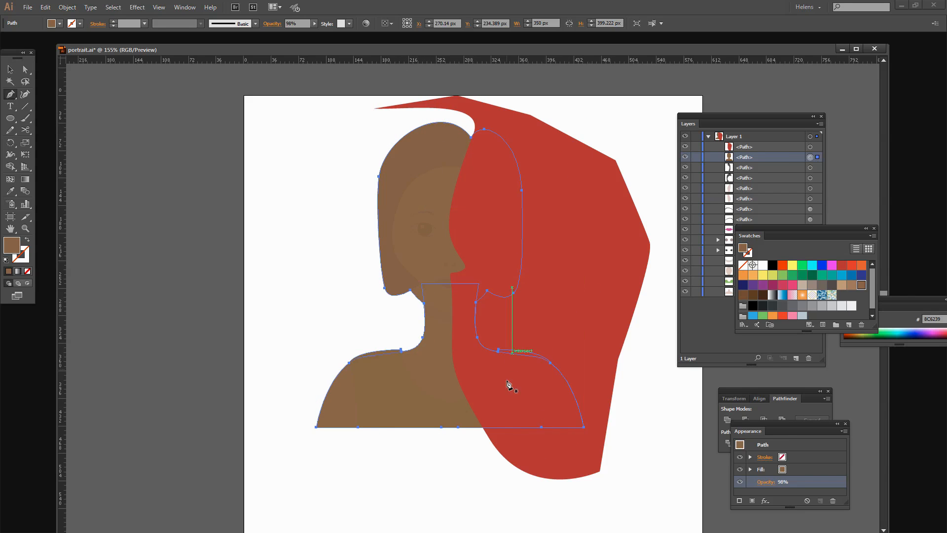
- Subtract the red shape from the brown silhouette with Minus Front, keeping only the silhouette's left half
{"action": "left_click", "coordinate": [810, 146], "text": "shift"}
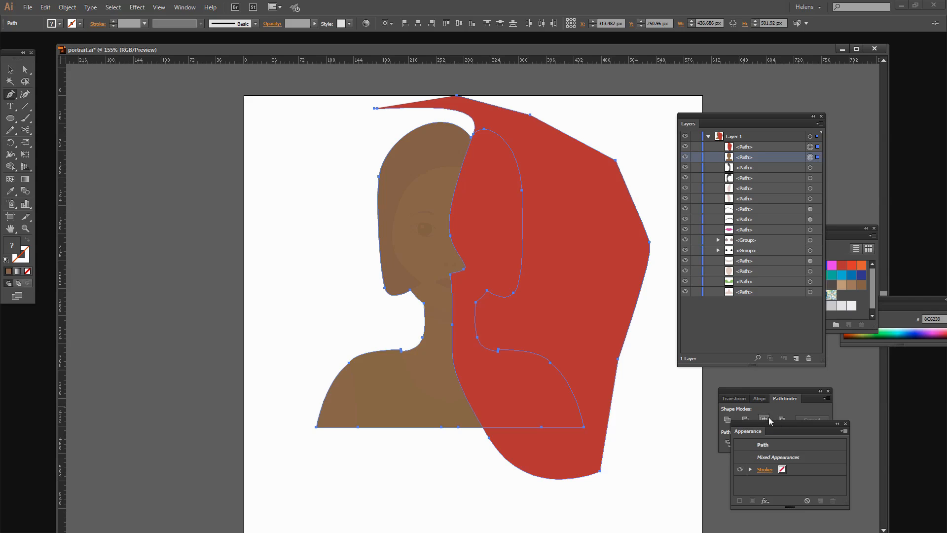
{"action": "left_click_drag", "start_coordinate": [748, 392], "coordinate": [663, 372]}
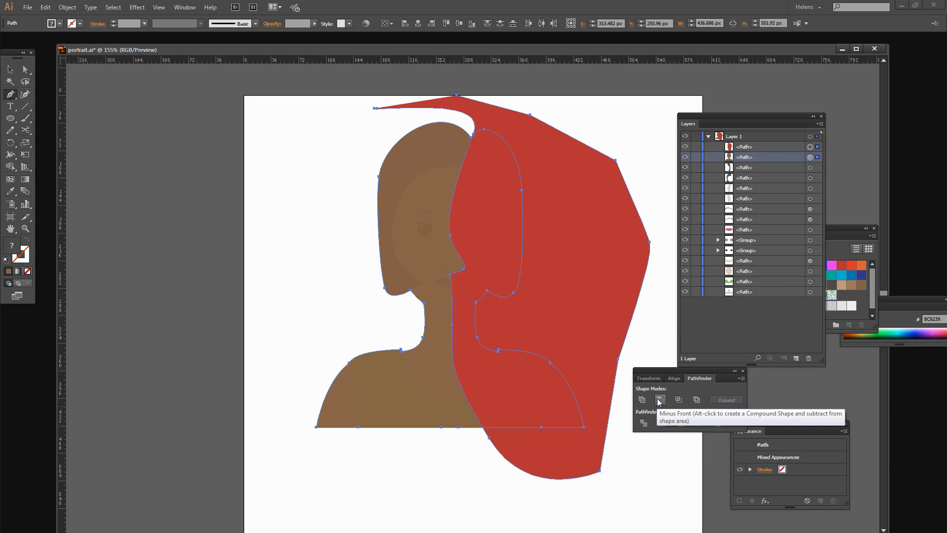
{"action": "left_click", "coordinate": [659, 400]}
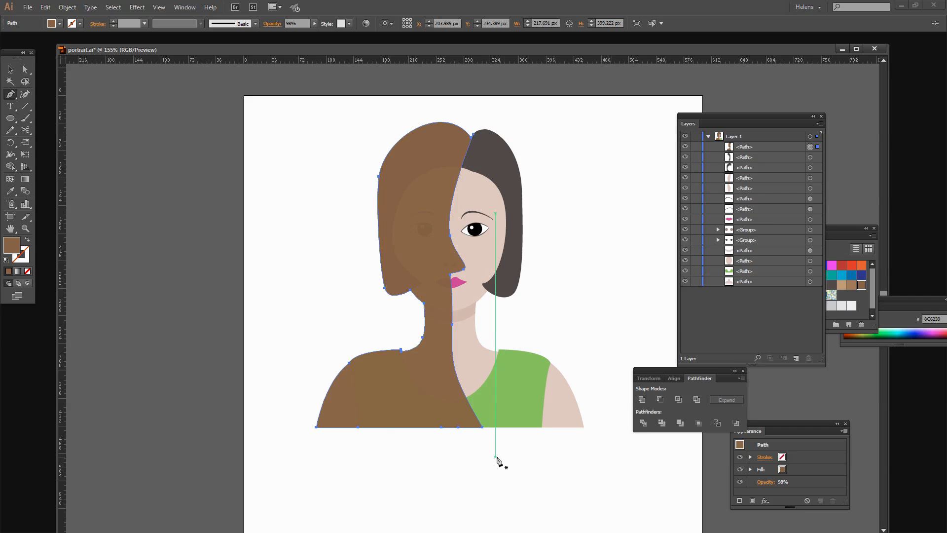
- Set the brown half-silhouette's opacity to 13%, deselect it, and compare the portrait with the overlay hidden and shown
{"action": "left_click", "coordinate": [807, 482]}
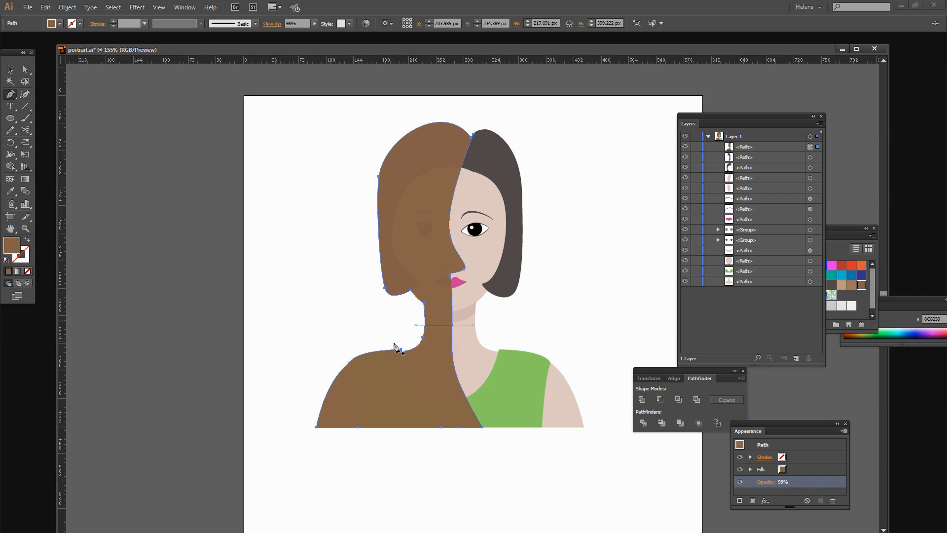
{"action": "left_click", "coordinate": [764, 482]}
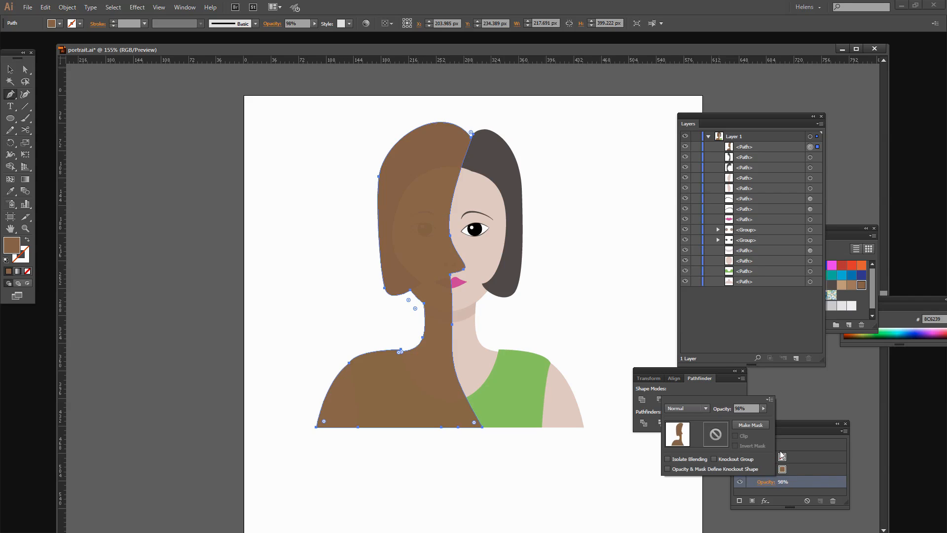
{"action": "left_click", "coordinate": [762, 409]}
{"action": "left_click_drag", "start_coordinate": [763, 417], "coordinate": [725, 422]}
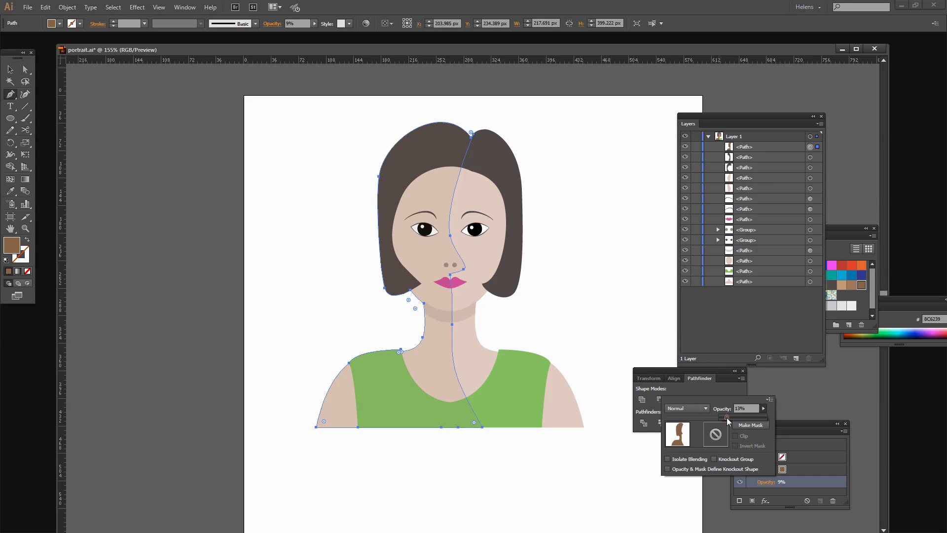
{"action": "left_click_drag", "start_coordinate": [727, 417], "coordinate": [724, 417]}
{"action": "left_click", "coordinate": [792, 181]}
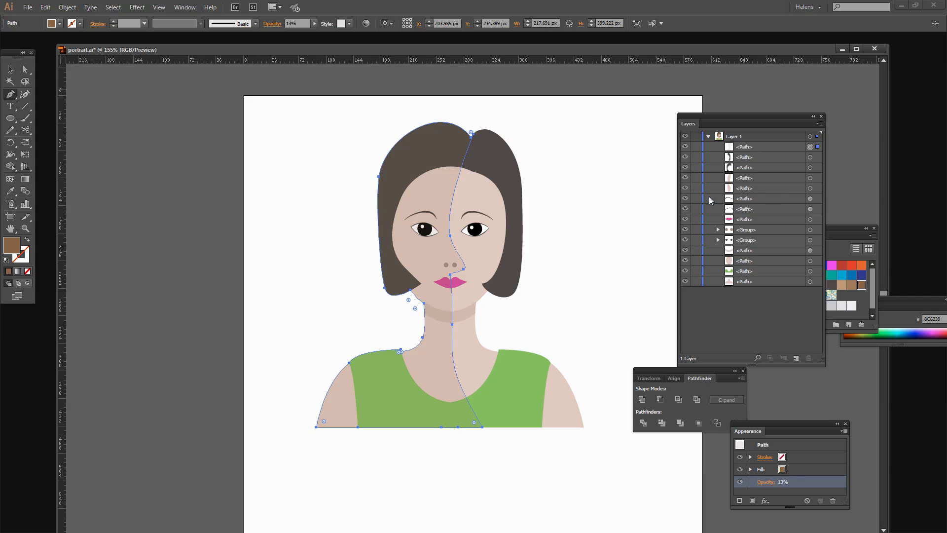
{"action": "left_click", "coordinate": [10, 70]}
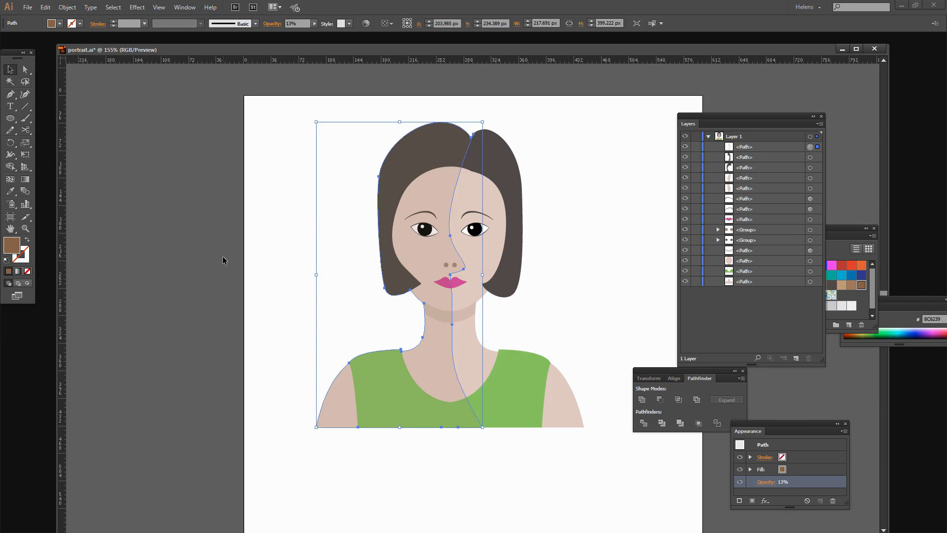
{"action": "left_click", "coordinate": [253, 273]}
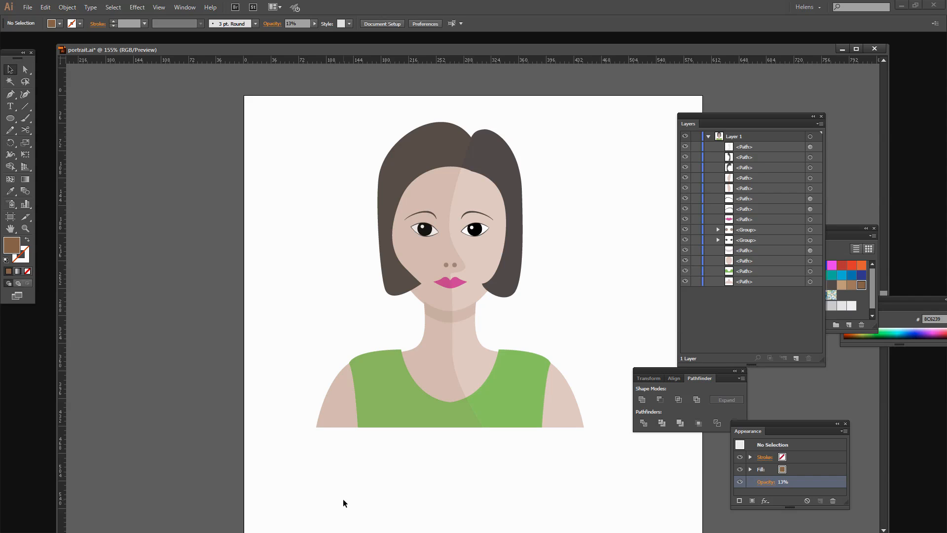
{"action": "left_click", "coordinate": [685, 147]}
{"action": "left_click", "coordinate": [684, 147]}
- Draw a circle about 425 px across with a 1 pt brown outline and no fill, and center it around the portrait
{"action": "left_click_drag", "start_coordinate": [653, 373], "coordinate": [764, 377]}
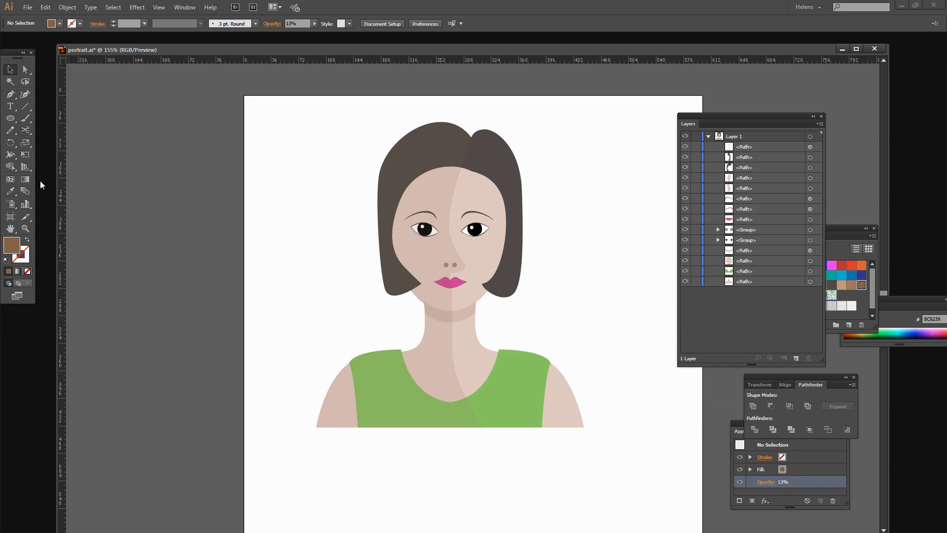
{"action": "left_click", "coordinate": [10, 120]}
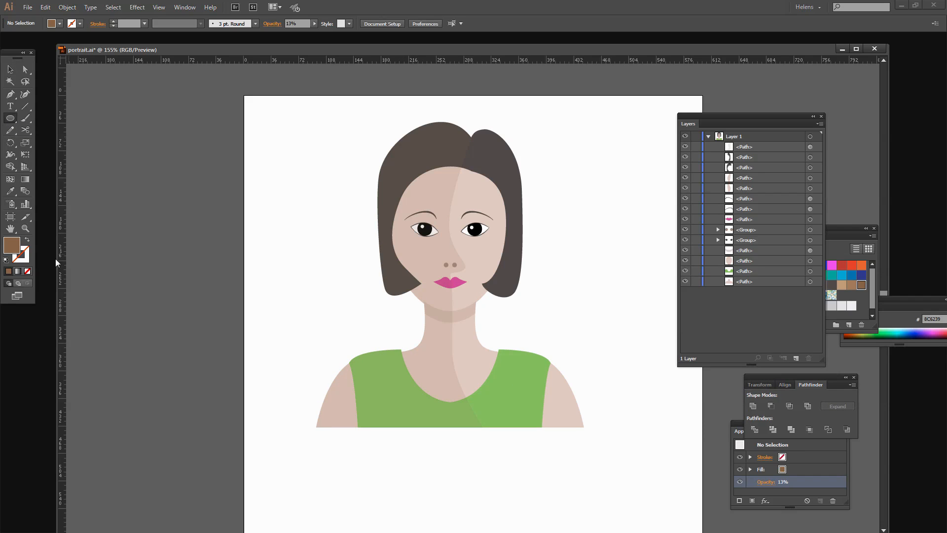
{"action": "left_click", "coordinate": [28, 240]}
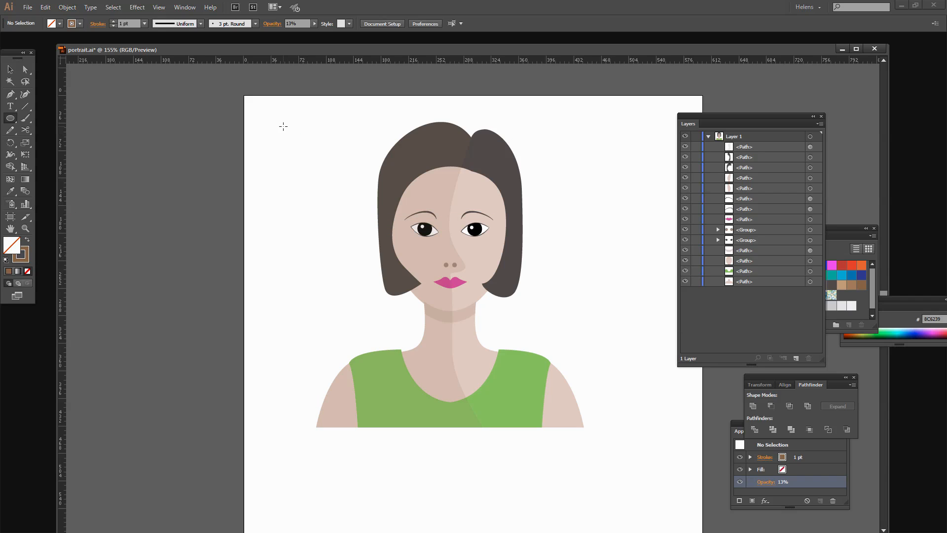
{"action": "left_click_drag", "start_coordinate": [272, 118], "coordinate": [589, 383]}
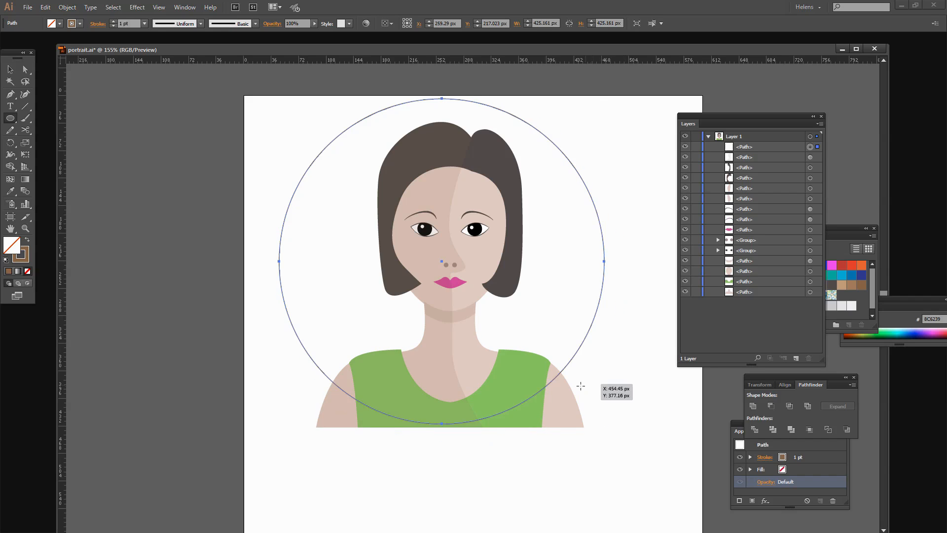
{"action": "left_click", "coordinate": [9, 69]}
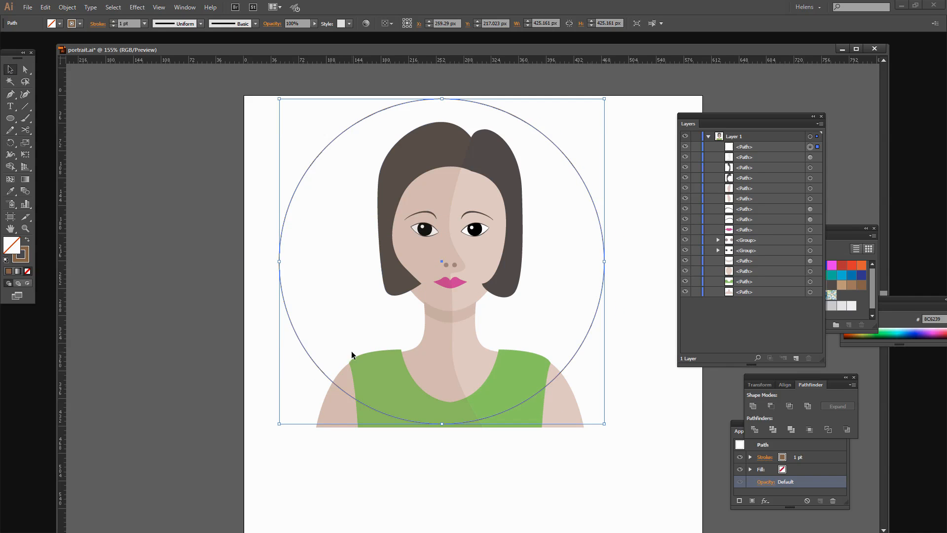
{"action": "left_click_drag", "start_coordinate": [317, 366], "coordinate": [326, 367]}
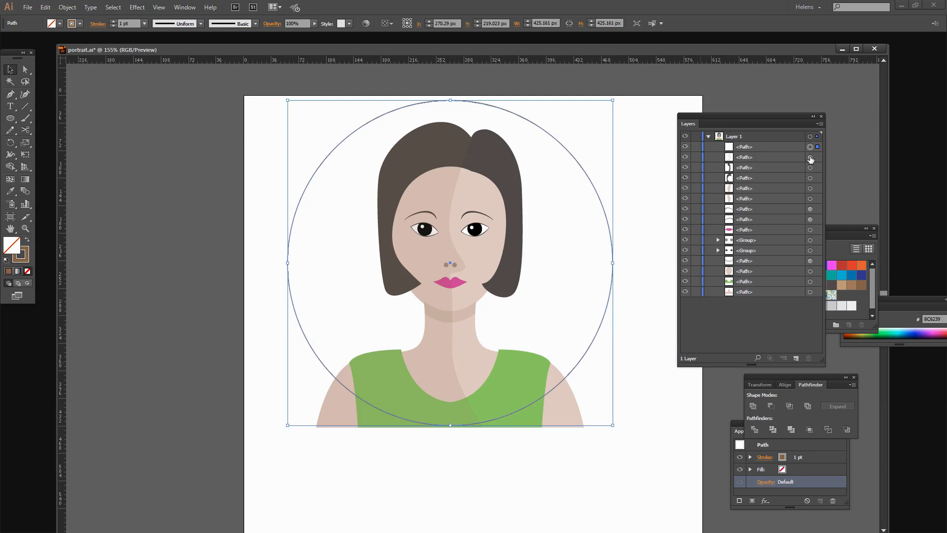
- Clip all the portrait artwork on Layer 1 to the circle with a clipping mask, and deselect it
{"action": "left_click", "coordinate": [810, 136]}
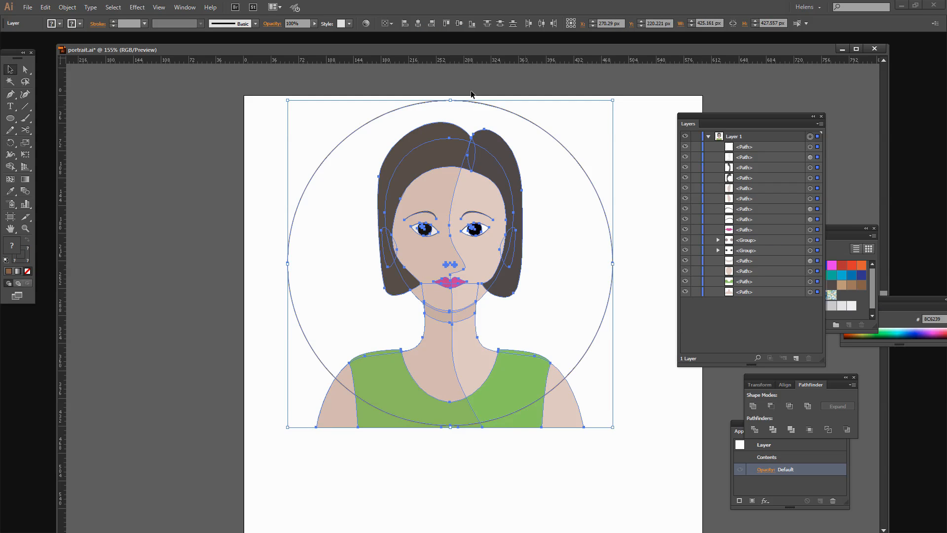
{"action": "left_click", "coordinate": [67, 8]}
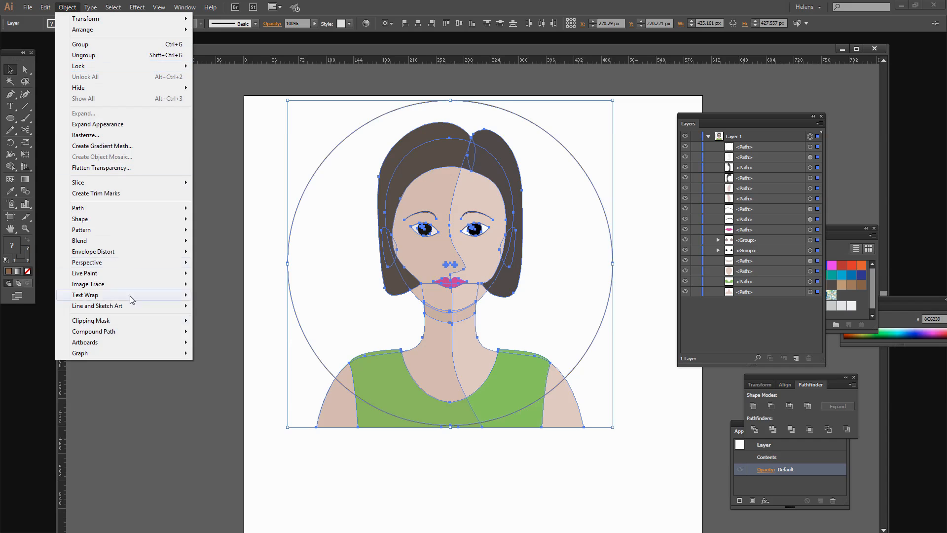
{"action": "mouse_move", "coordinate": [123, 323]}
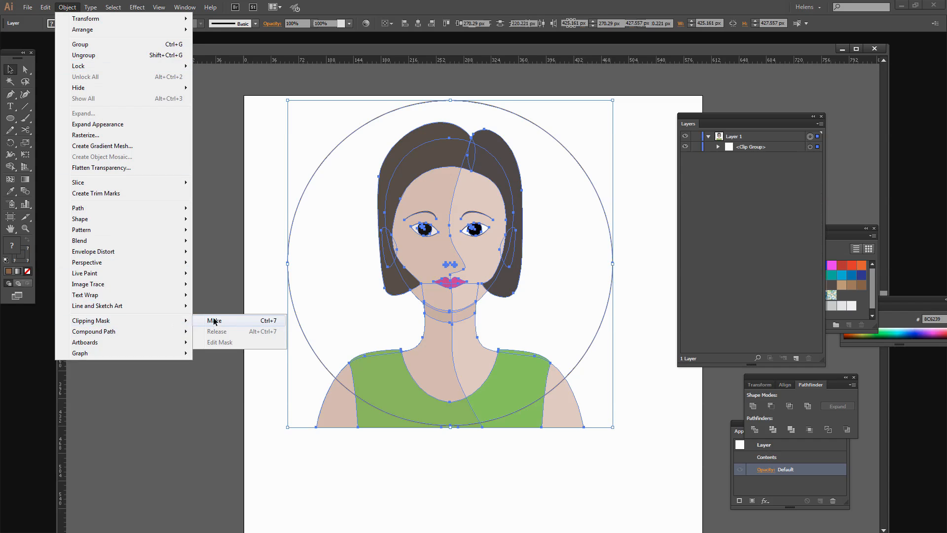
{"action": "left_click", "coordinate": [212, 321]}
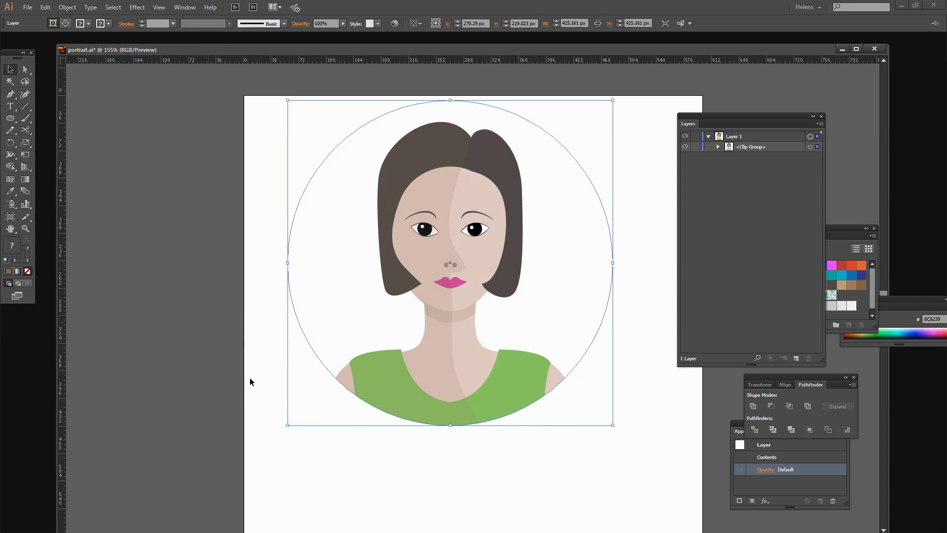
{"action": "left_click", "coordinate": [343, 483]}
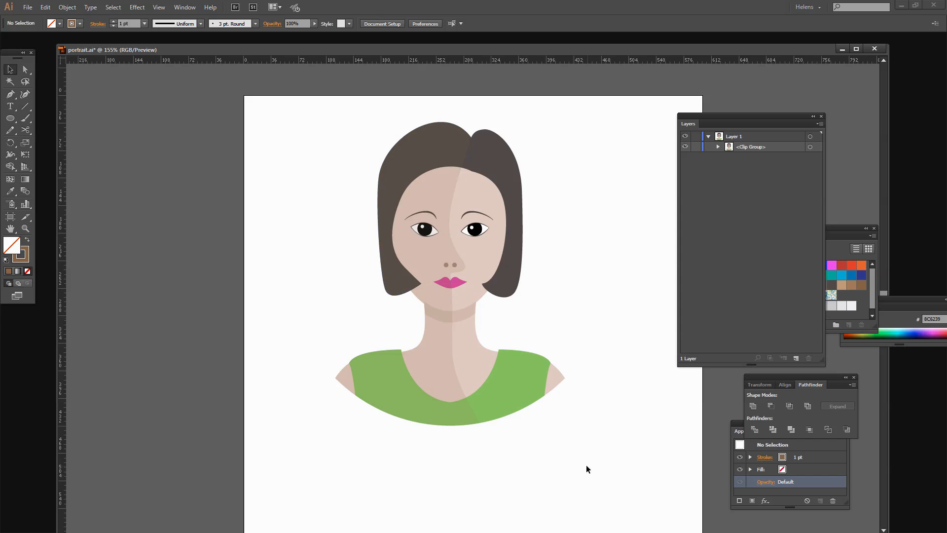
- Draw an unfilled circle about 428 px across around the clipped portrait and set its brown stroke weight to 15 pt
{"action": "left_click", "coordinate": [10, 118]}
{"action": "left_click_drag", "start_coordinate": [293, 109], "coordinate": [613, 401]}
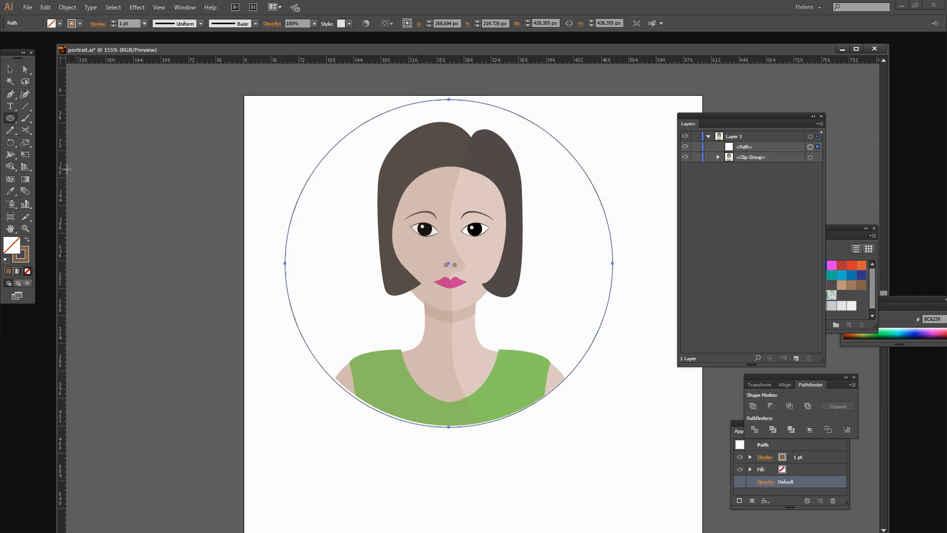
{"action": "left_click", "coordinate": [113, 22]}
{"action": "left_click", "coordinate": [113, 21]}
{"action": "left_click", "coordinate": [114, 22]}
{"action": "left_click", "coordinate": [113, 22]}
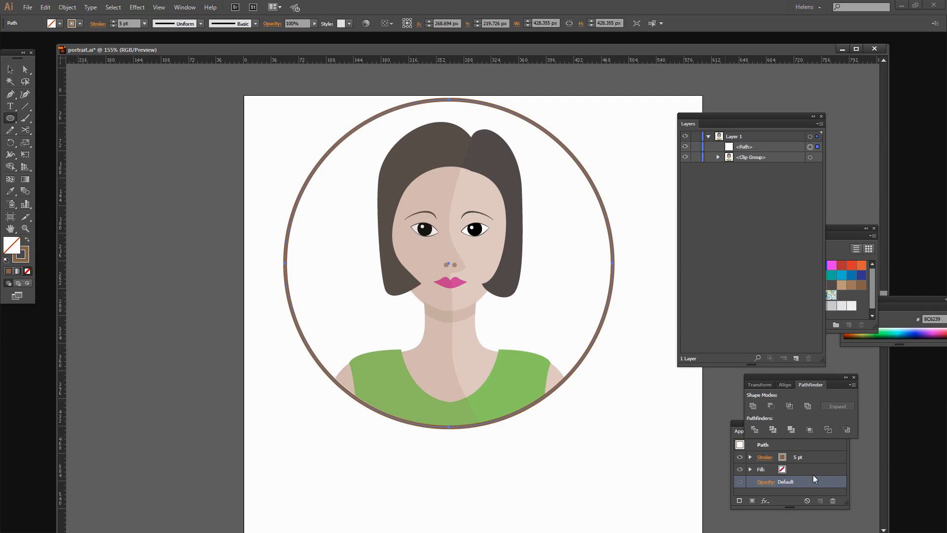
{"action": "left_click", "coordinate": [114, 21]}
{"action": "left_click", "coordinate": [114, 22]}
{"action": "left_click", "coordinate": [113, 22]}
{"action": "left_click", "coordinate": [114, 21]}
{"action": "left_click", "coordinate": [114, 22]}
{"action": "left_click", "coordinate": [113, 21]}
{"action": "left_click", "coordinate": [113, 22]}
{"action": "left_click", "coordinate": [113, 21]}
{"action": "left_click", "coordinate": [114, 22]}
{"action": "left_click", "coordinate": [113, 22]}
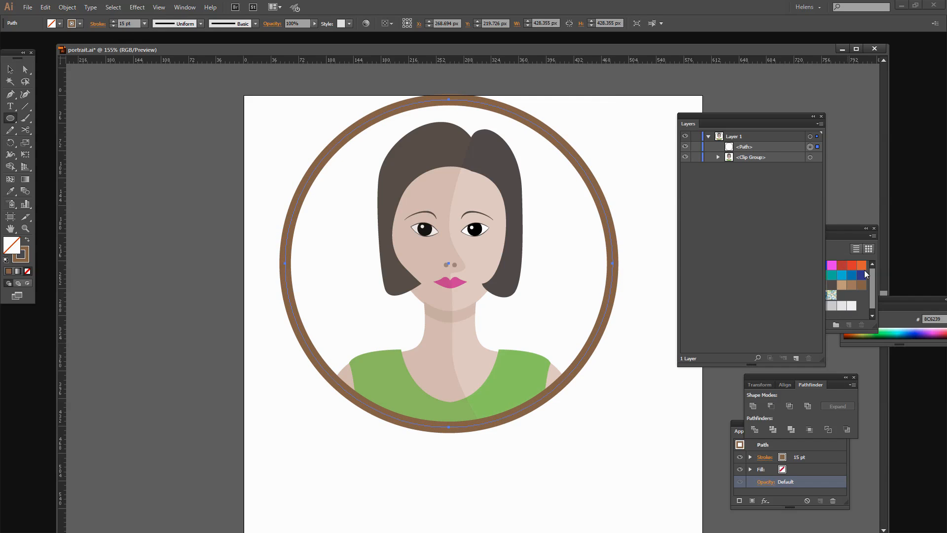
- Change the circular frame's stroke colour to the orange swatch F15A24
{"action": "left_click", "coordinate": [867, 266]}
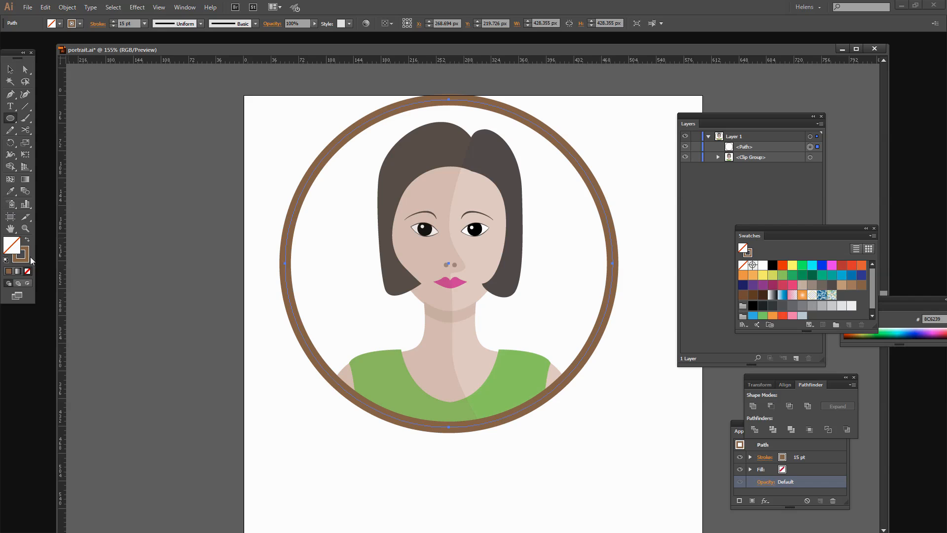
{"action": "left_click", "coordinate": [27, 259]}
{"action": "left_click", "coordinate": [861, 265]}
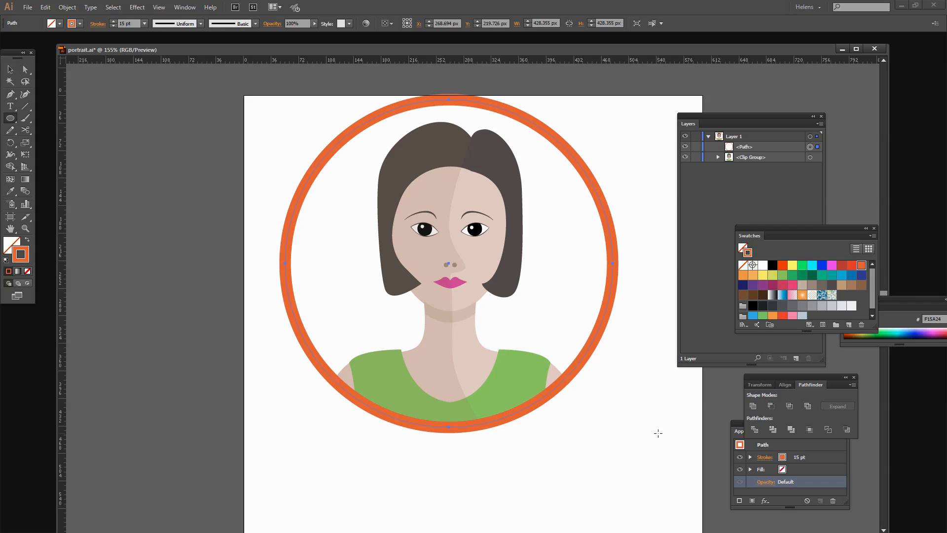
- Move the orange frame and the clipped portrait together down toward the middle of the artboard, and deselect them
{"action": "key", "text": "v"}
{"action": "left_click_drag", "start_coordinate": [657, 469], "coordinate": [346, 232]}
{"action": "scroll", "coordinate": [448, 325], "scroll_direction": "up", "scroll_amount": 3}
{"action": "left_click_drag", "start_coordinate": [448, 324], "coordinate": [462, 412]}
{"action": "left_click", "coordinate": [586, 223]}
{"action": "scroll", "coordinate": [594, 207], "scroll_direction": "down", "scroll_amount": 4}
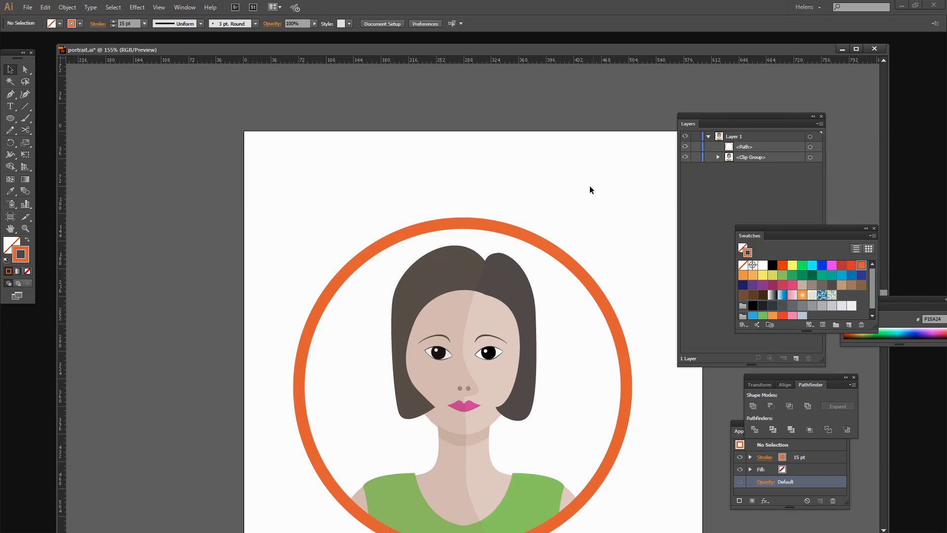